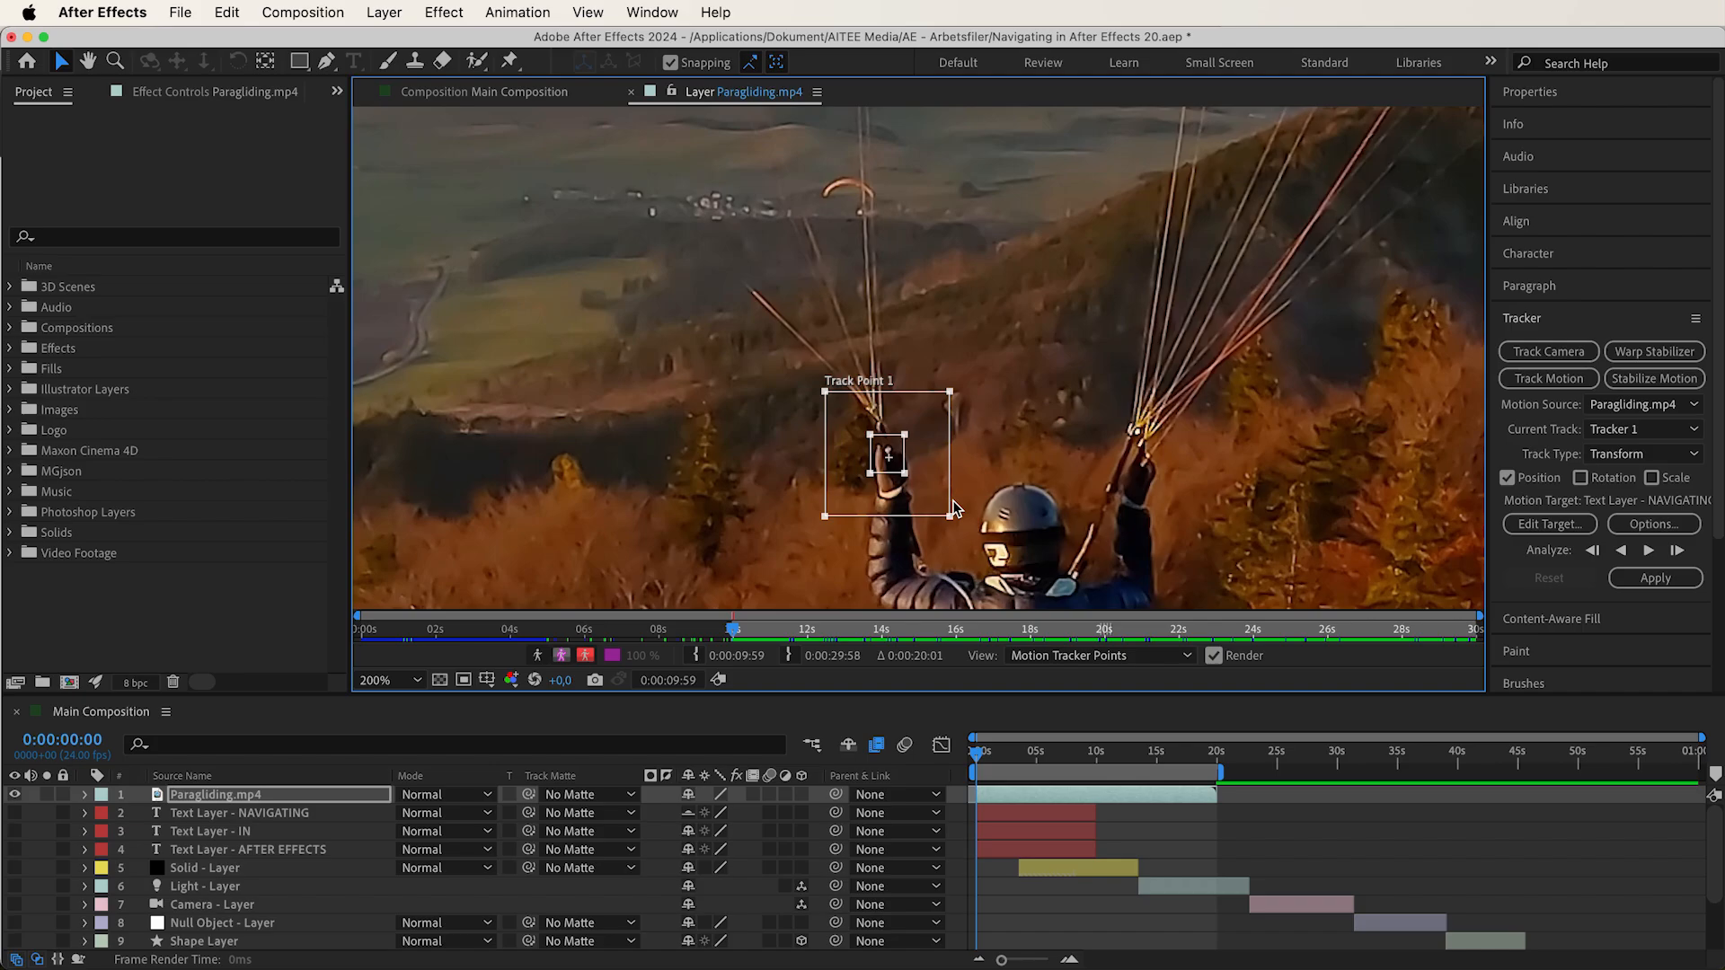
Resize Track Point 1's search region around the paraglider's raised hand, and undo moving the track point onto the helmet
drag(1007, 572, 903, 471)
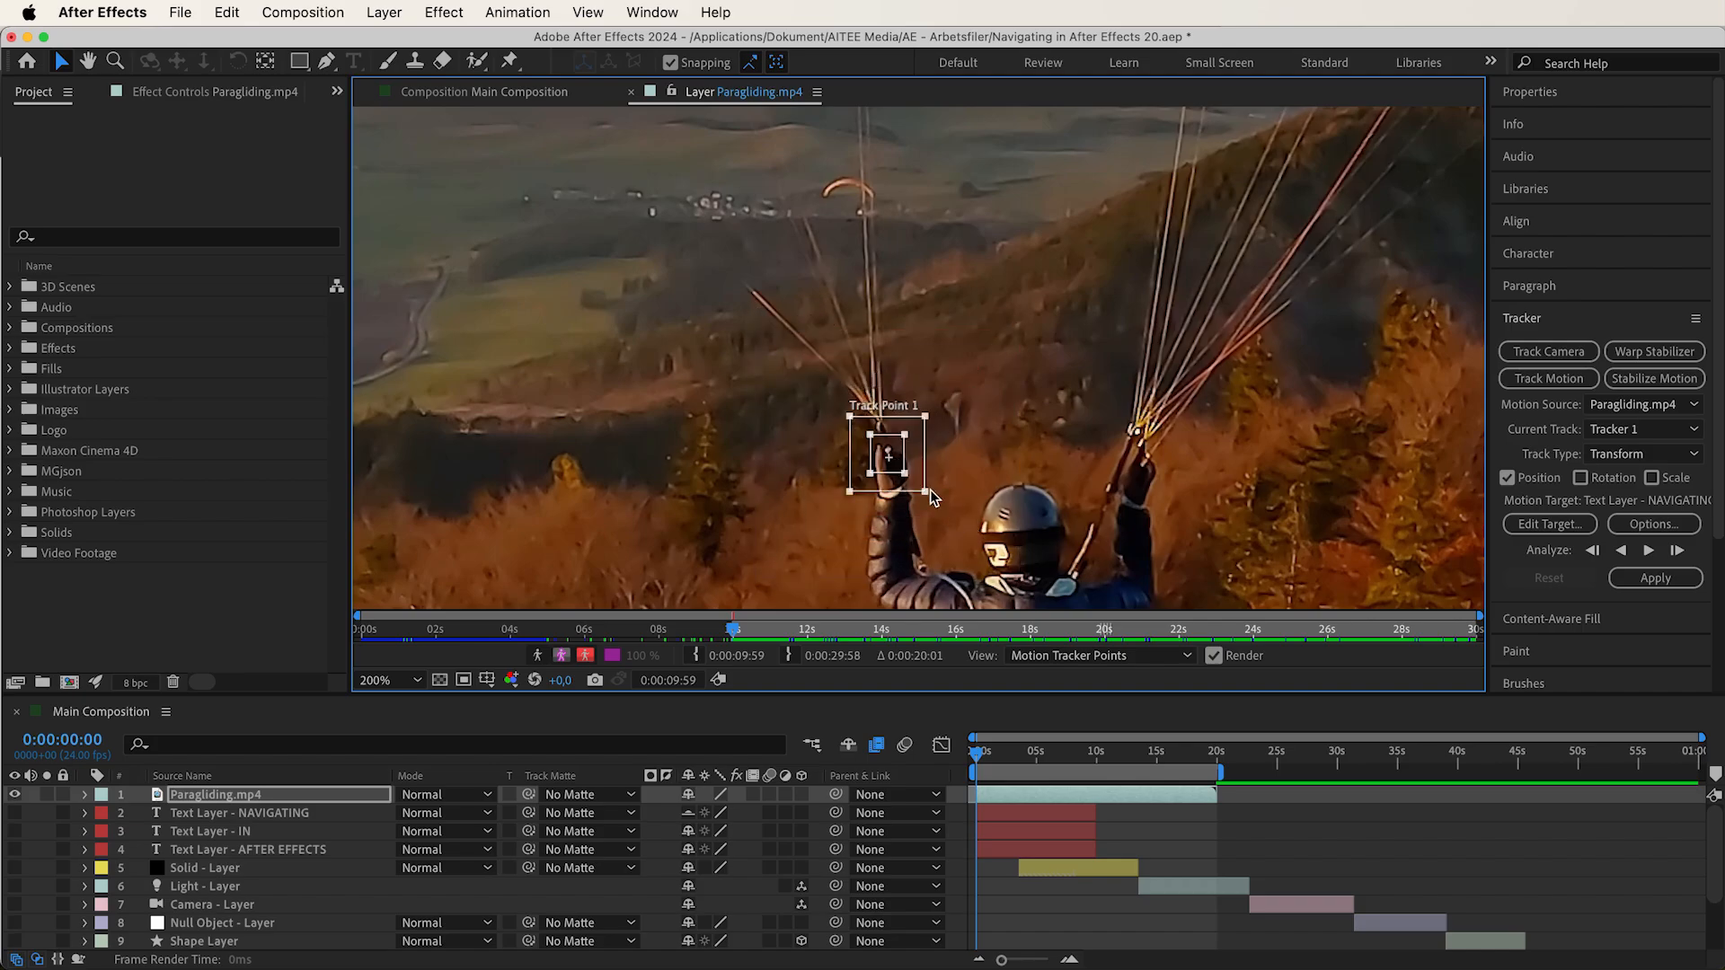
drag(990, 537, 945, 438)
key(super+z)
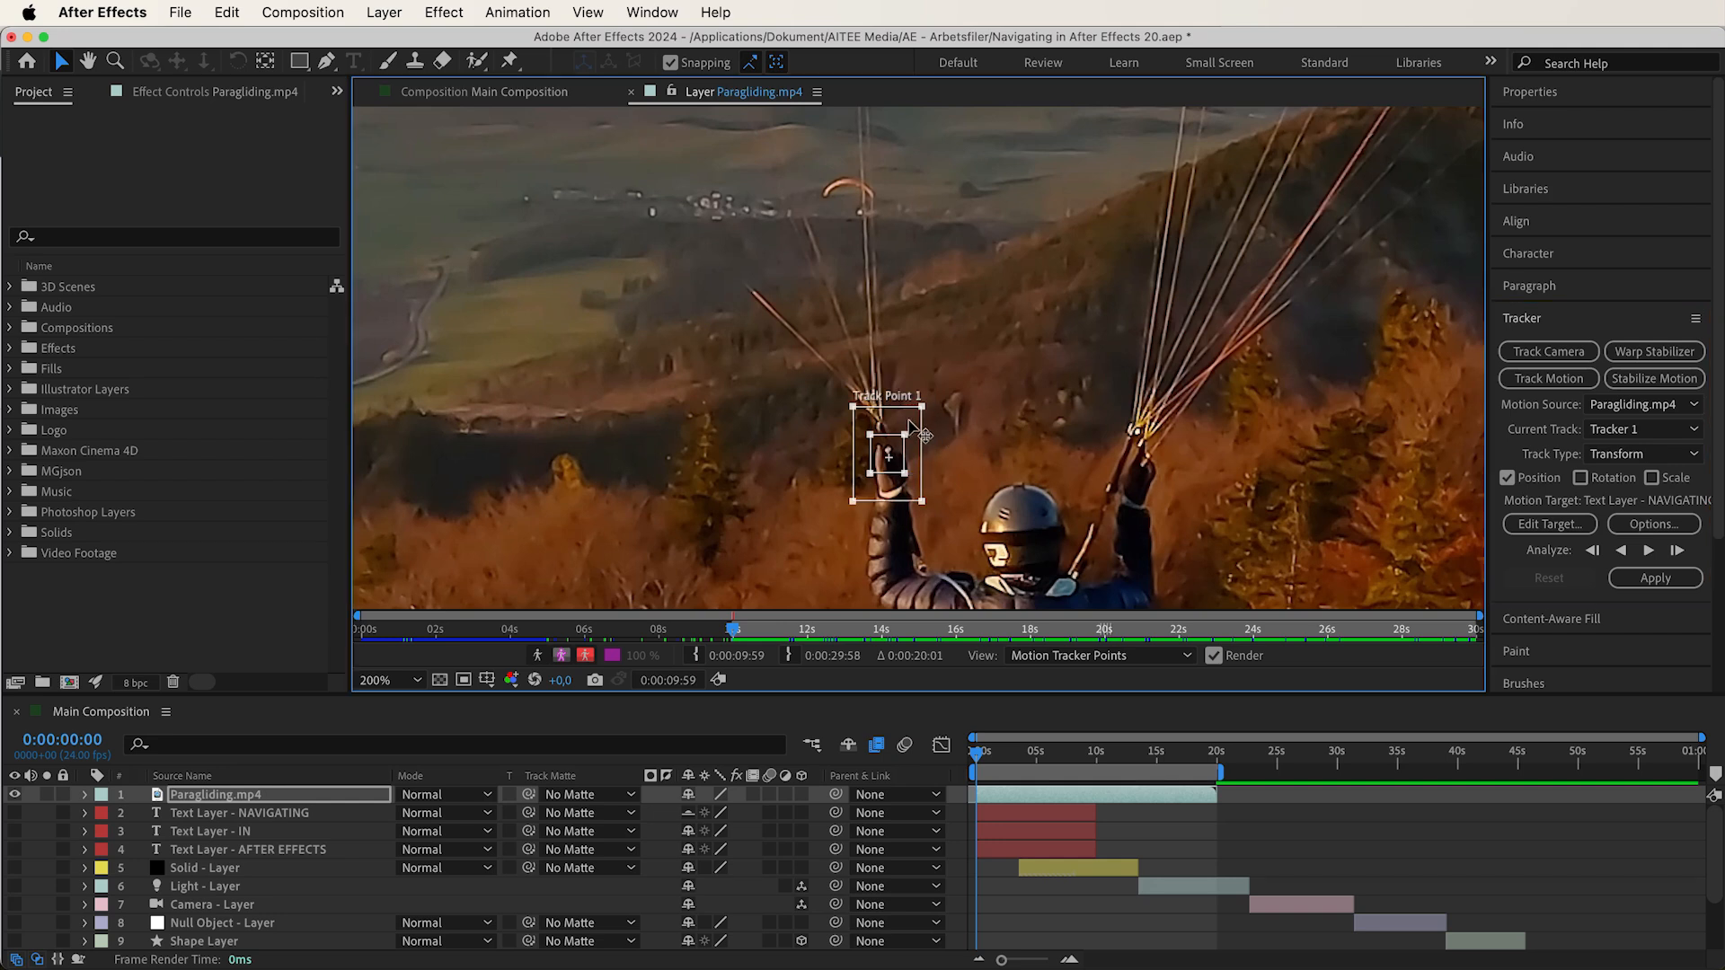
drag(930, 433, 1051, 508)
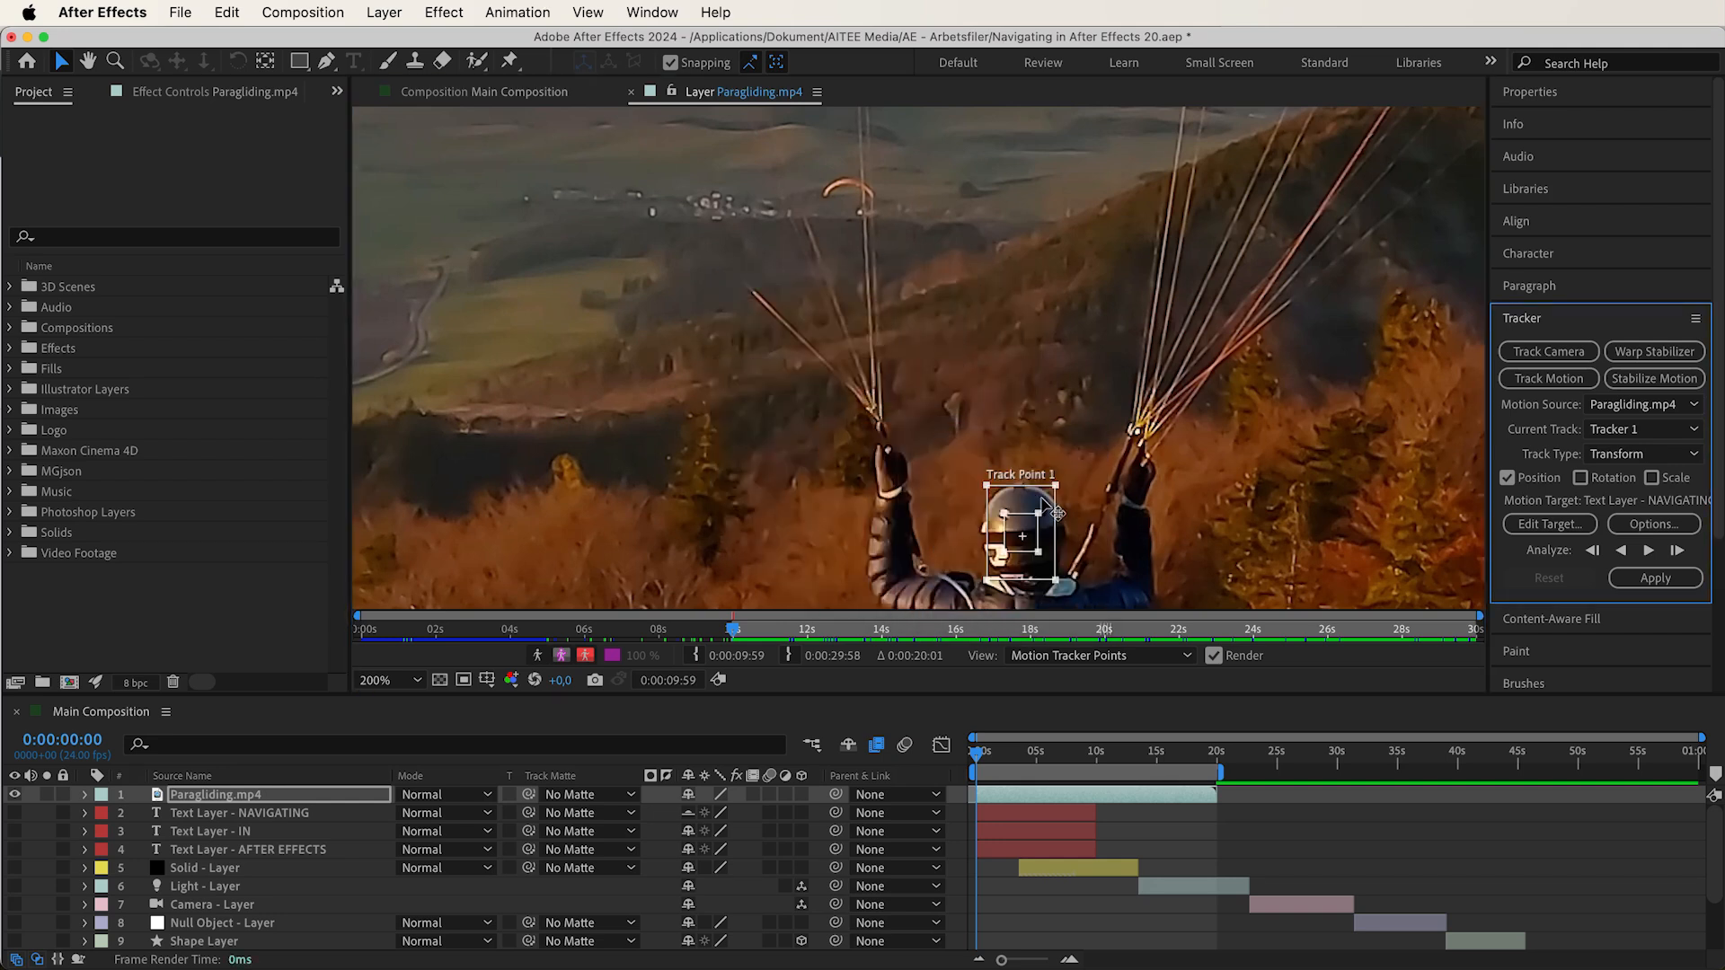
key(super+z)
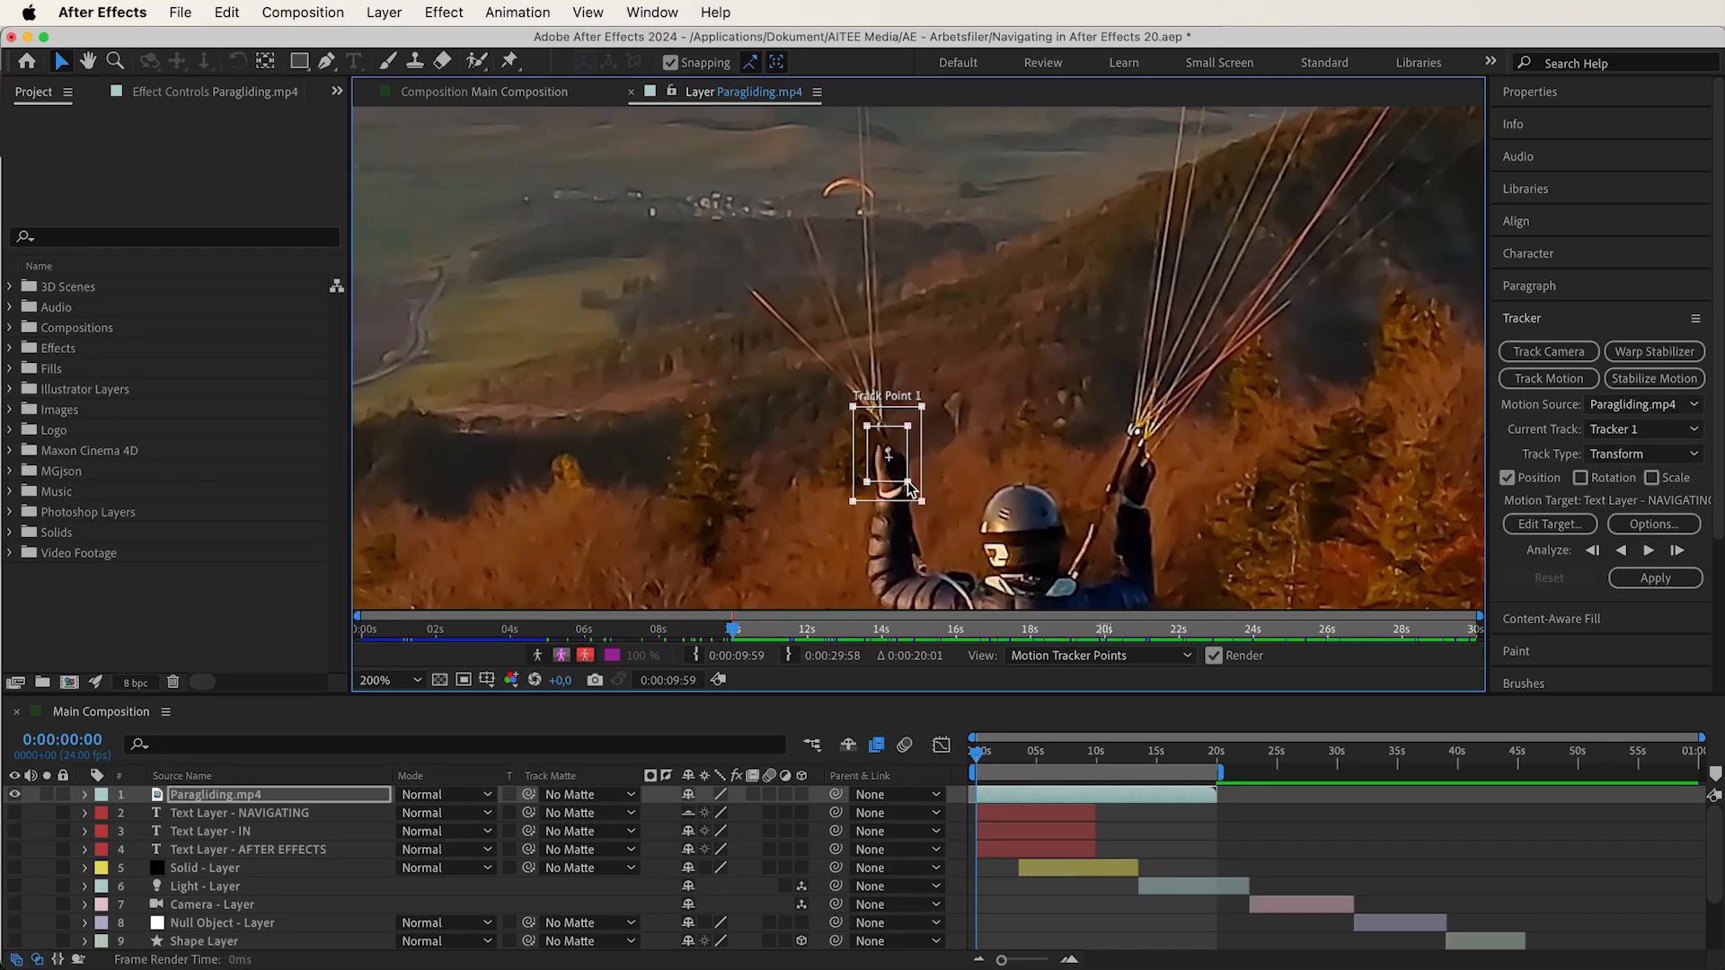
Resize Track Point 1's feature and search regions around the hand, and undo another move of the track point onto the helmet
drag(909, 490, 907, 494)
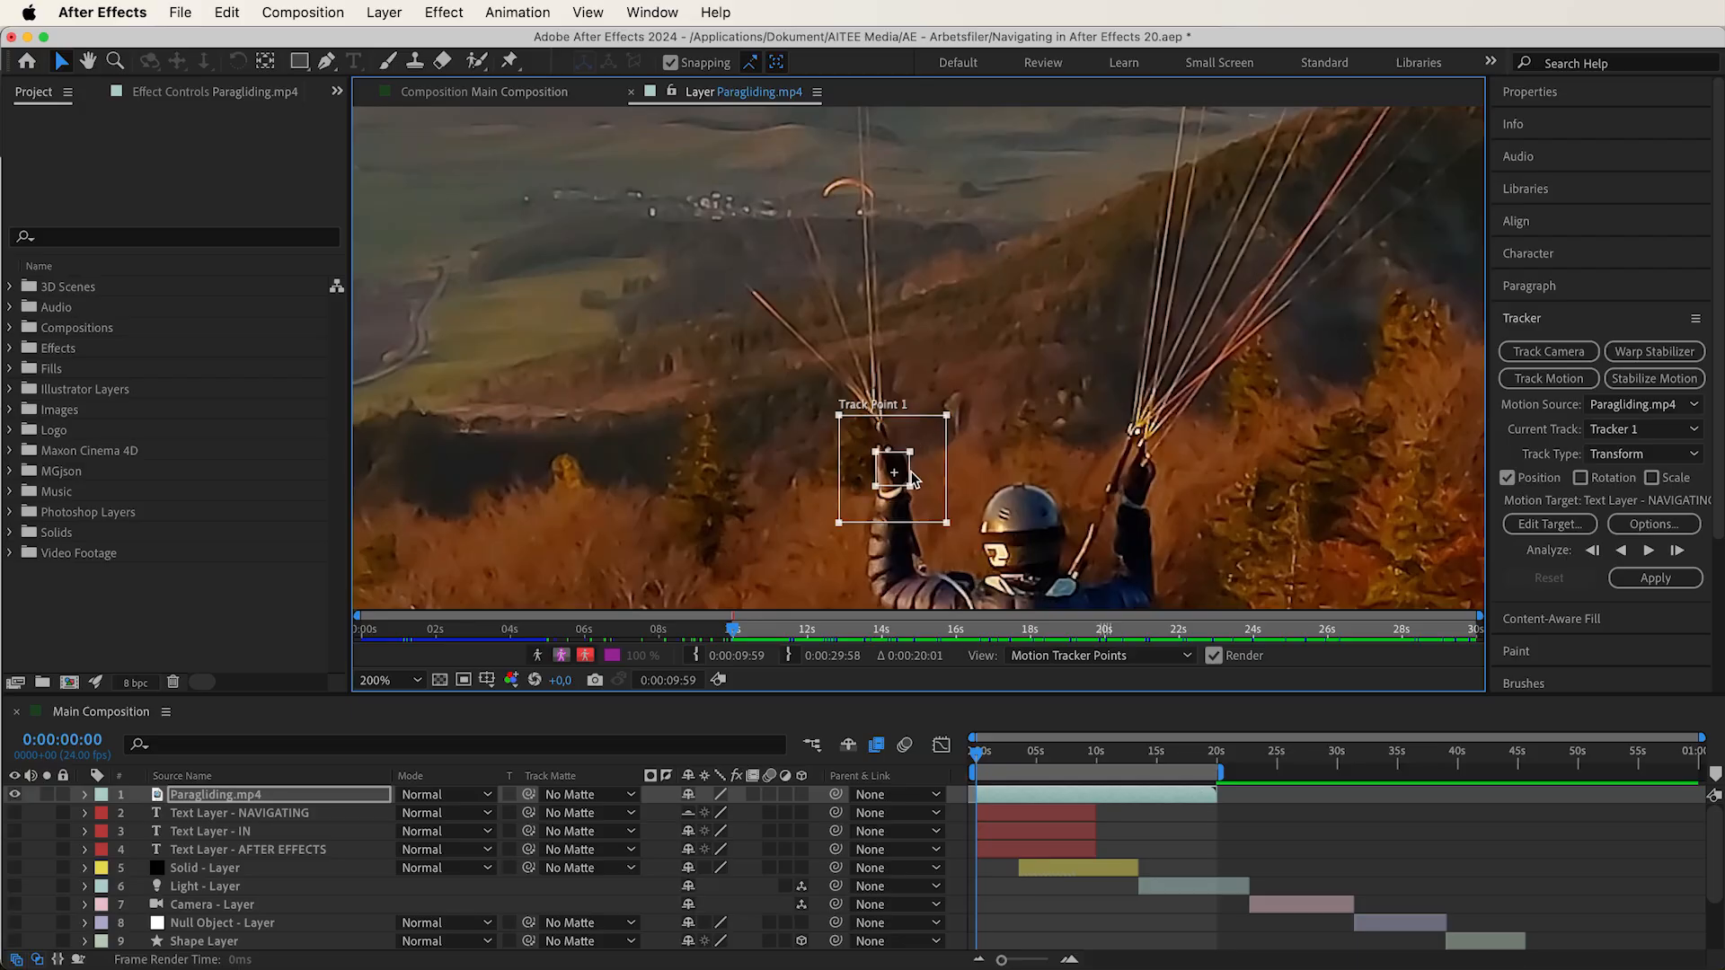
drag(946, 523, 963, 538)
drag(910, 486, 814, 447)
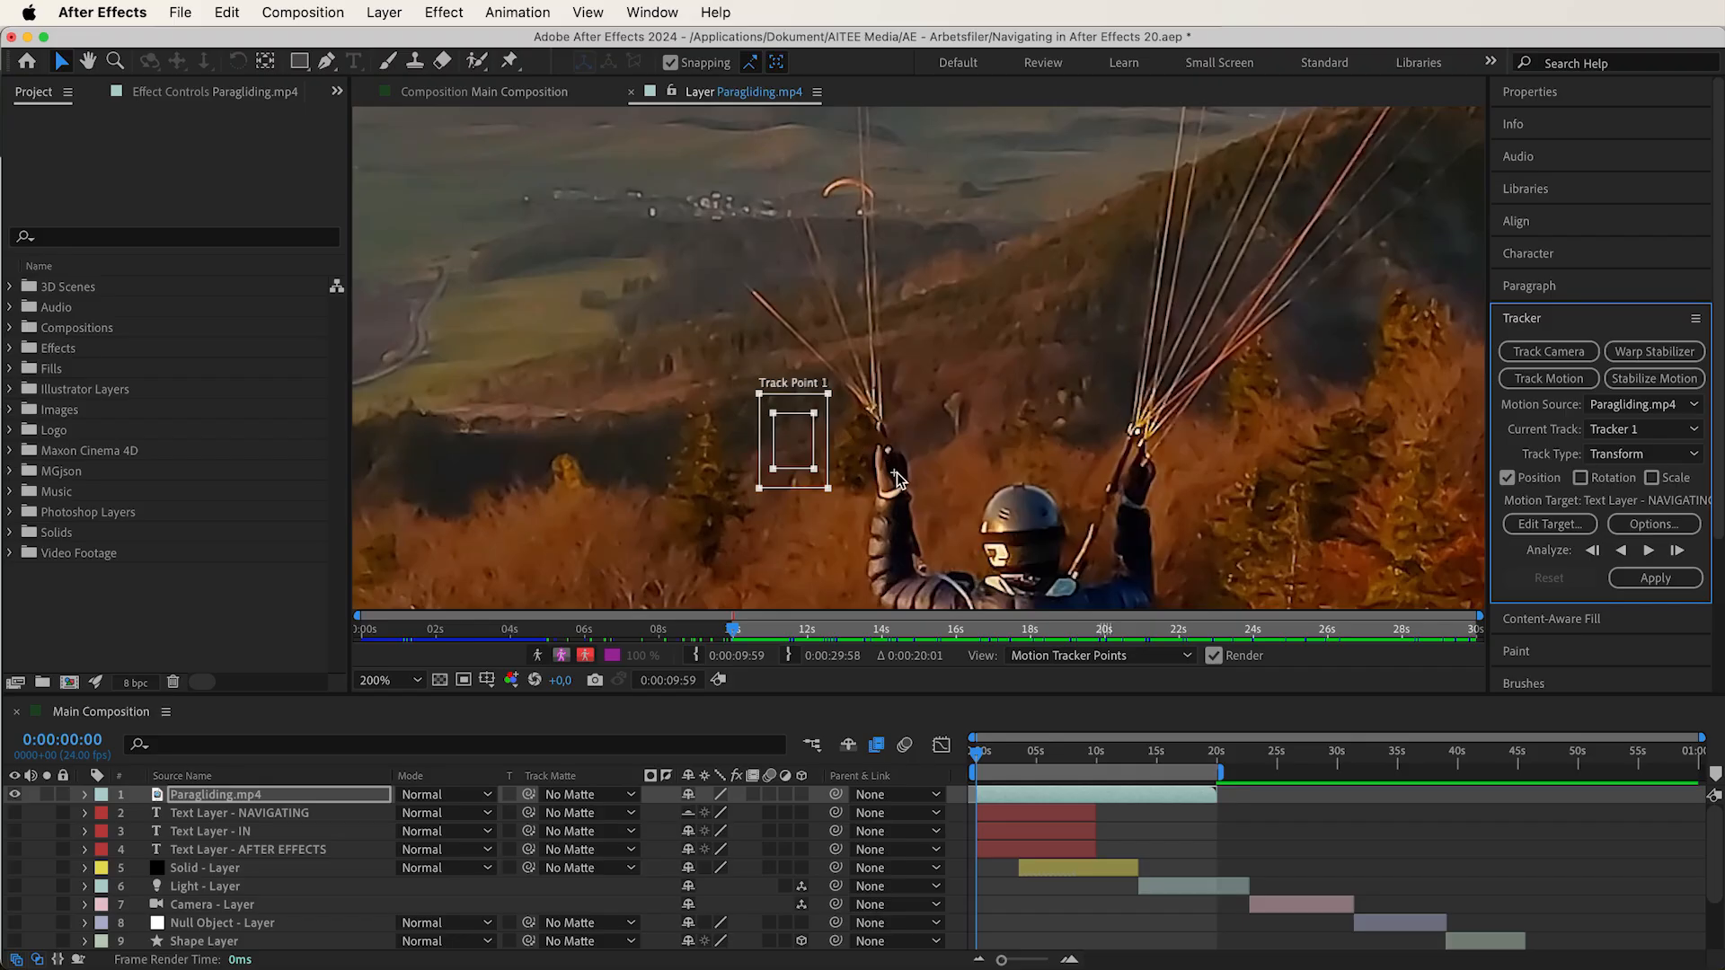
drag(794, 446, 893, 474)
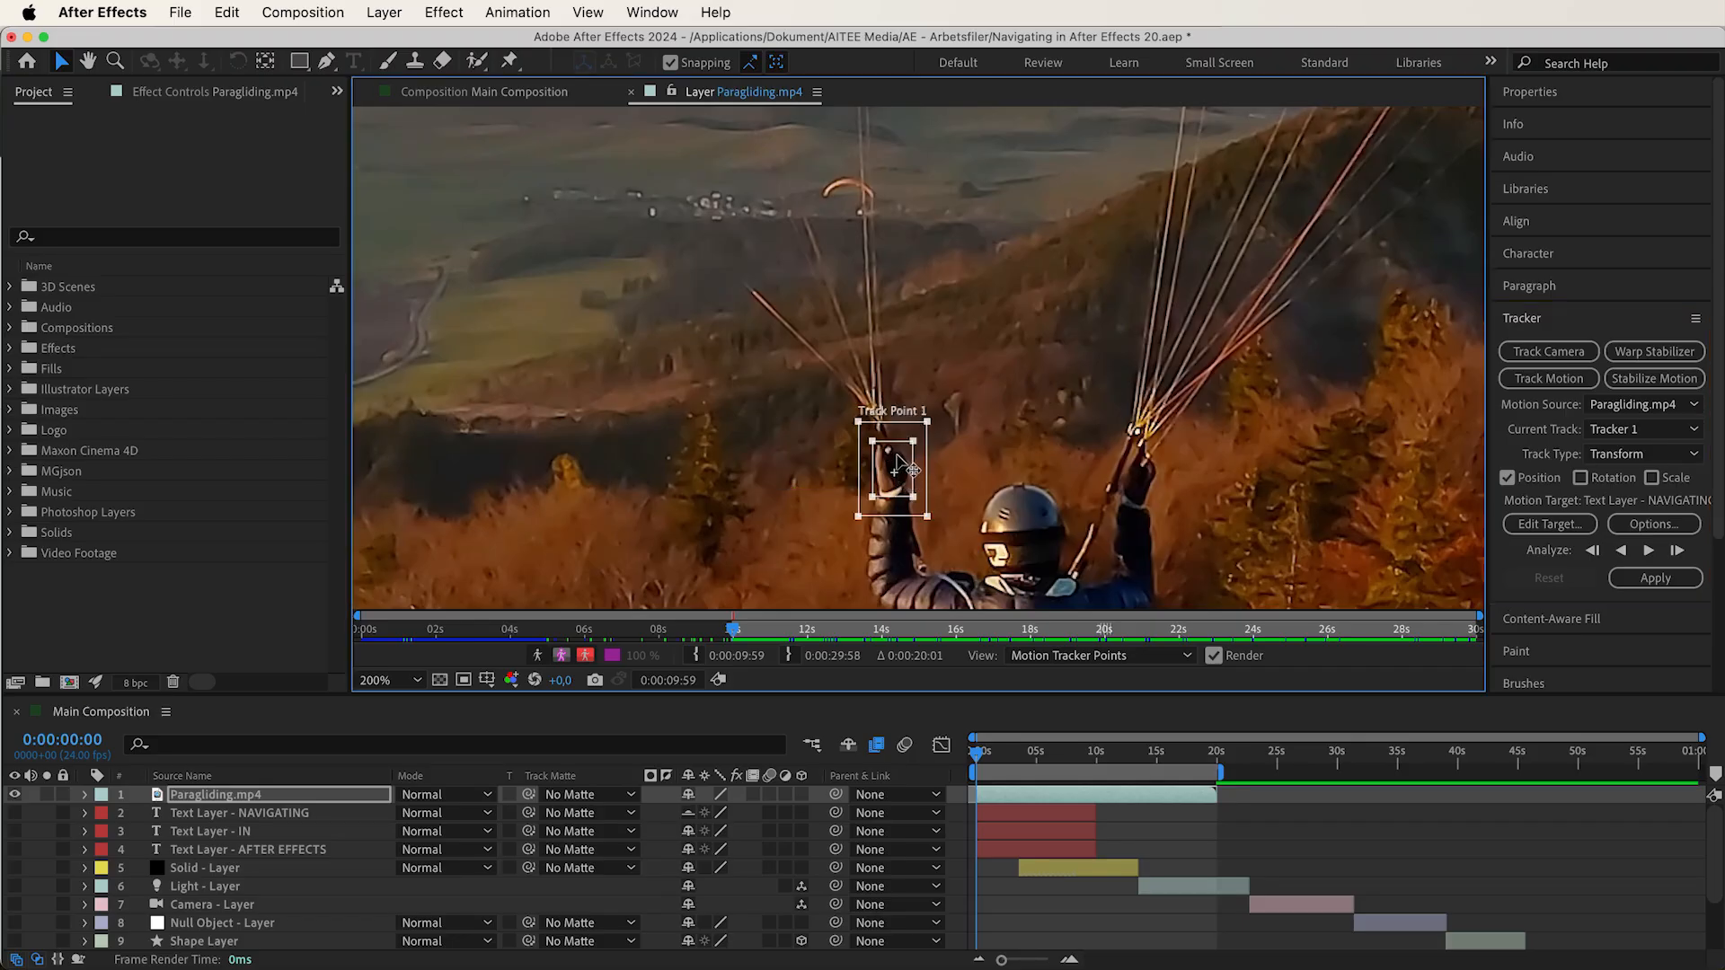
drag(914, 446, 1033, 517)
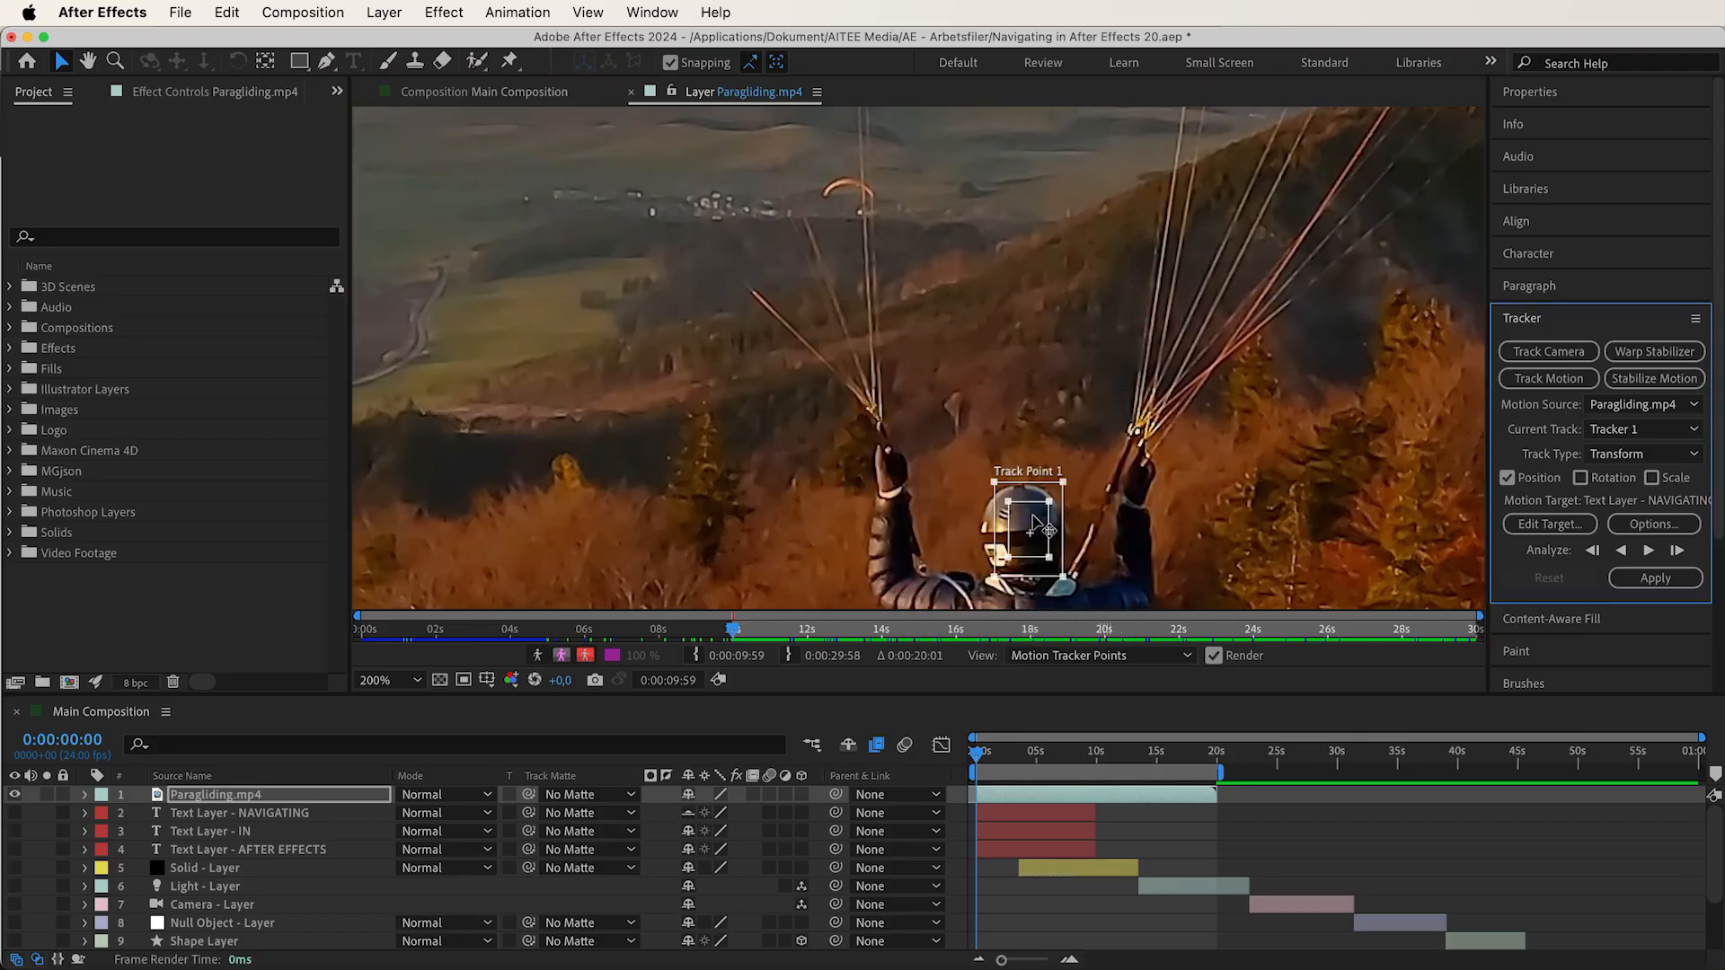
key(super+z)
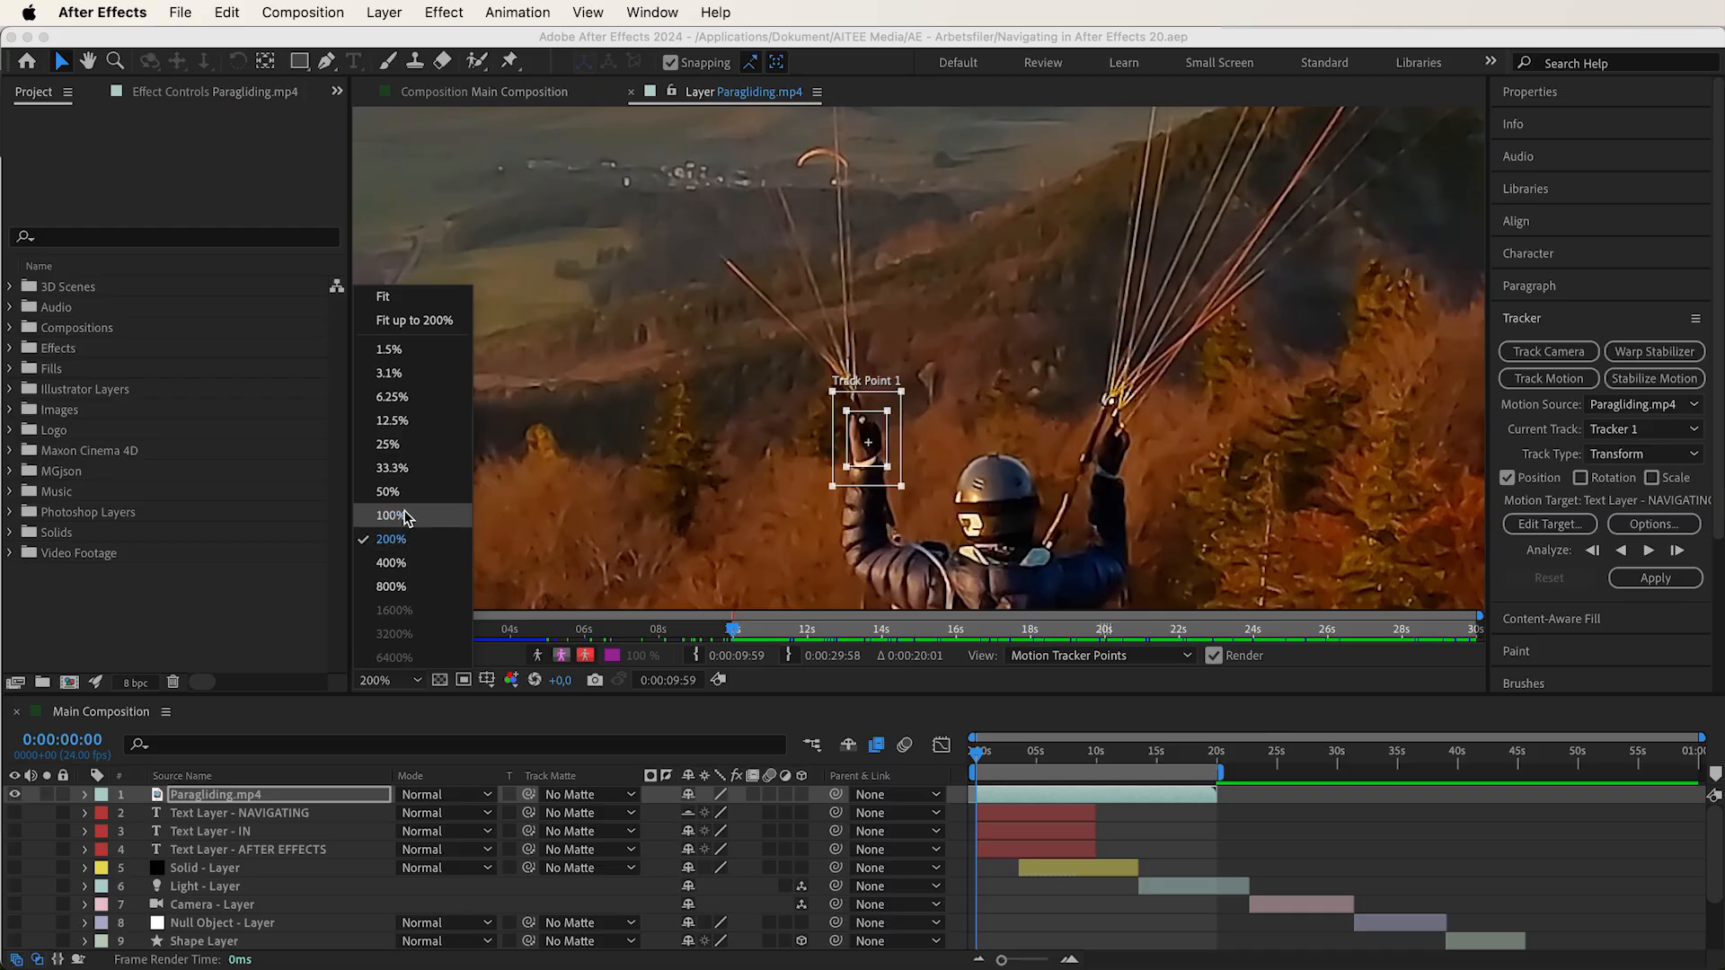
Place Track Point 1 on the orange and green wing's tip against the sky and resize its search region to about 74 by 72 px
click(396, 503)
key(h)
drag(1270, 306, 1179, 429)
key(v)
click(395, 680)
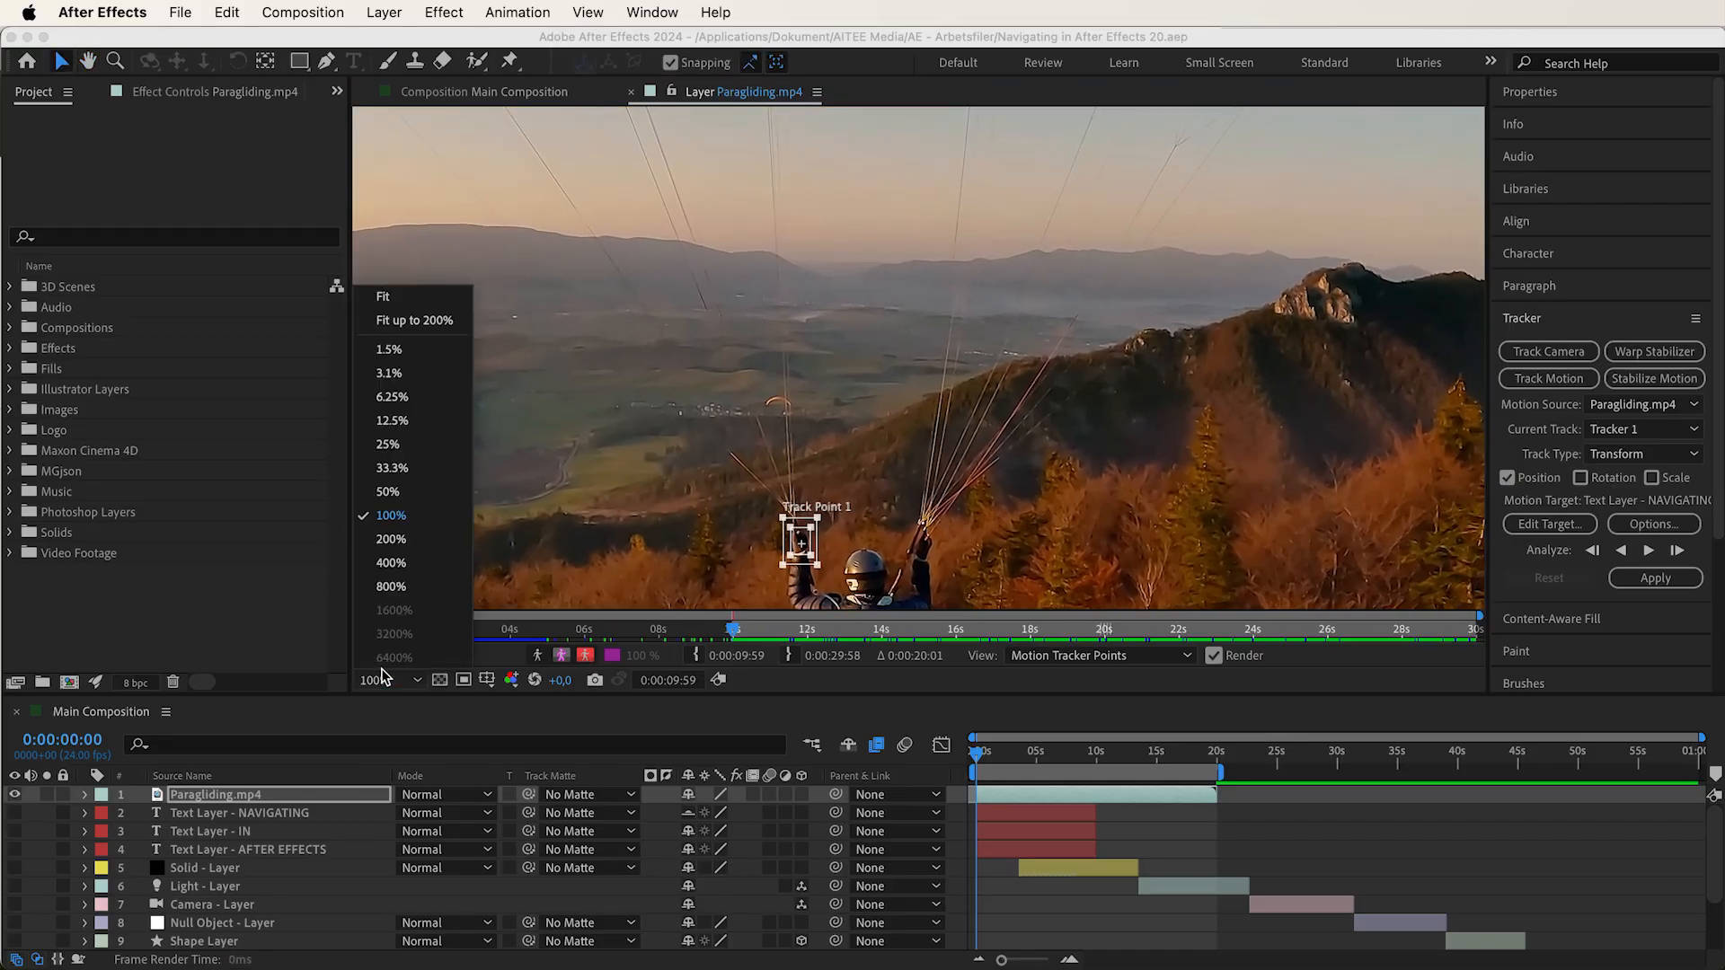
click(396, 473)
drag(1164, 281, 1087, 330)
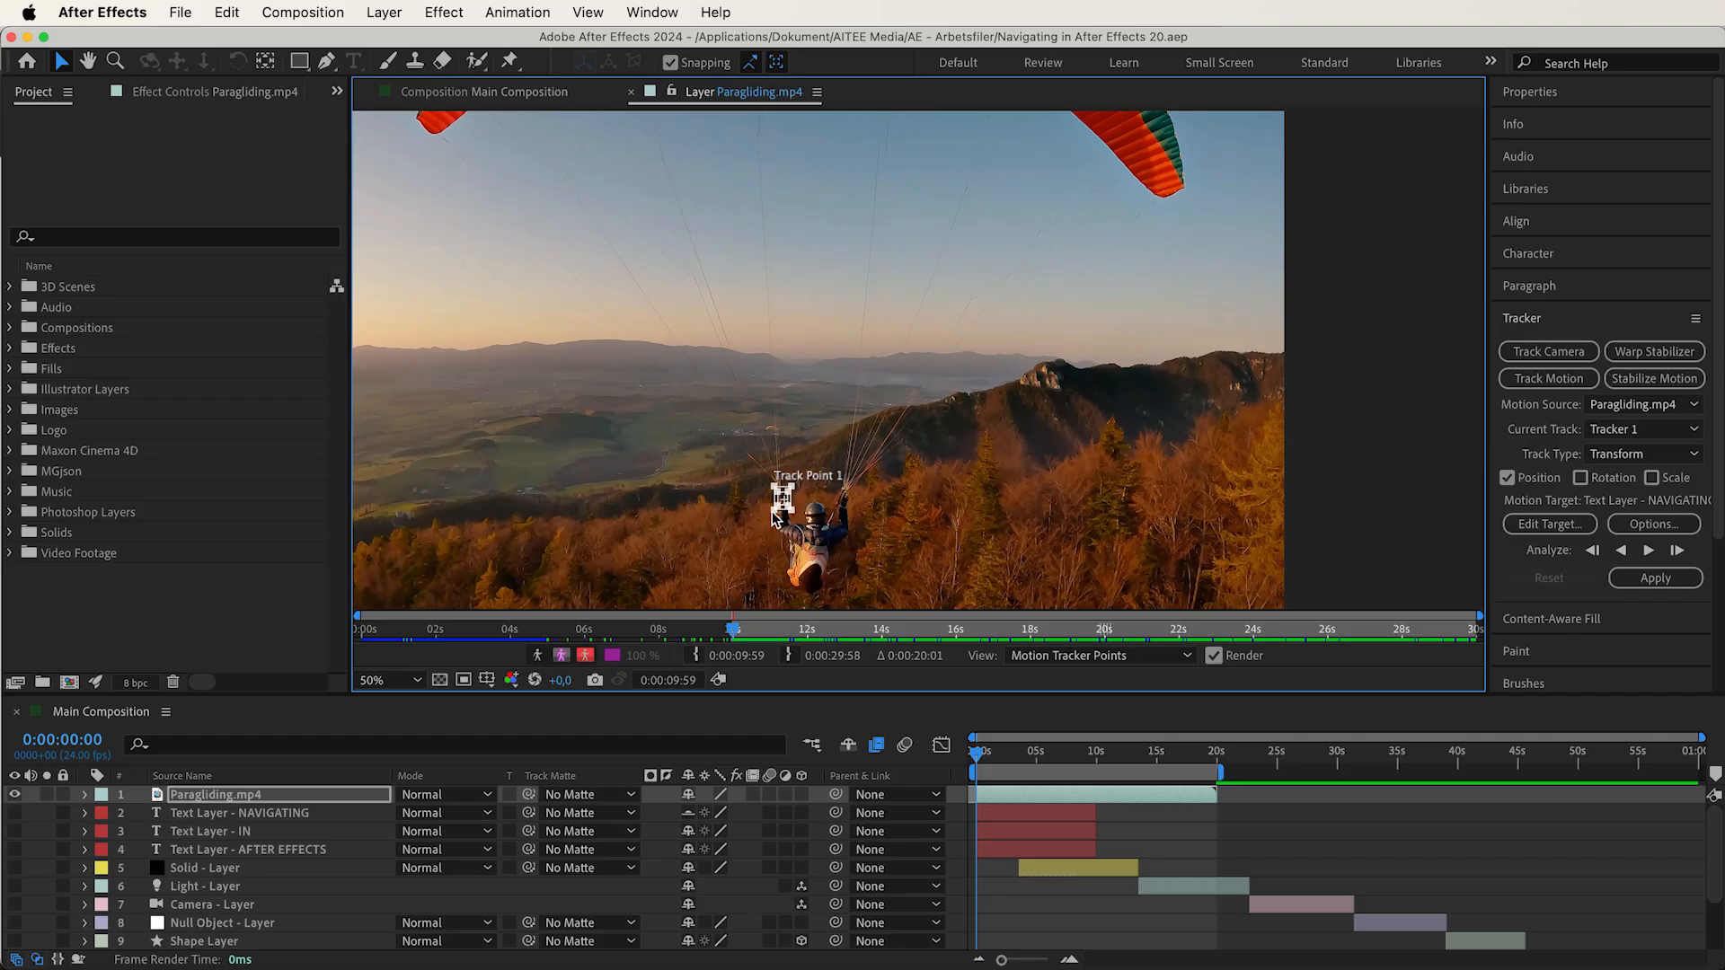
drag(795, 509, 1184, 189)
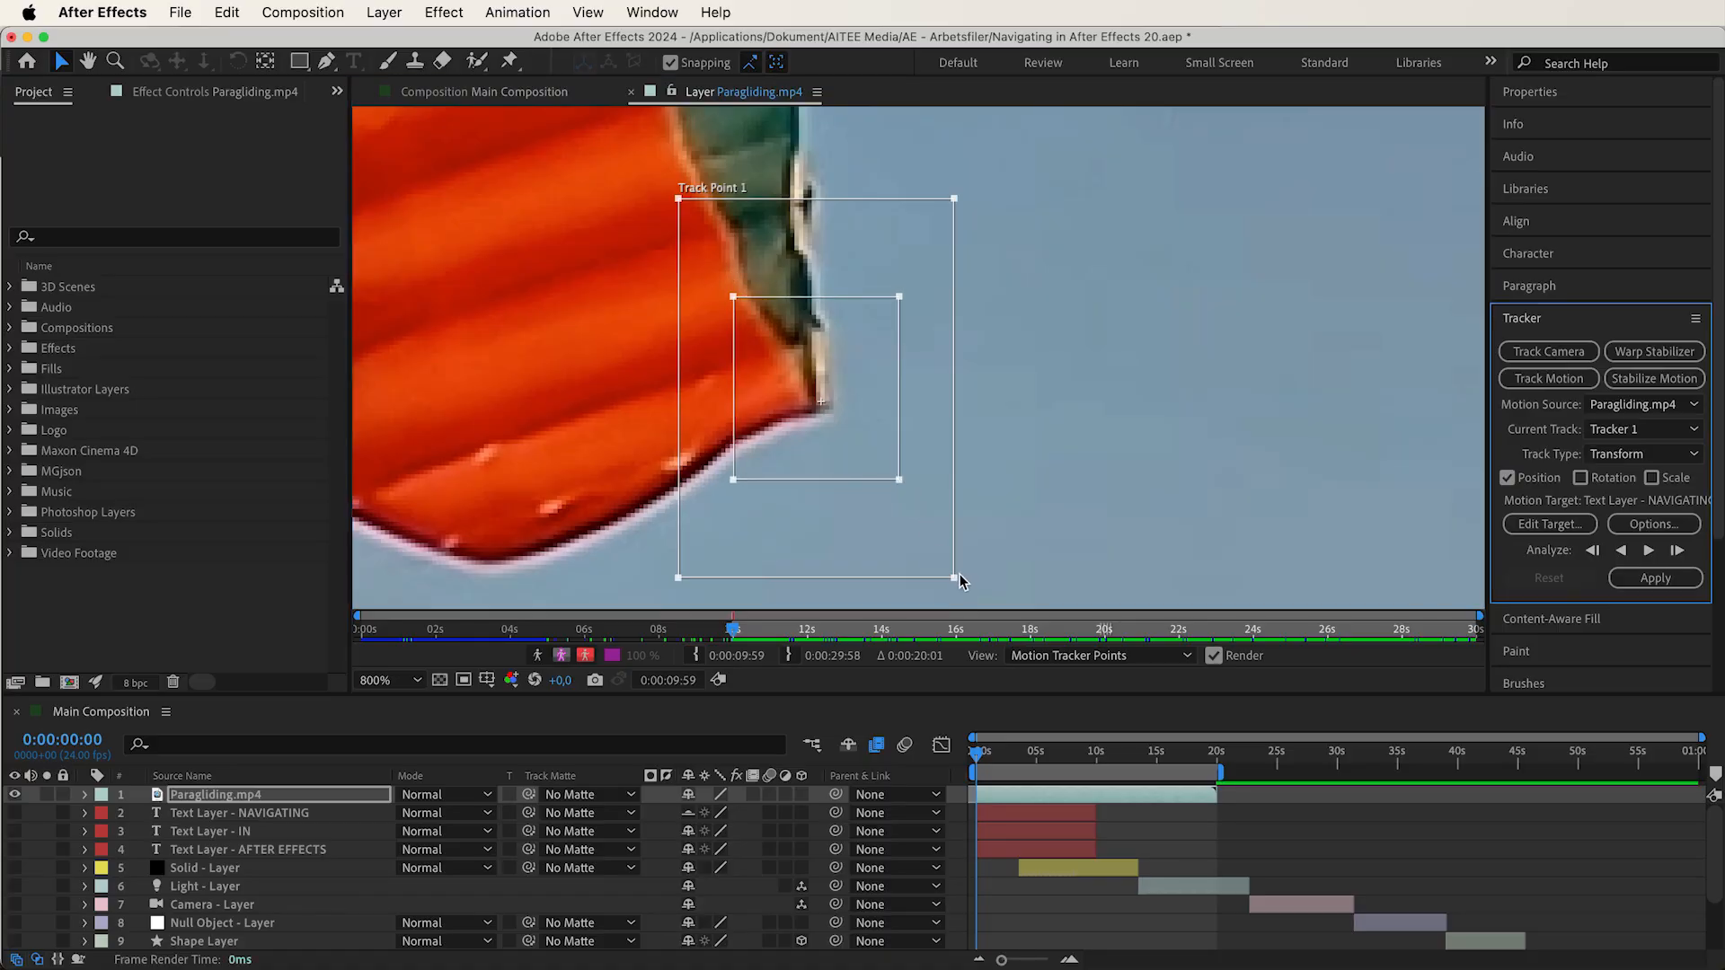
drag(953, 576, 976, 542)
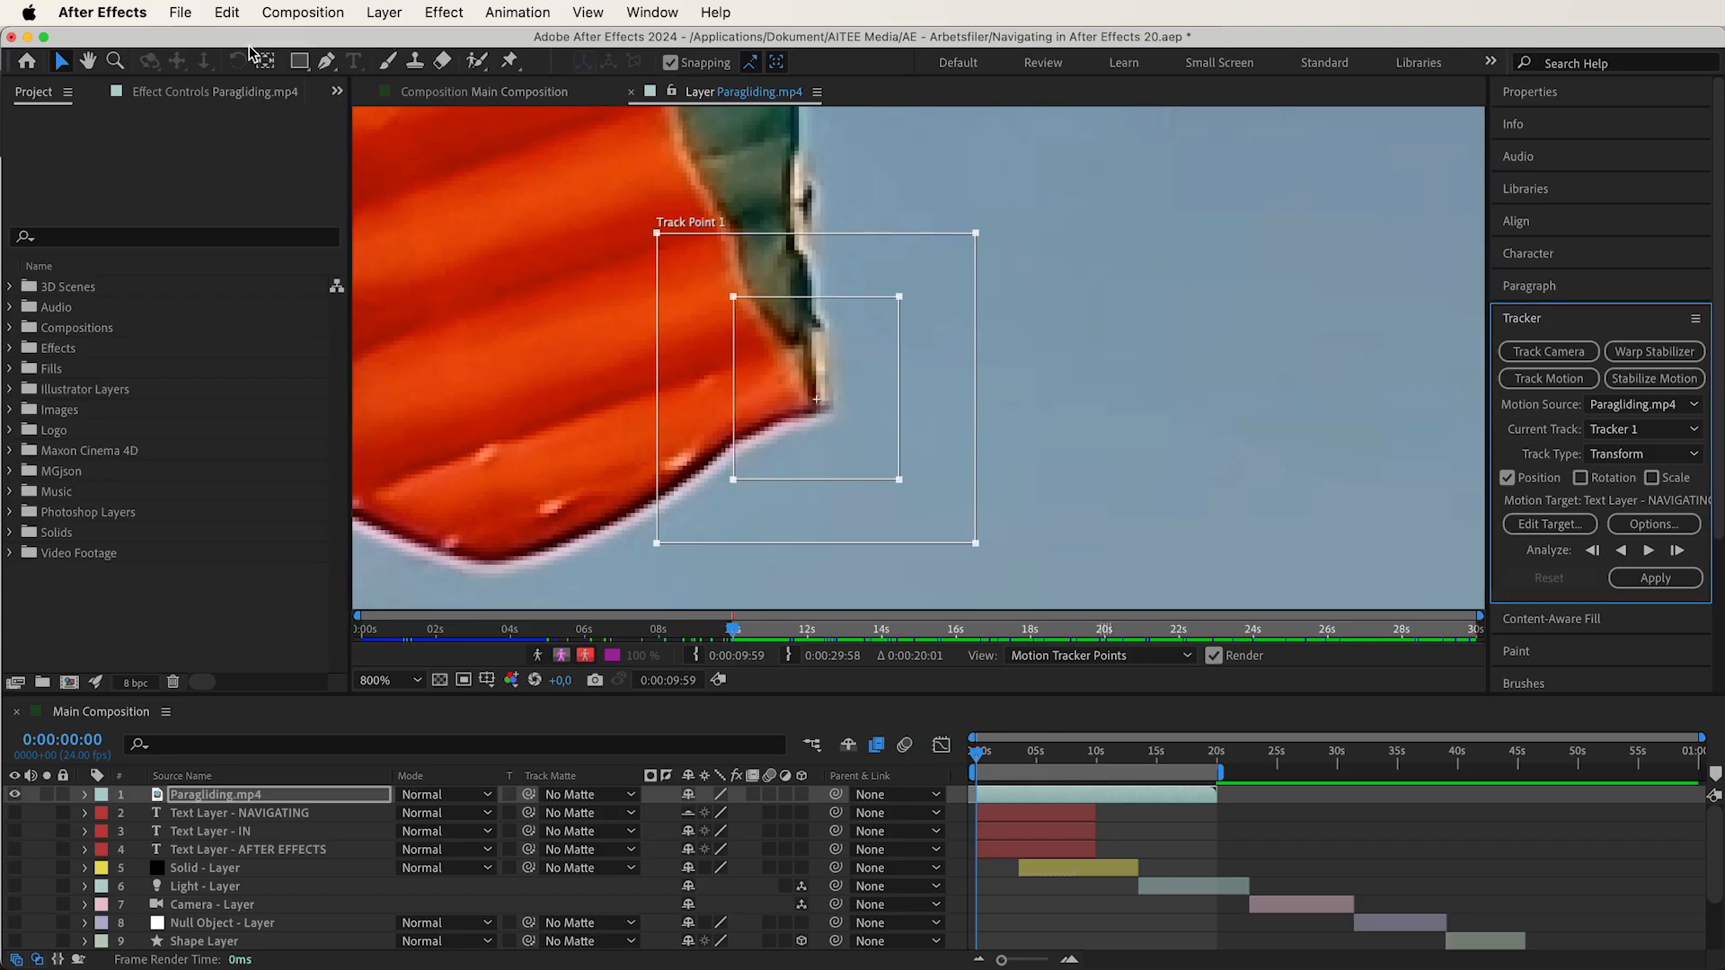
Reveal the Paragliding.mp4 layer's Motion Trackers group and keep the track type set to Transform
click(257, 795)
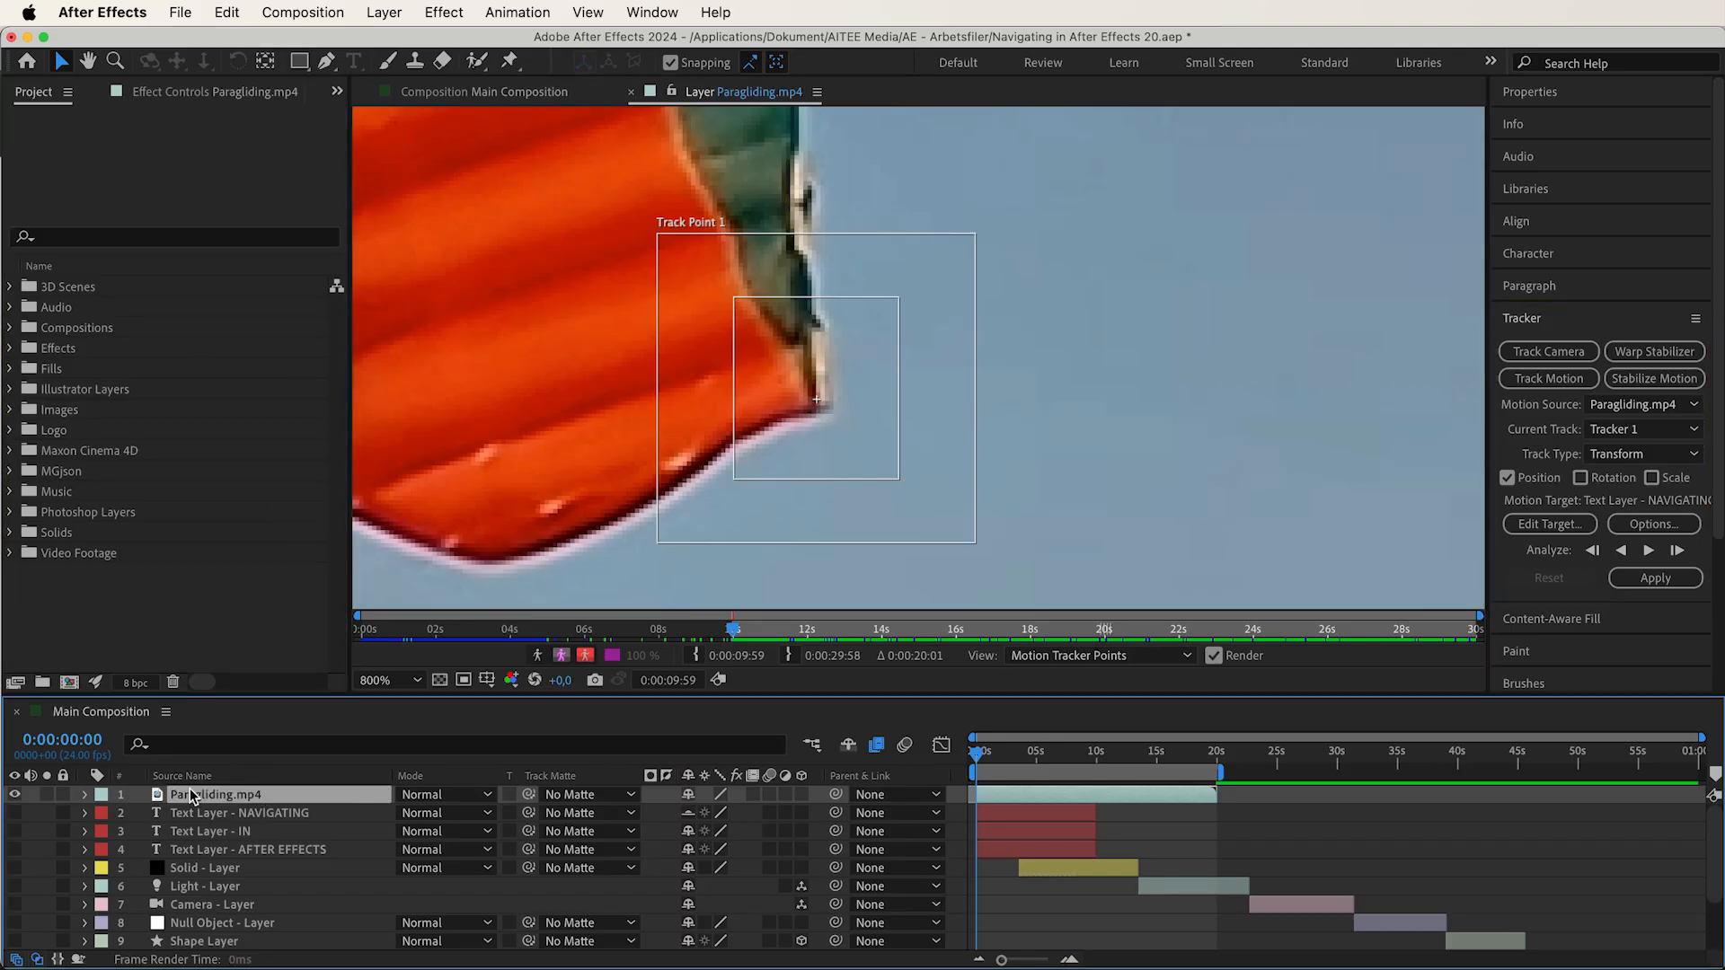
click(85, 794)
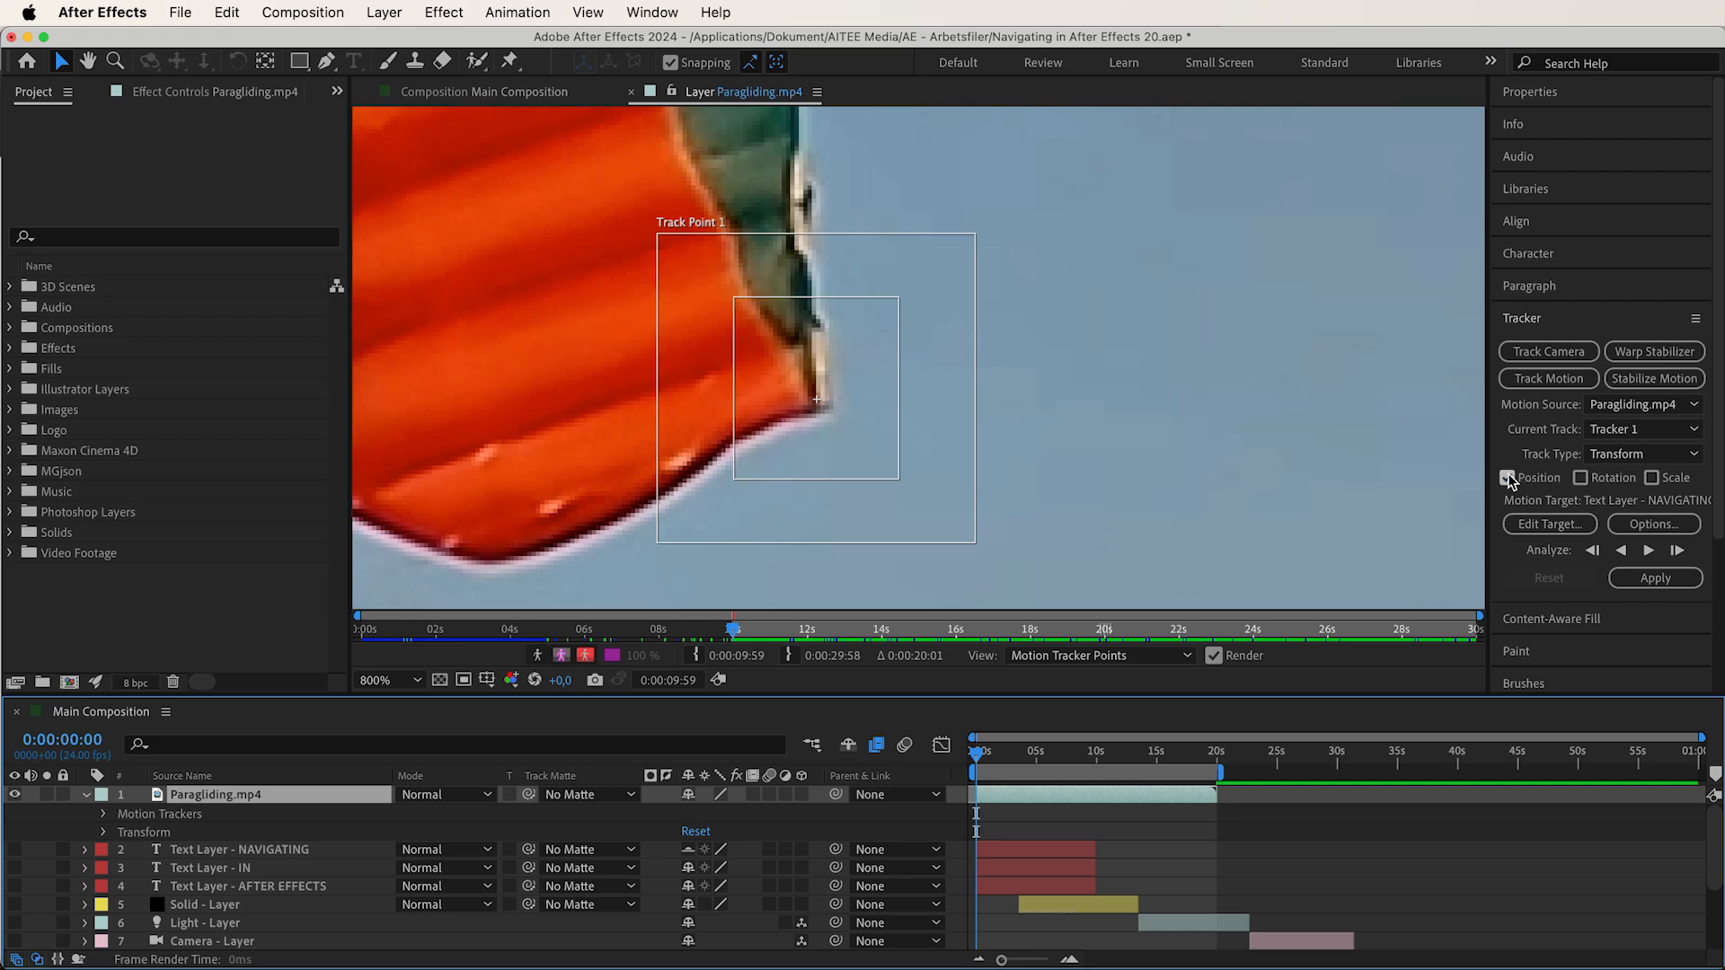
click(1596, 457)
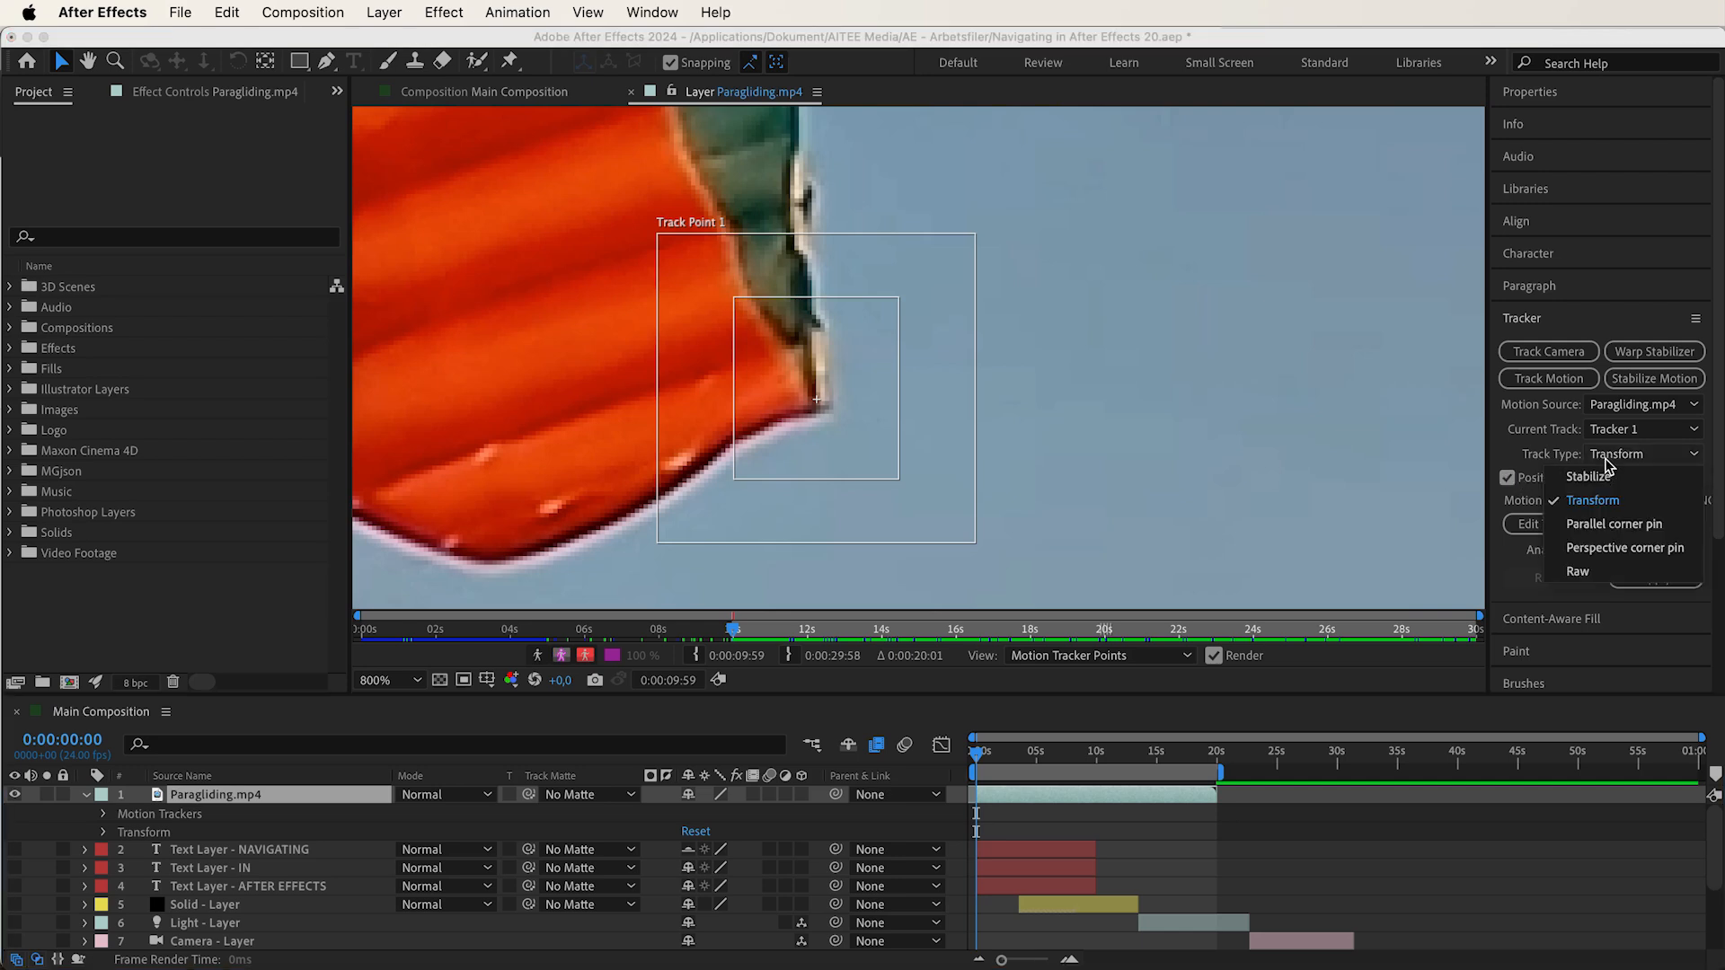
click(1595, 501)
Fit the whole frame in view and analyze the track forward from the start, stopping at about 0:00:01:17
click(369, 672)
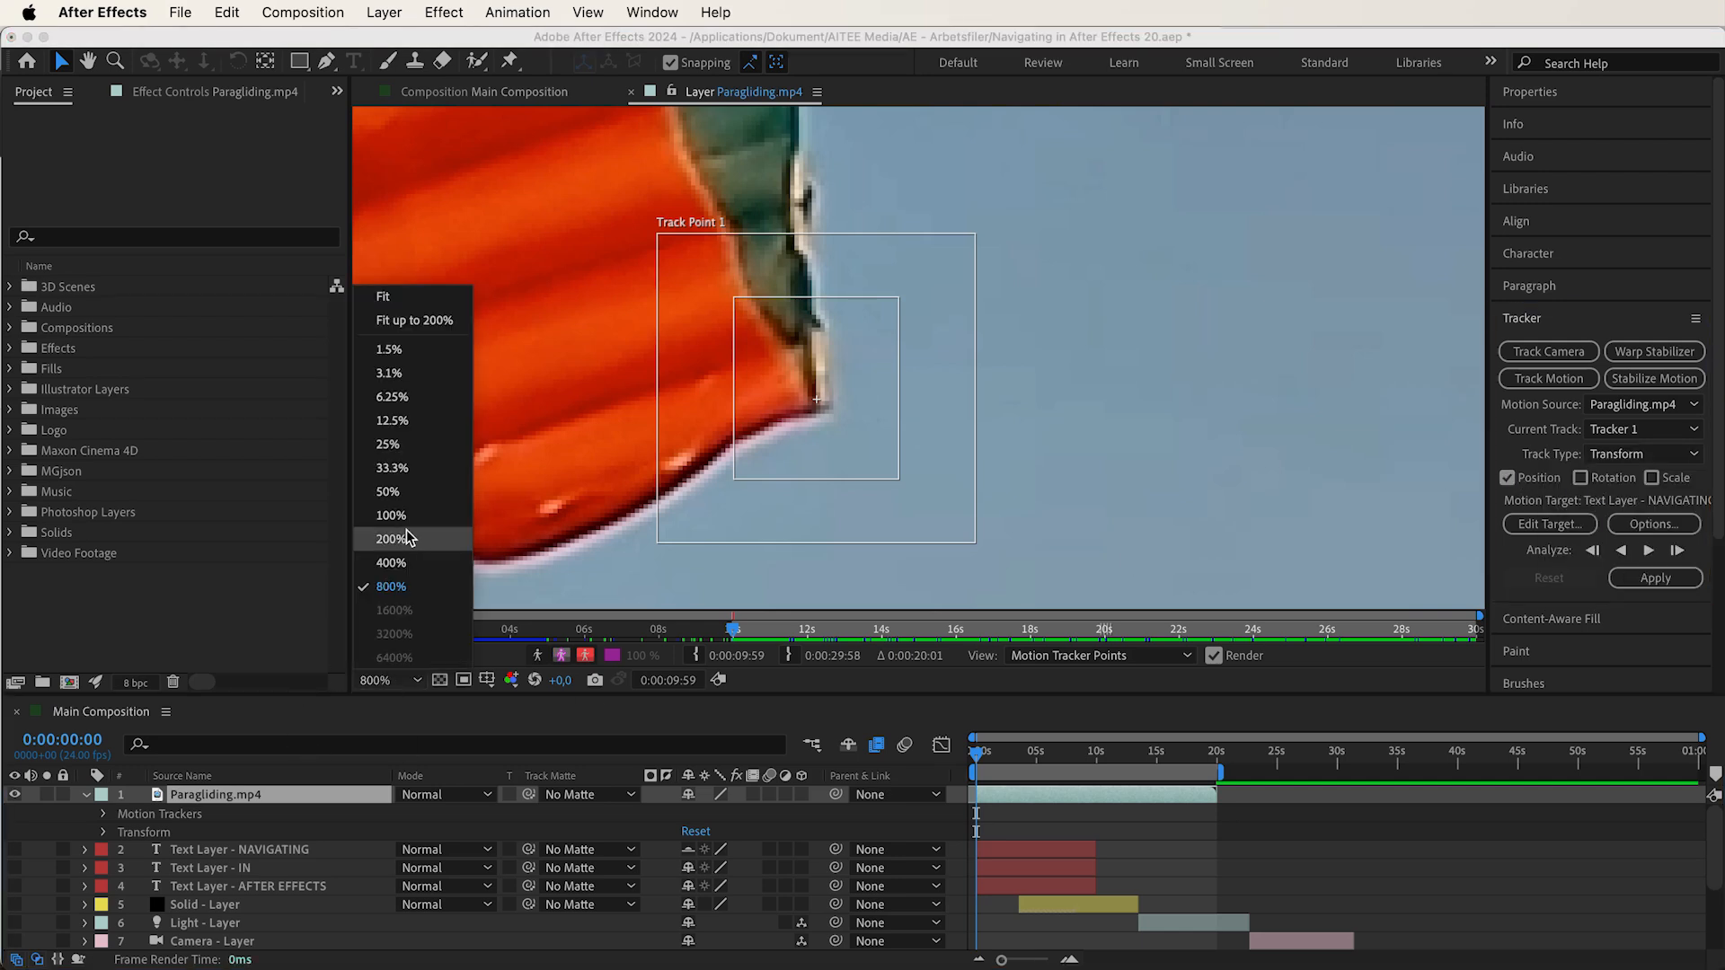
click(408, 536)
click(388, 680)
click(402, 299)
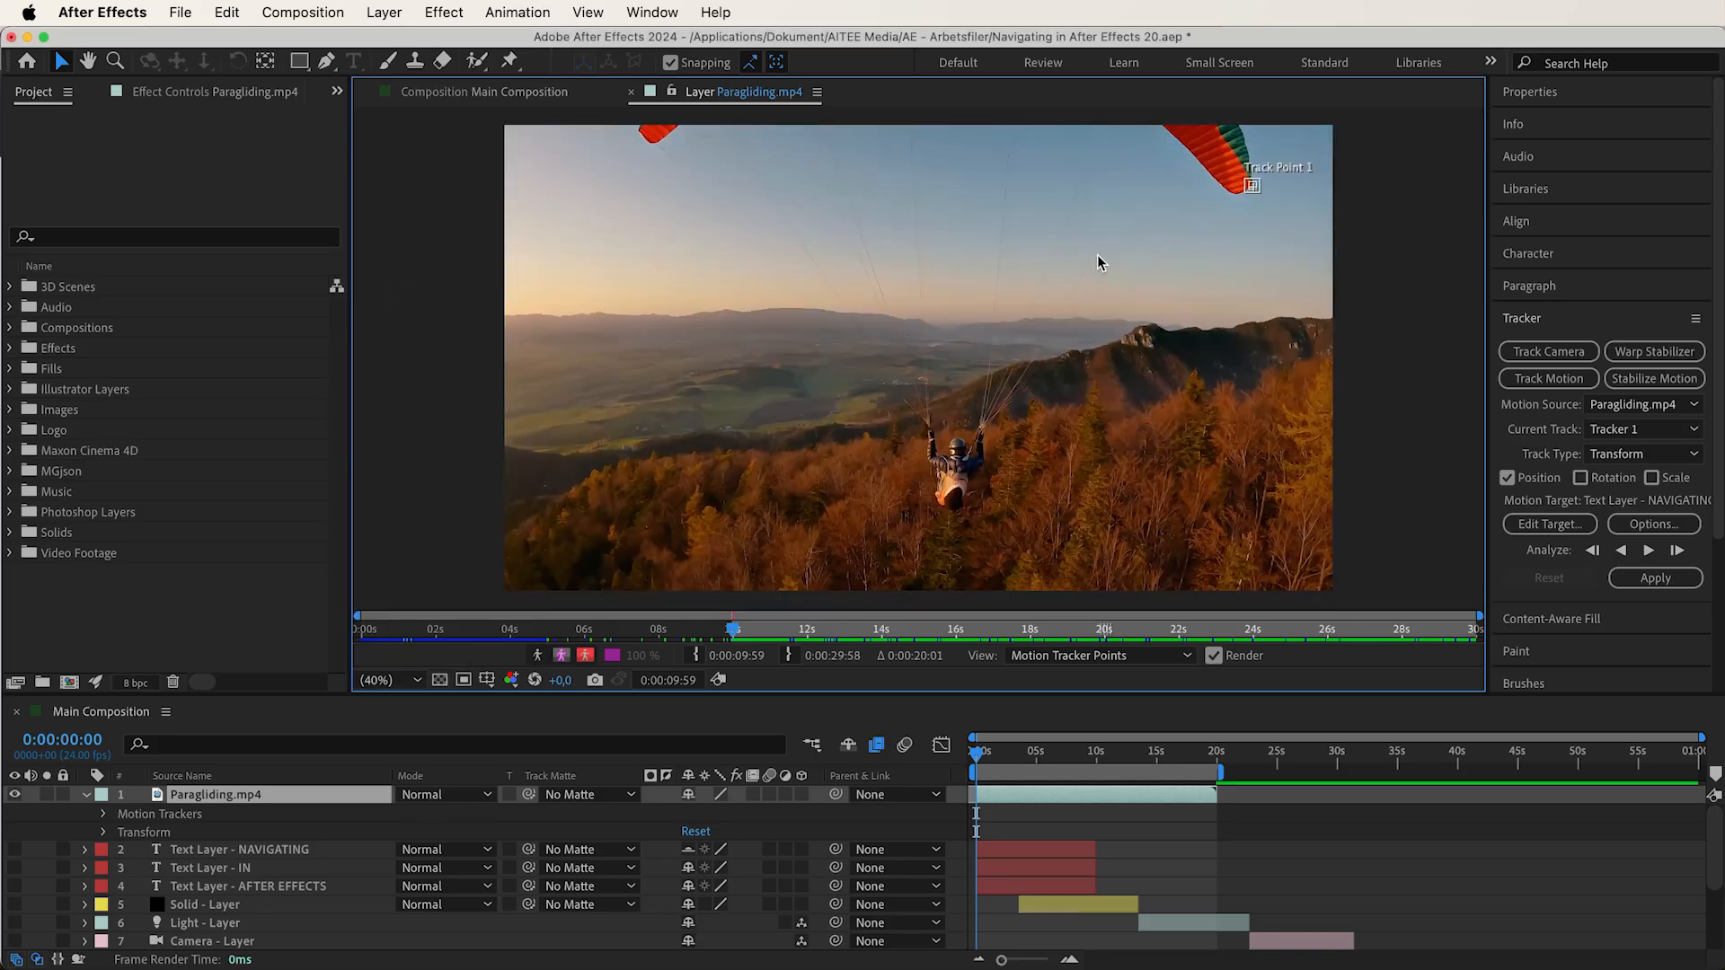
click(1649, 551)
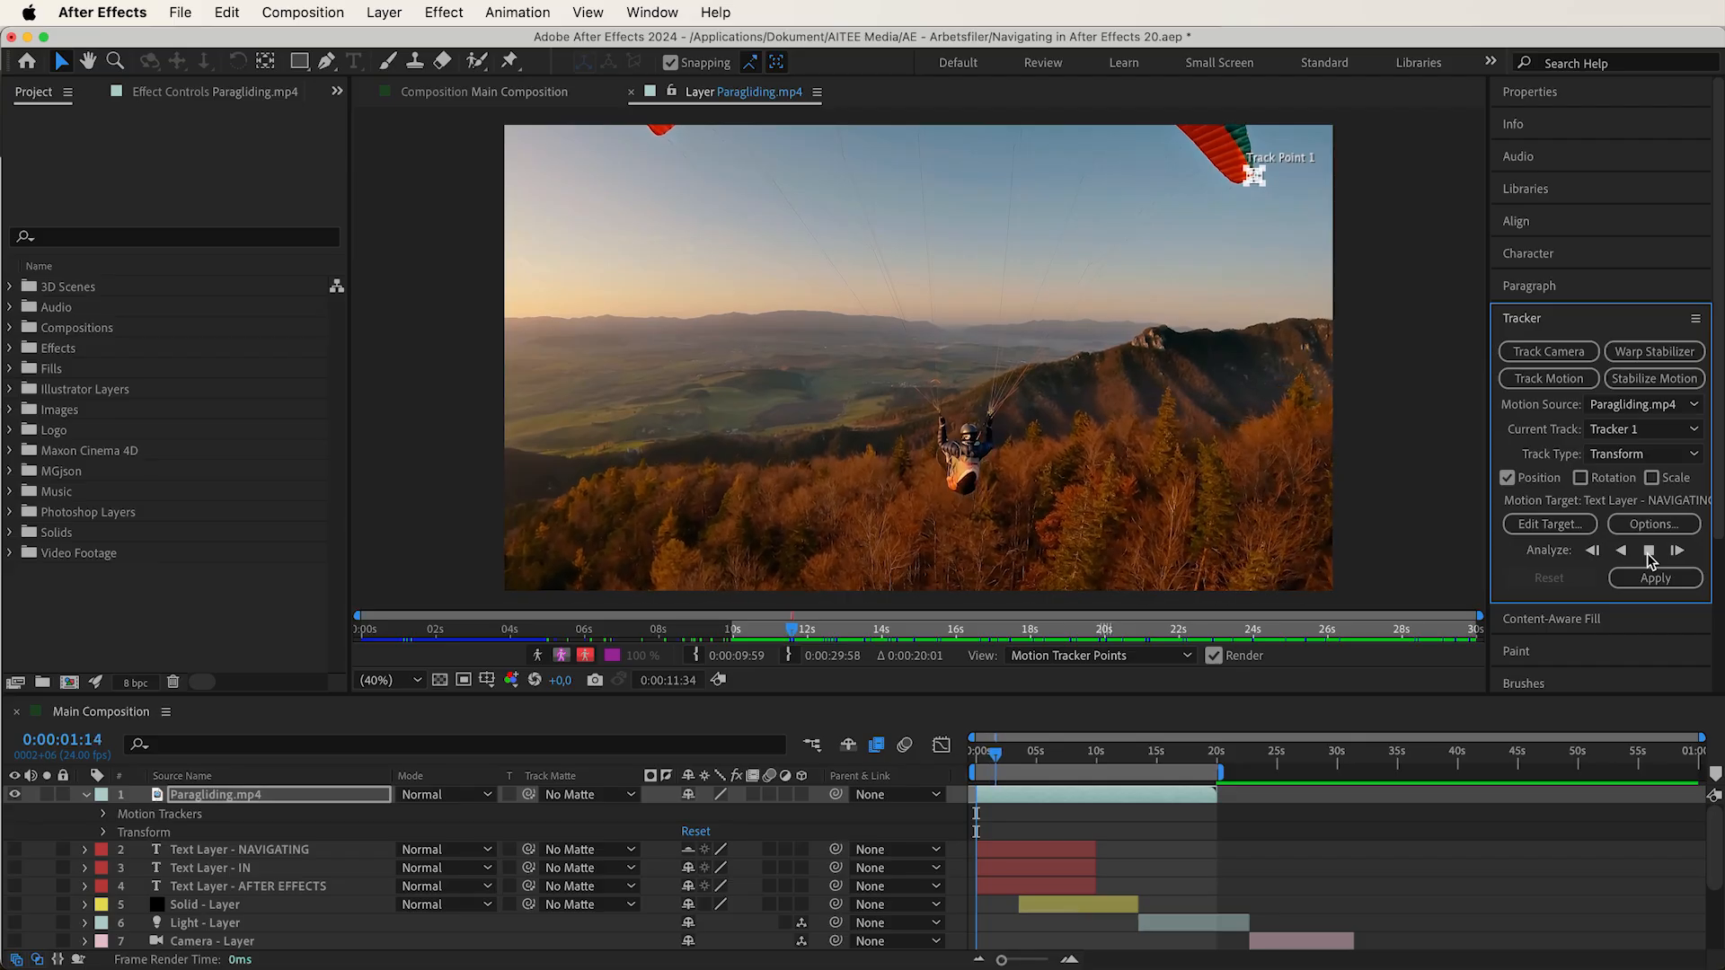
click(1649, 551)
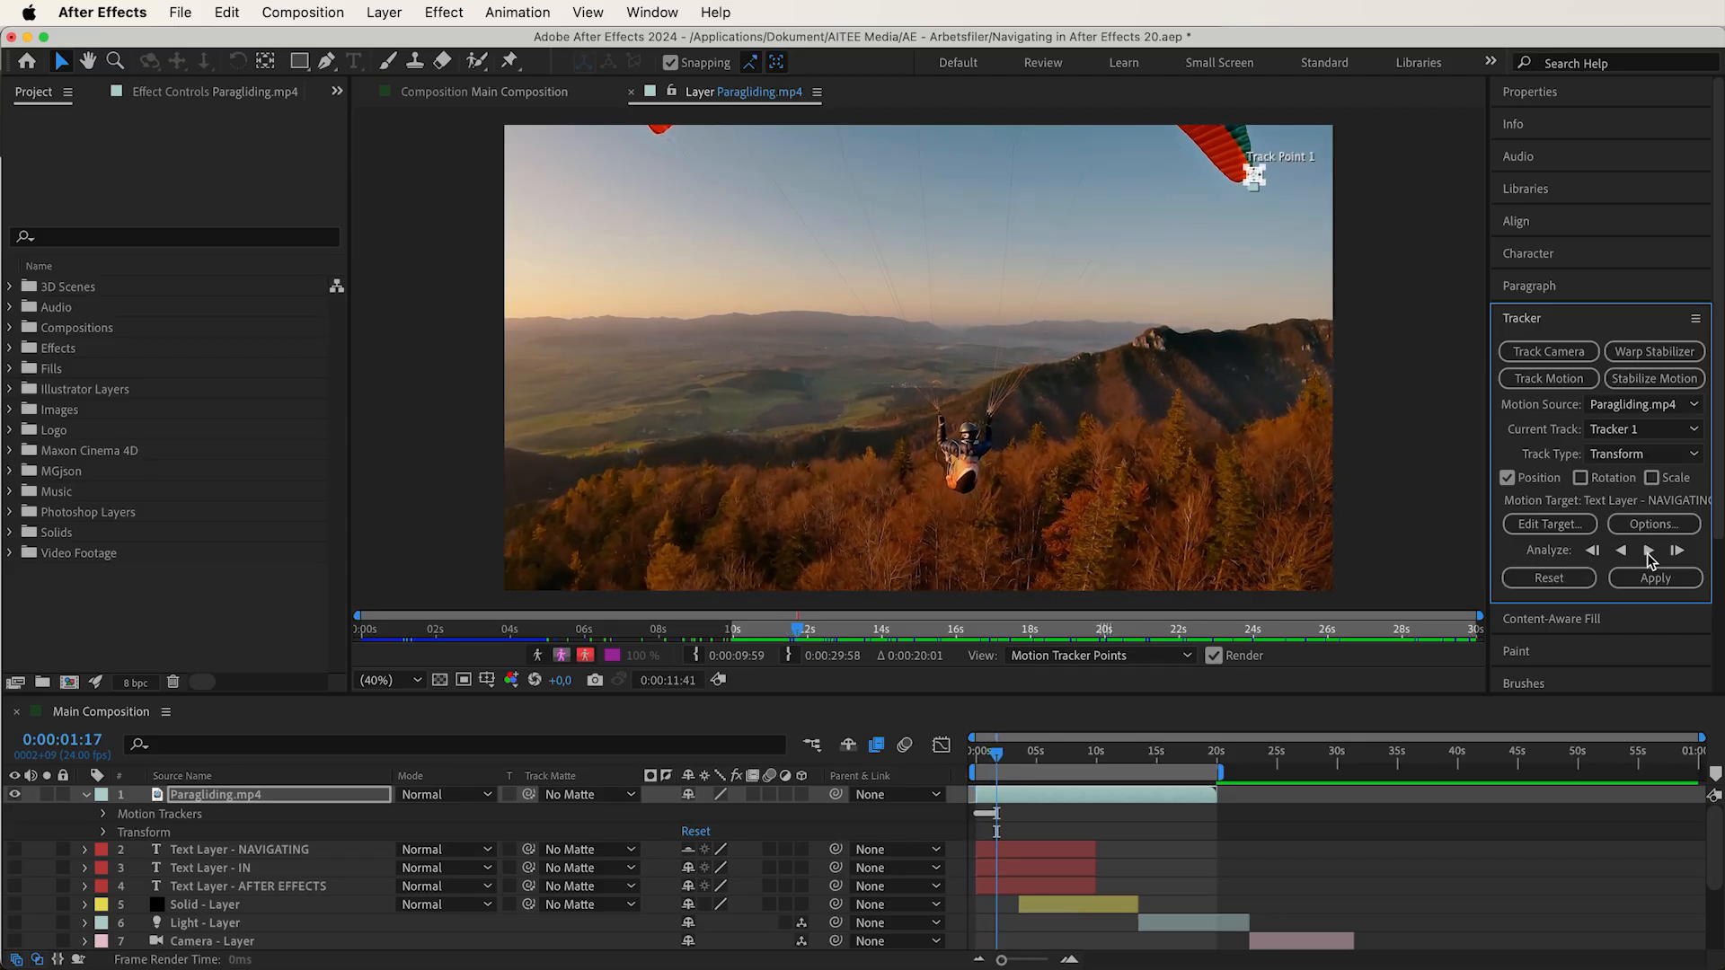
Analyze the motion track forward by five single frames
click(1676, 550)
click(1676, 551)
click(1676, 550)
click(1676, 550)
click(1677, 550)
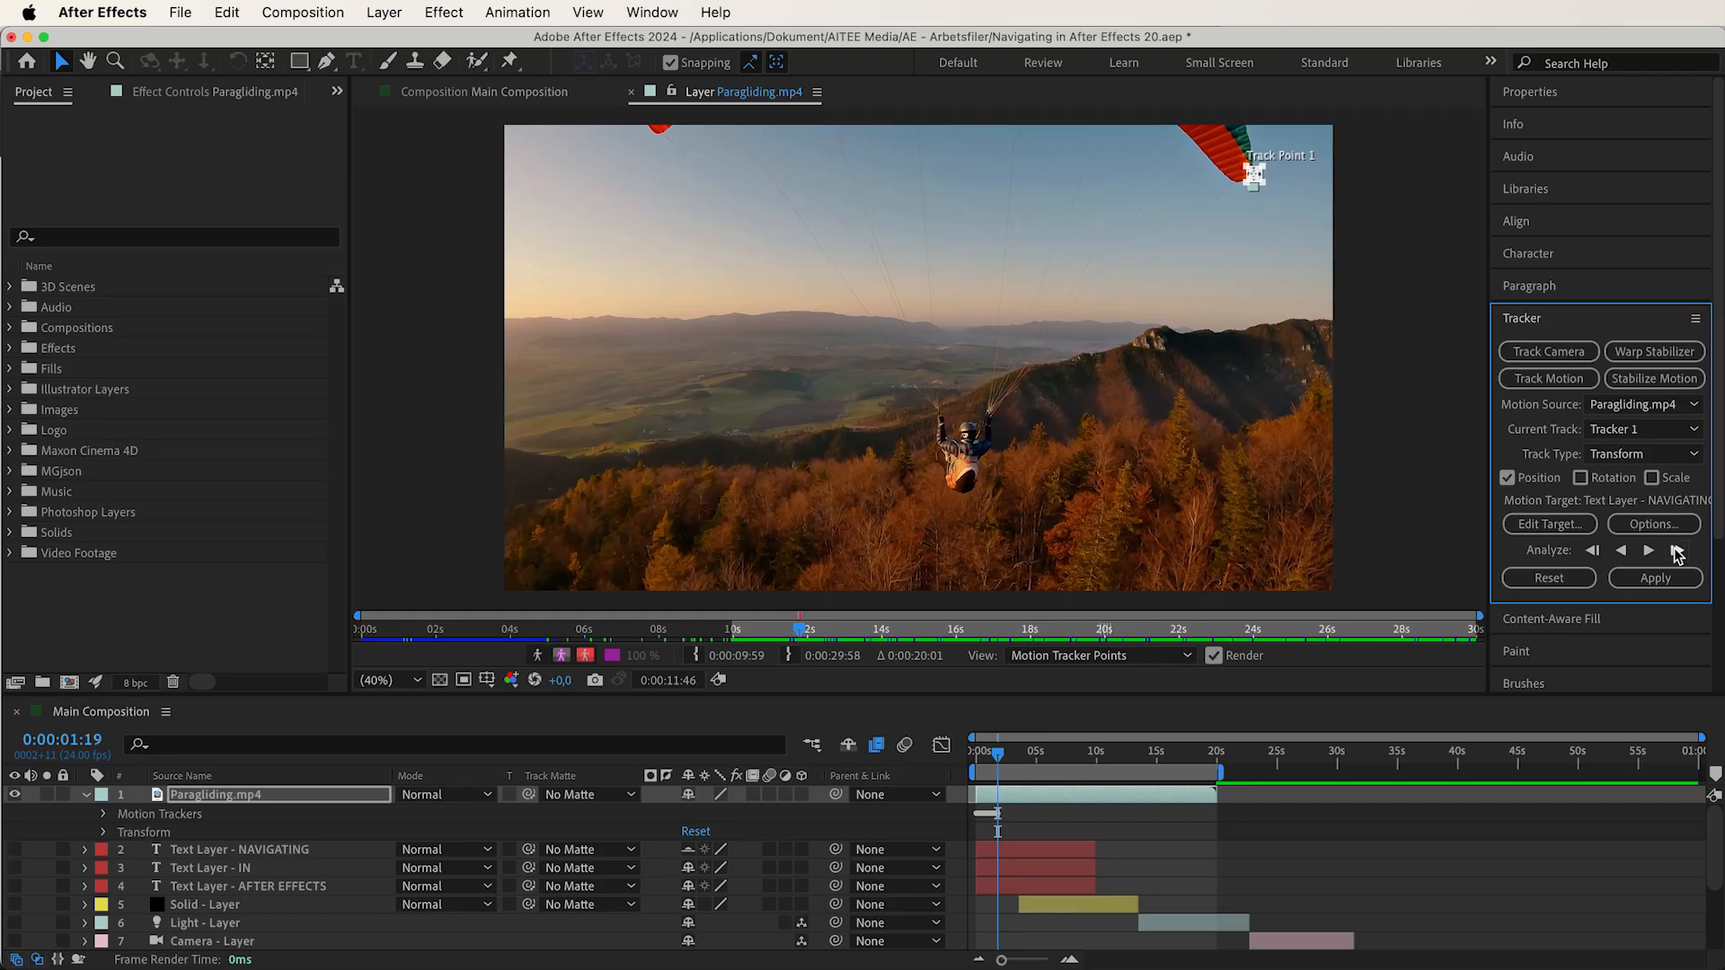
Analyze the track two single frames backward, run it backward to about 0:00:01:01, and run it forward again to about 0:00:01:20
click(1592, 550)
click(1591, 551)
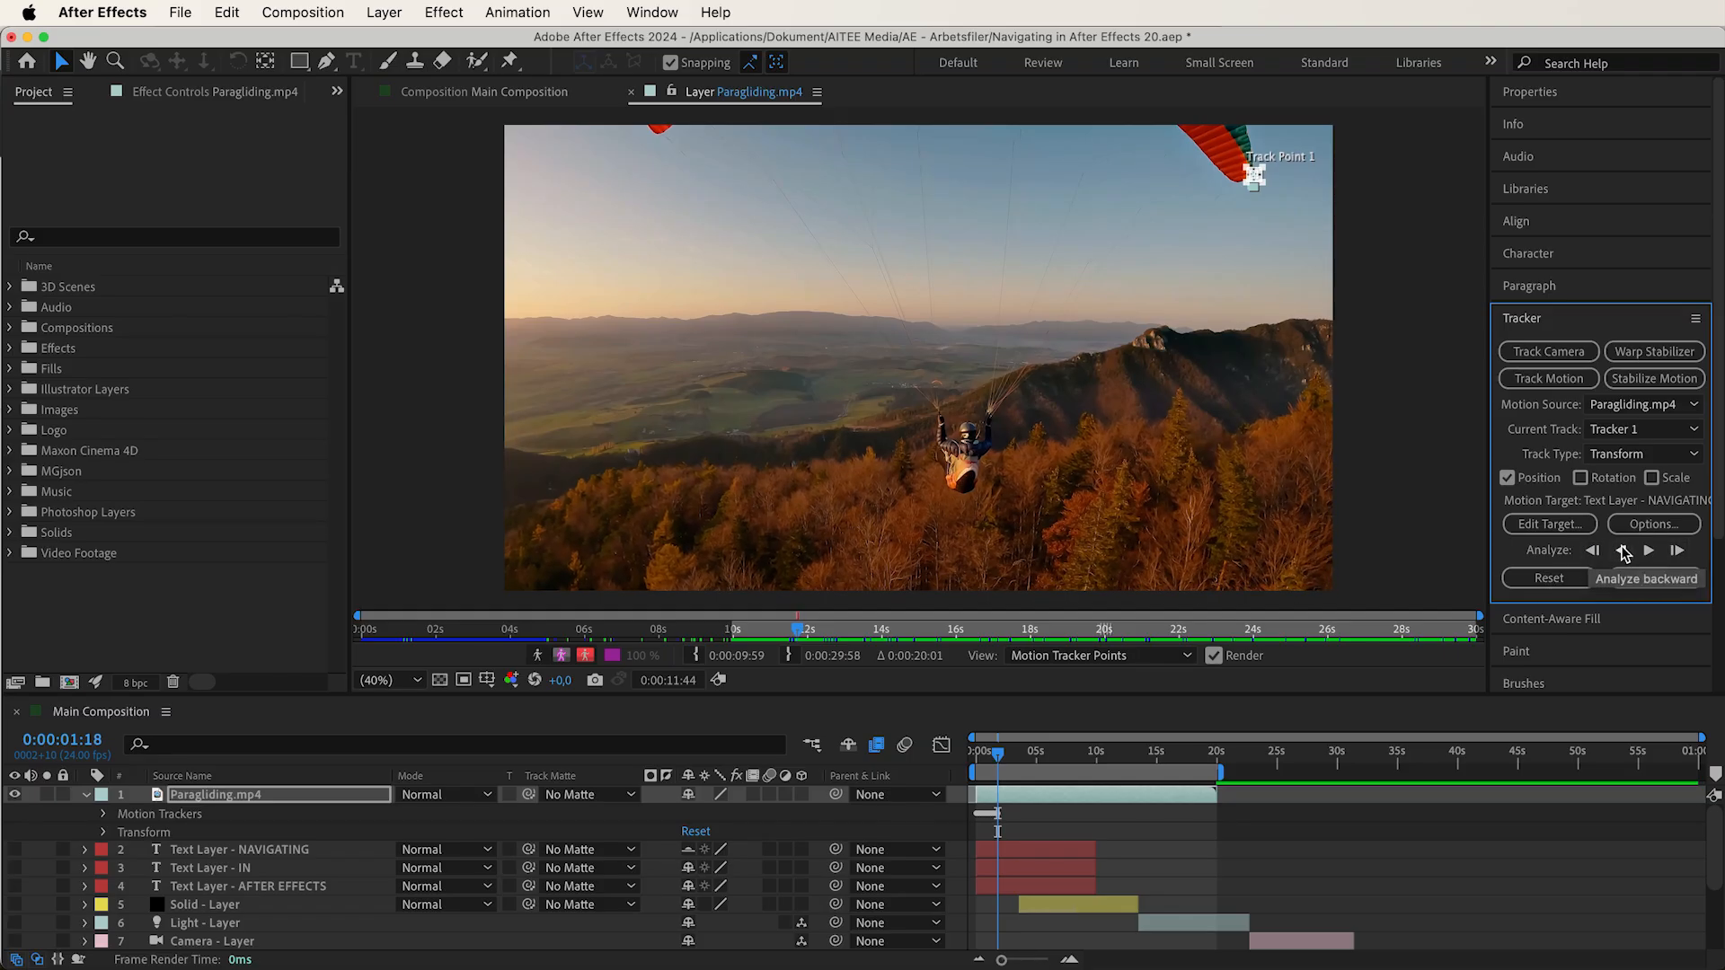
click(1622, 551)
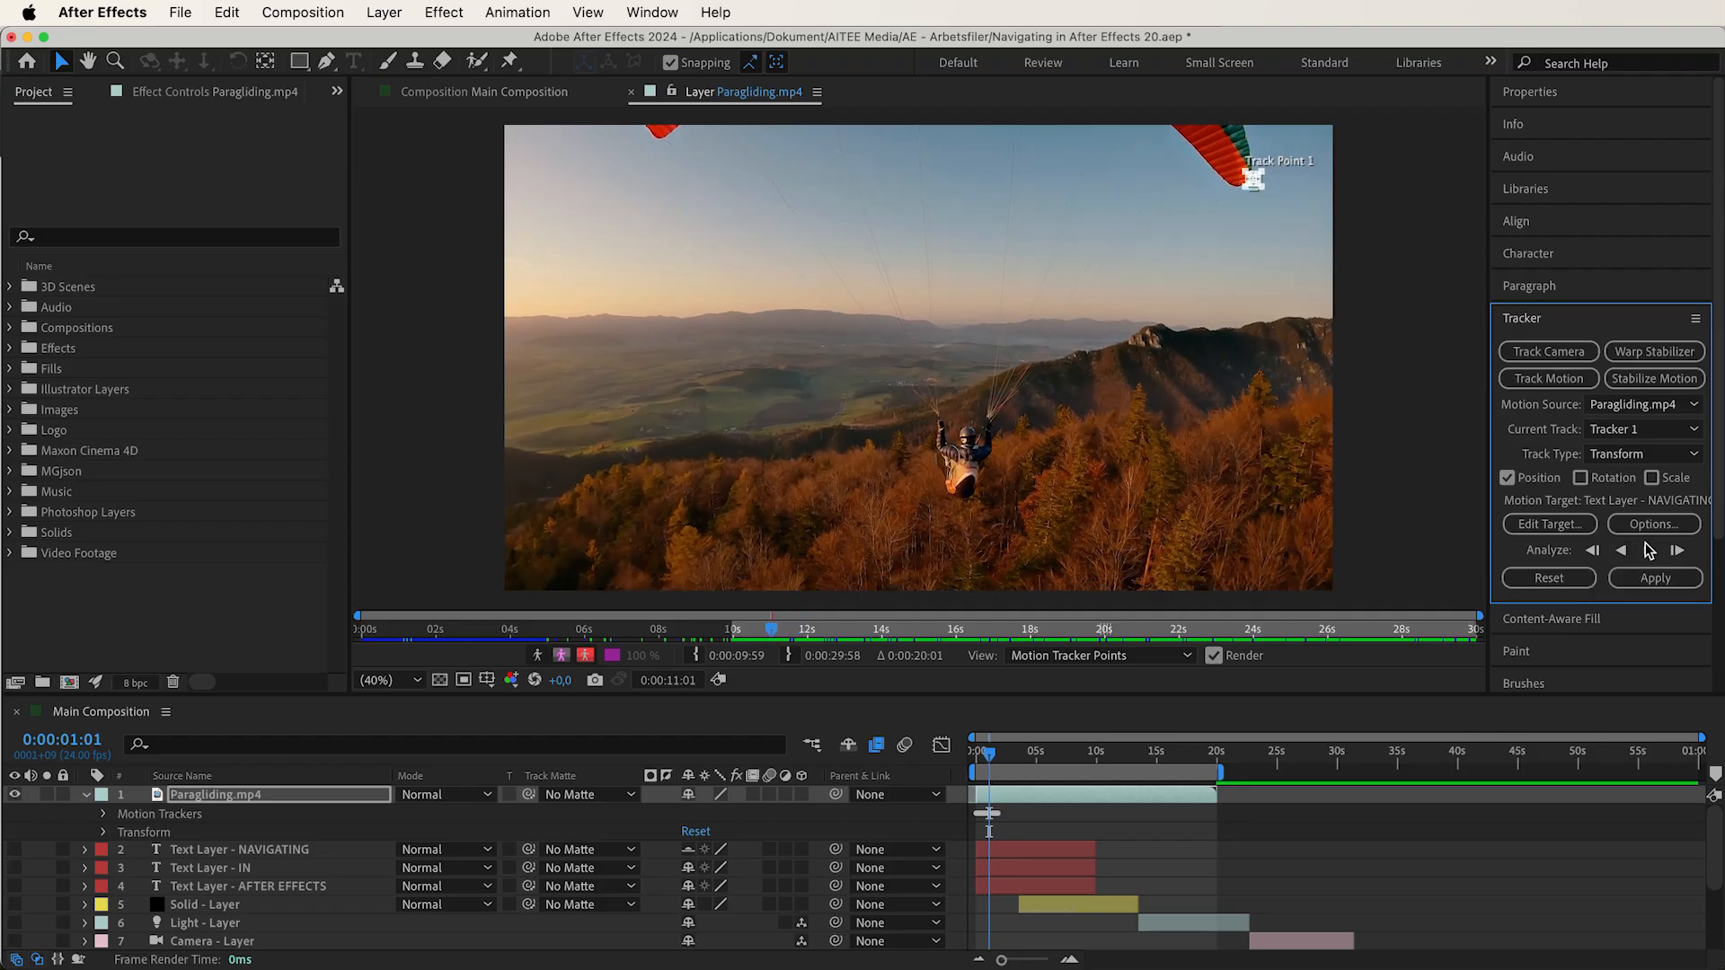
click(1651, 552)
Magnify the tracked wing tip to 200% and analyze the track forward to about 0:00:04:20
click(118, 65)
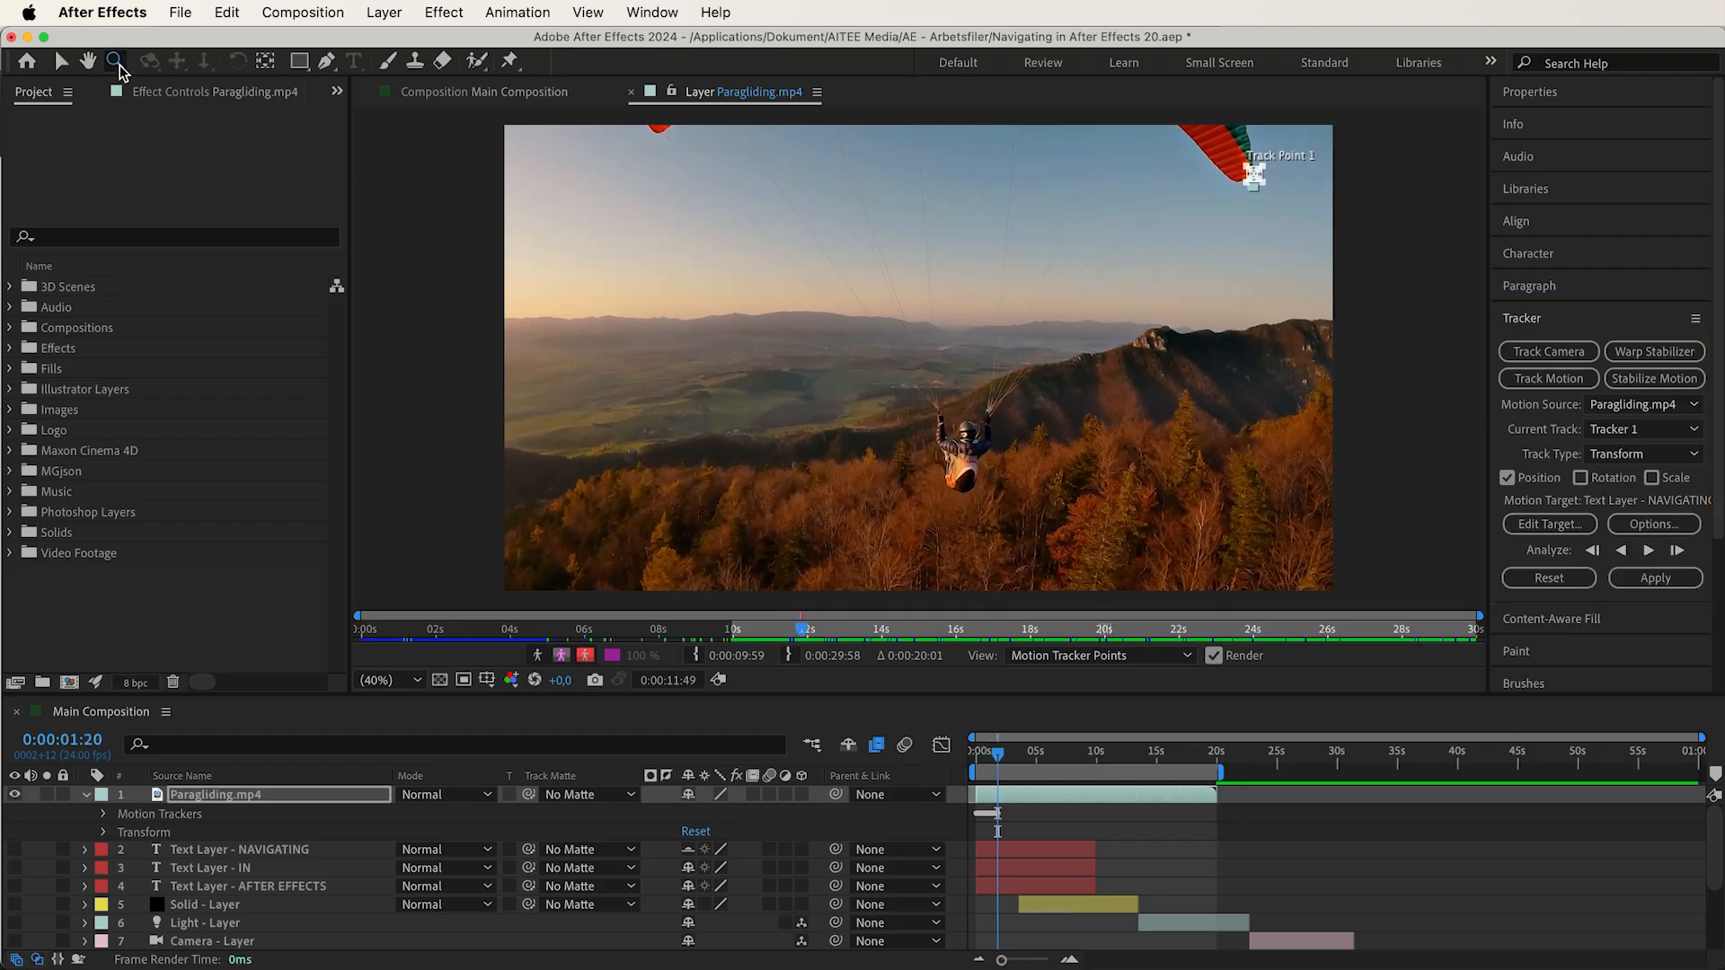
click(1244, 173)
click(898, 368)
click(898, 368)
click(898, 367)
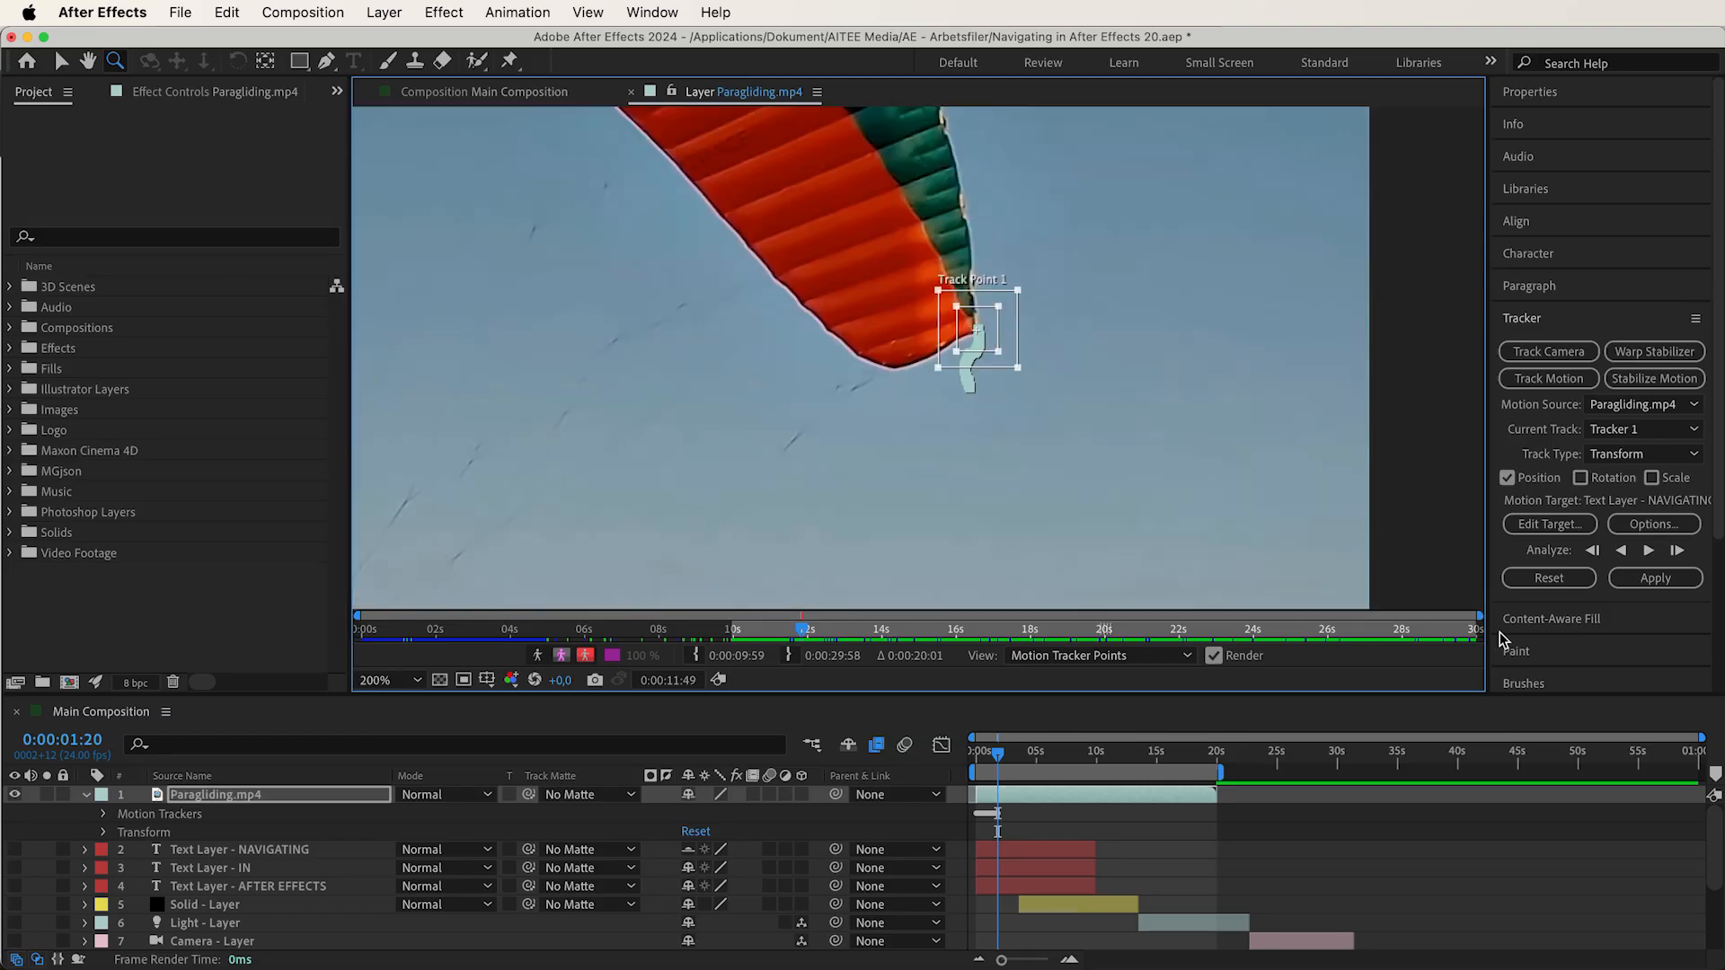
click(1656, 557)
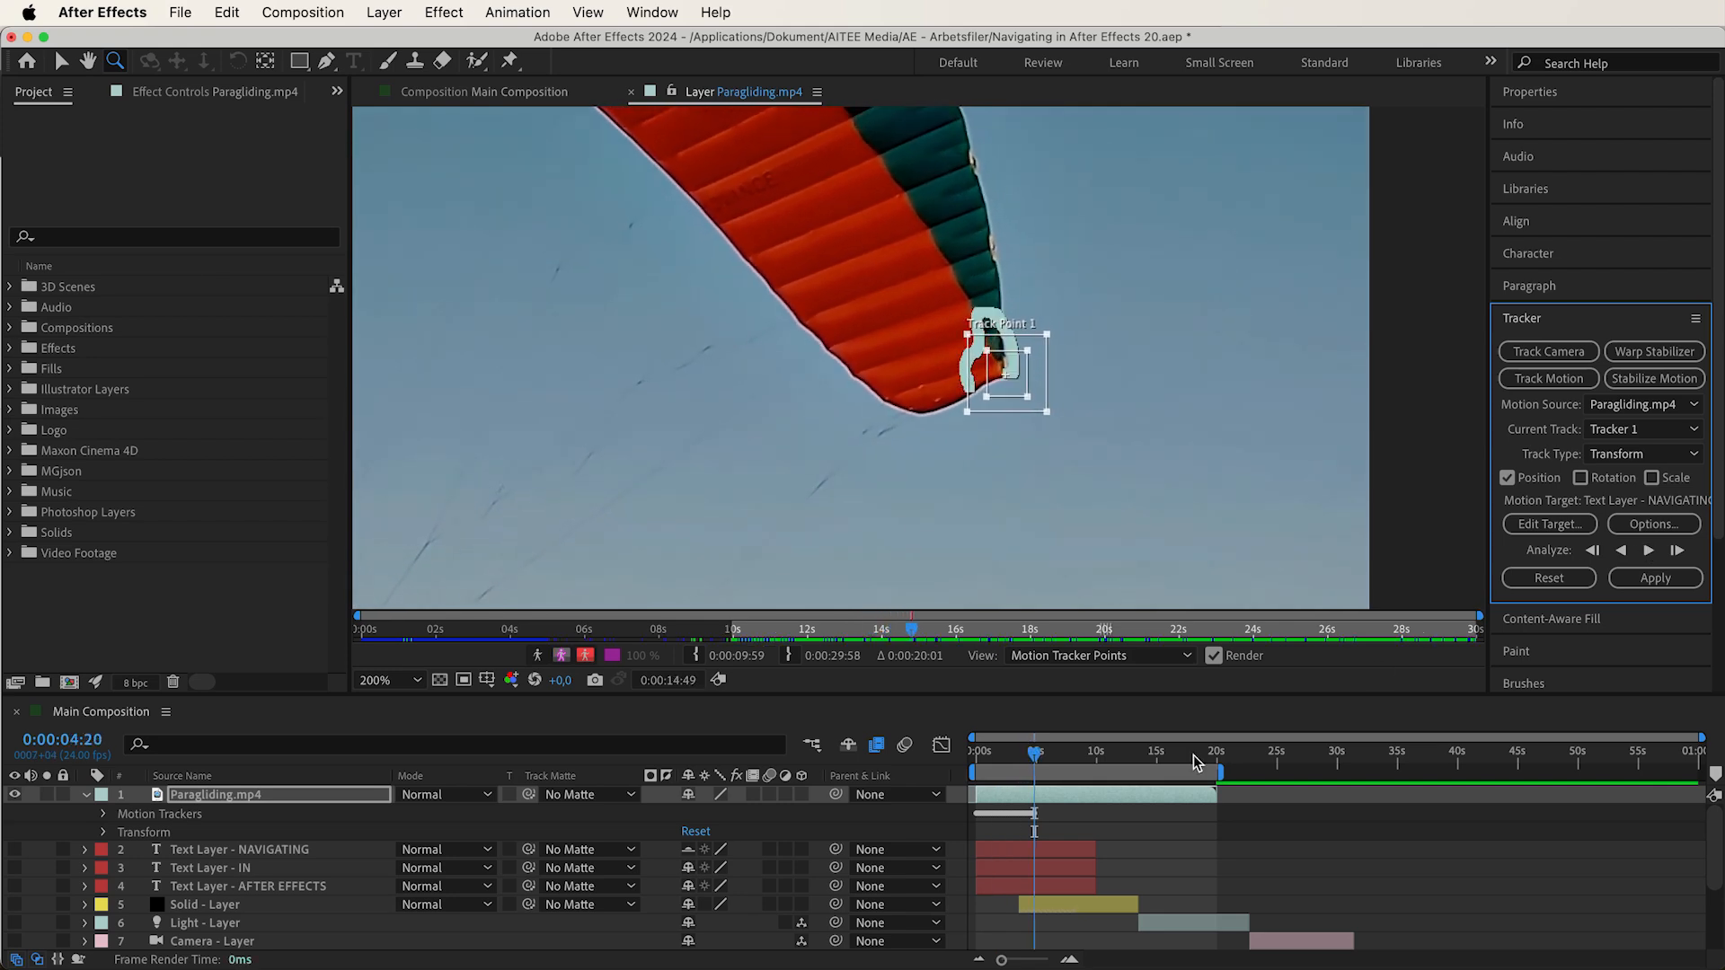
Move the playhead back to 0:00:04:03 and continue the forward analysis from there, with the whole frame fitted in view
drag(1047, 758, 1031, 762)
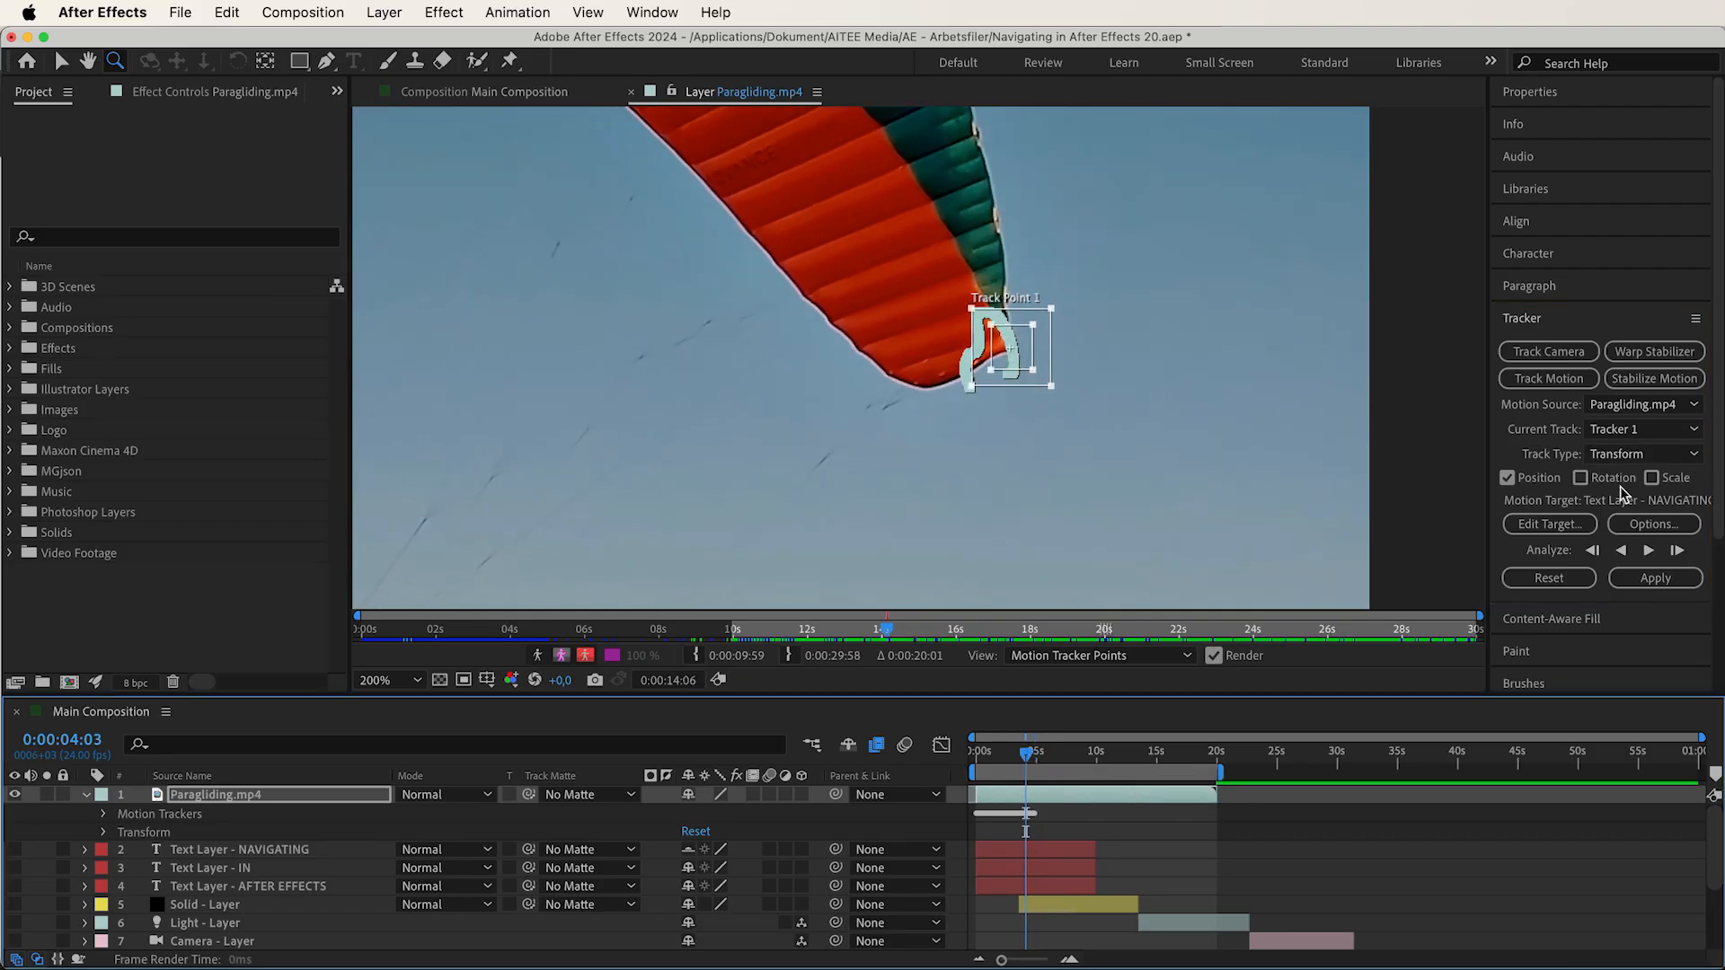
click(1646, 551)
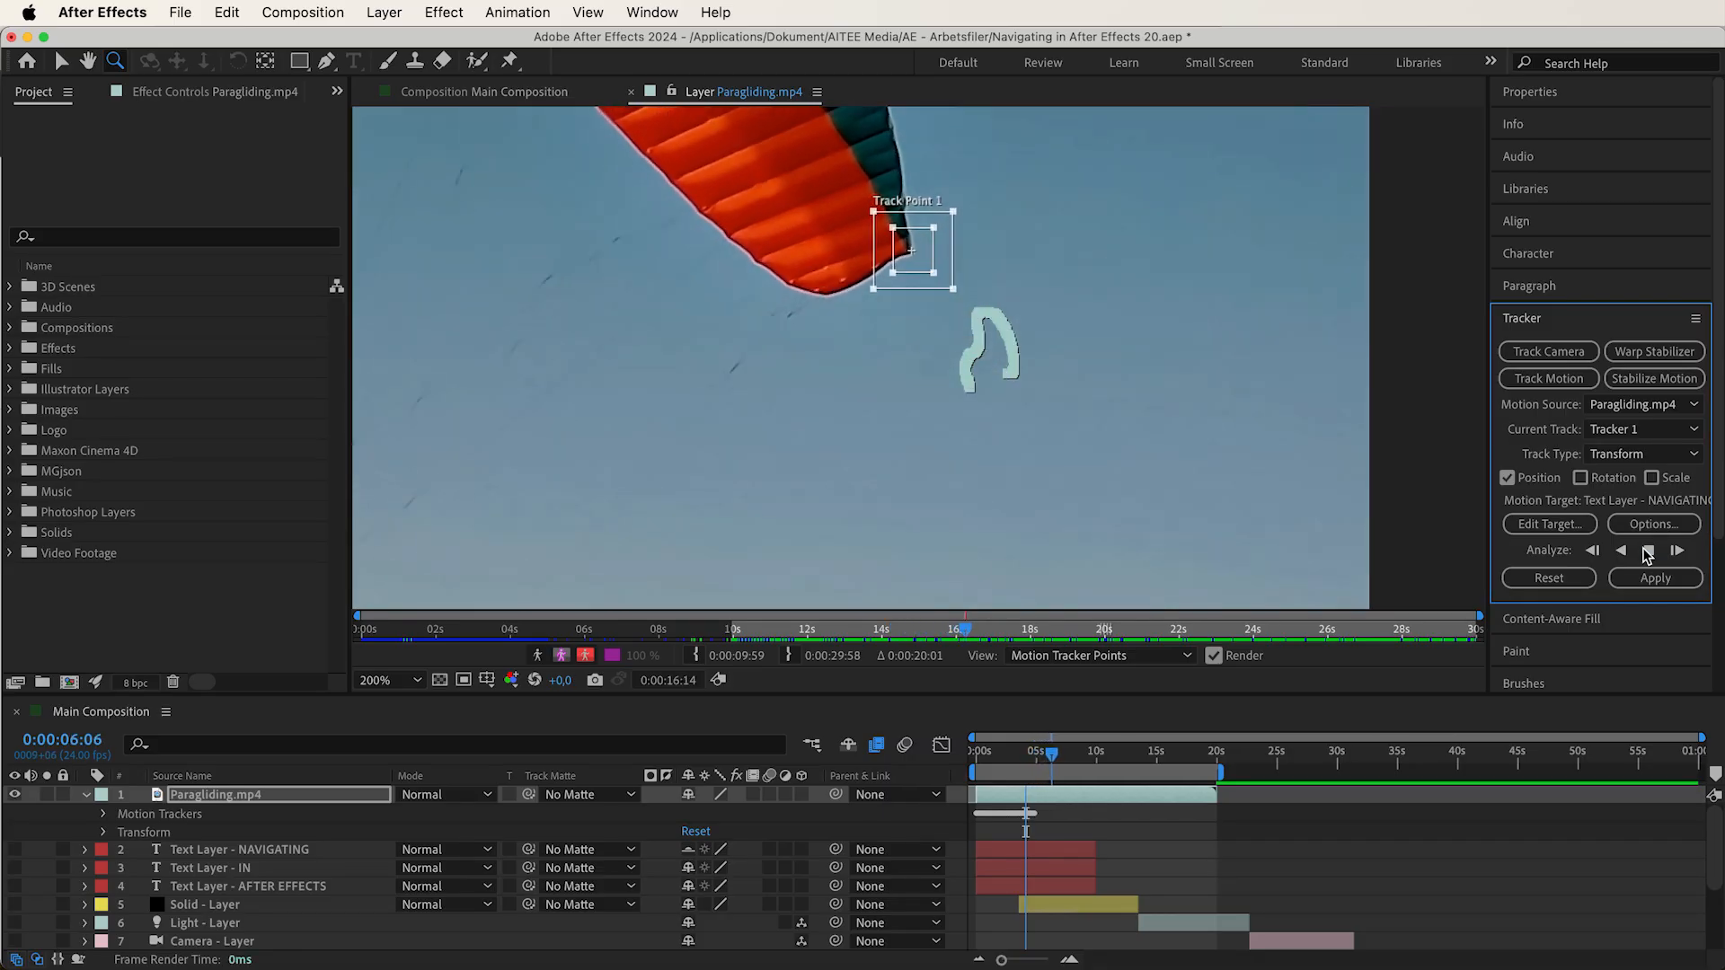
click(406, 680)
click(408, 296)
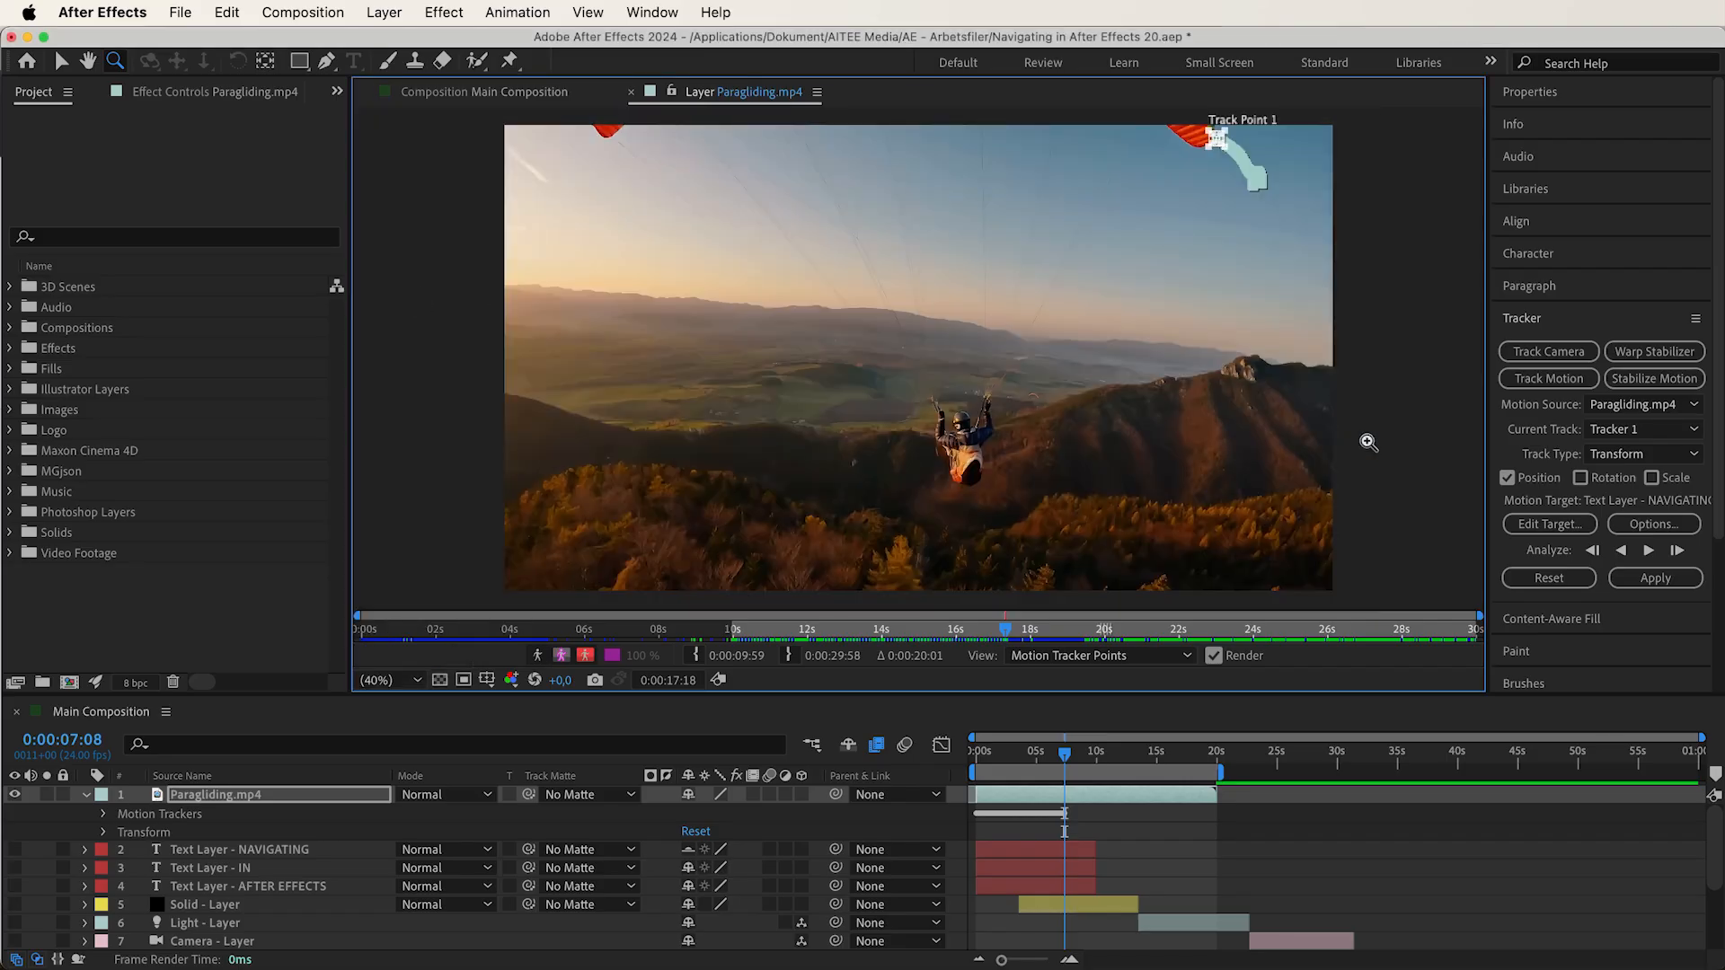
click(1649, 551)
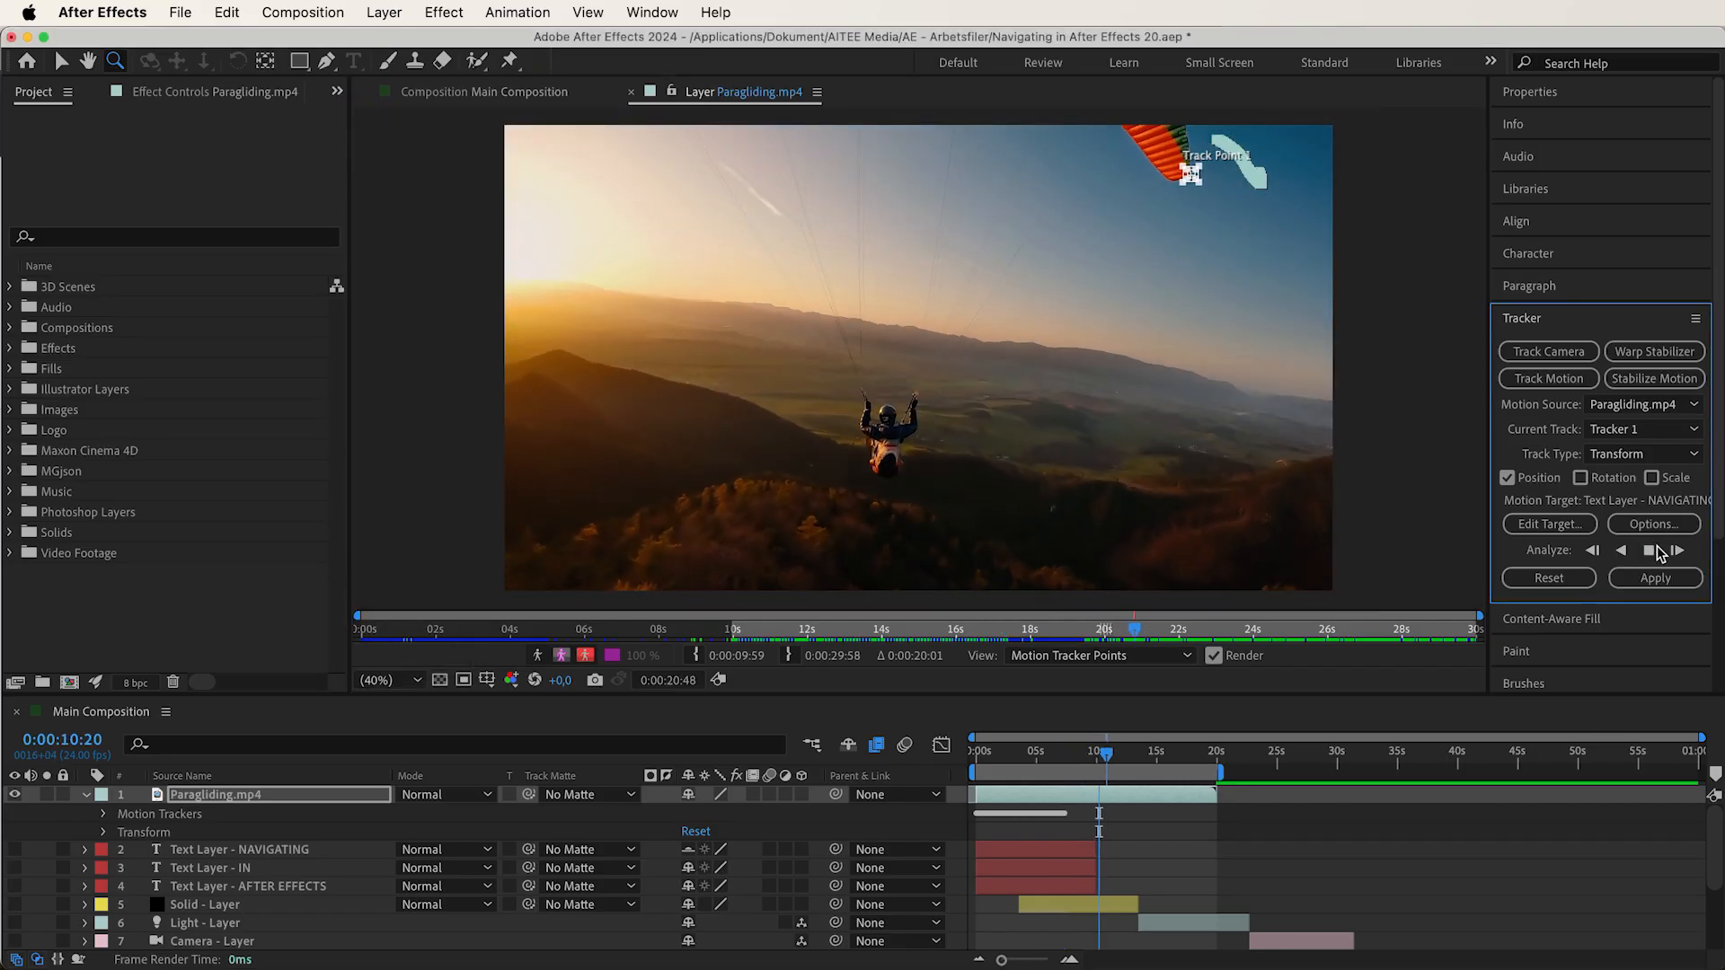
Expand Motion Trackers, Tracker 1 and Track Point 1 on the Paragliding.mp4 layer and complete the forward analysis to 0:00:20:00
click(104, 814)
click(123, 832)
click(139, 850)
click(1650, 550)
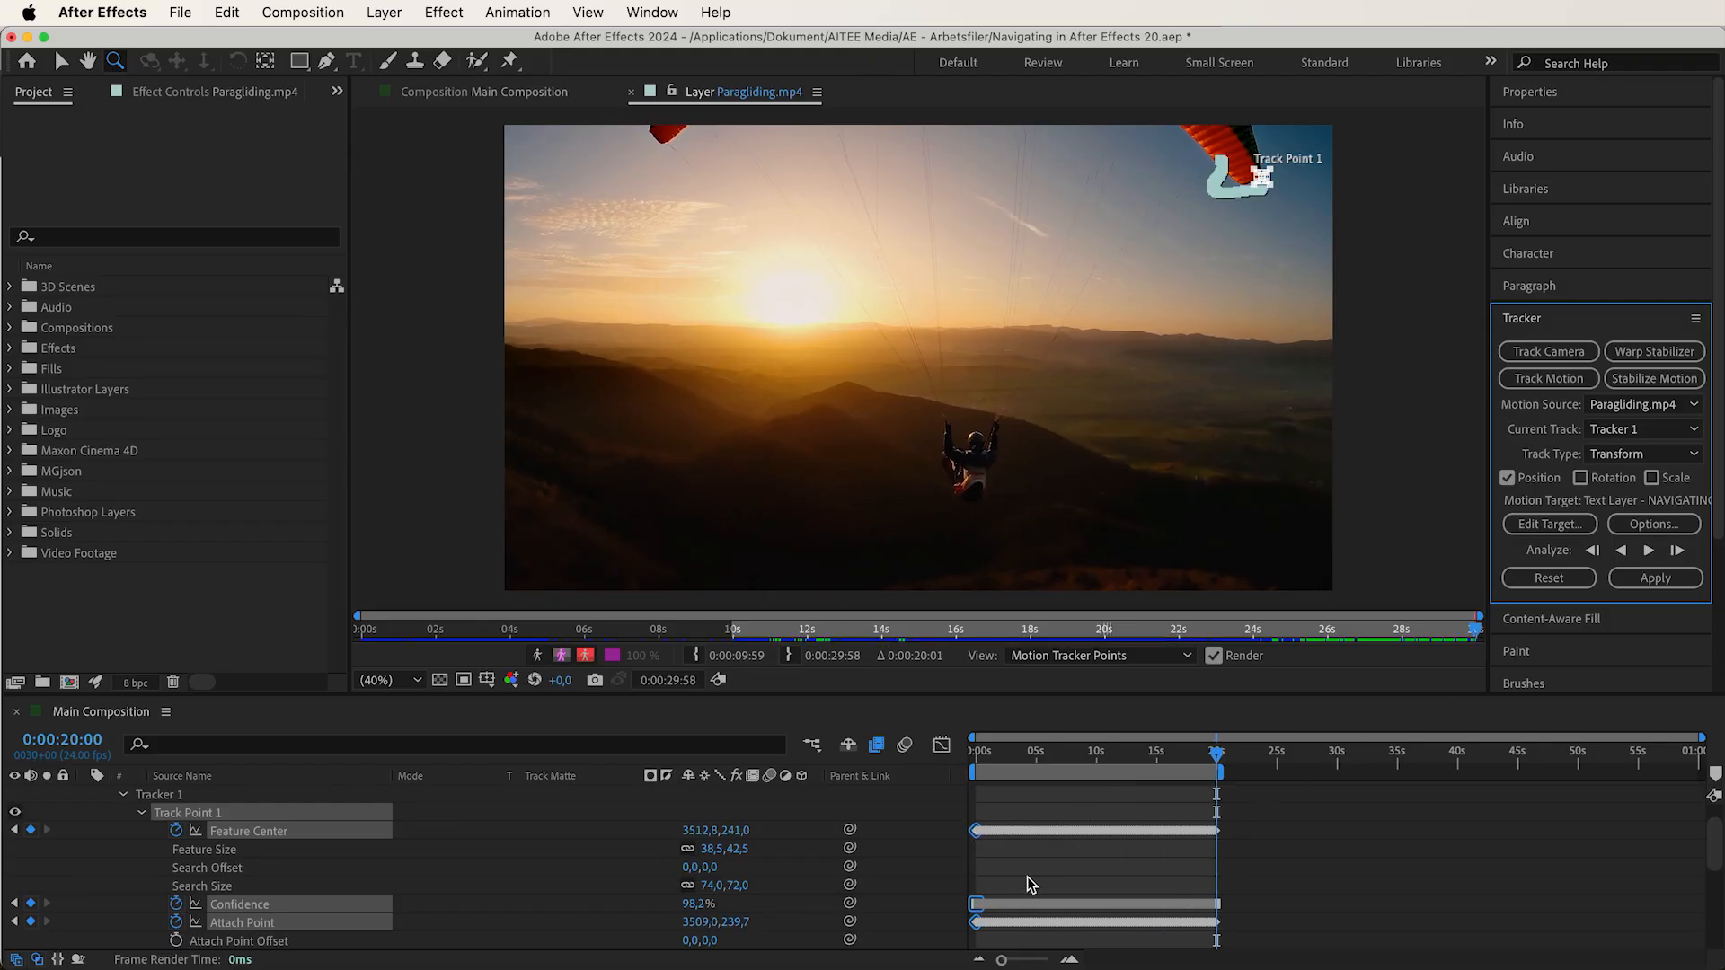
Inspect Track Point 1's Feature Center keyframes by selecting them, magnifying the timeline and returning the playhead to 0:00:00:00
scroll(549, 882, up, 2)
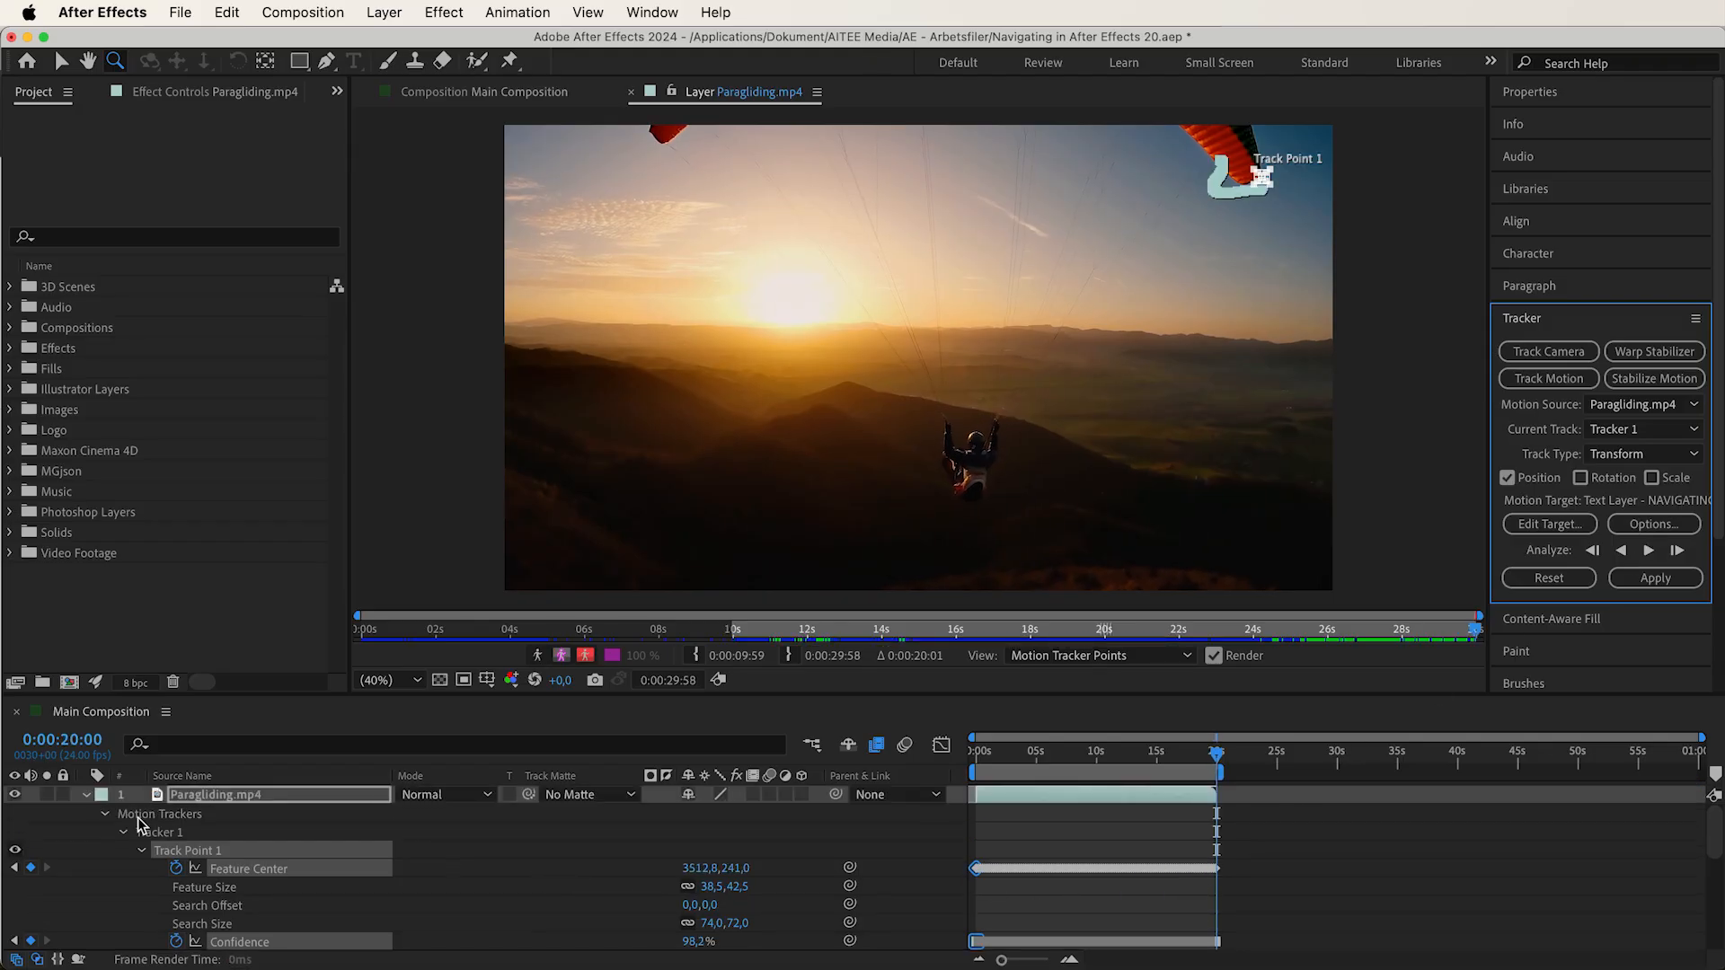
click(144, 831)
scroll(126, 838, down, 2)
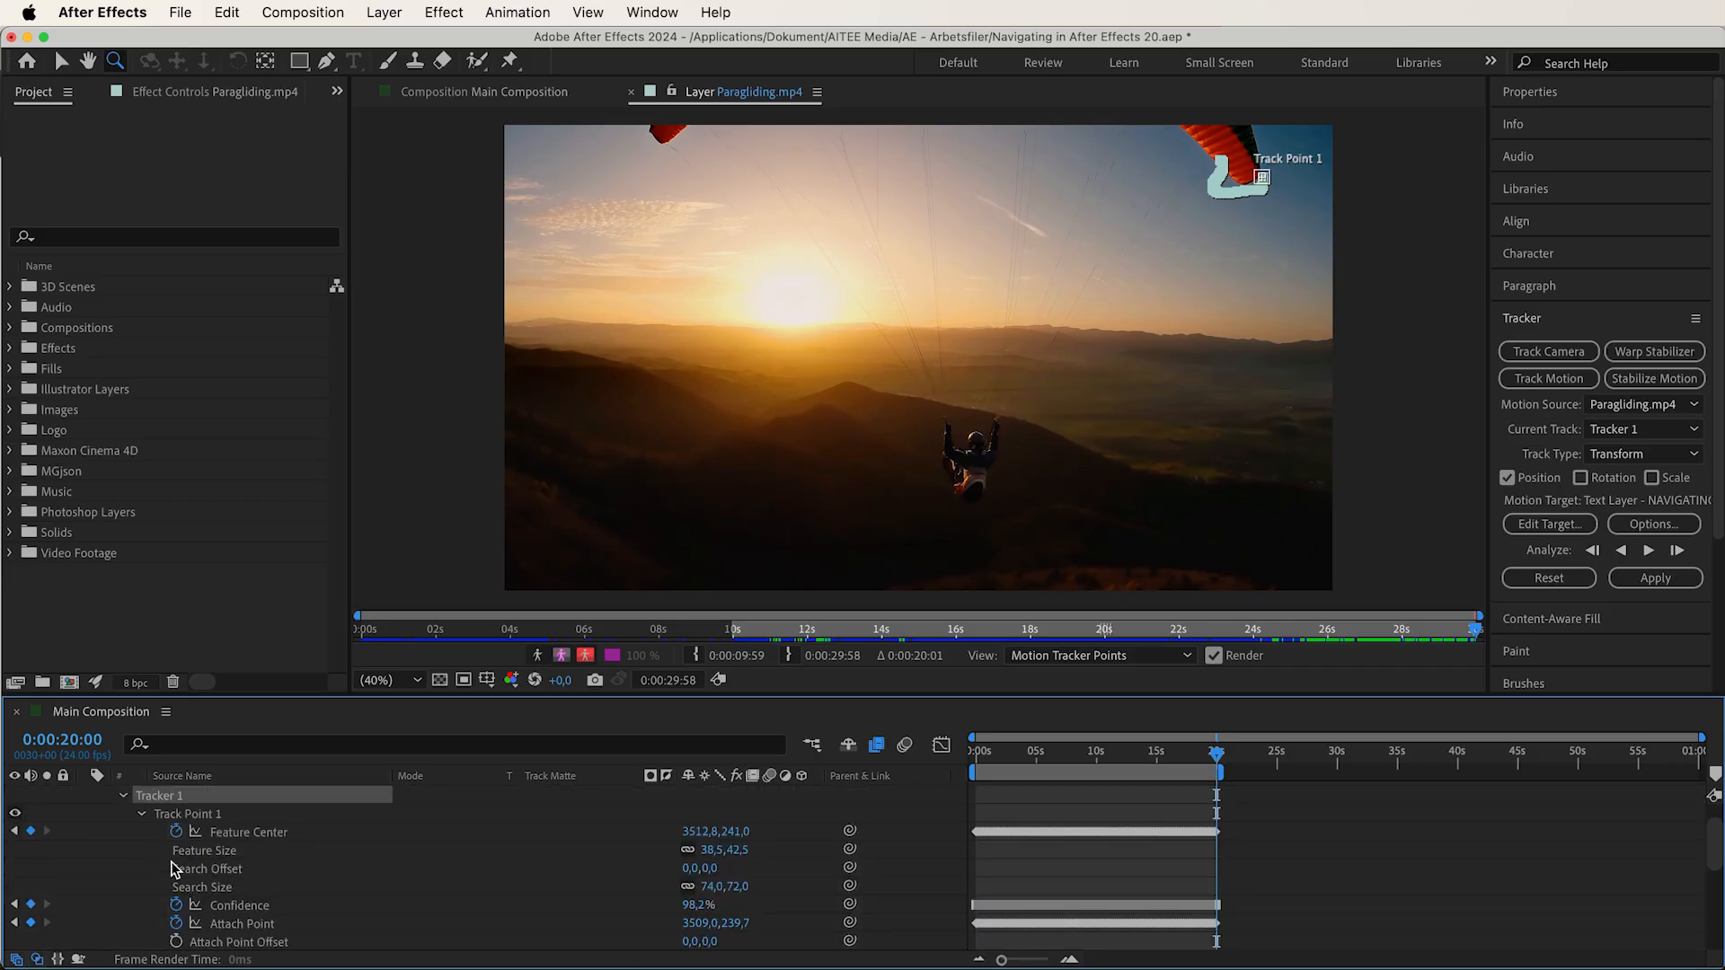
scroll(176, 868, down, 1)
scroll(176, 868, up, 1)
click(244, 828)
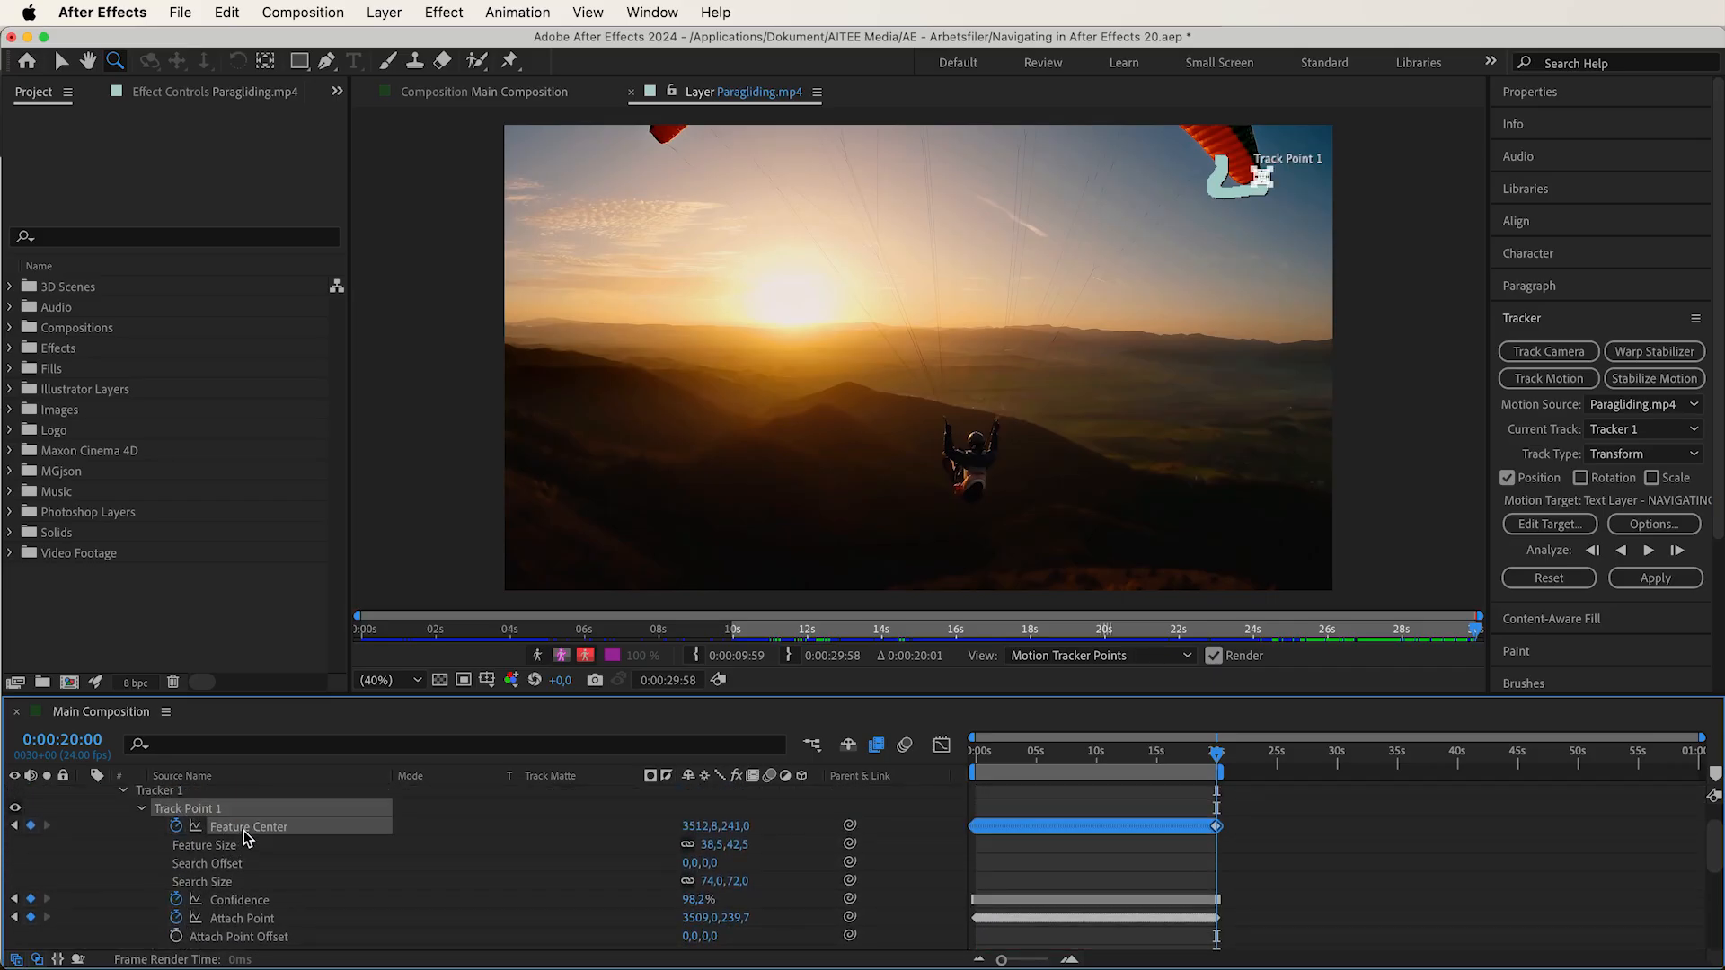
drag(1000, 960, 1038, 960)
drag(1340, 753, 974, 759)
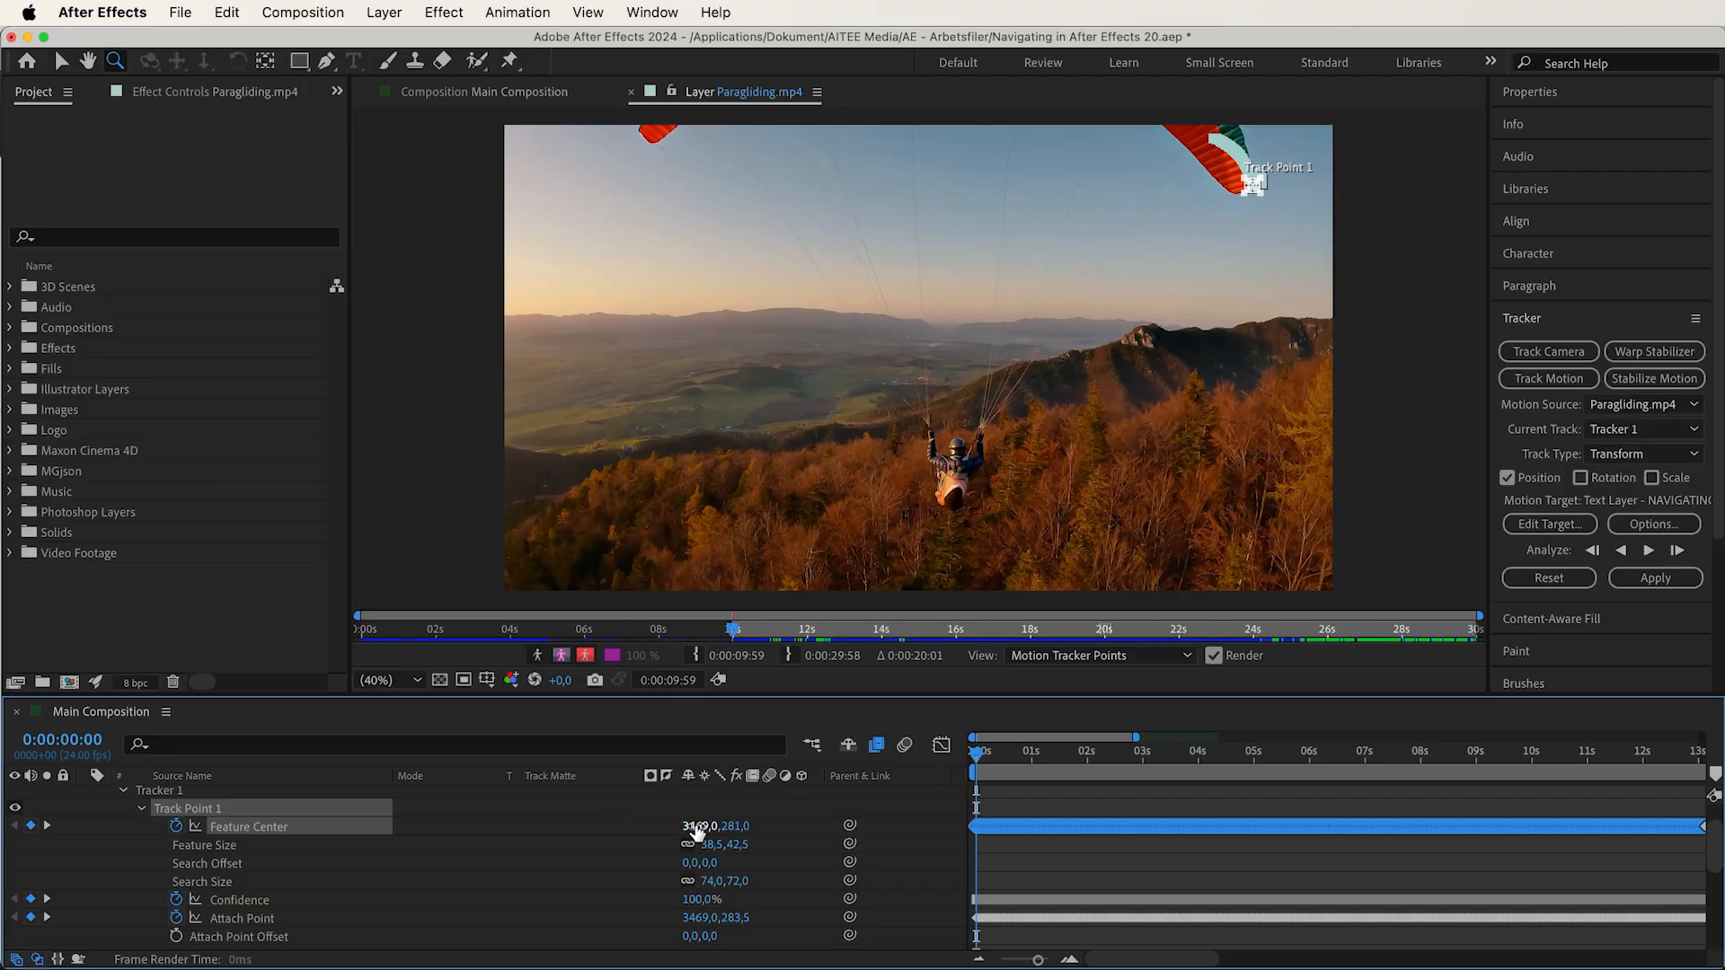
Try different Feature Center and Feature Size values on Track Point 1, undoing each change
drag(725, 825, 814, 828)
key(super+z)
click(222, 848)
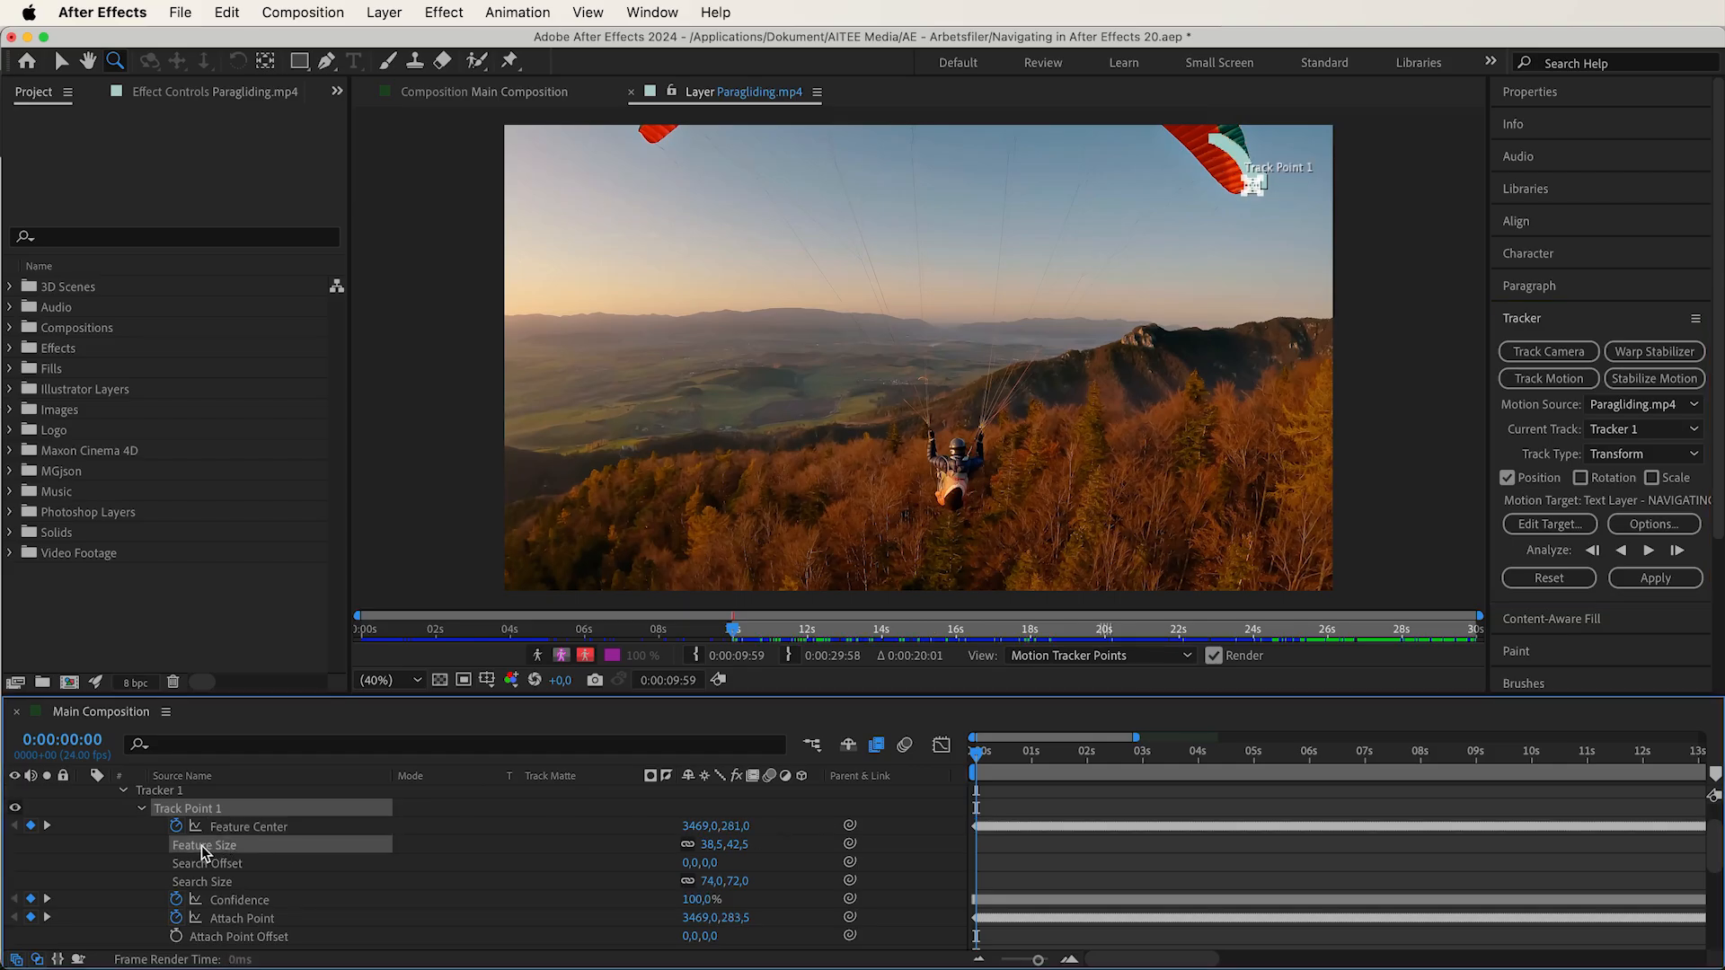
drag(716, 845, 768, 849)
key(super+z)
click(214, 866)
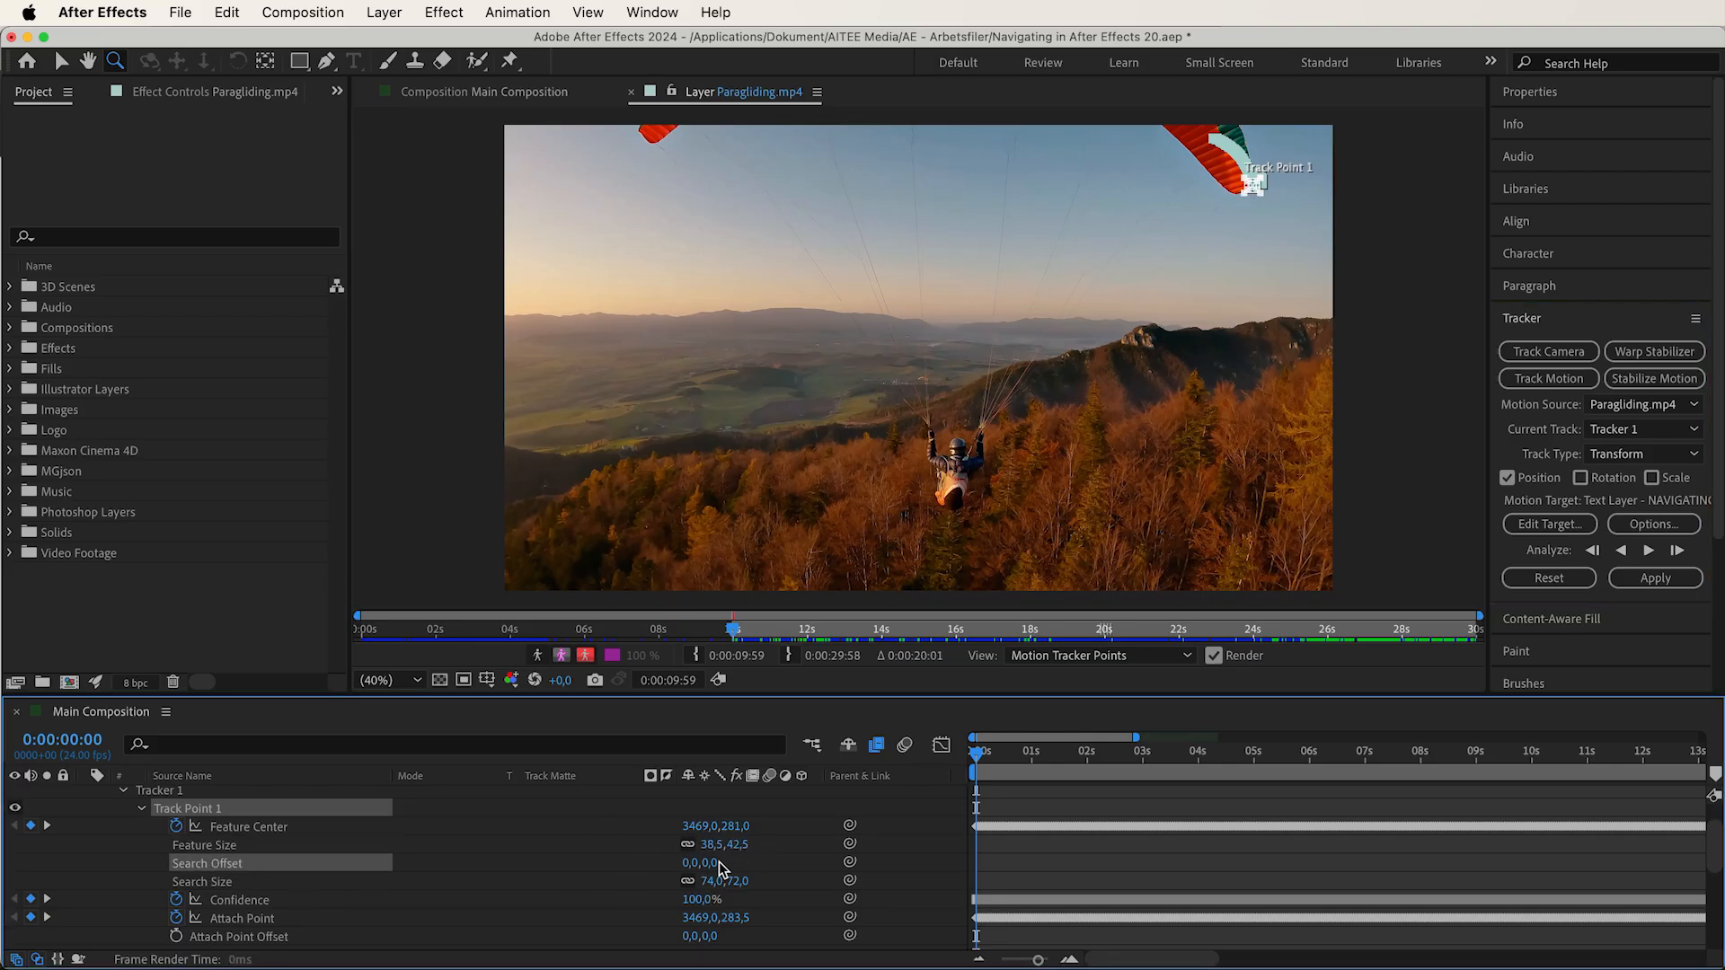
Try different Search Offset and Search Size values on Track Point 1, undoing each change
drag(724, 862, 760, 880)
key(super+z)
click(222, 885)
mouse_move(737, 884)
mouse_down()
mouse_move(870, 883)
mouse_move(769, 876)
mouse_up()
key(super+z)
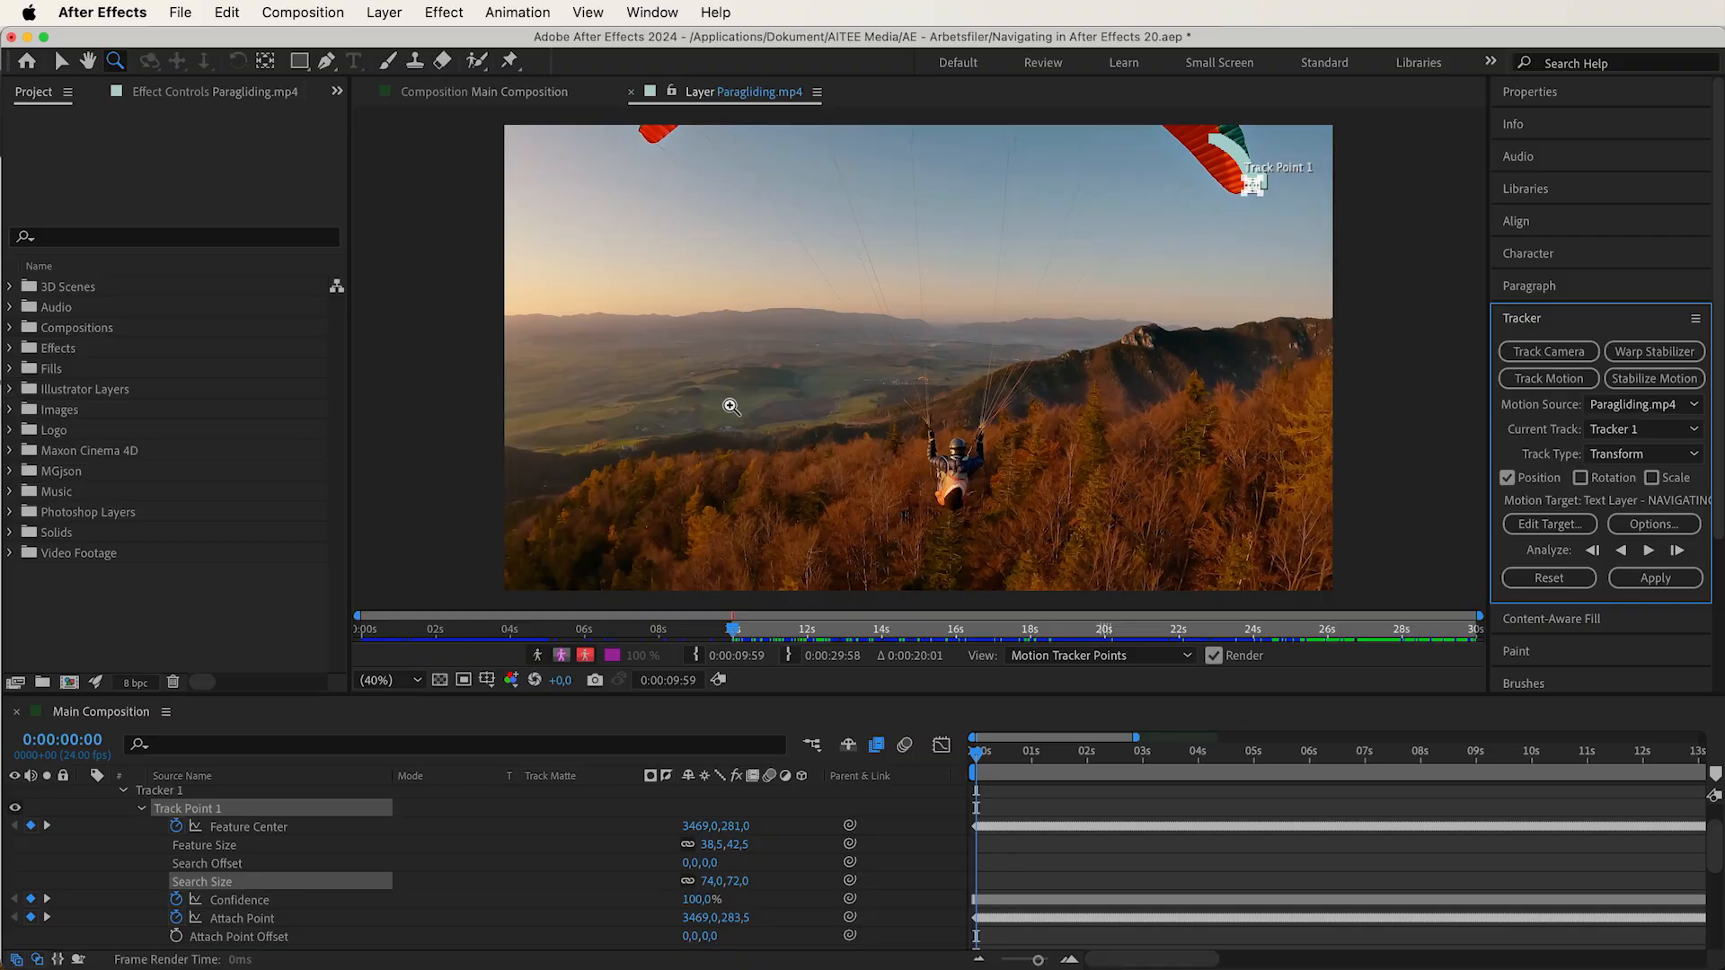
Try a 100% confidence threshold in the Motion Tracker Options with the Selection tool active
key(v)
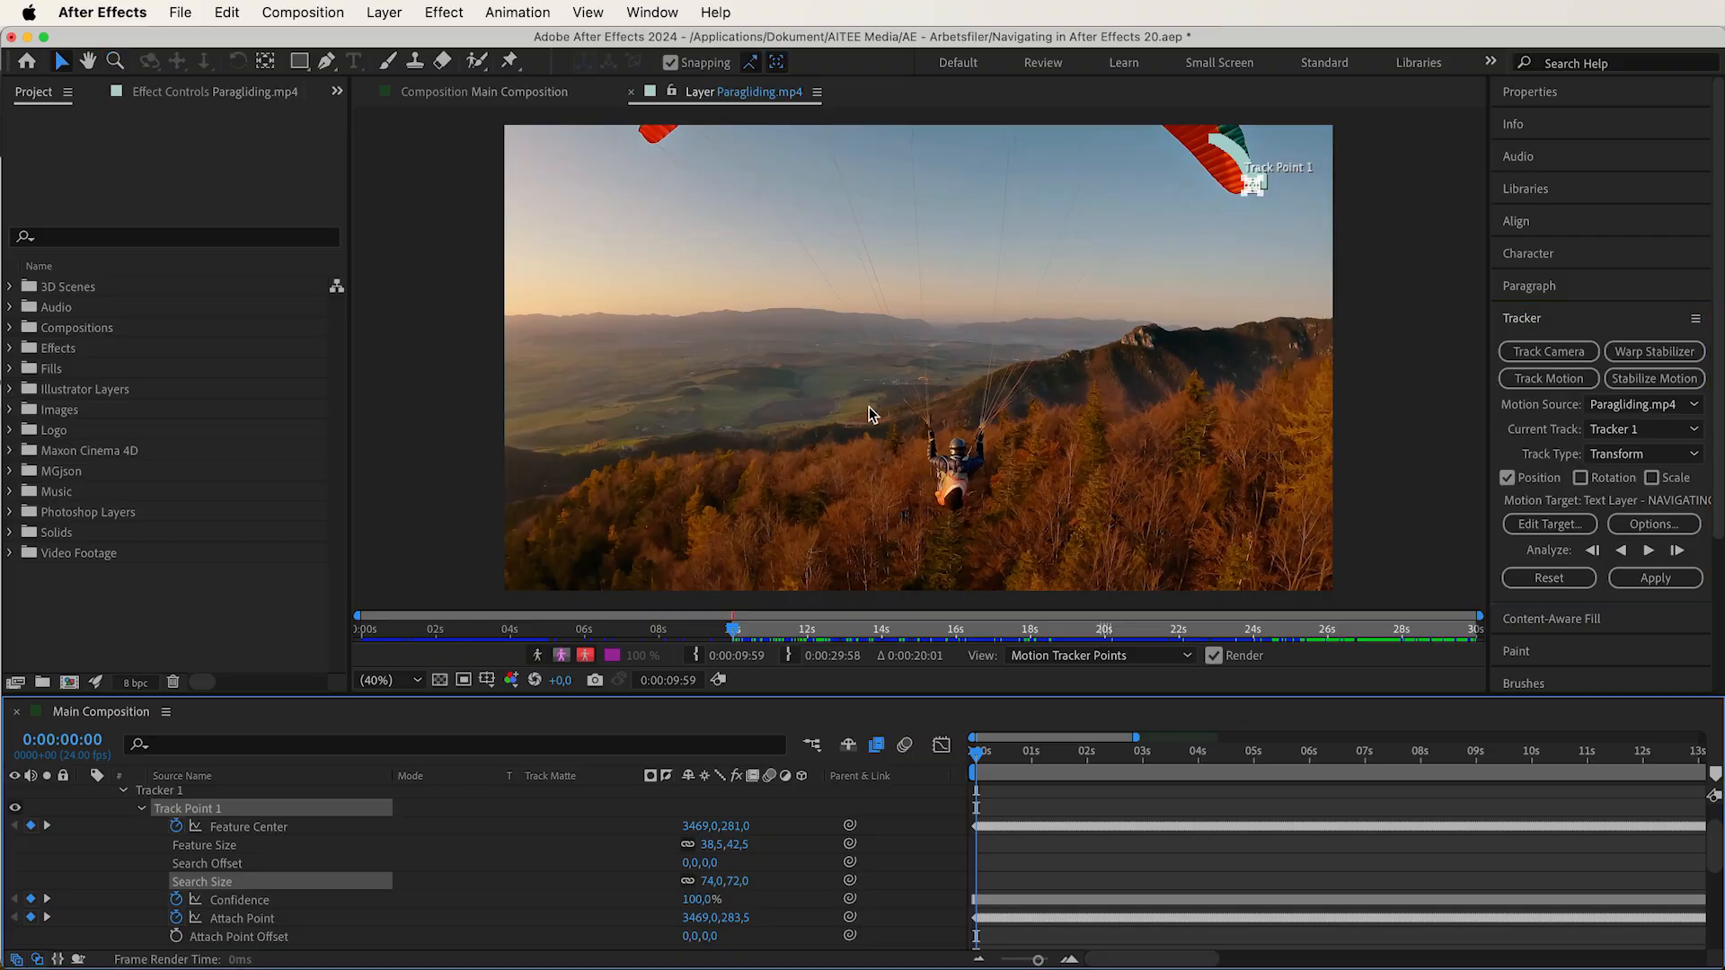
click(1658, 526)
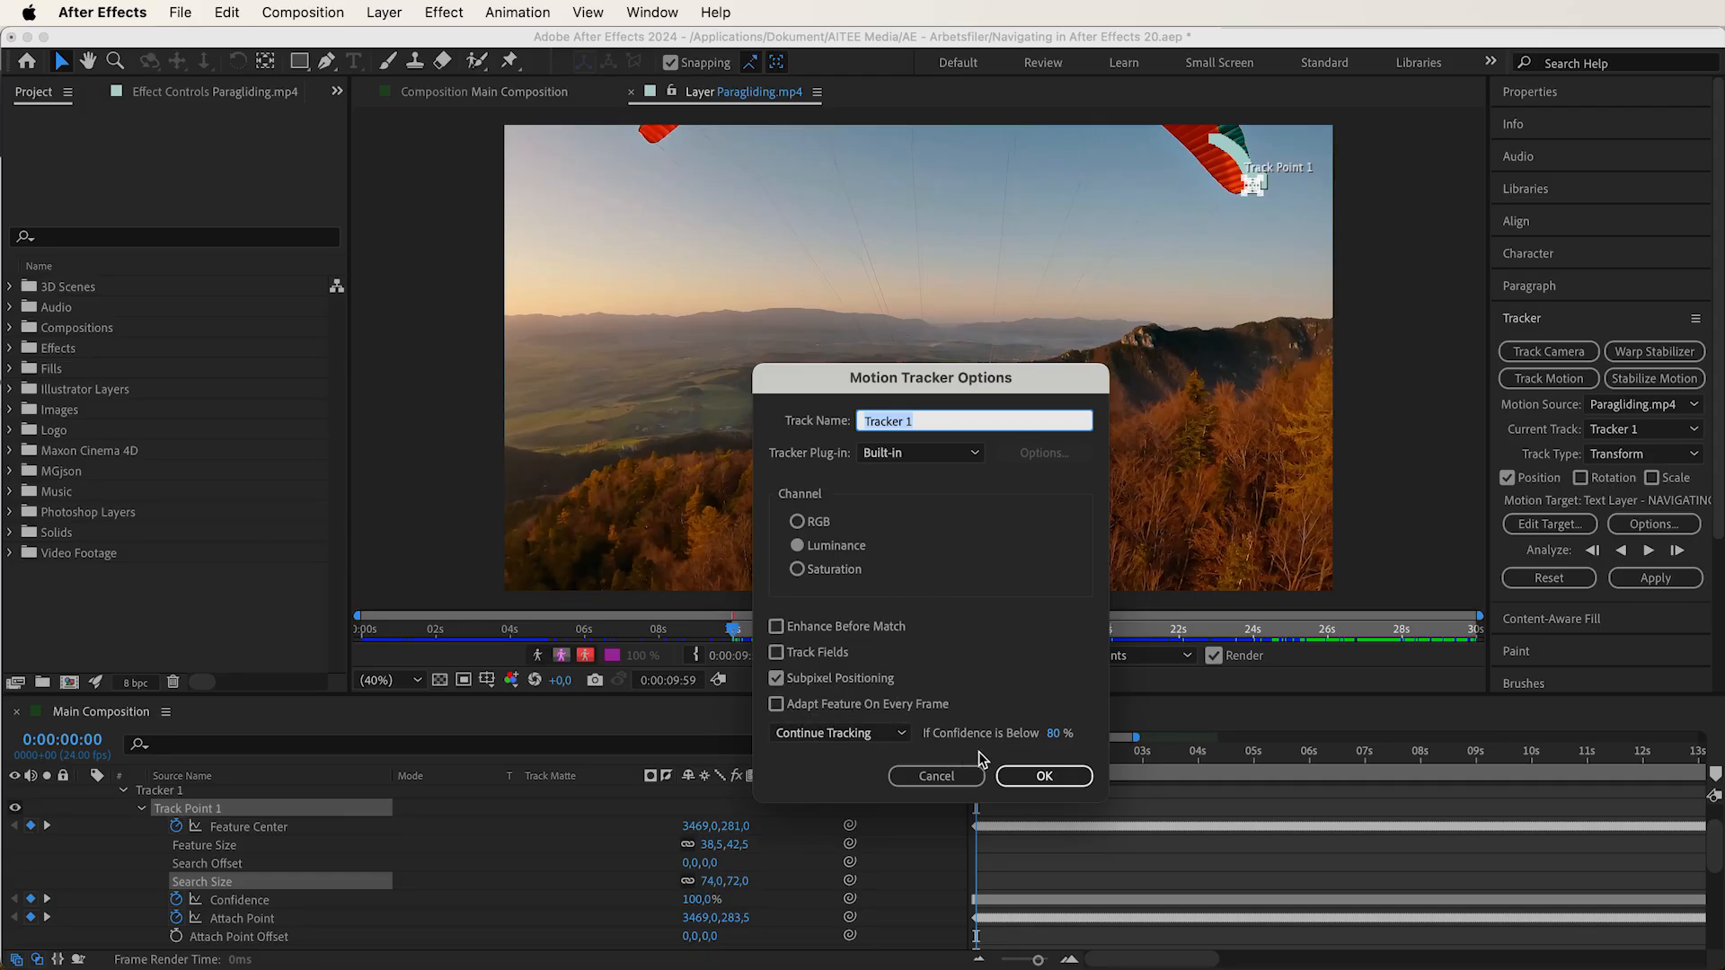
click(1055, 734)
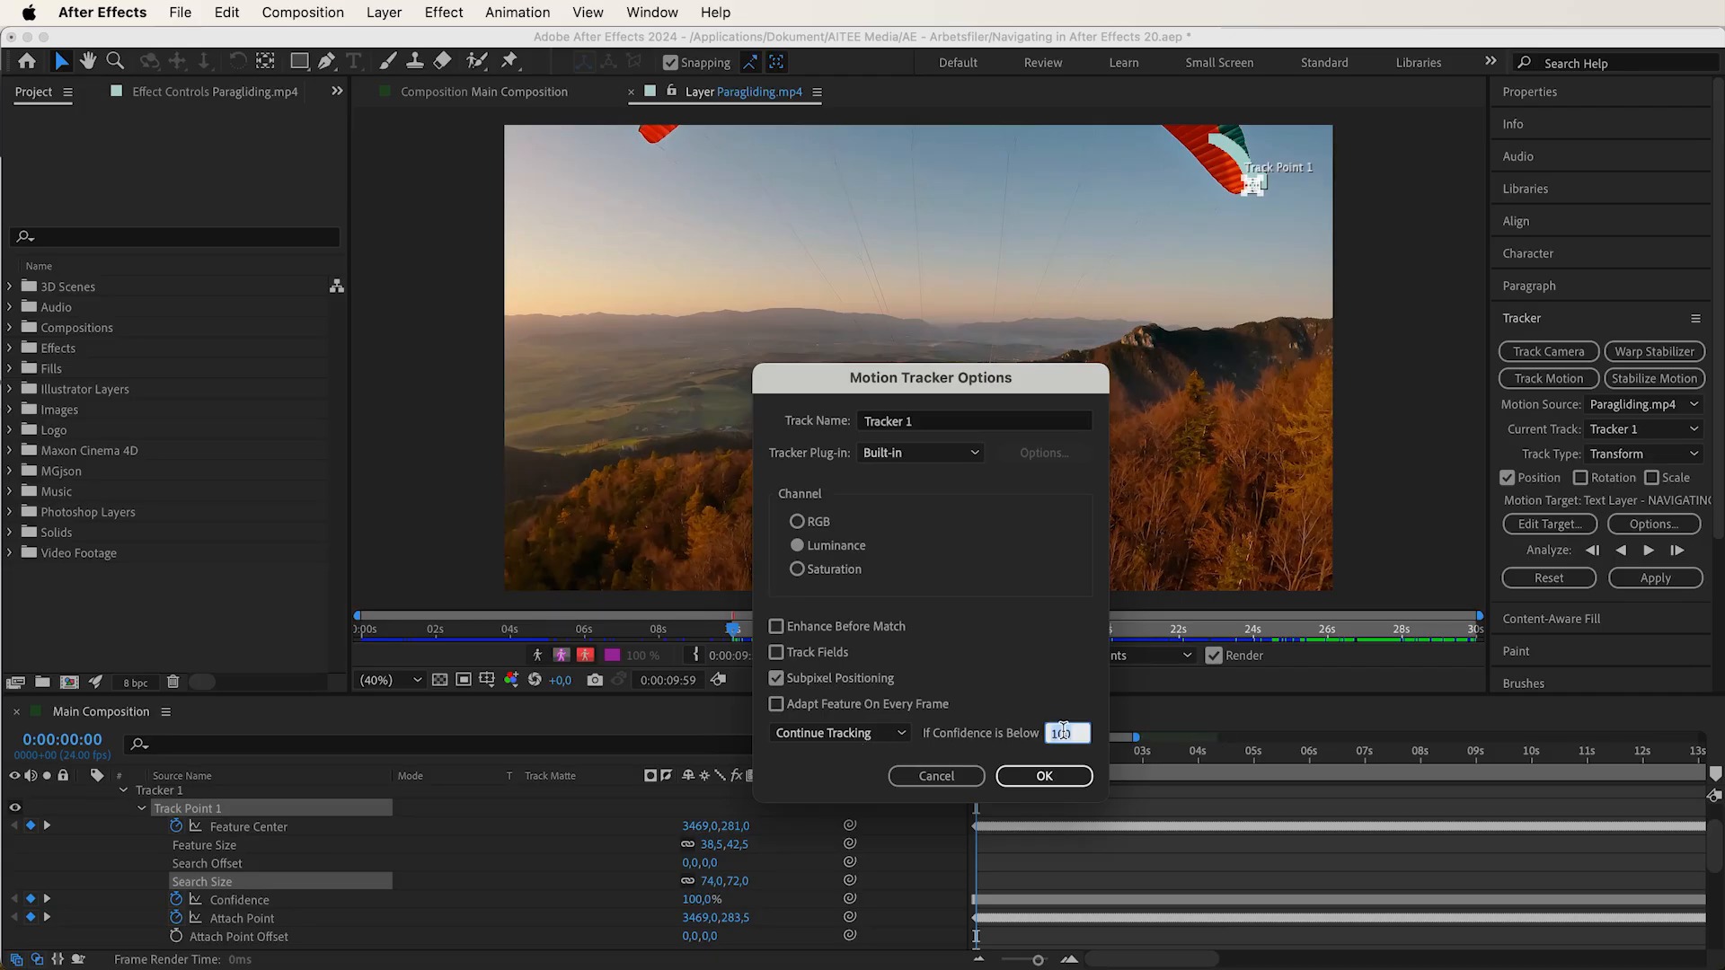
text(100)
key(Return)
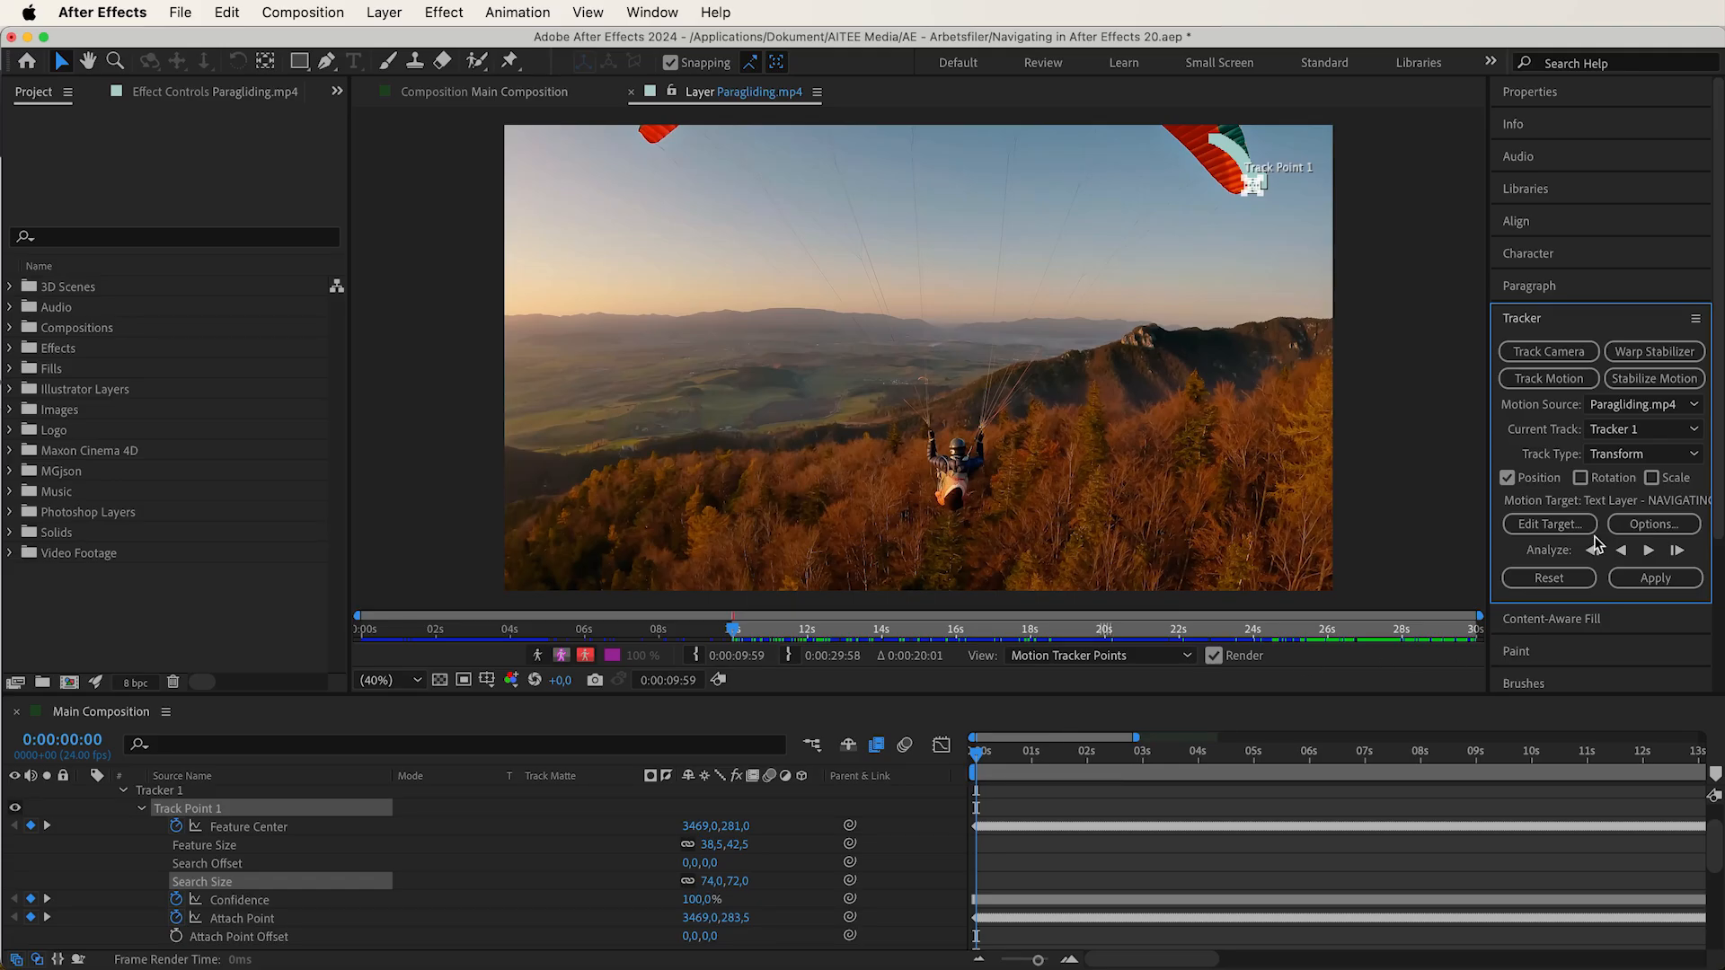
Try the Continue Tracking, Stop Tracking and Extrapolate Motion choices for low confidence in the Motion Tracker Options
click(1617, 526)
click(884, 733)
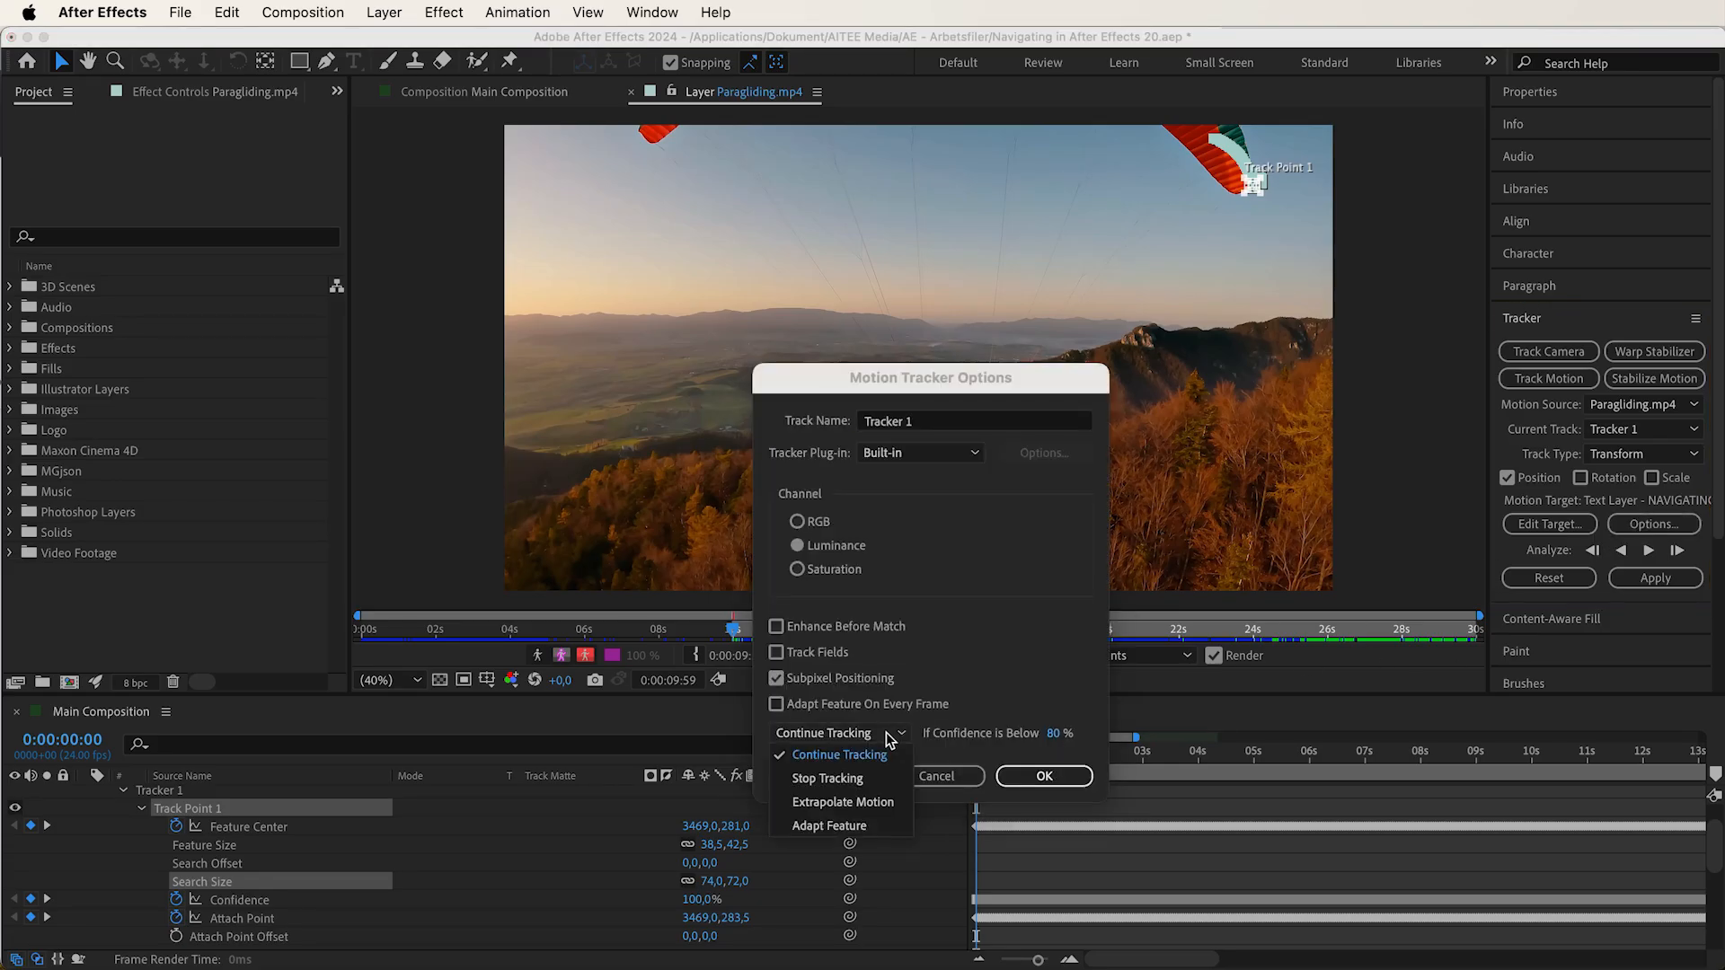
click(827, 756)
click(839, 737)
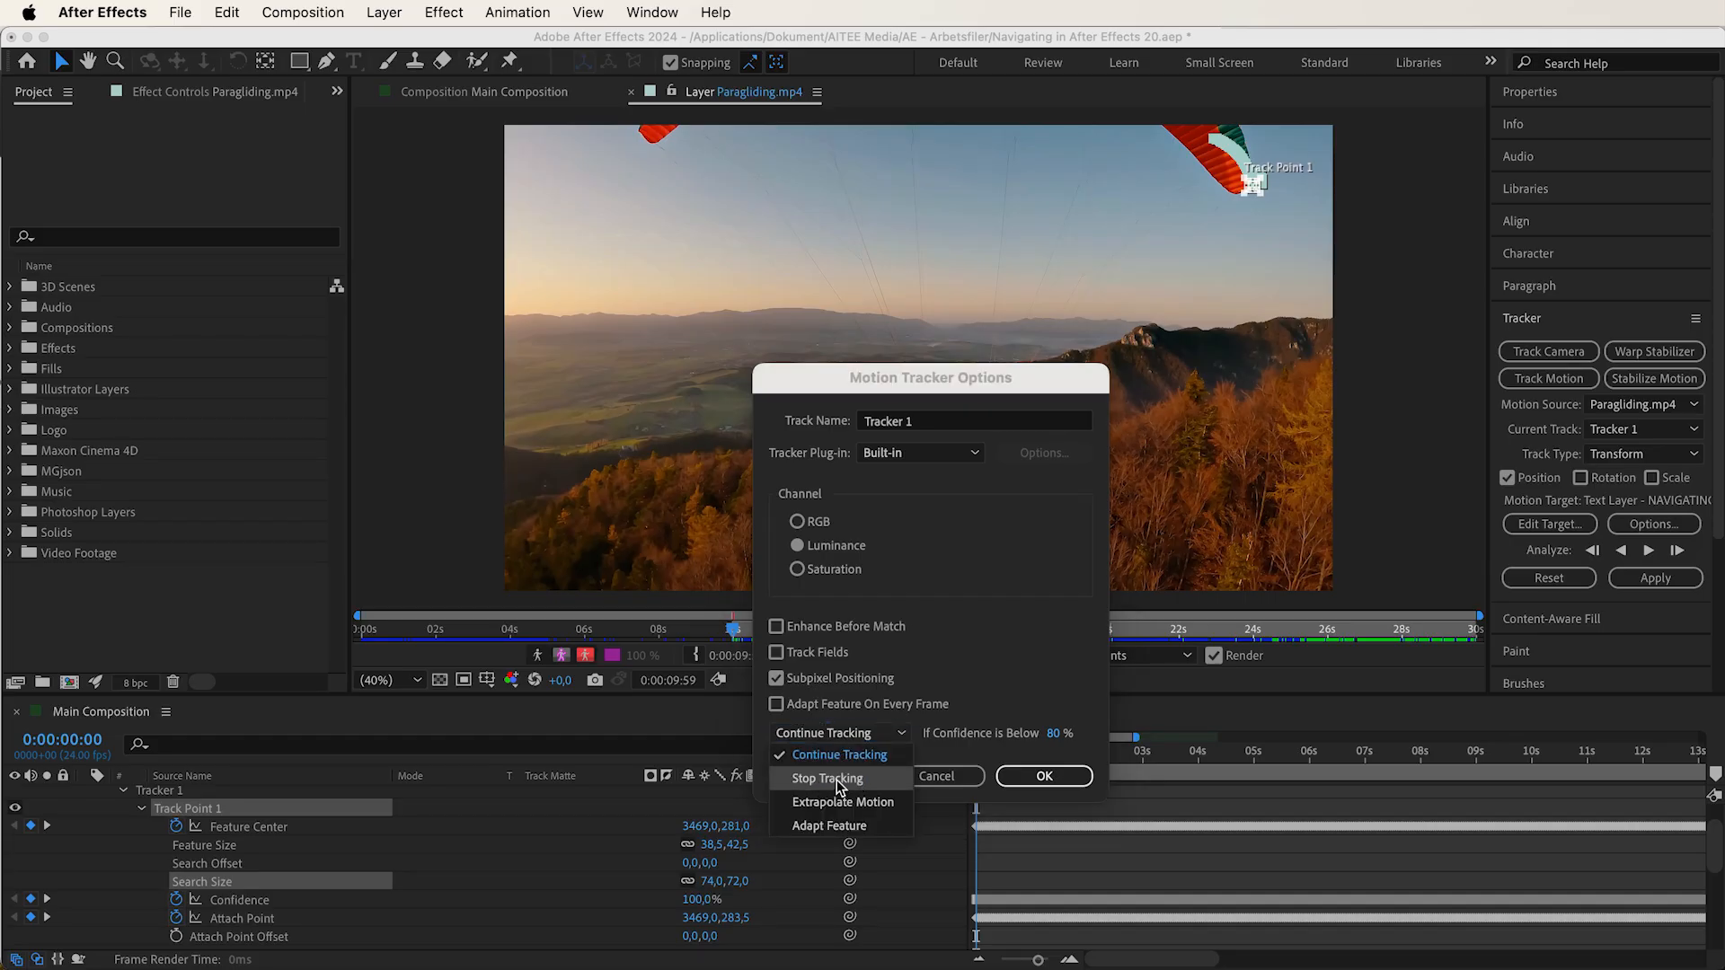
click(827, 779)
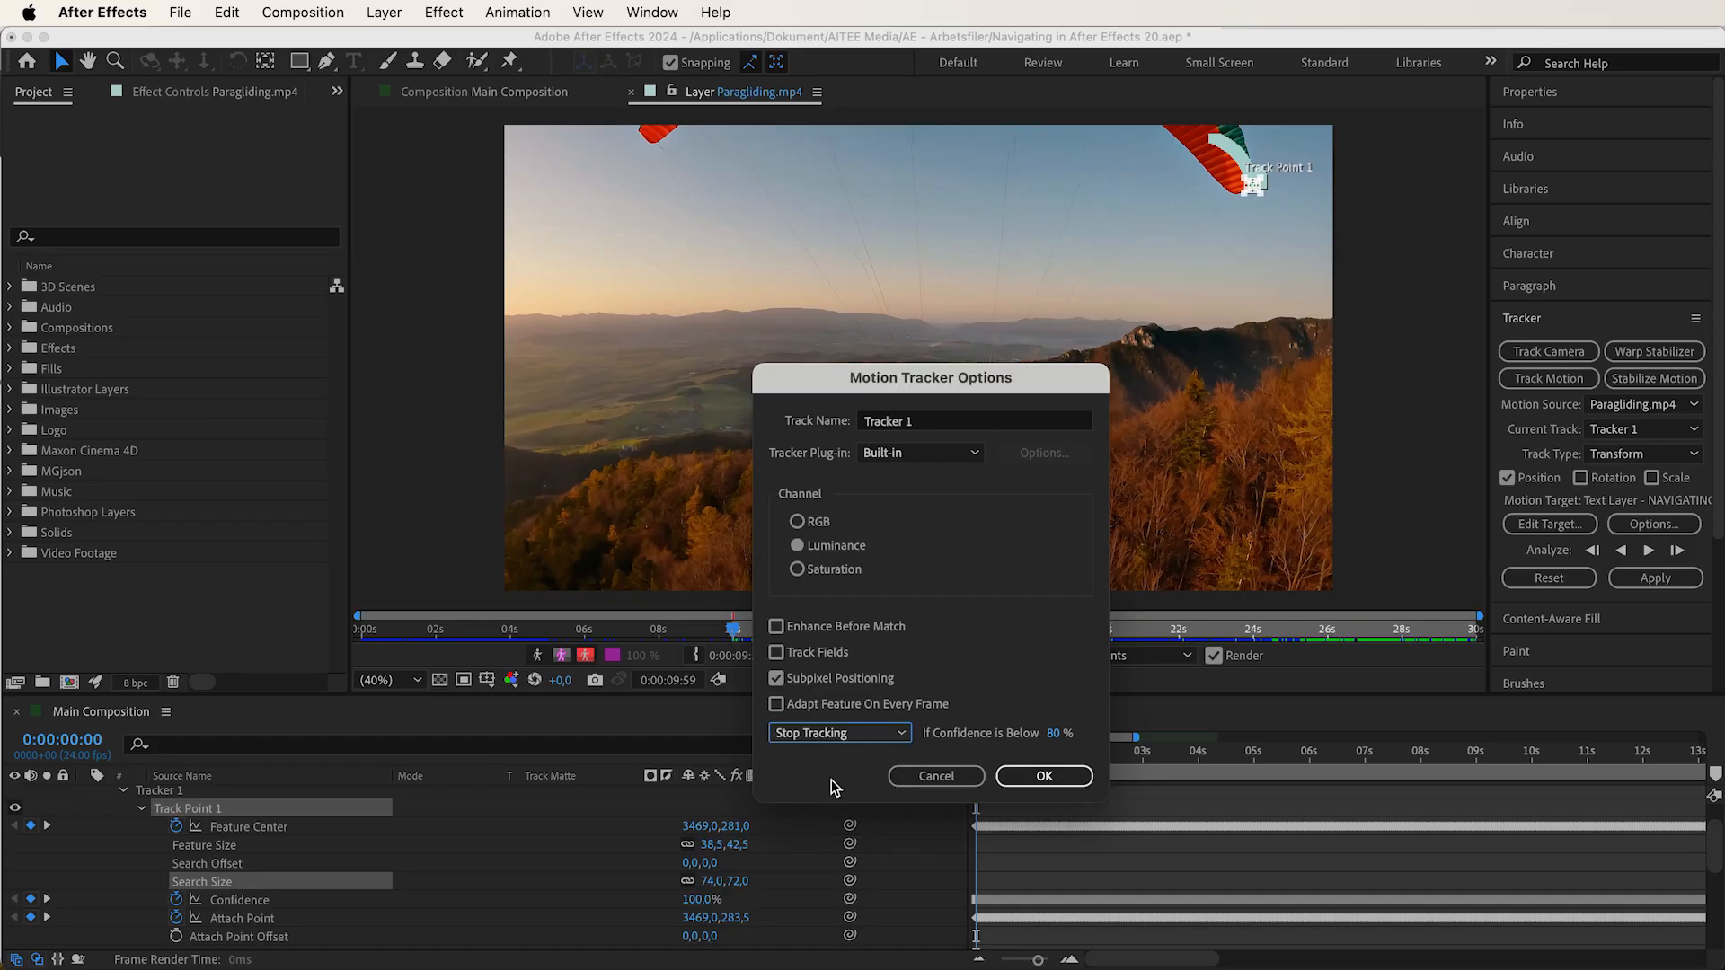
click(827, 735)
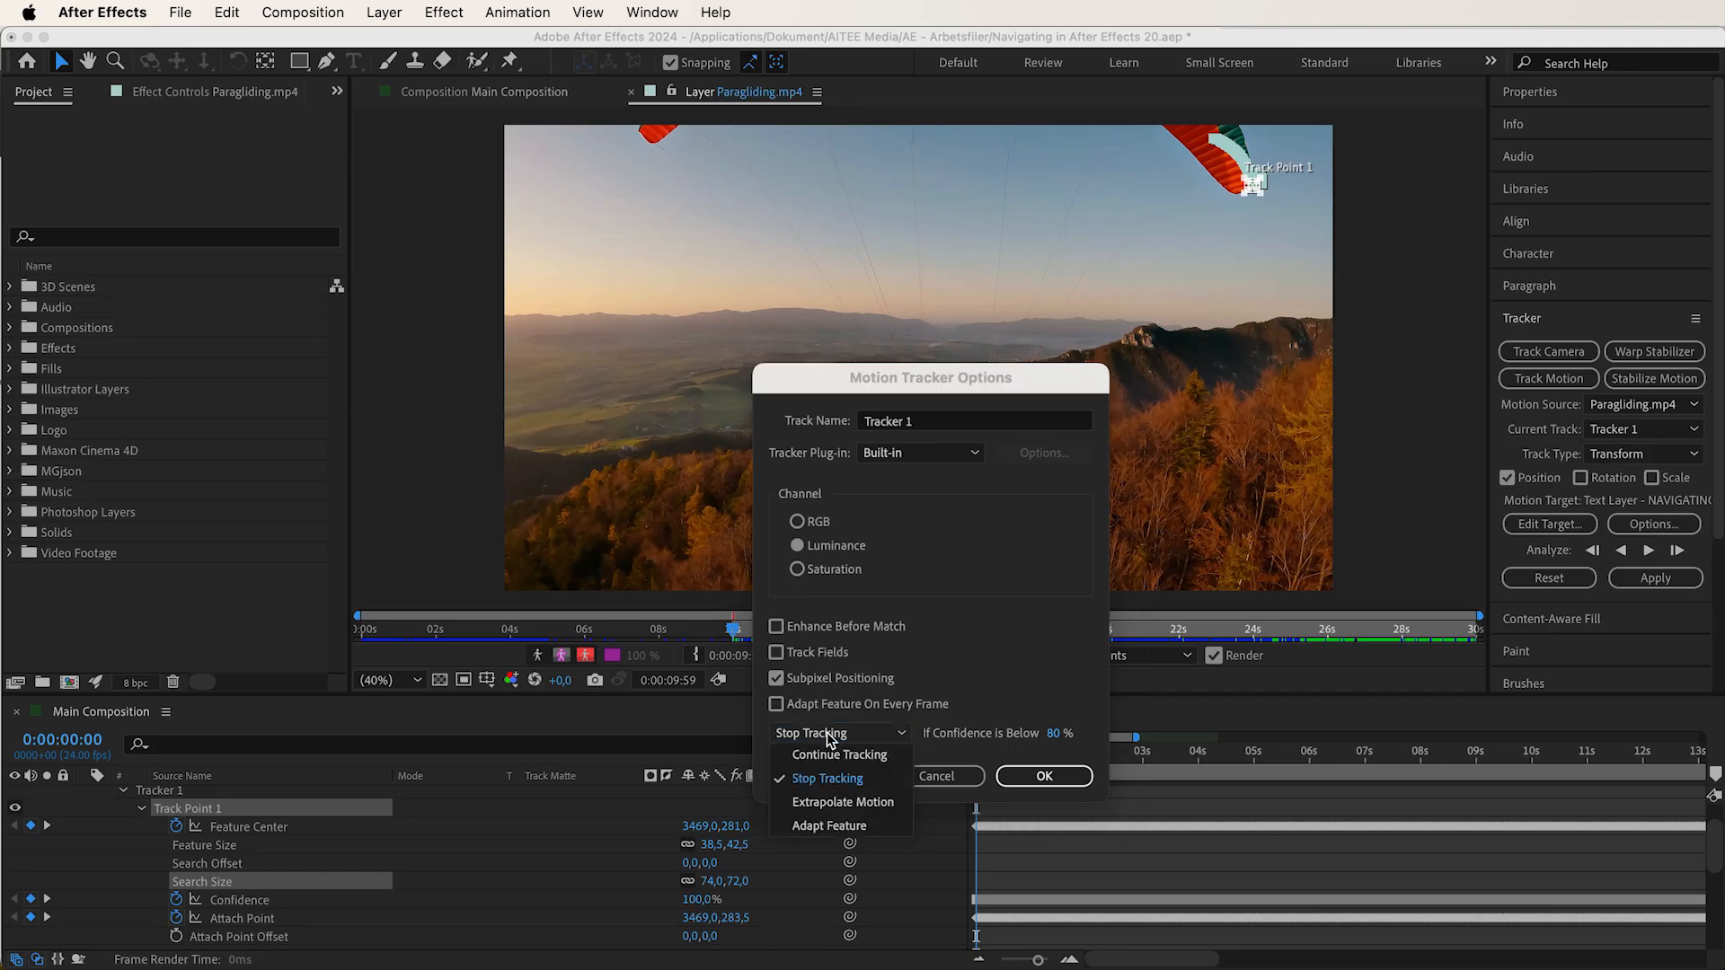
click(844, 803)
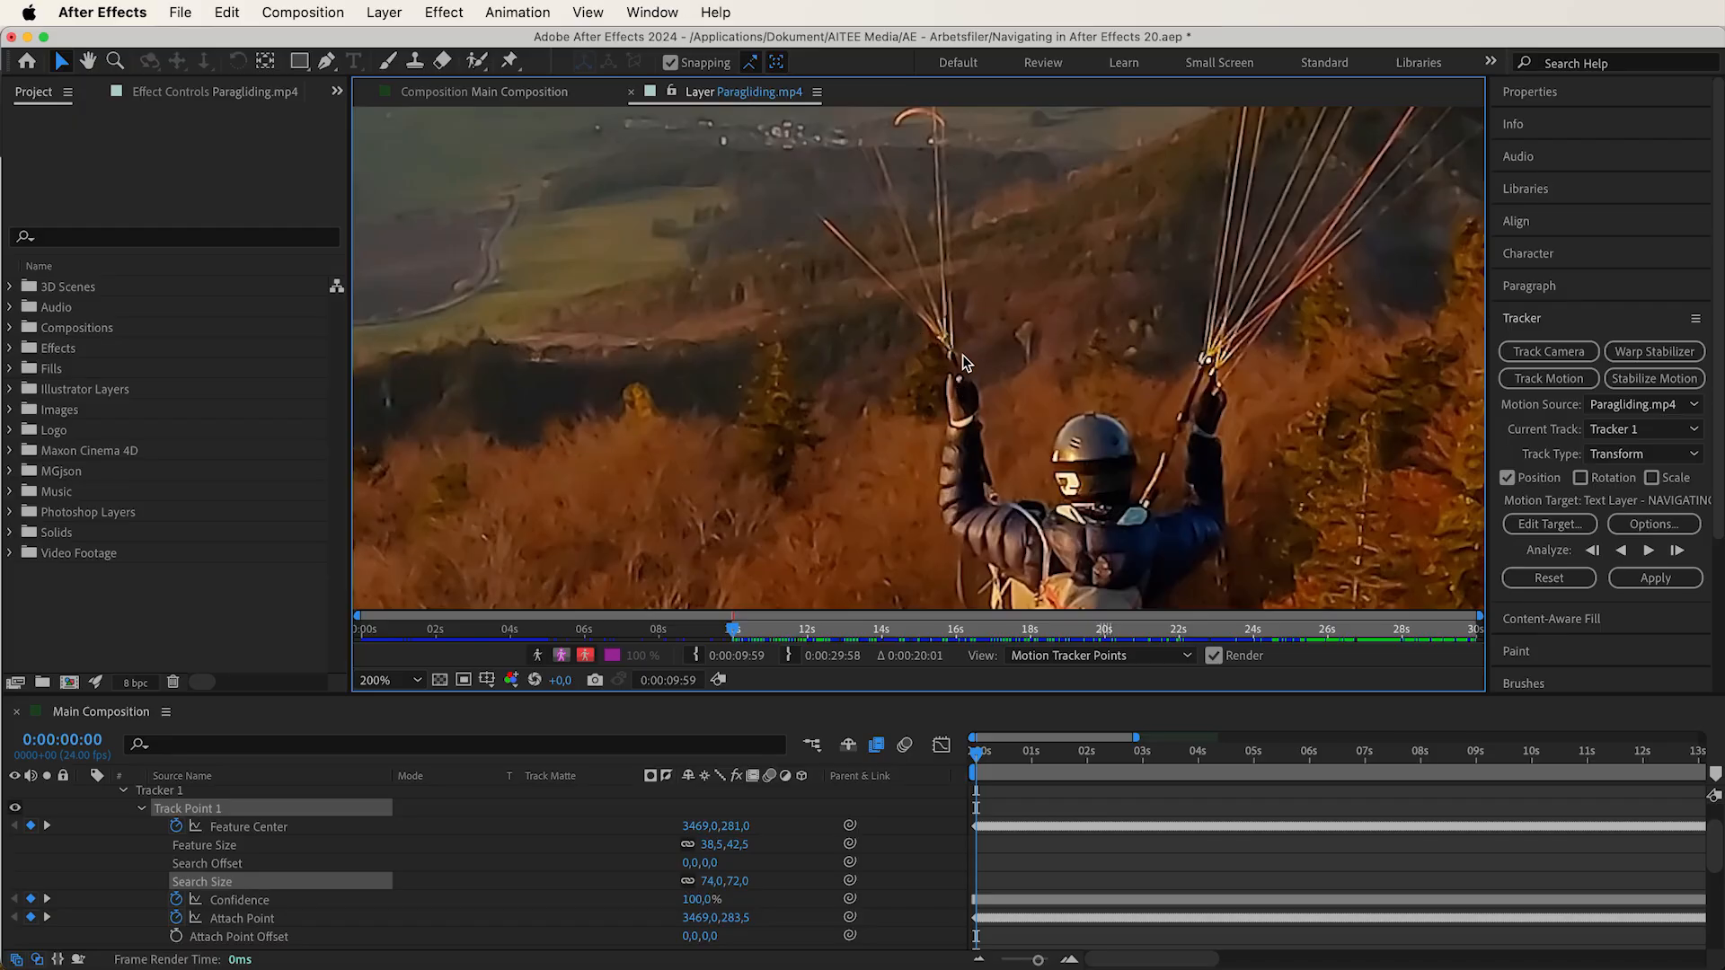
Rename the track as Tracker - Paragliding in the Motion Tracker Options, with the Built-in tracker plug-in
click(1653, 524)
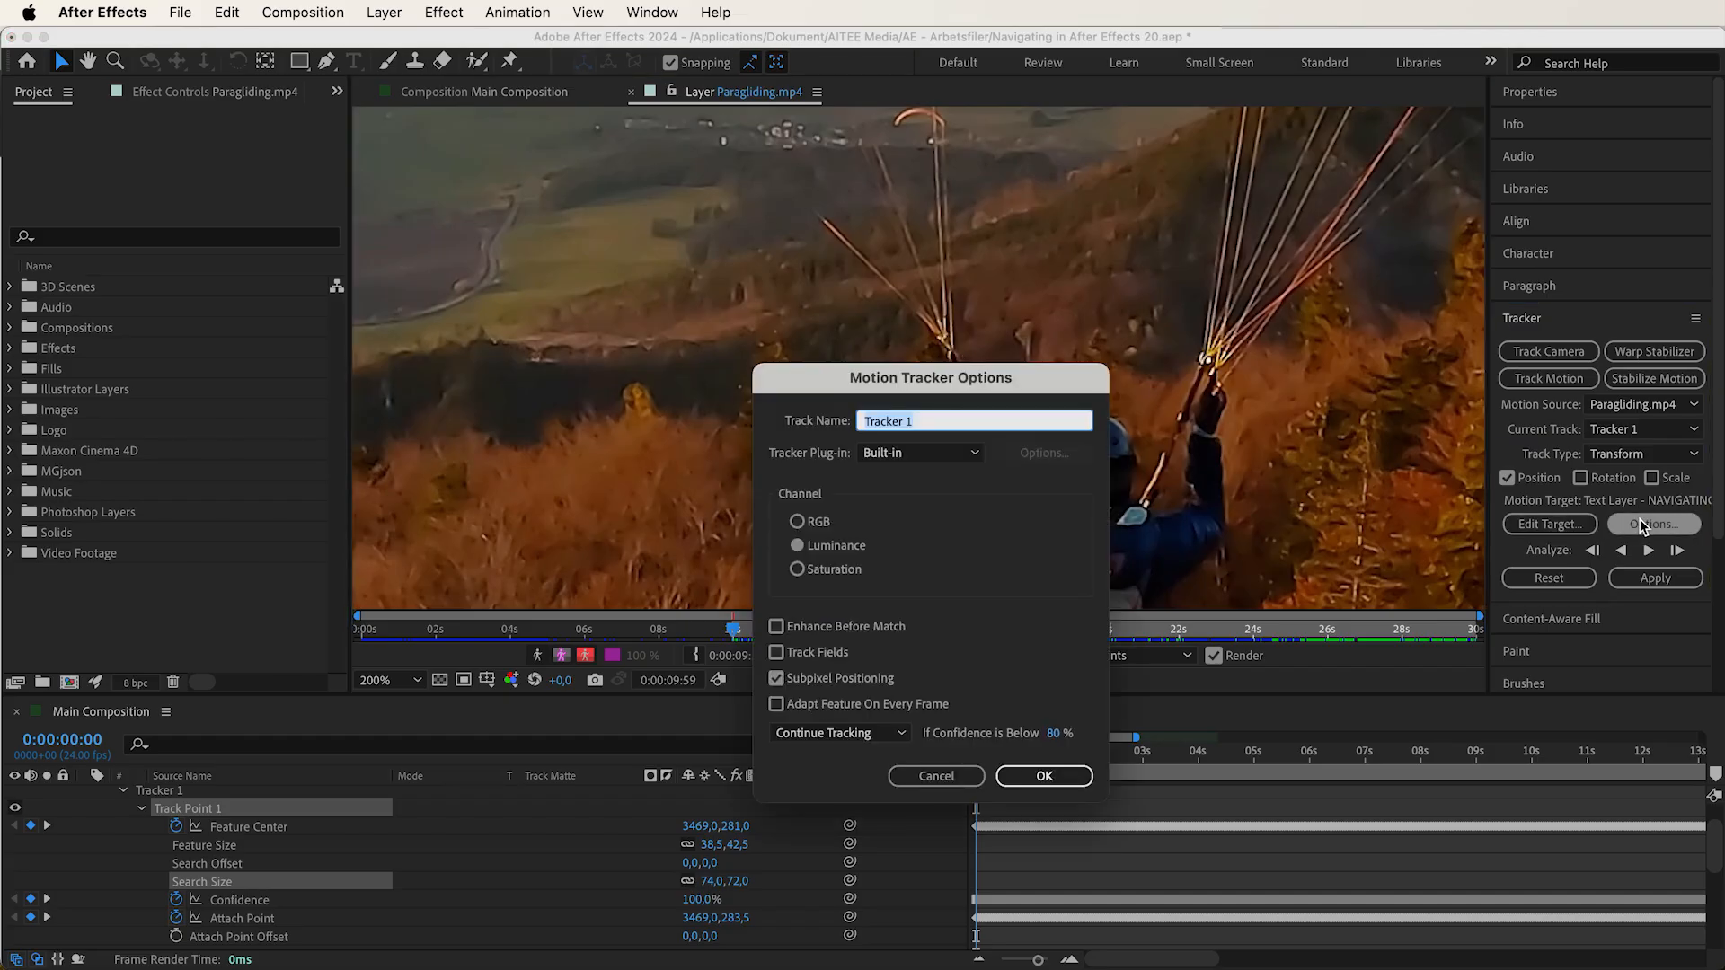
click(829, 571)
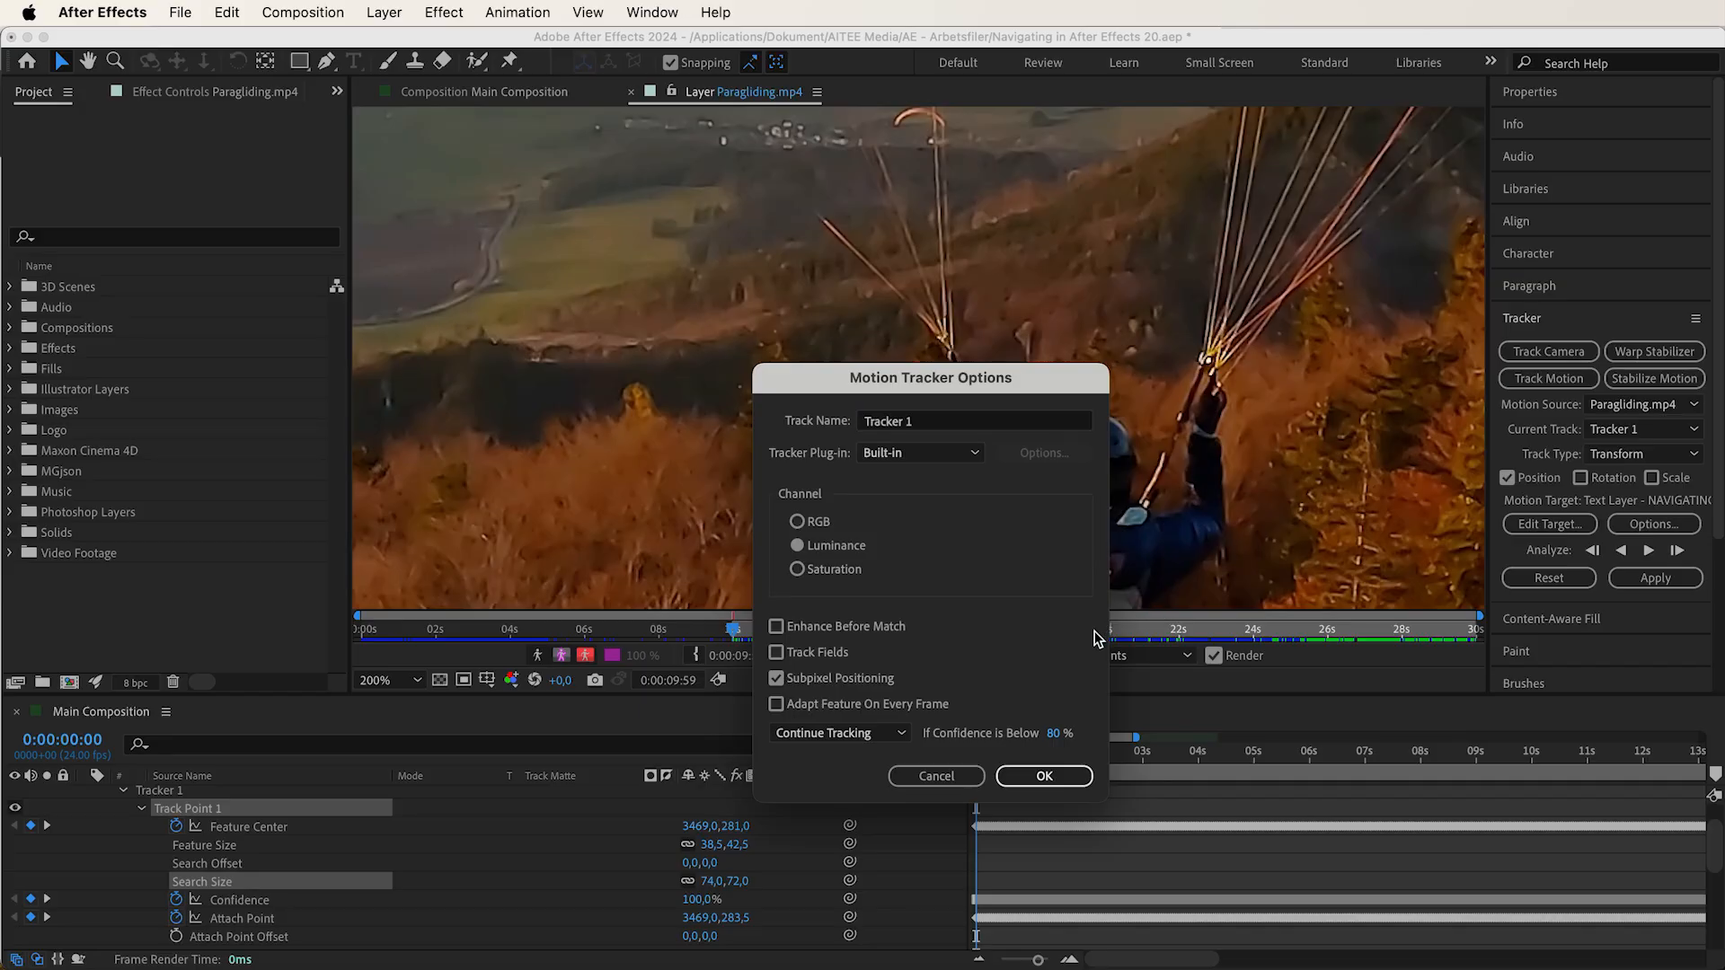
click(918, 454)
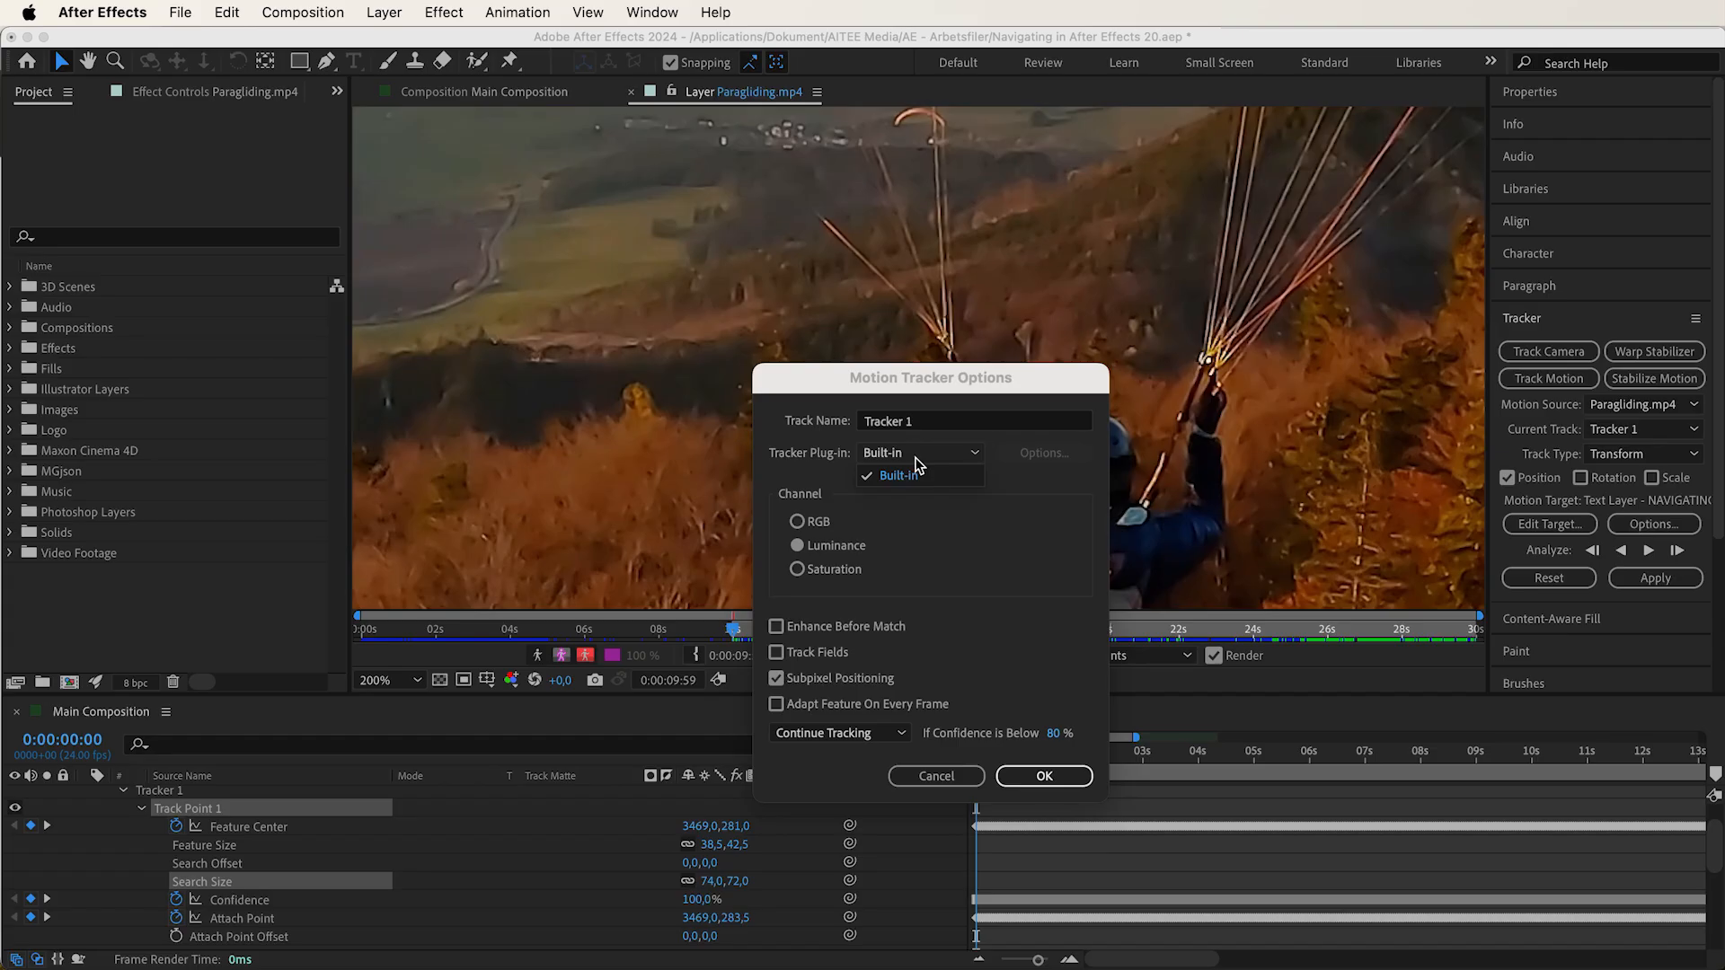
click(903, 479)
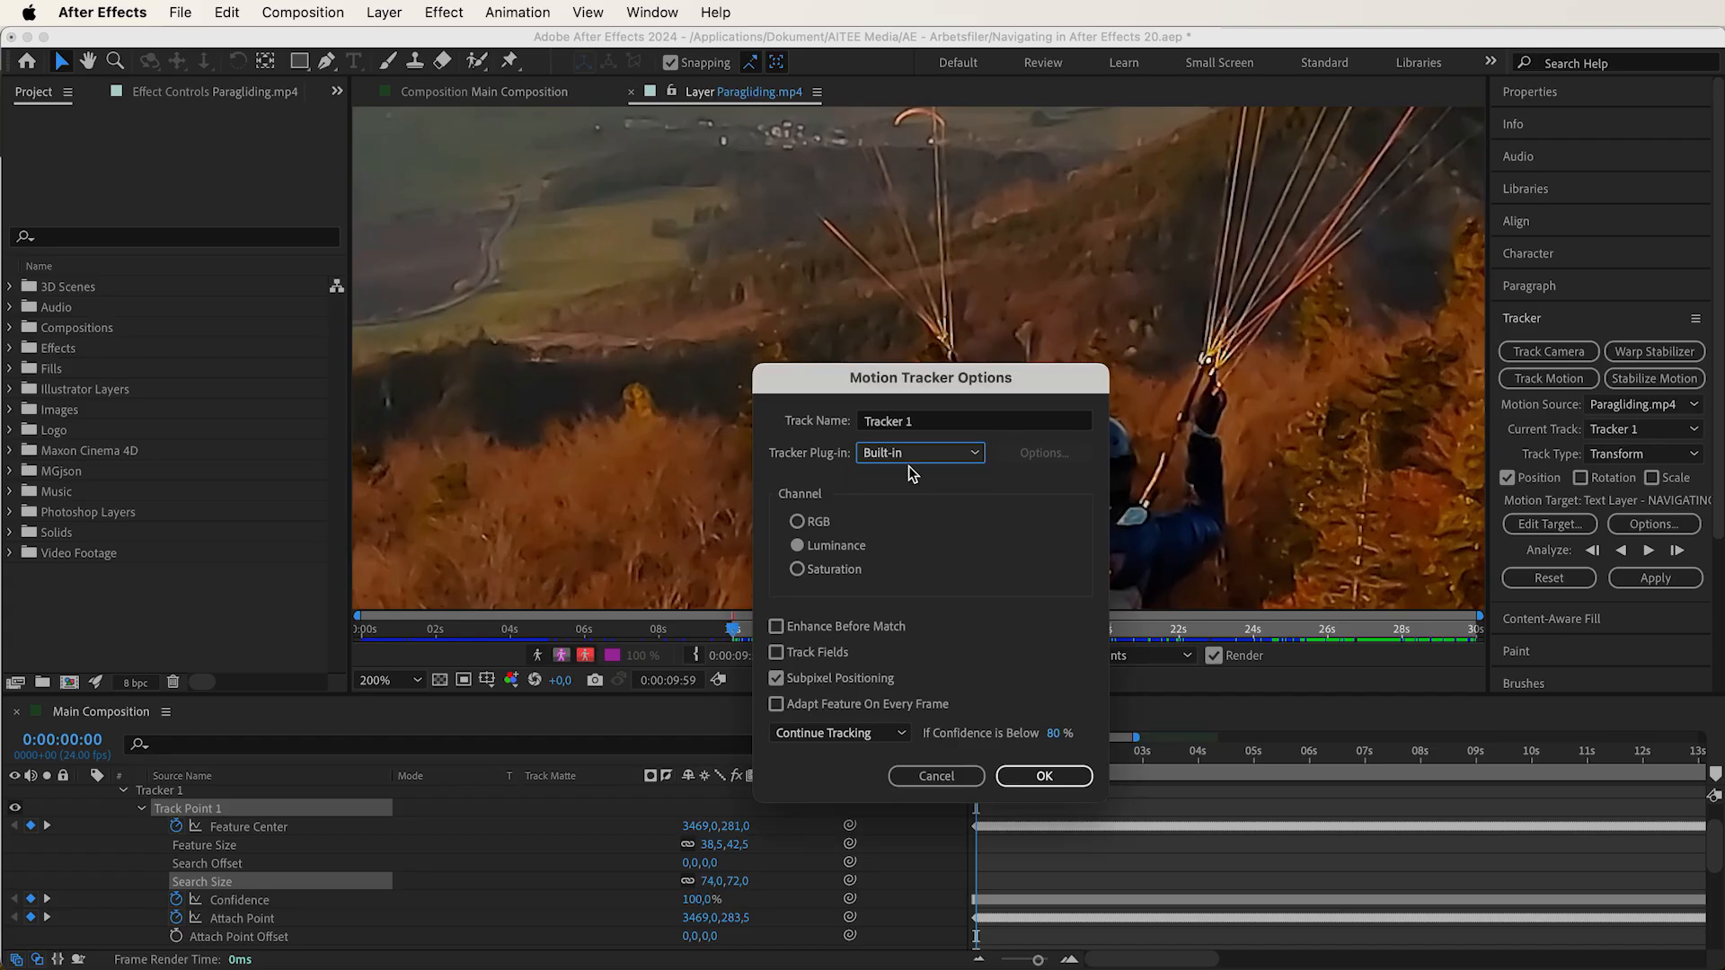
click(910, 425)
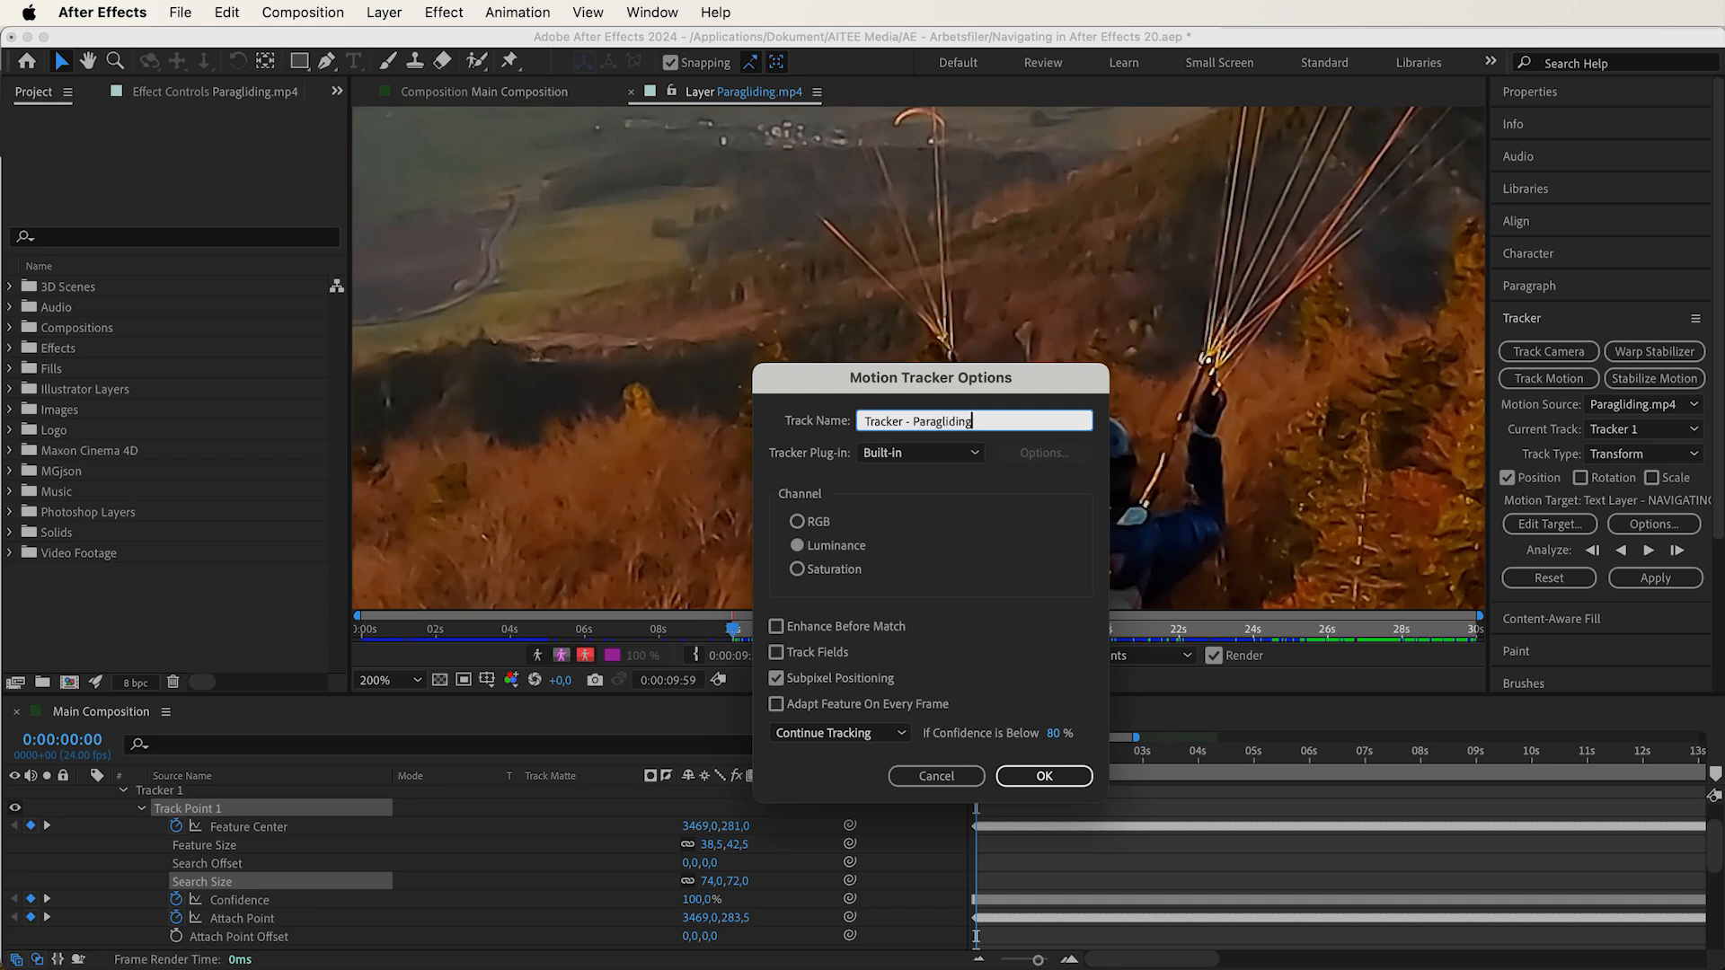
click(1044, 775)
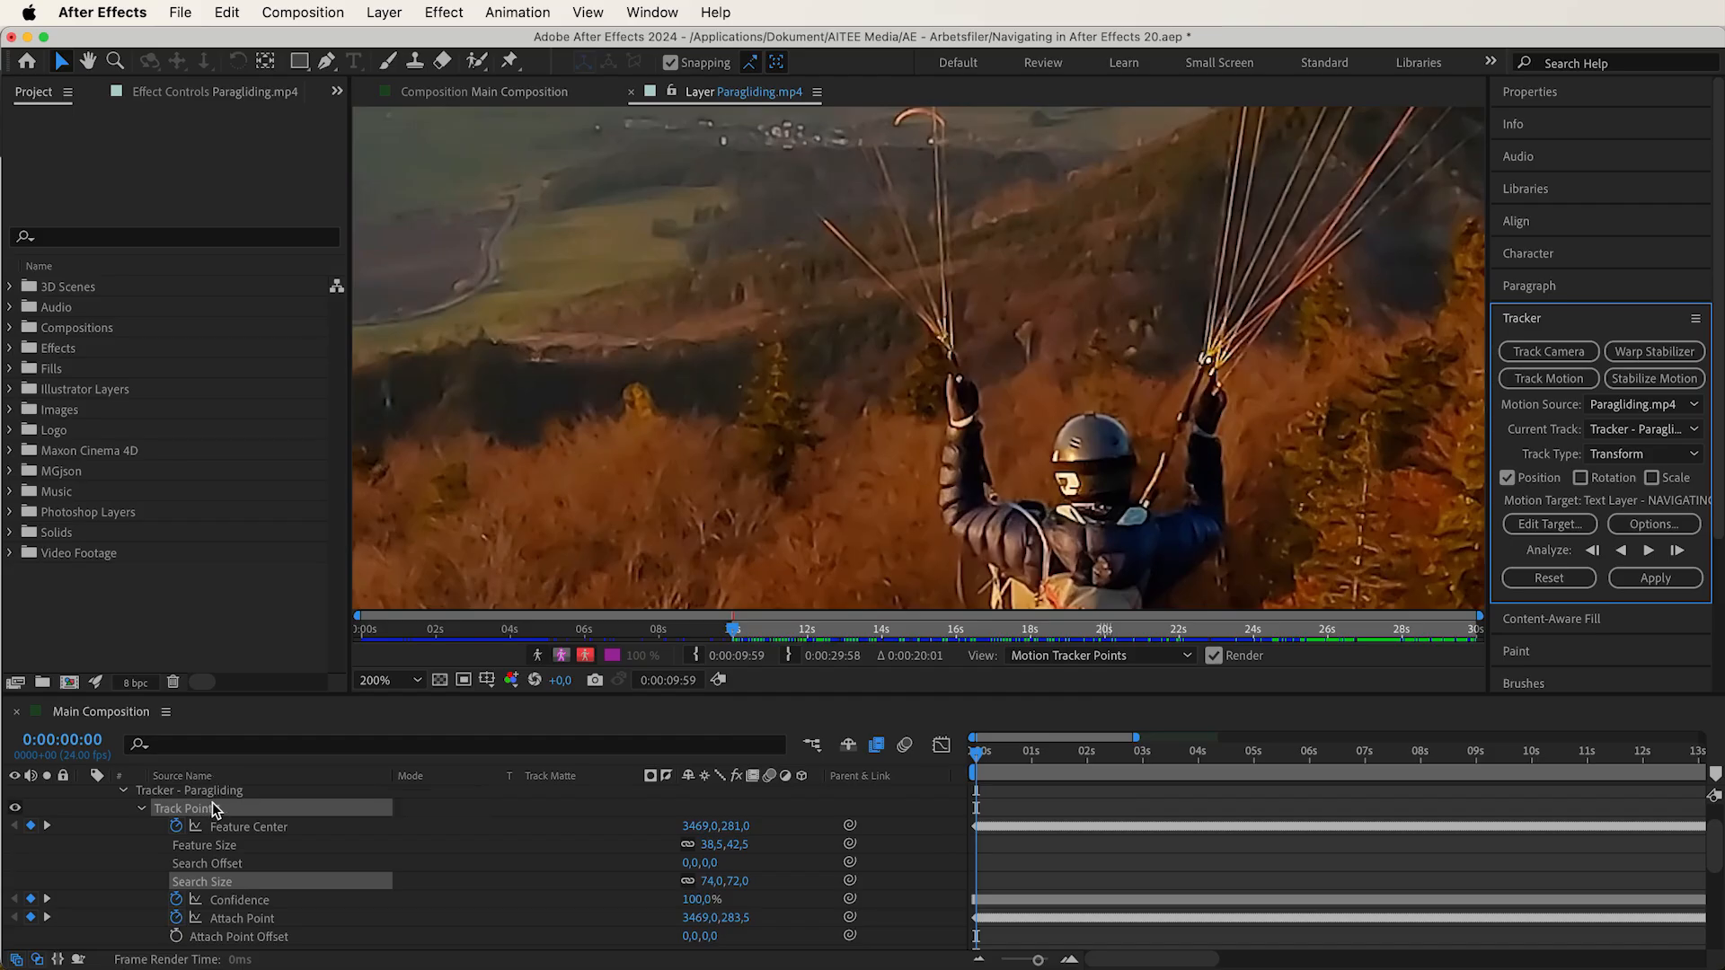
Inspect the Attach Point and Attach Point Offset properties of Track Point 1
click(260, 918)
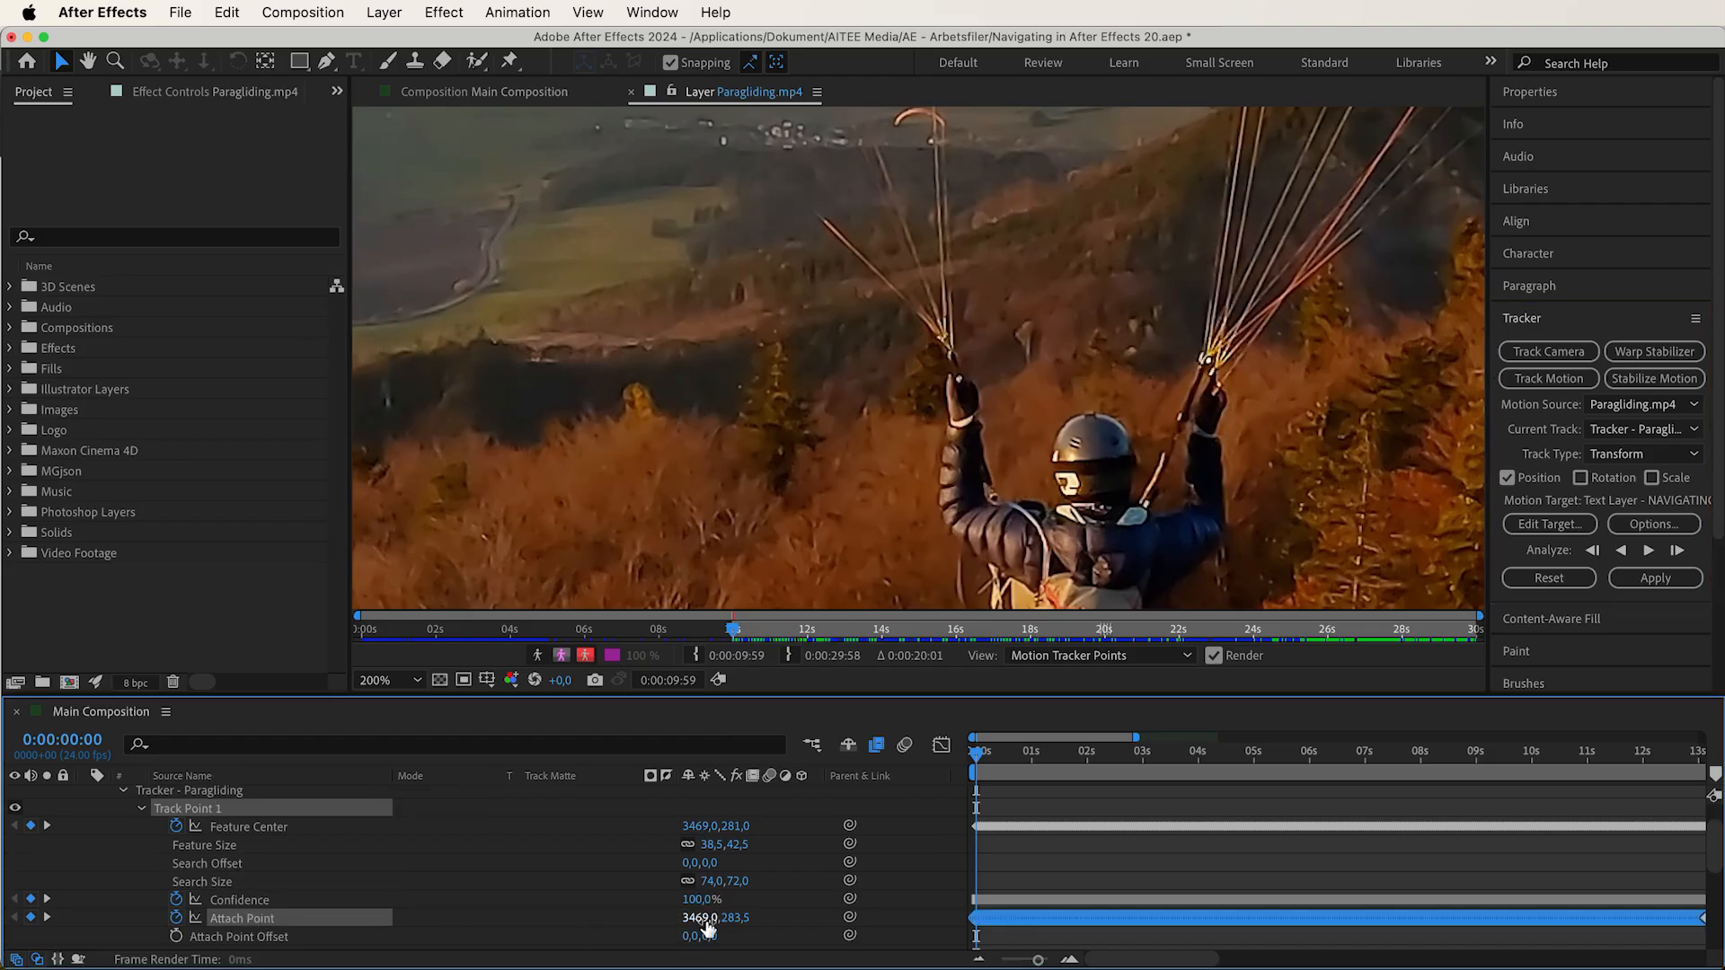
scroll(557, 916, down, 2)
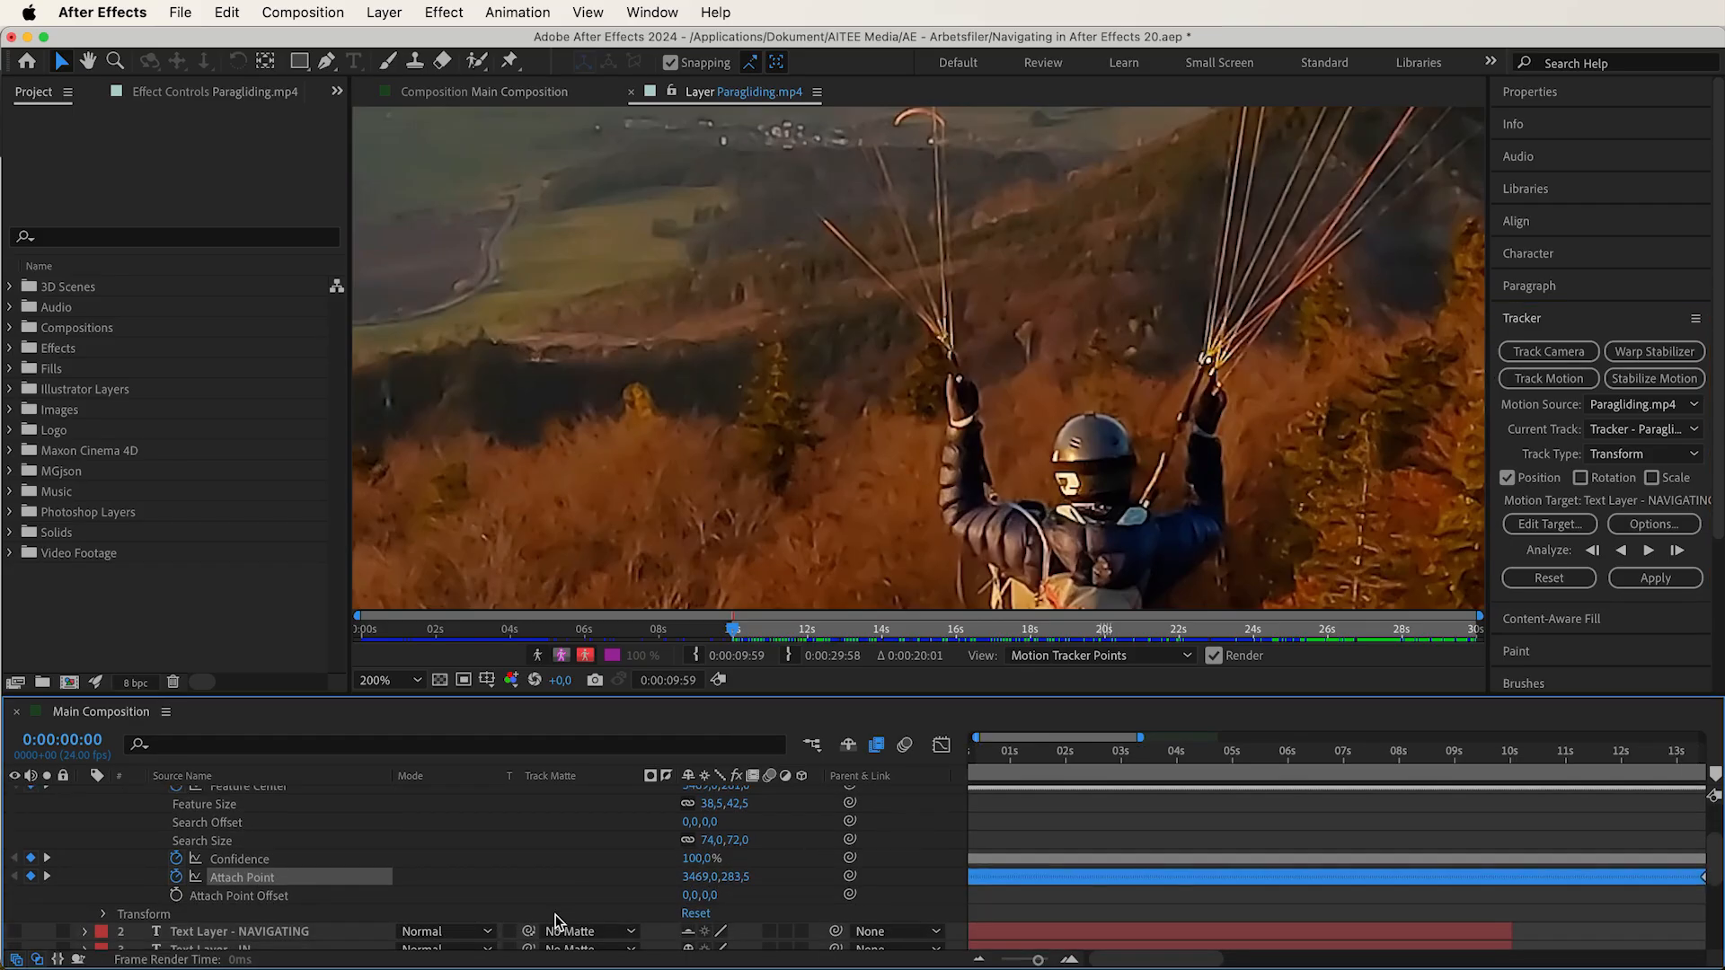
click(239, 896)
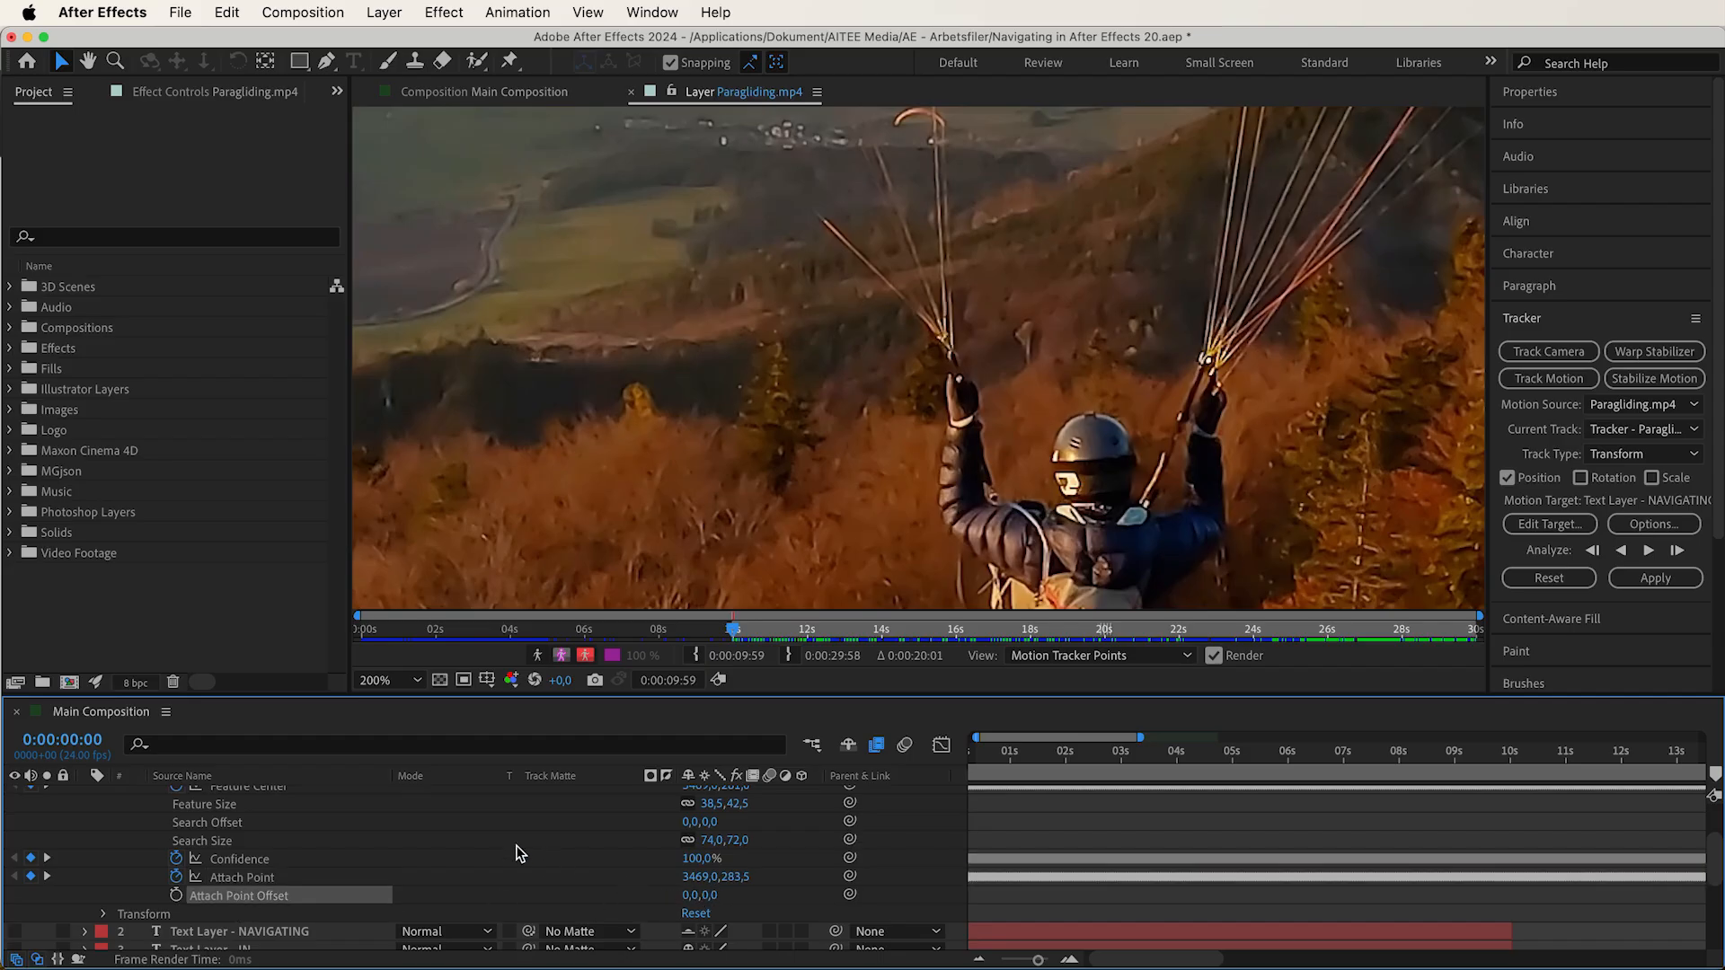
scroll(516, 853, up, 3)
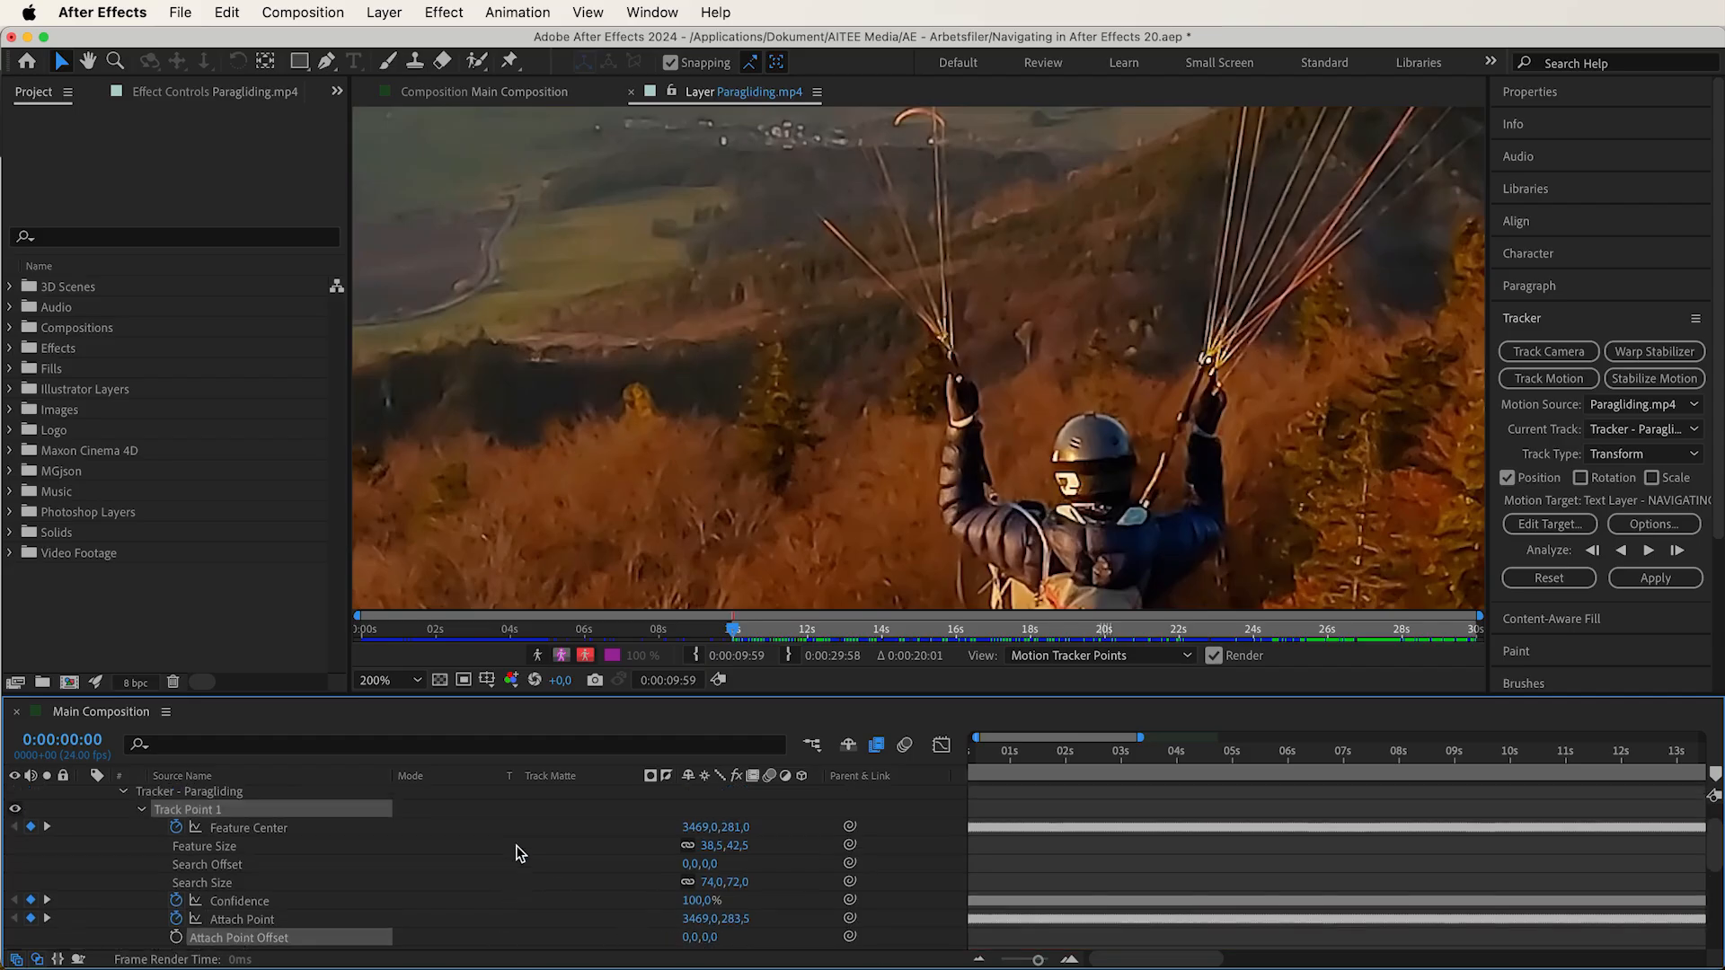
Collapse Track Point 1 and duplicate it twice within Tracker - Paragliding
click(144, 822)
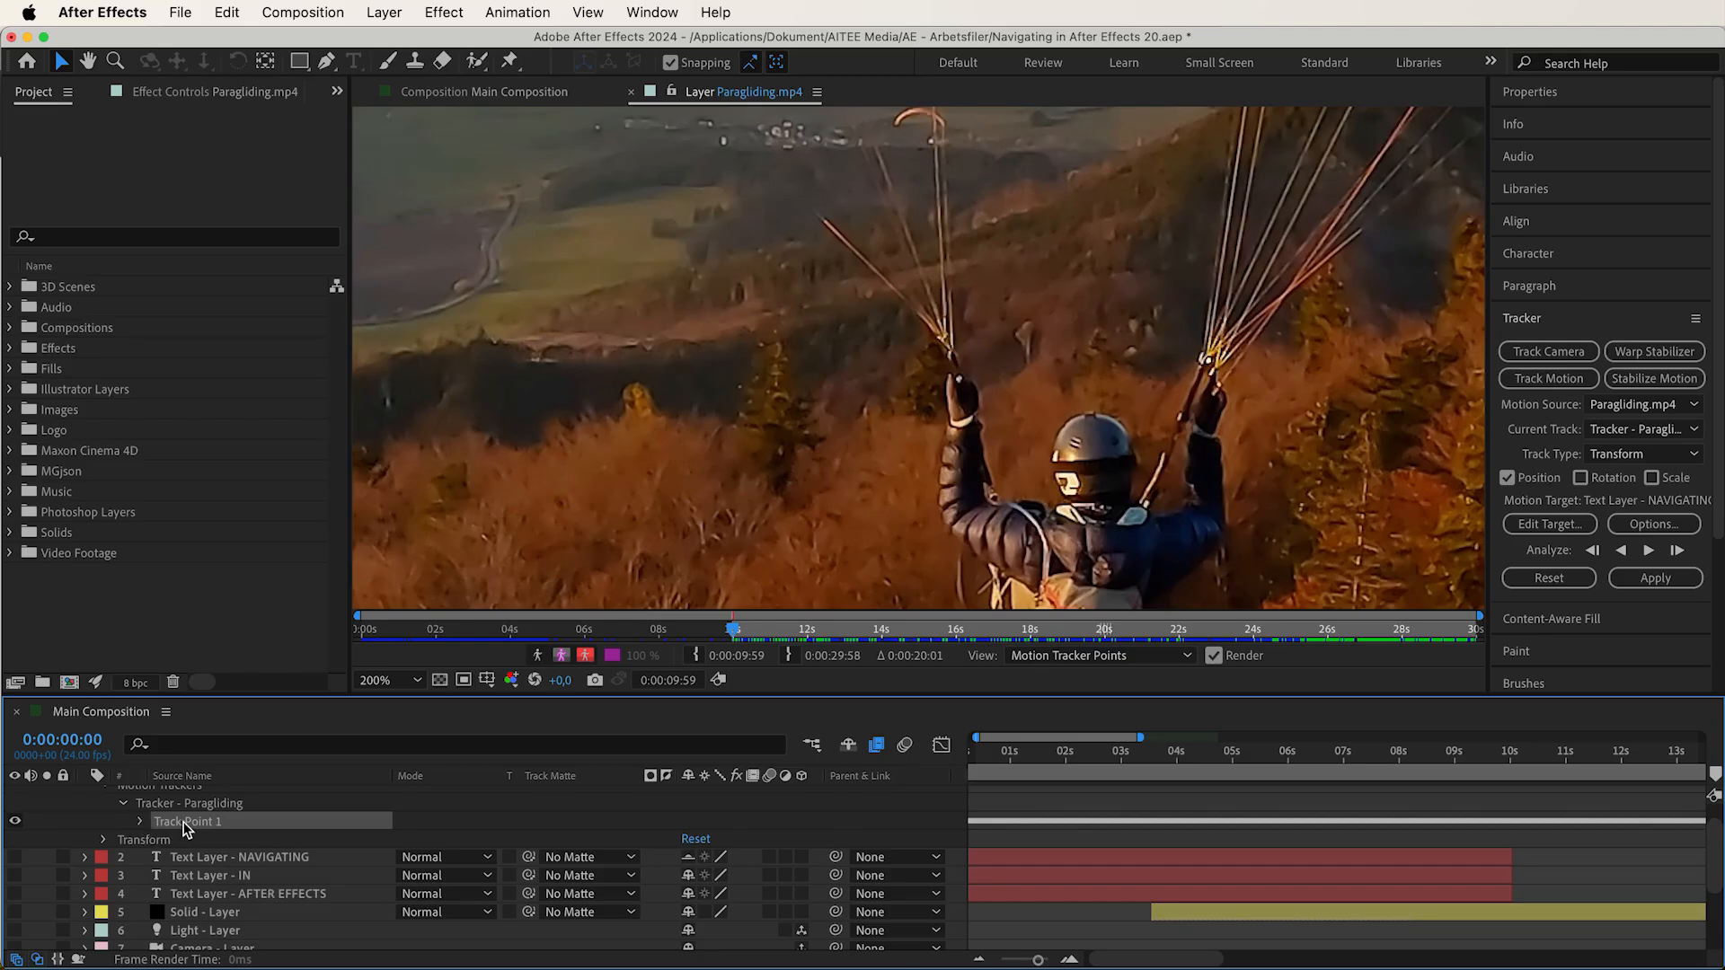
key(super+d)
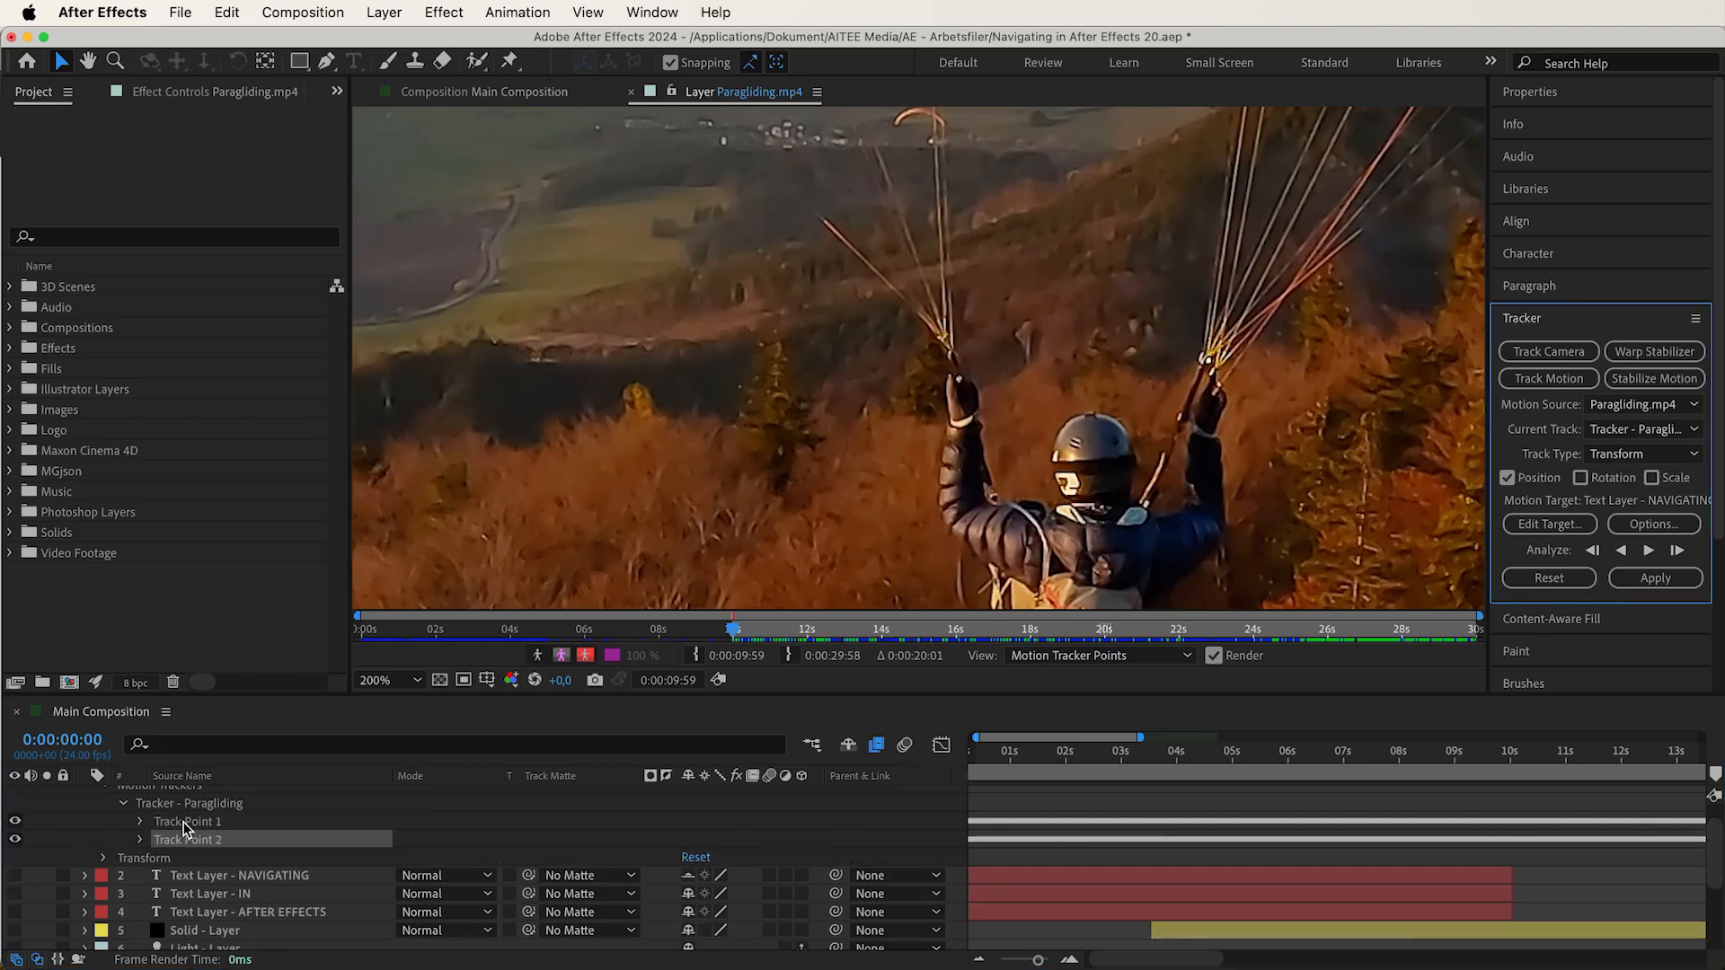
click(184, 826)
key(super+d)
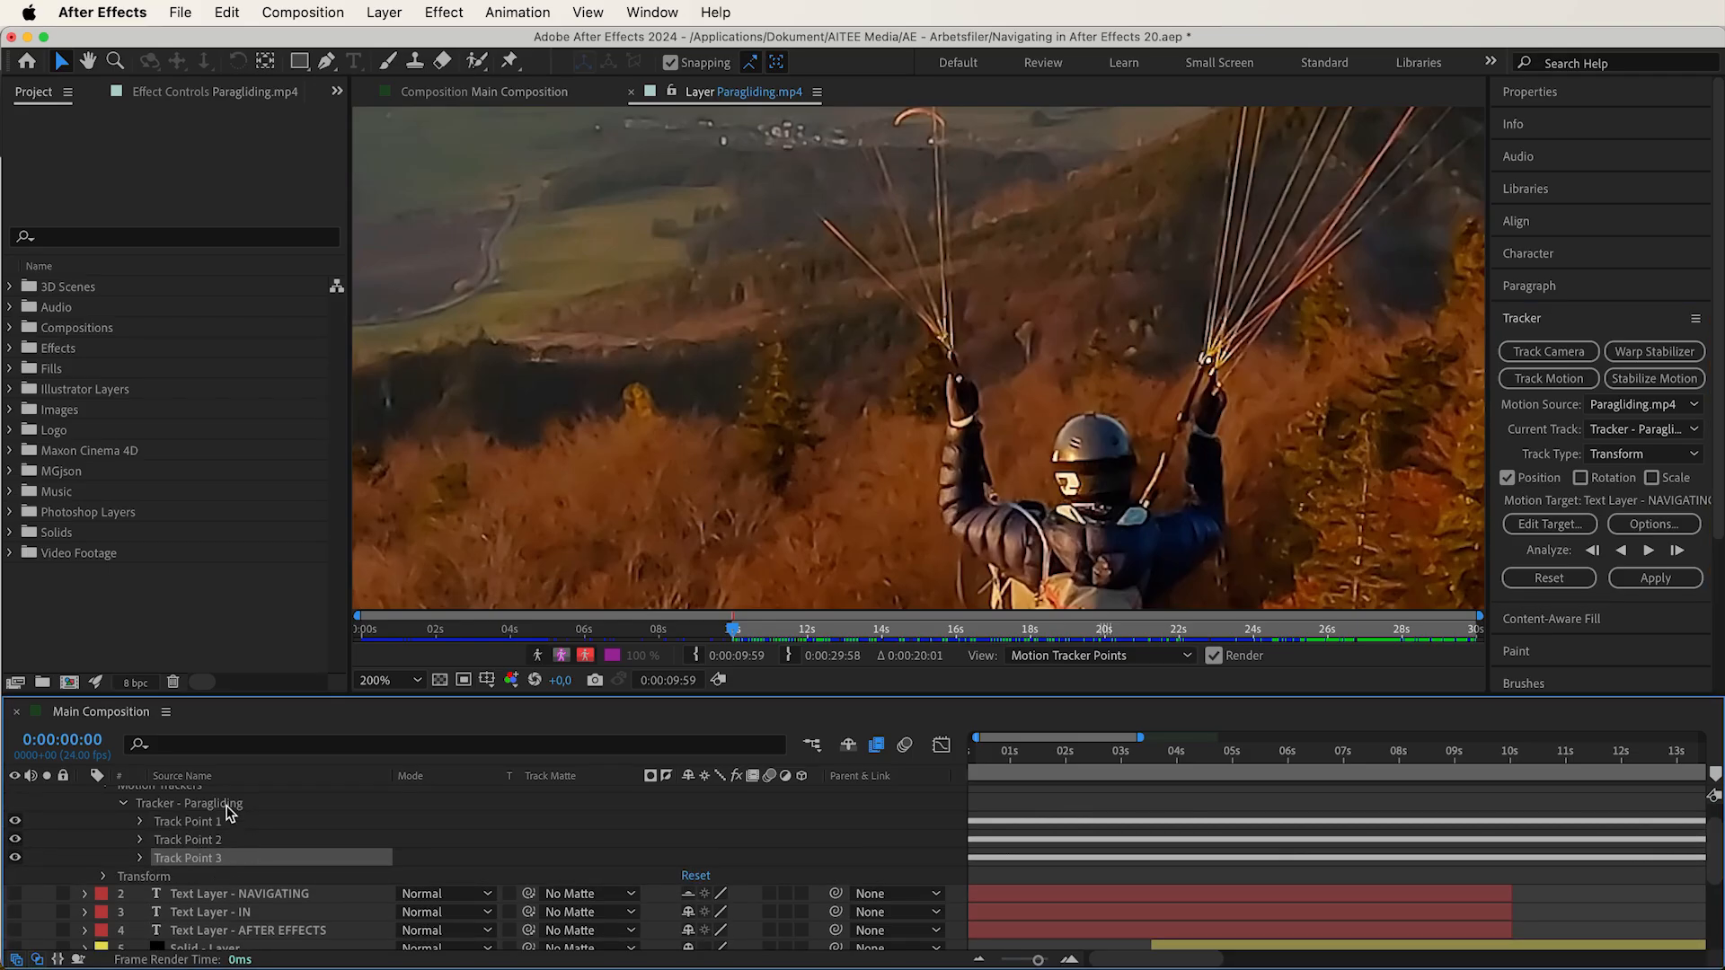
Spread the stacked track points apart at the wing tip, moving Track Point 1 out into the open sky
drag(1375, 184, 924, 560)
drag(1249, 206, 1032, 581)
drag(1398, 165, 803, 575)
click(1230, 355)
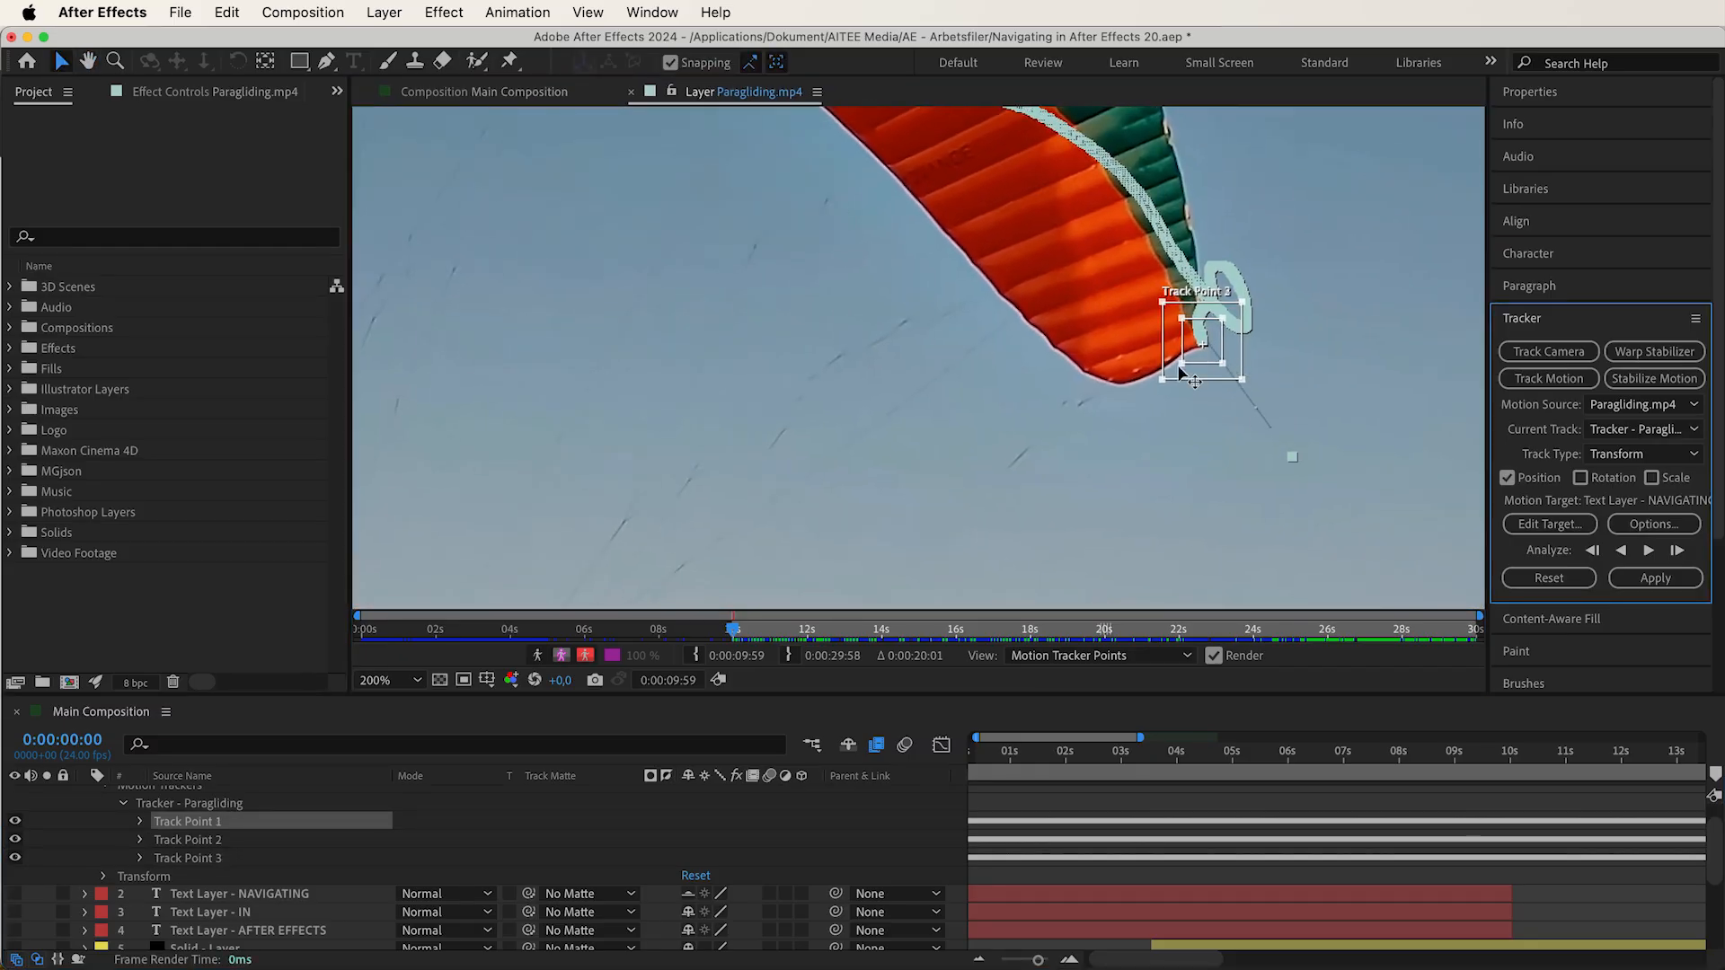
drag(1170, 350, 907, 388)
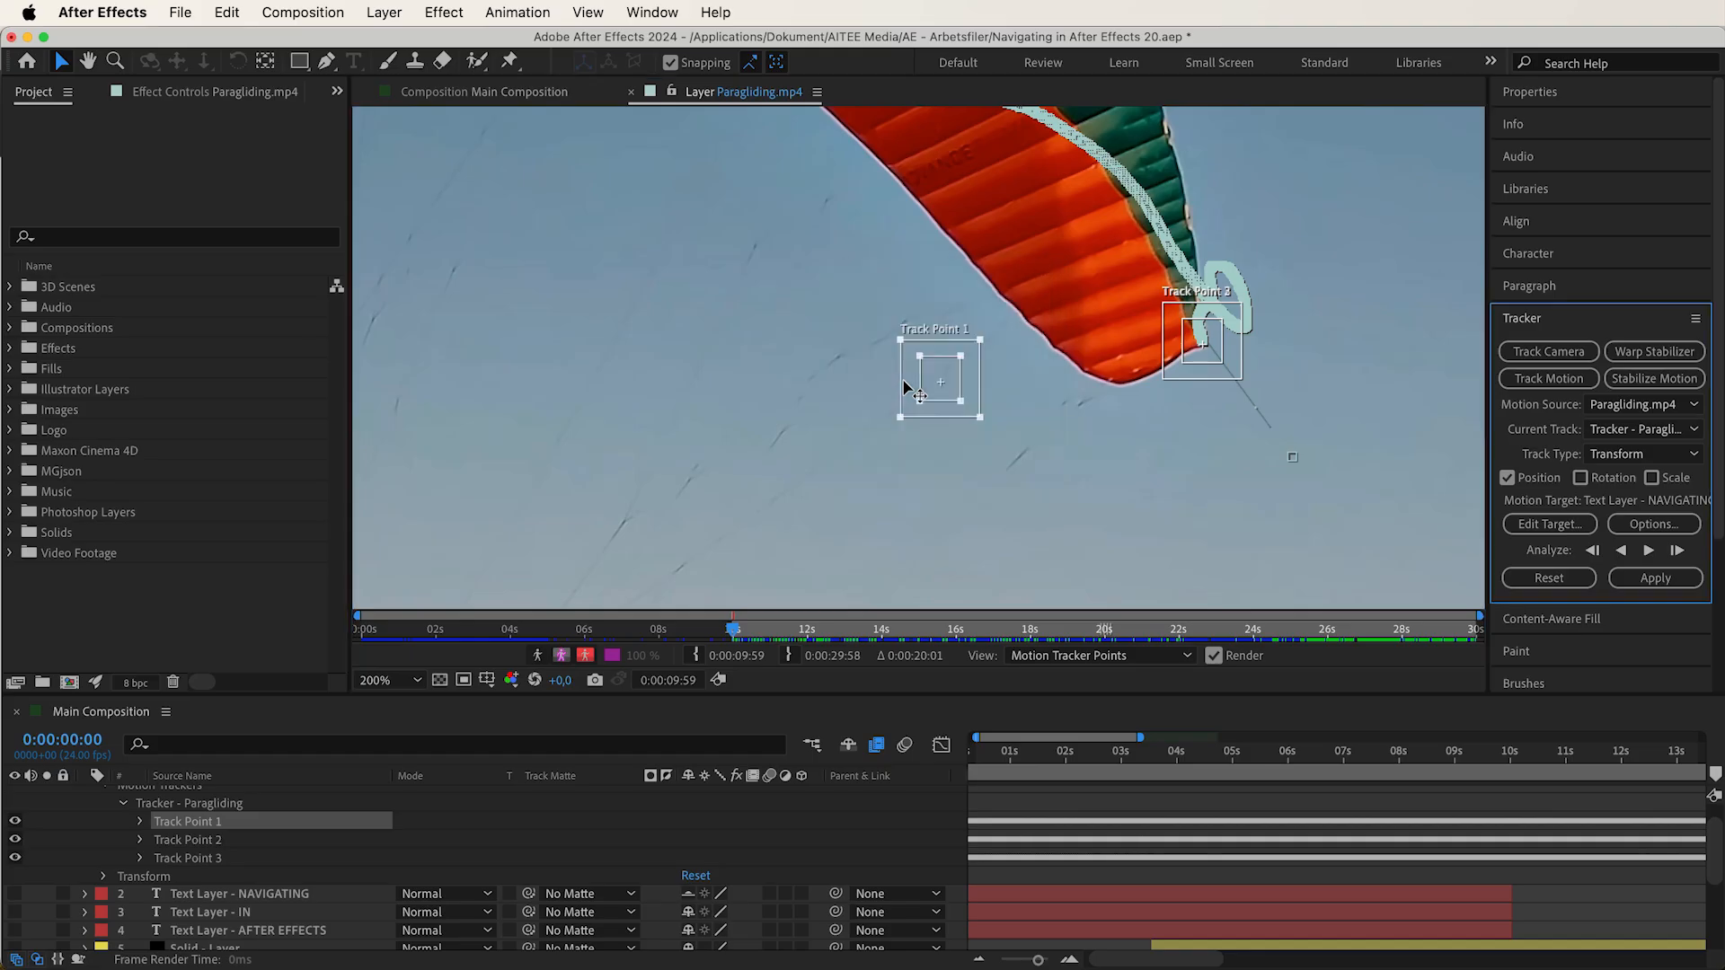
click(1169, 385)
drag(1169, 385, 1156, 509)
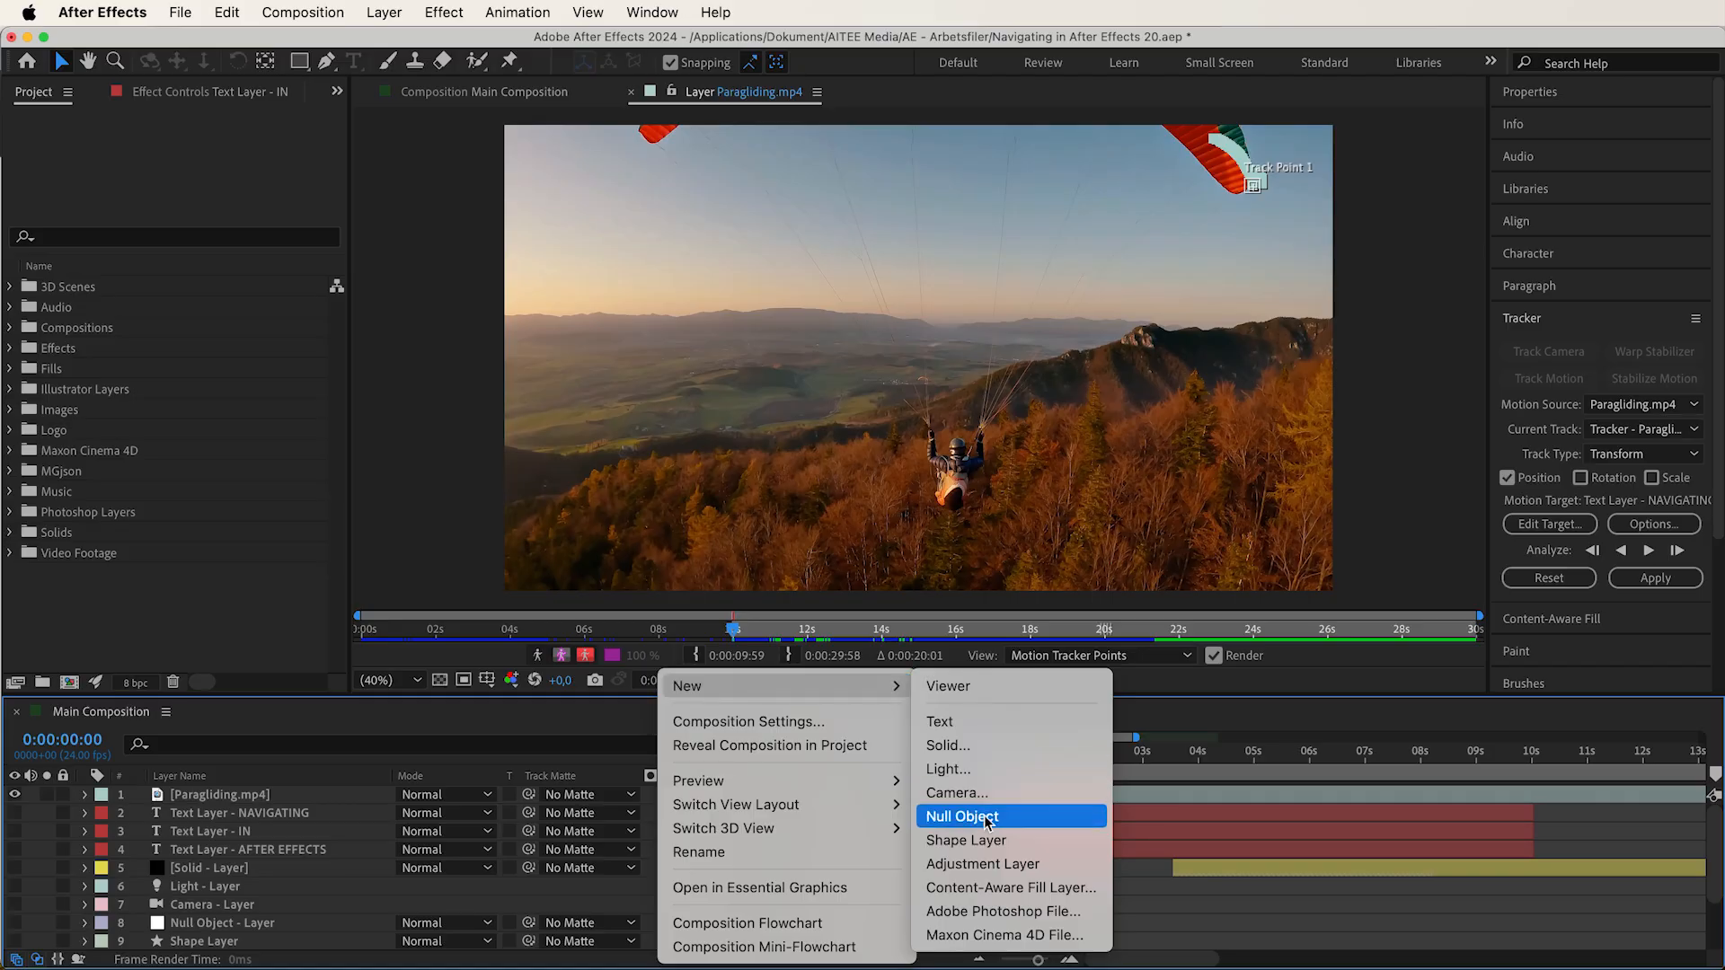
Add a null object to Main Composition and rename it Tracking - Null
click(987, 818)
key(Return)
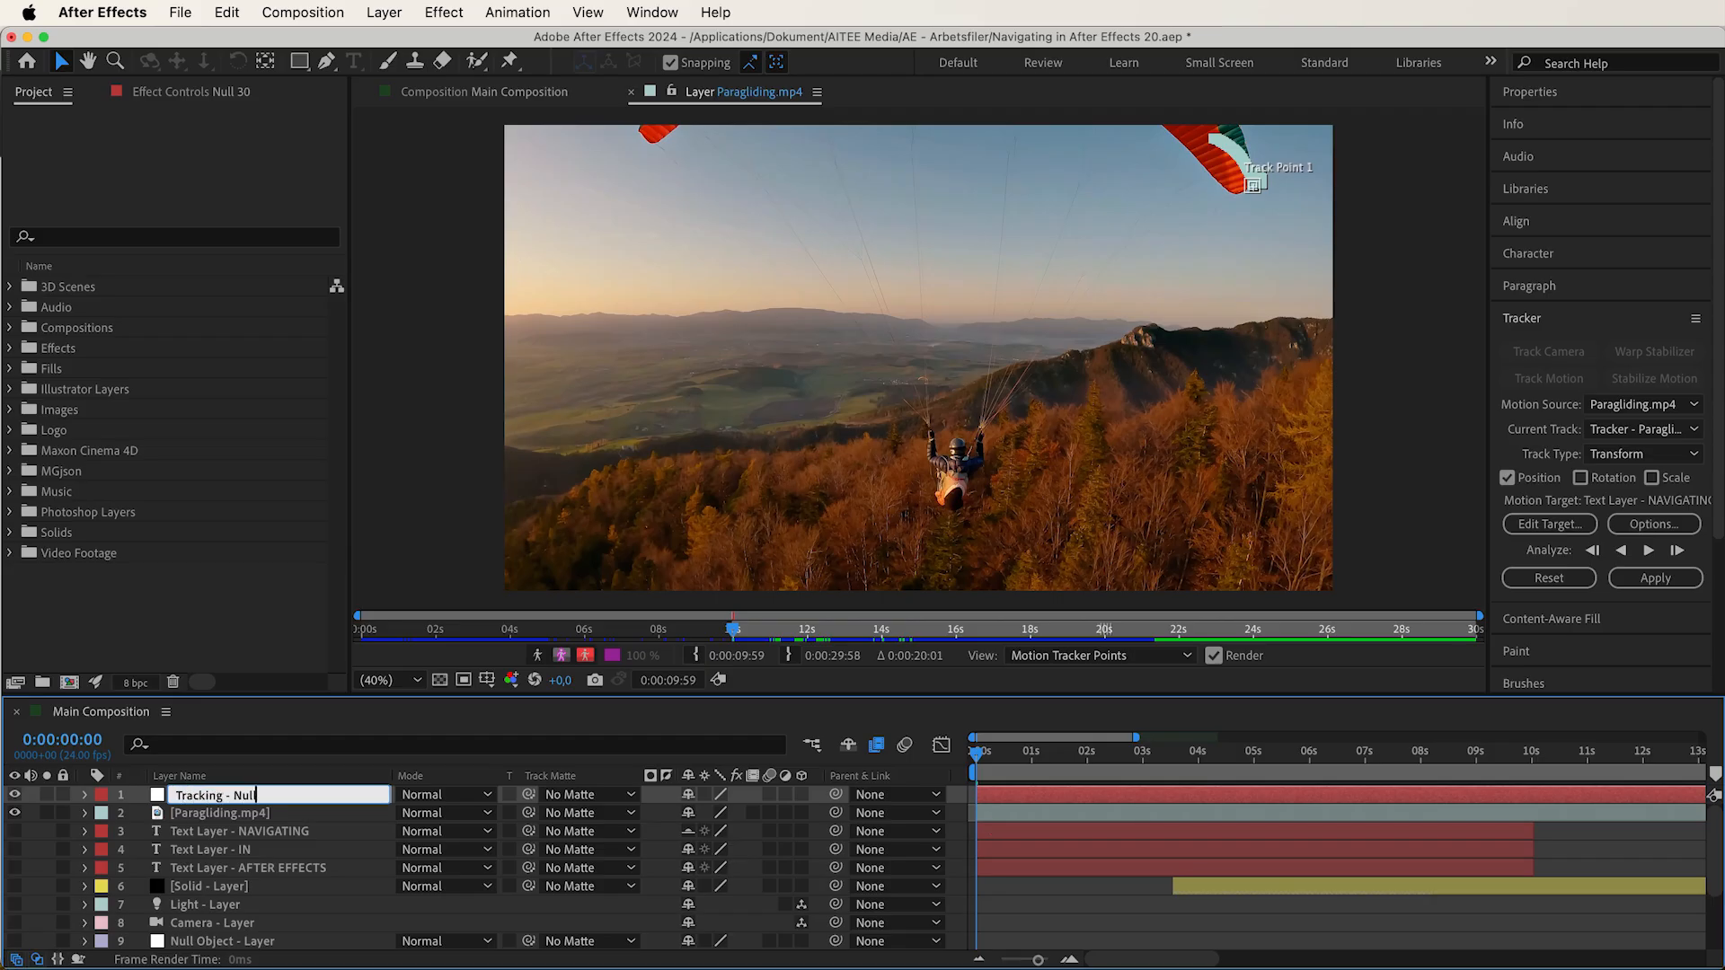
key(Return)
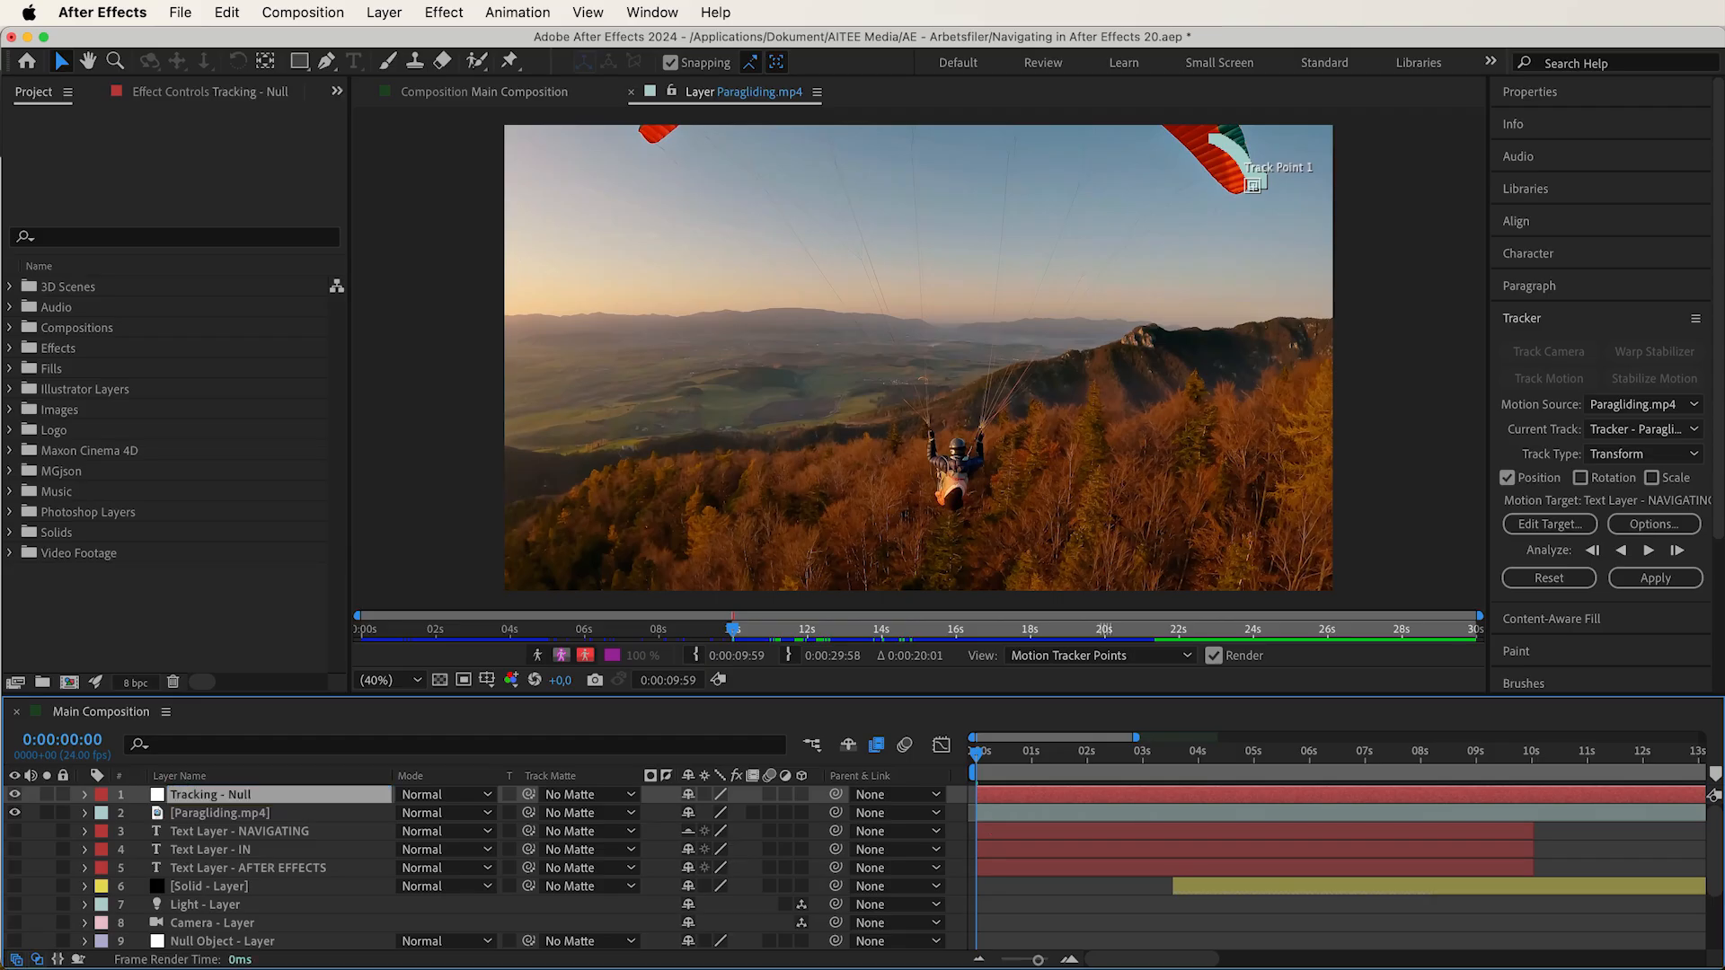
Set the tracker's motion target to the Tracking - Null layer
click(1543, 527)
click(1013, 566)
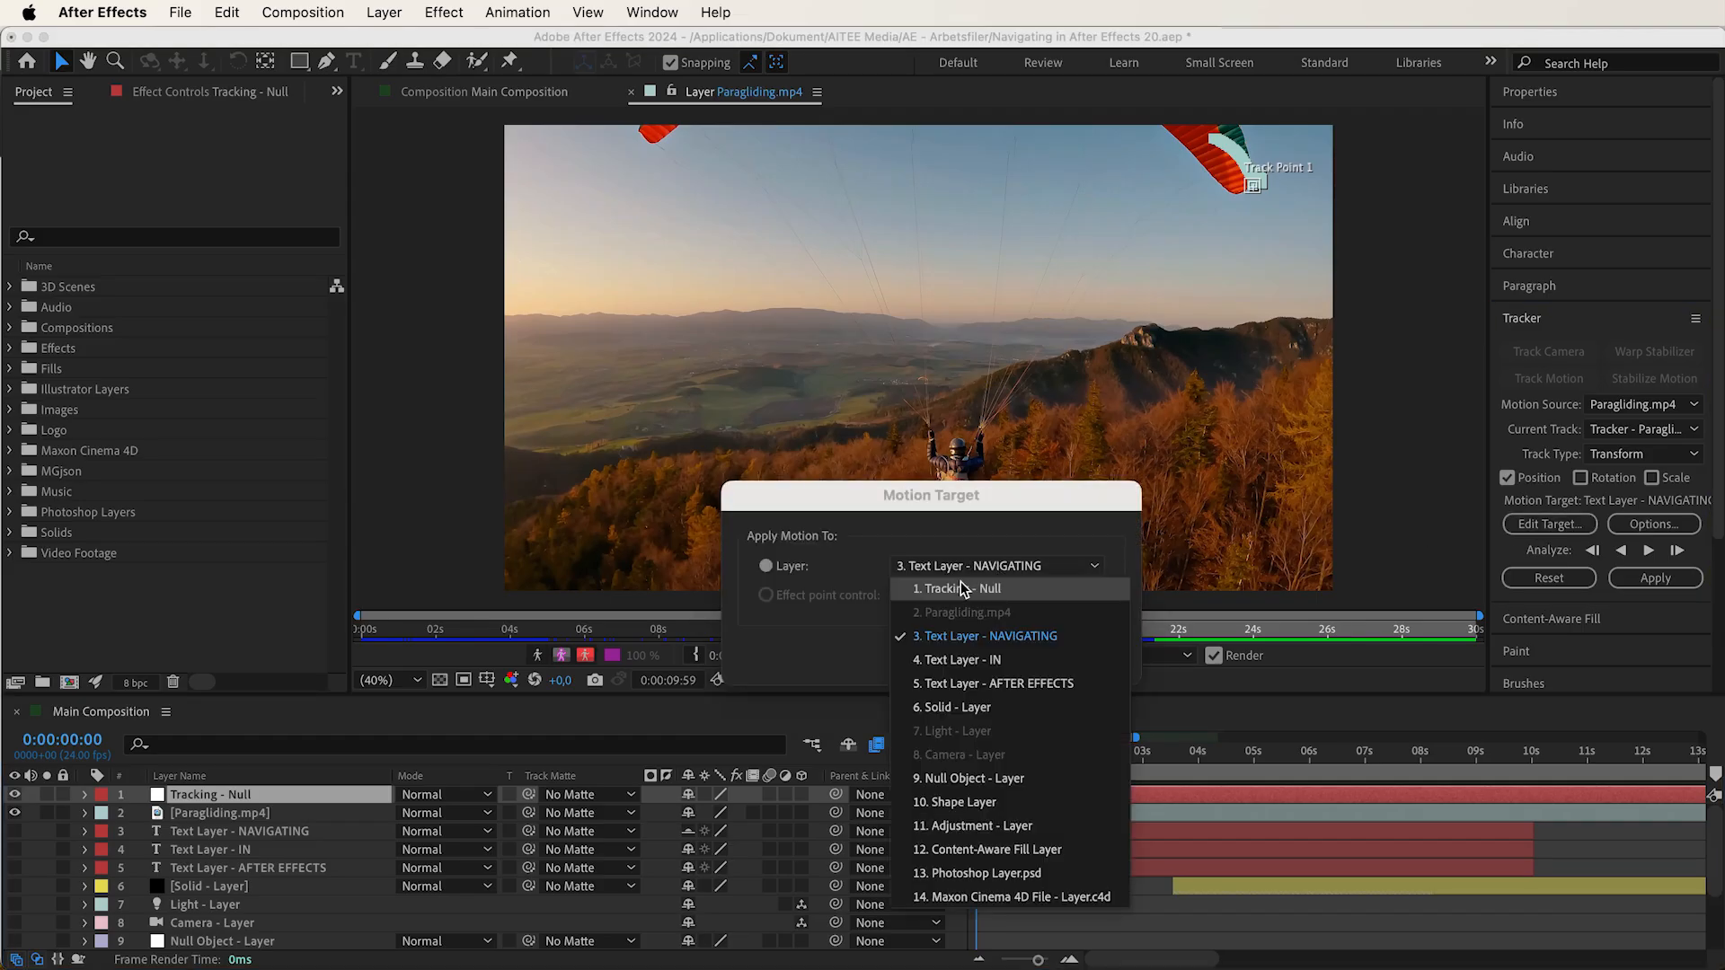
click(965, 590)
click(1078, 658)
Apply the tracking data to the motion target in the X and Y dimensions
click(1653, 580)
click(1022, 578)
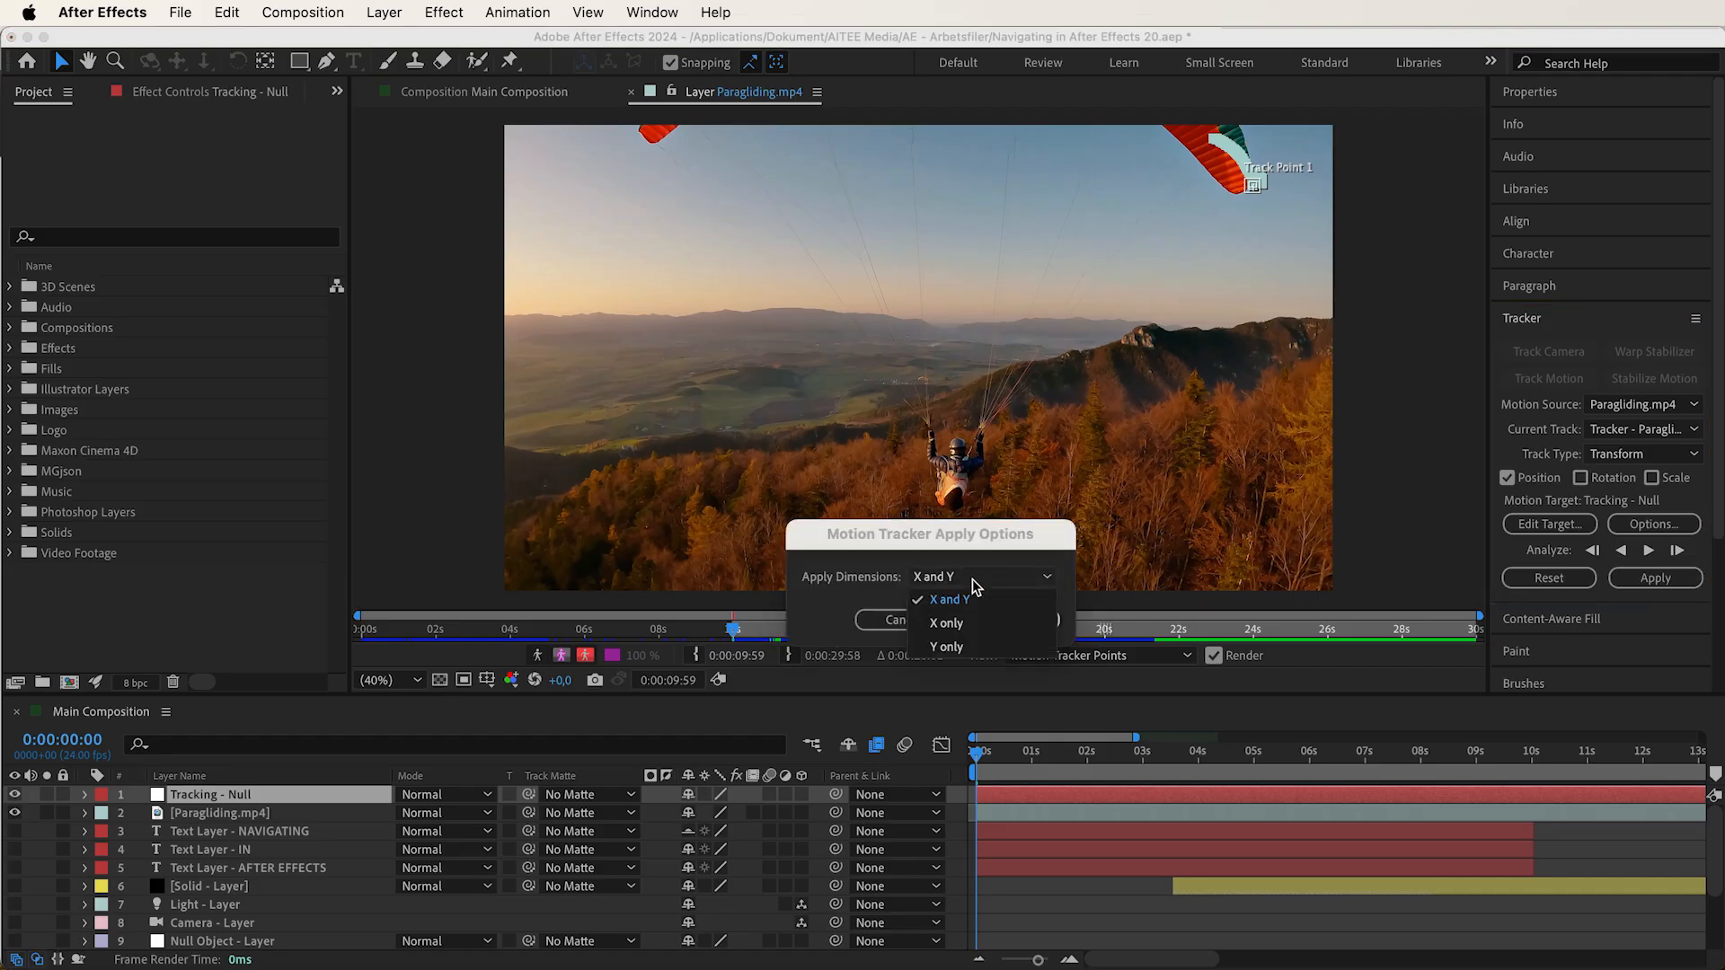
click(951, 600)
click(1010, 621)
Inspect the Position keyframes in the Transform properties of Tracking - Null, and collapse the layer
click(84, 795)
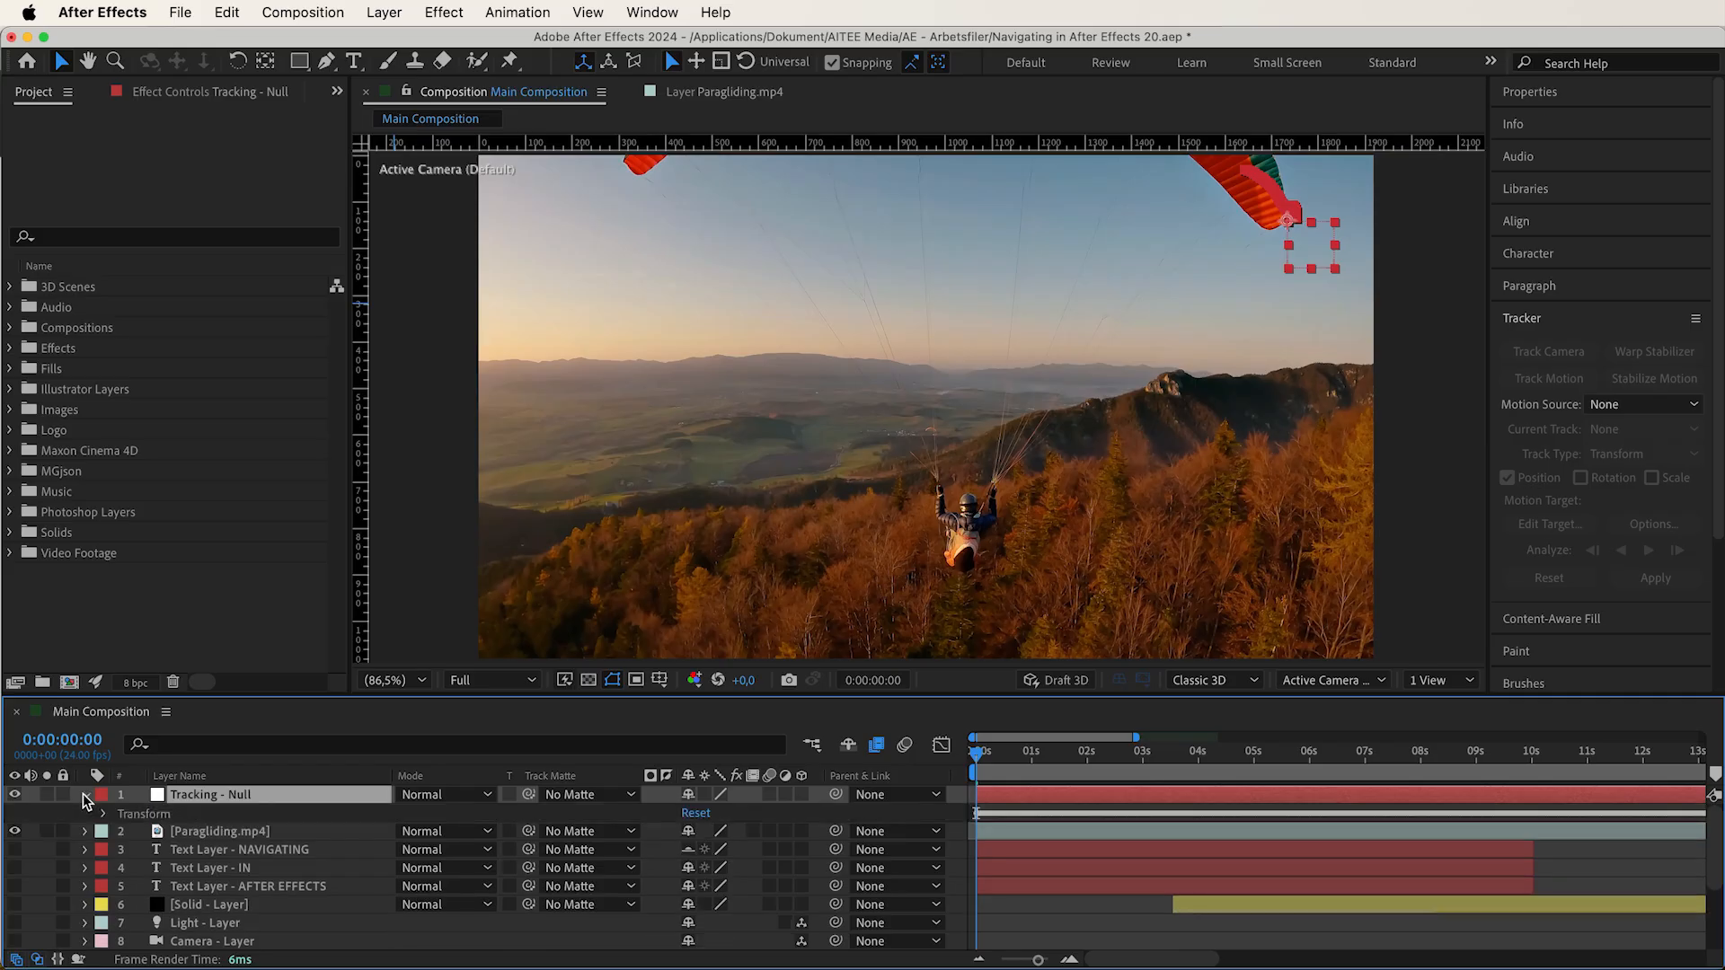
click(99, 813)
click(182, 852)
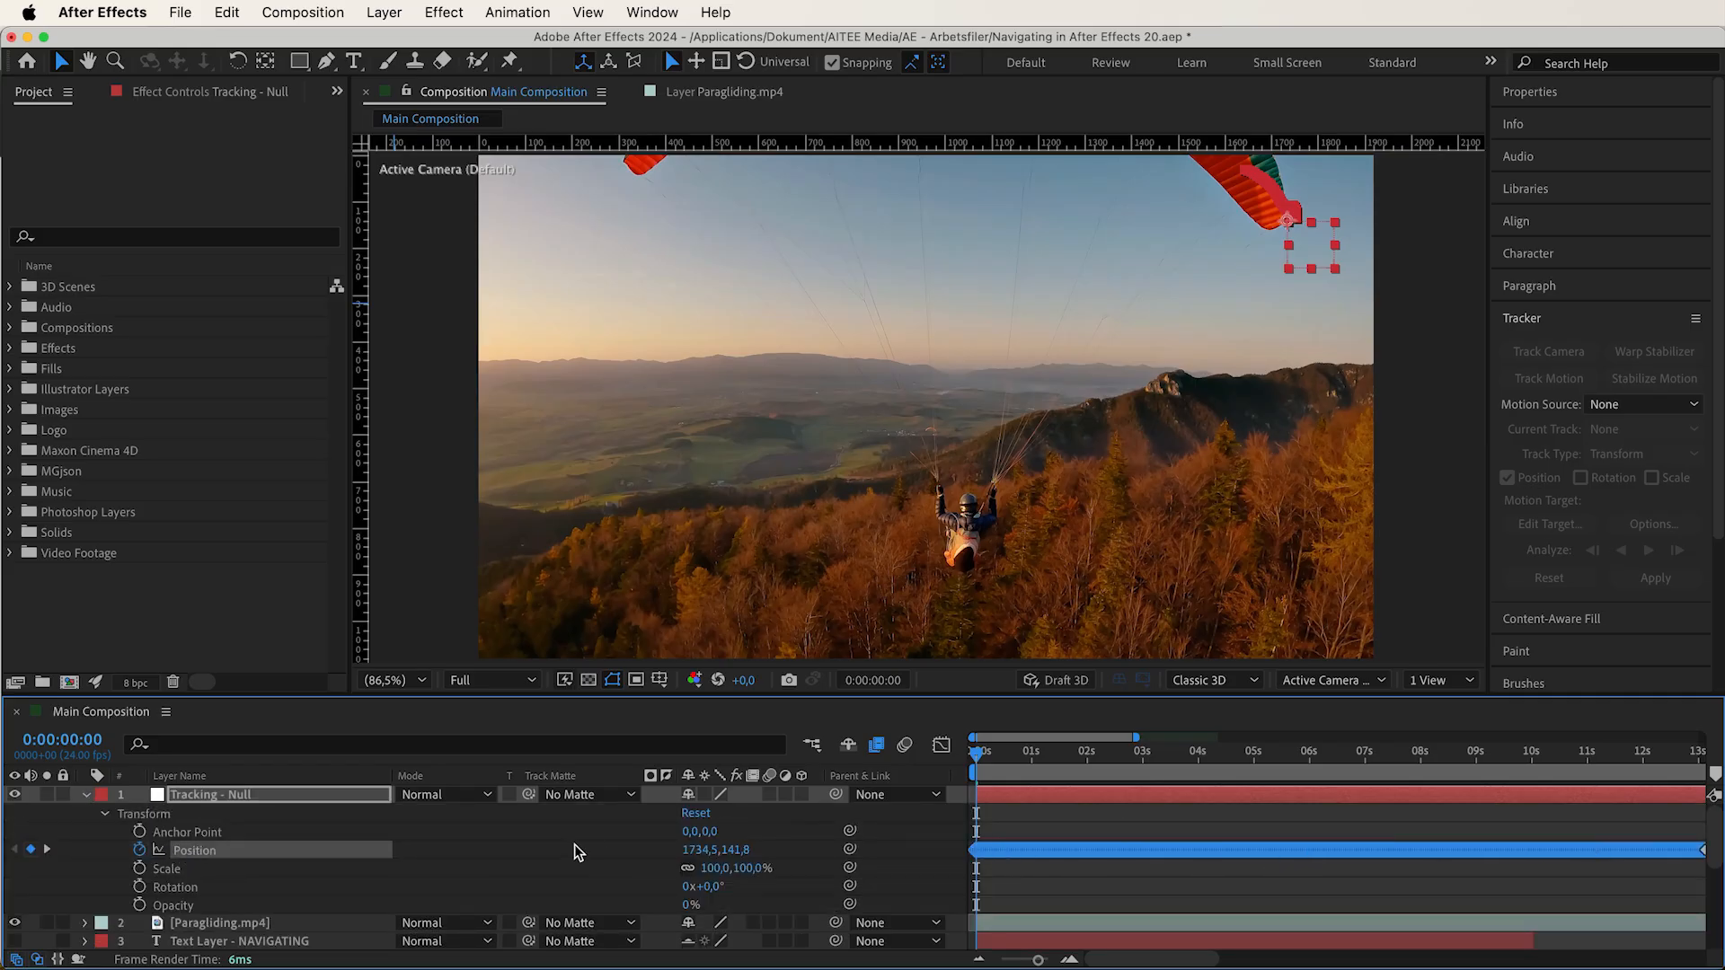
click(86, 795)
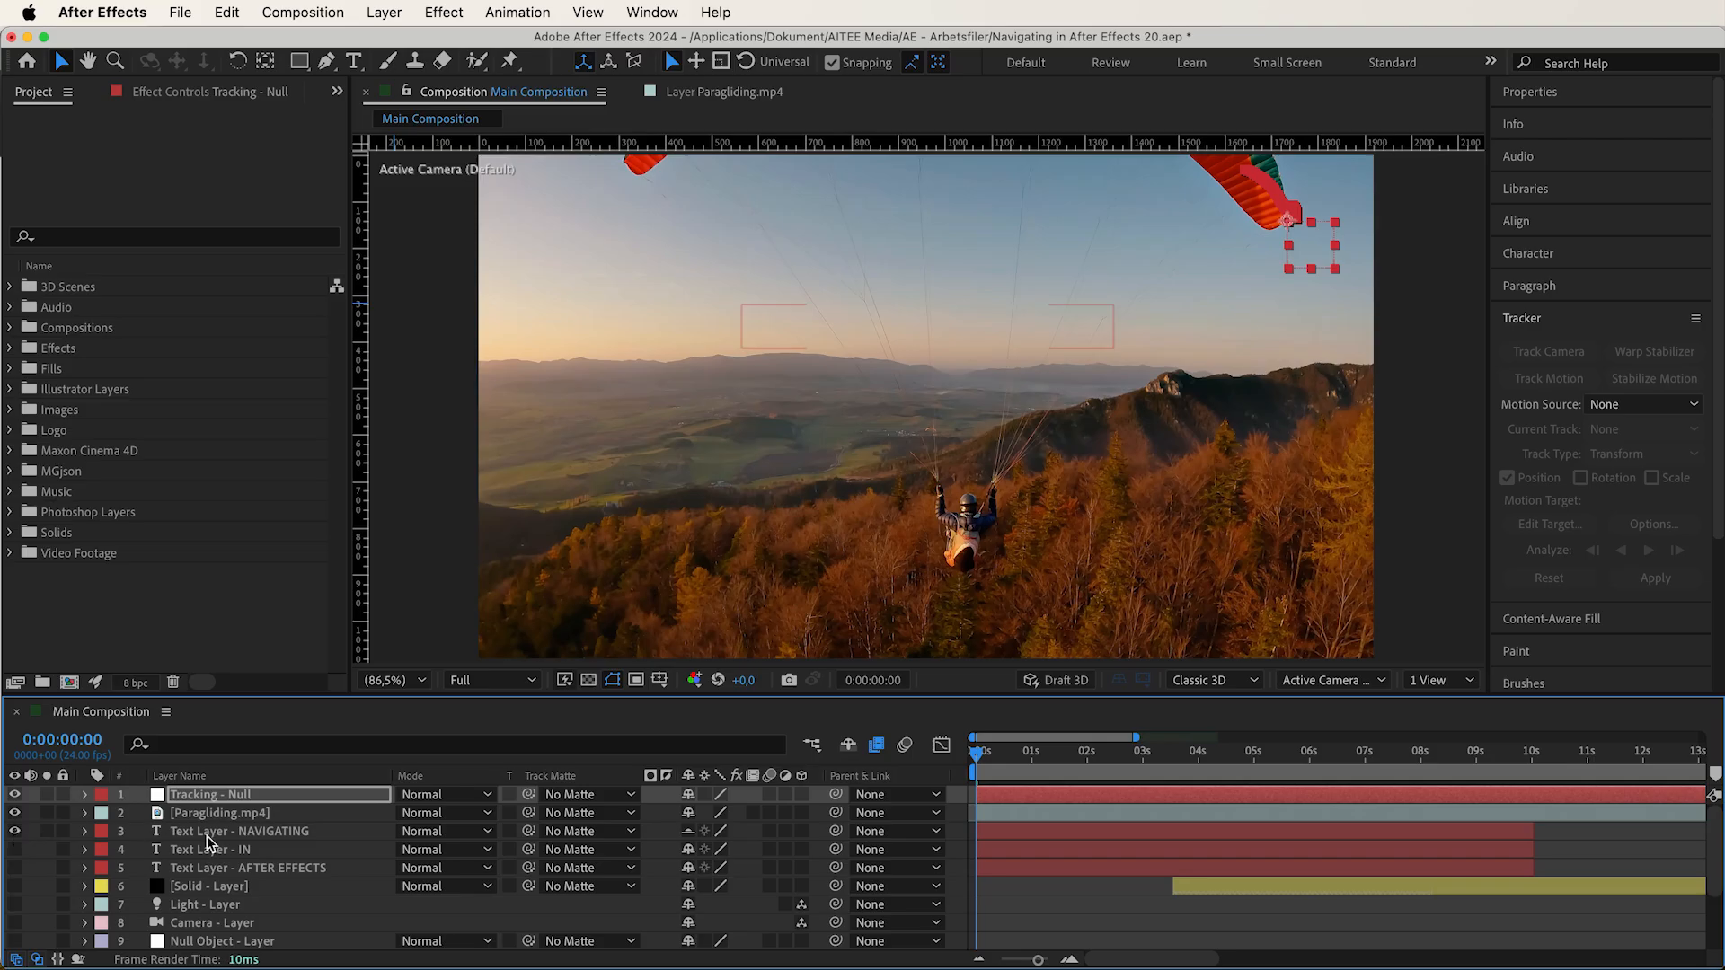
Move the NAVIGATING text layer to the top of the layer stack and set its Scale to 50% and Rotation to 90°
click(238, 833)
drag(238, 837, 240, 800)
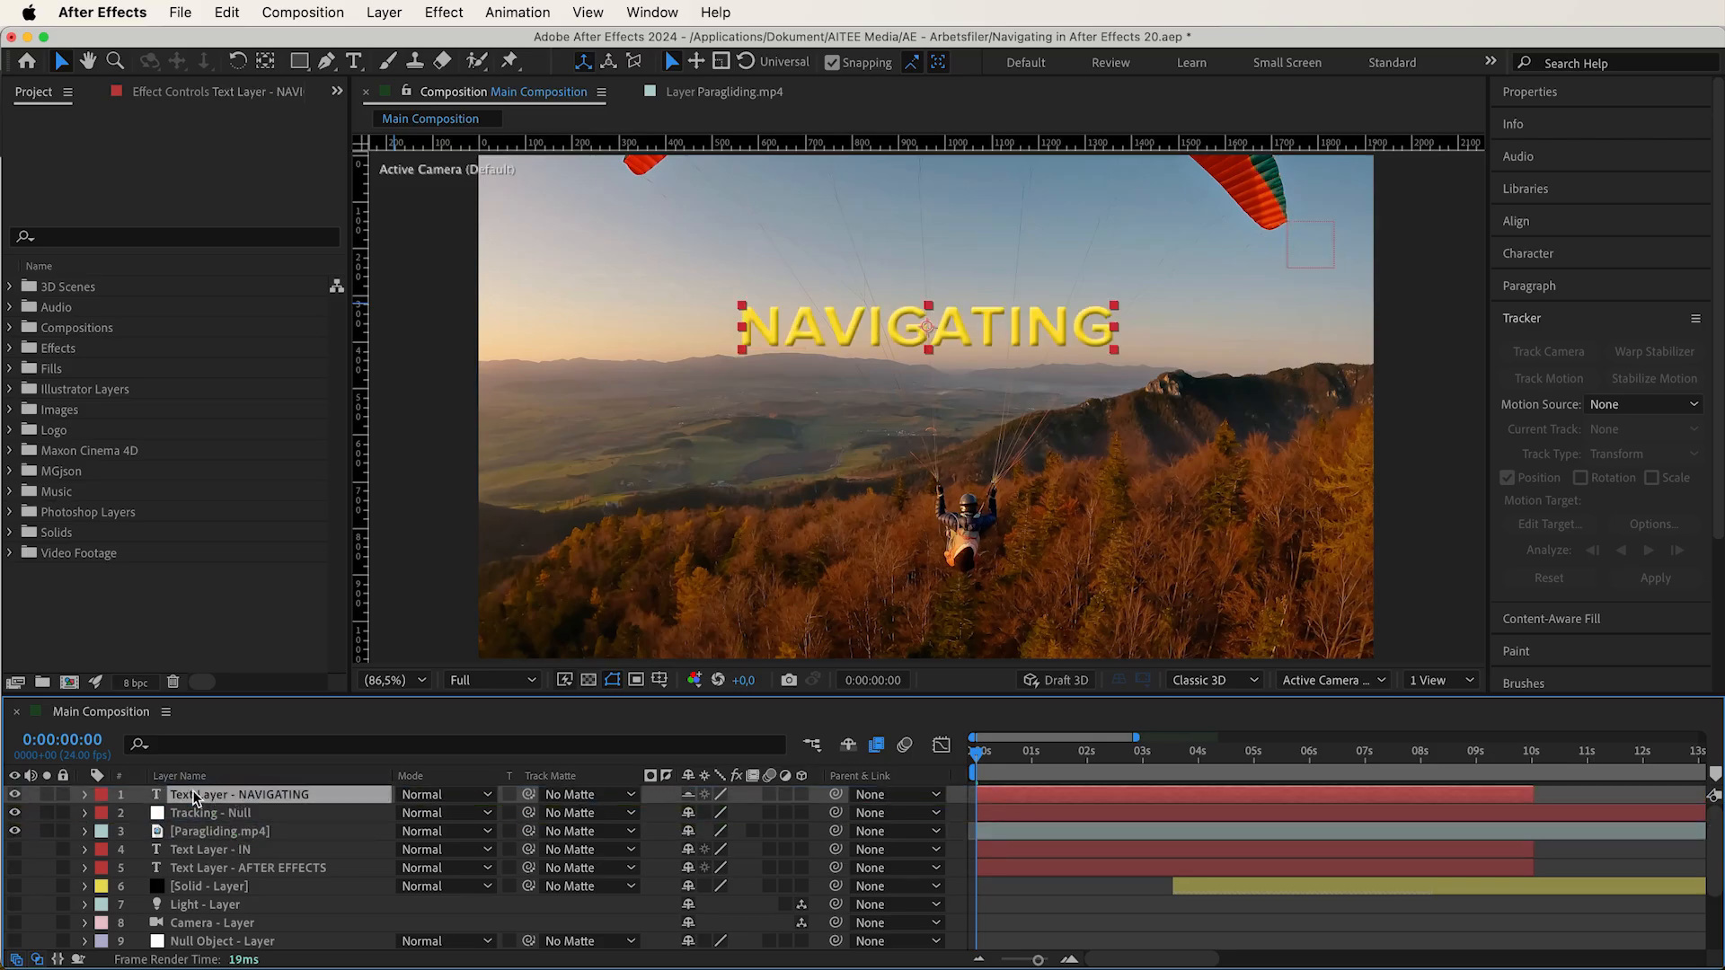
click(85, 795)
click(195, 888)
click(723, 892)
text(50)
key(Return)
click(710, 904)
text(90)
key(Return)
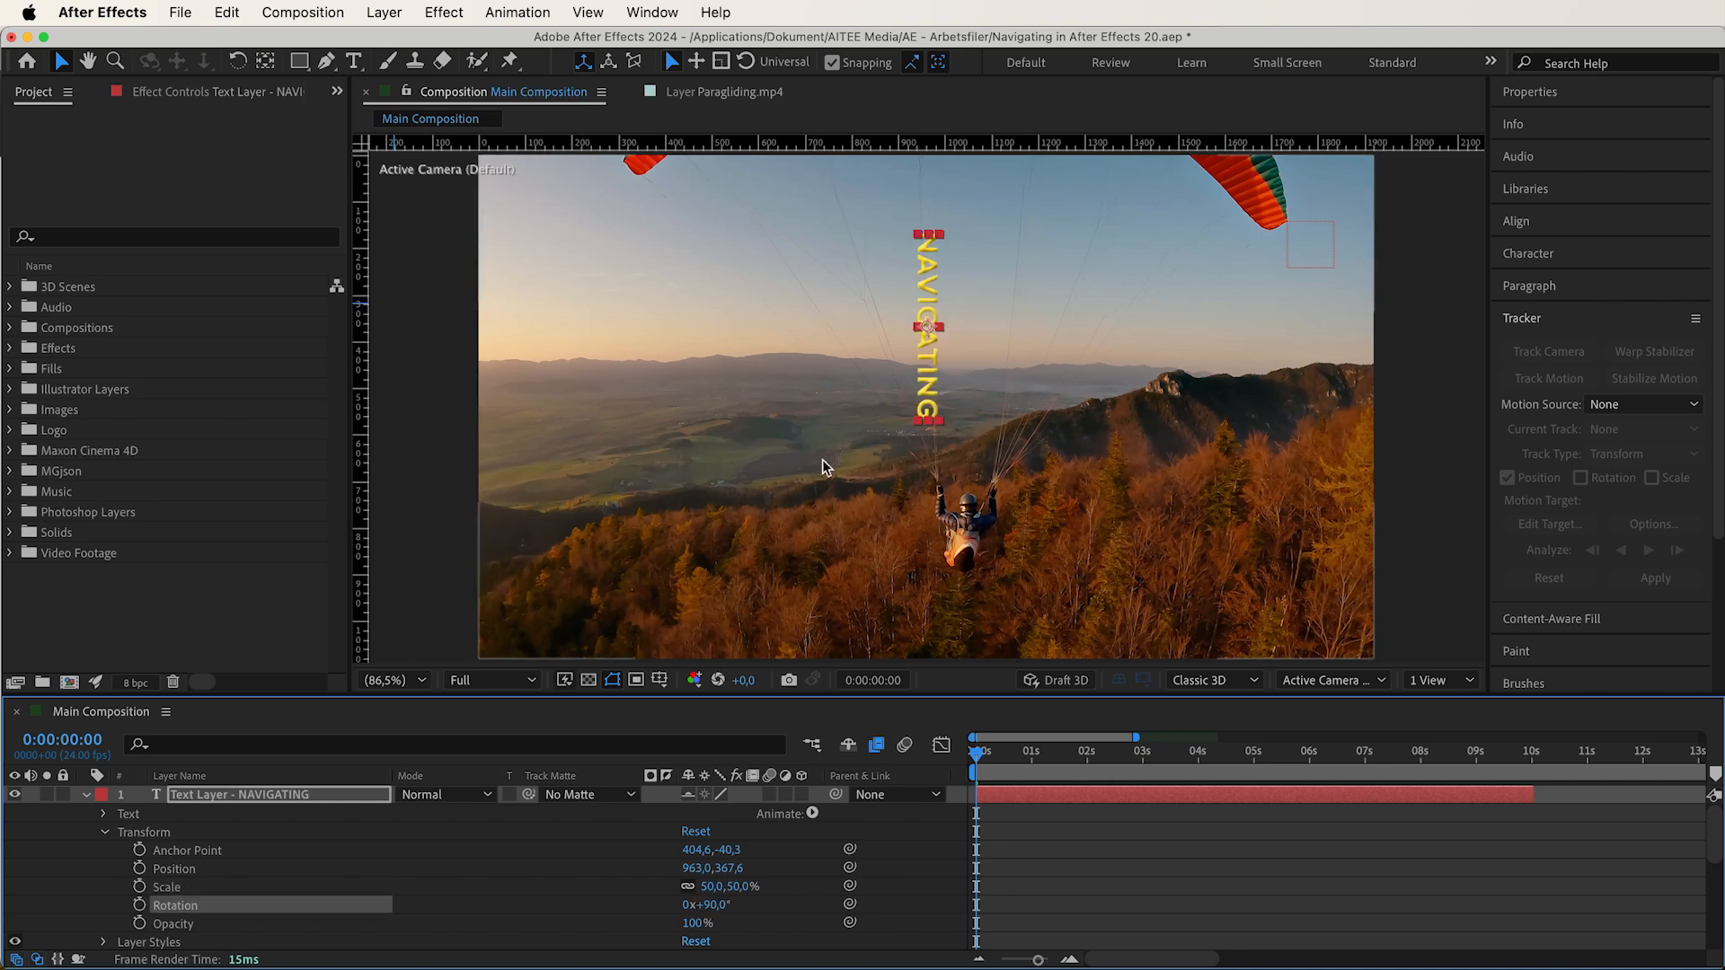
Move the NAVIGATING text's anchor point to the start of the word and place the text at the wing tip
key(y)
drag(928, 326, 1291, 238)
key(v)
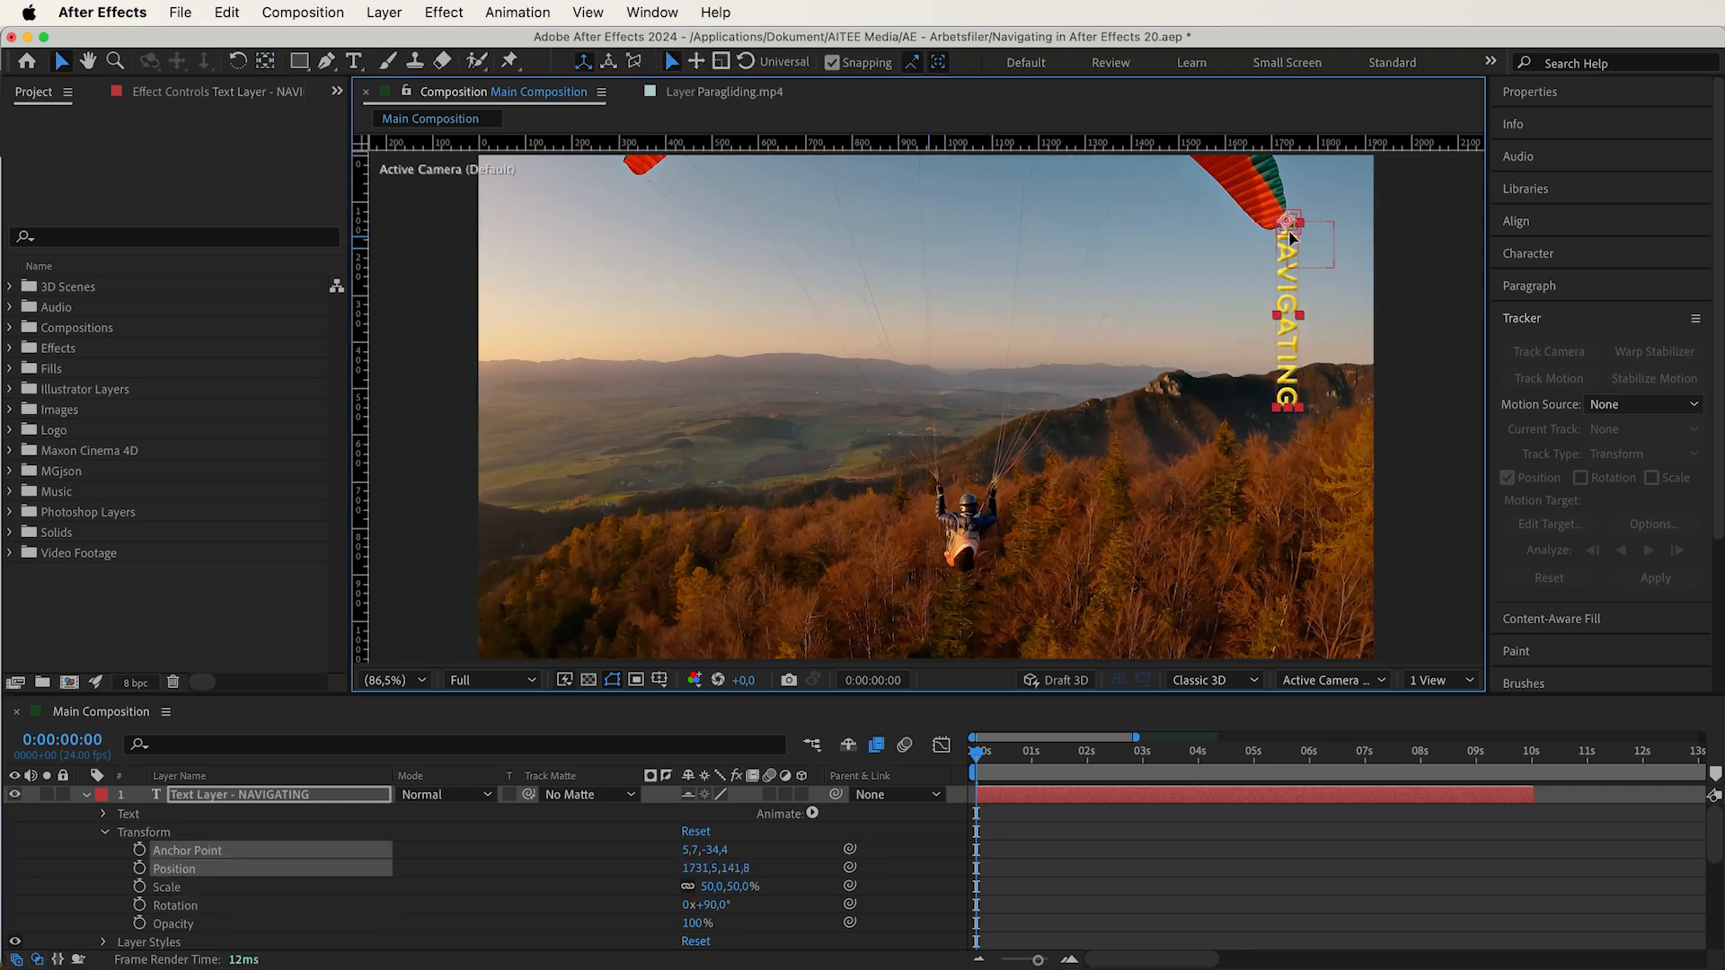
Add Icon - LOGO - adobe-after-effects.png from the Logo folder below the NAVIGATING text and set its Scale to 2%
click(10, 430)
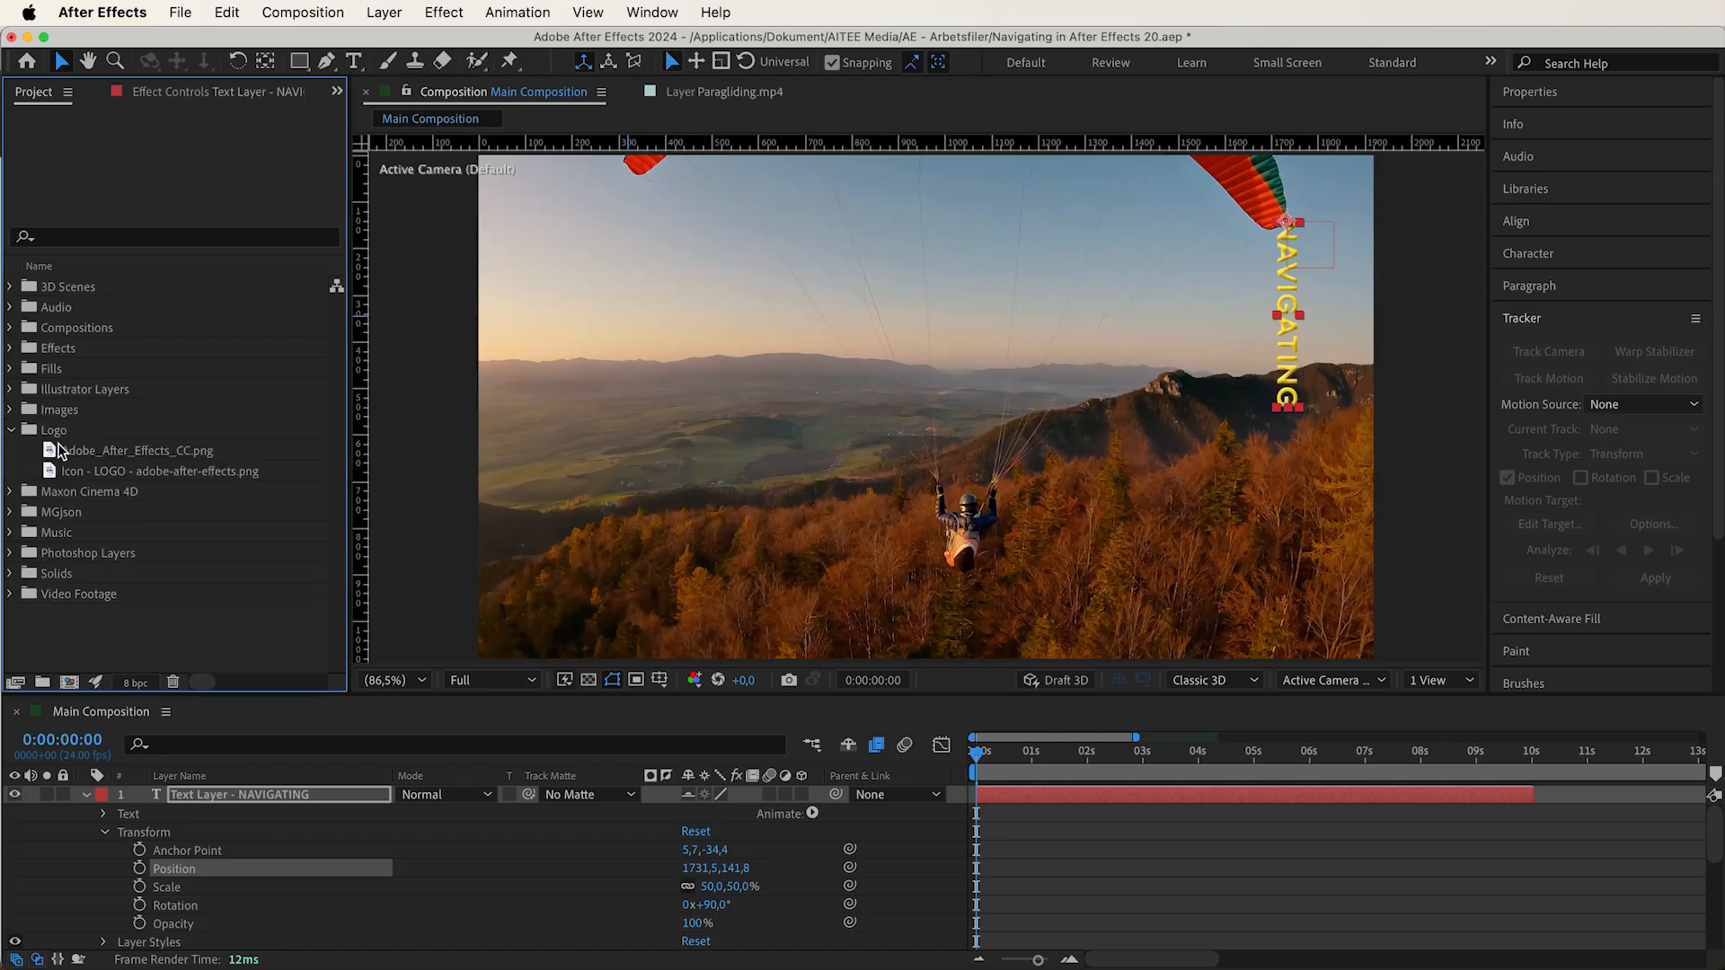
drag(106, 473, 1282, 434)
click(86, 795)
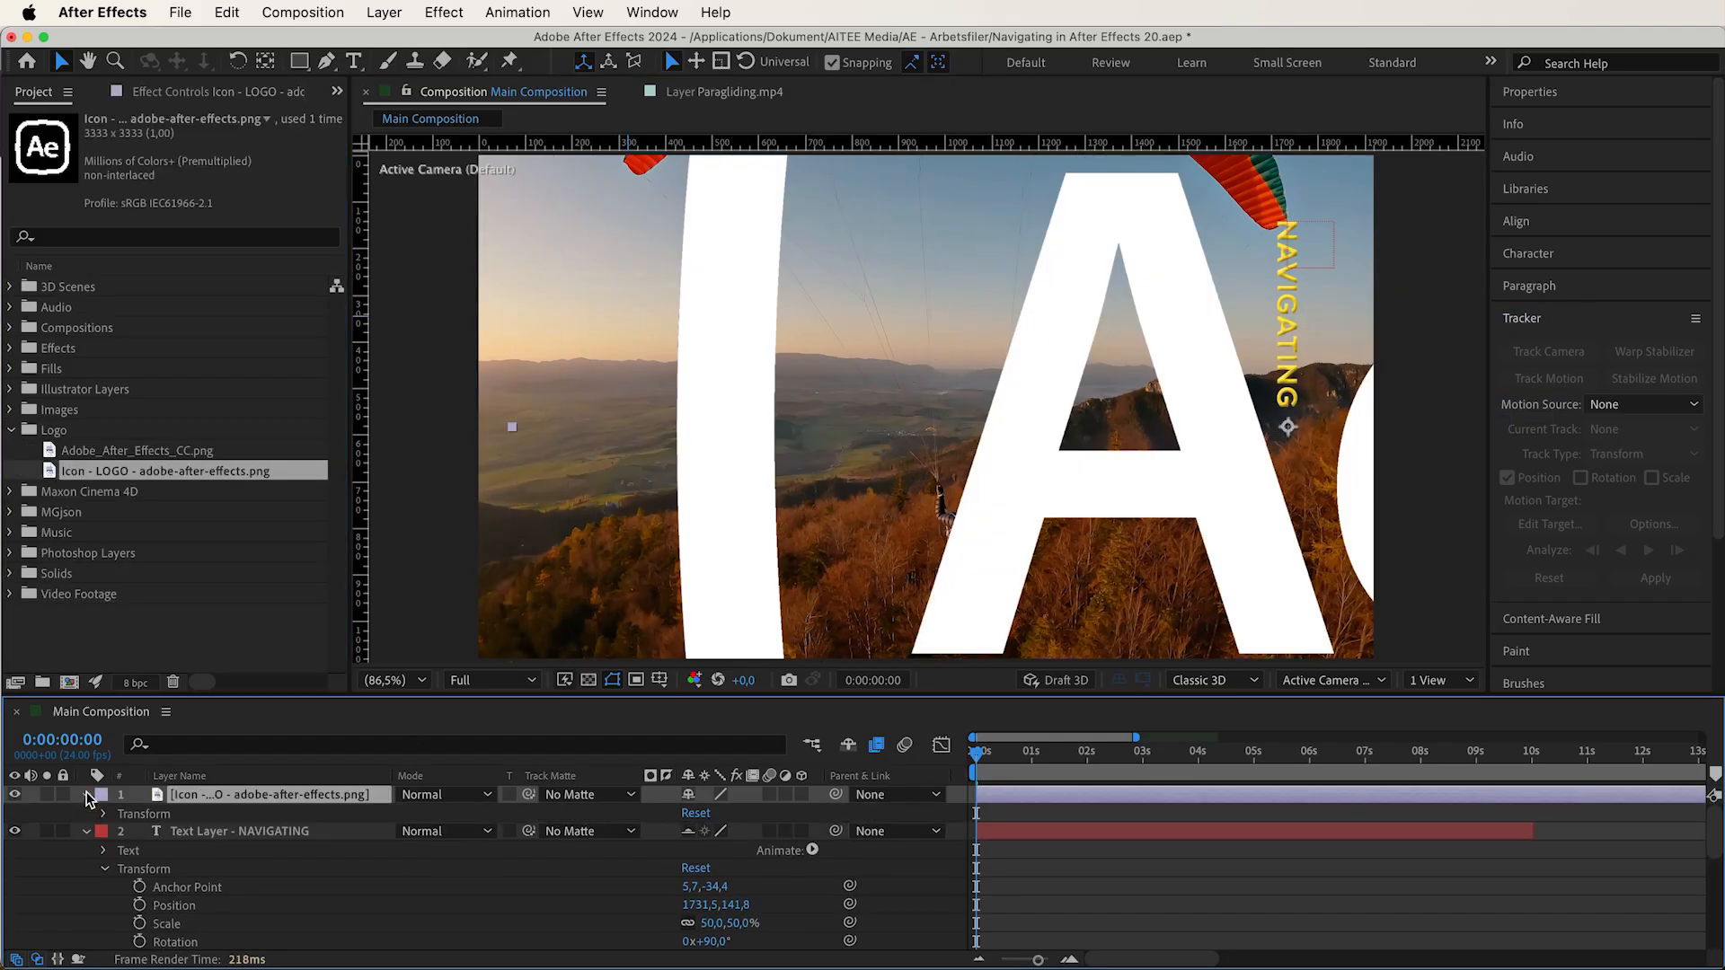
click(104, 814)
click(716, 869)
text(5,0,5,0)
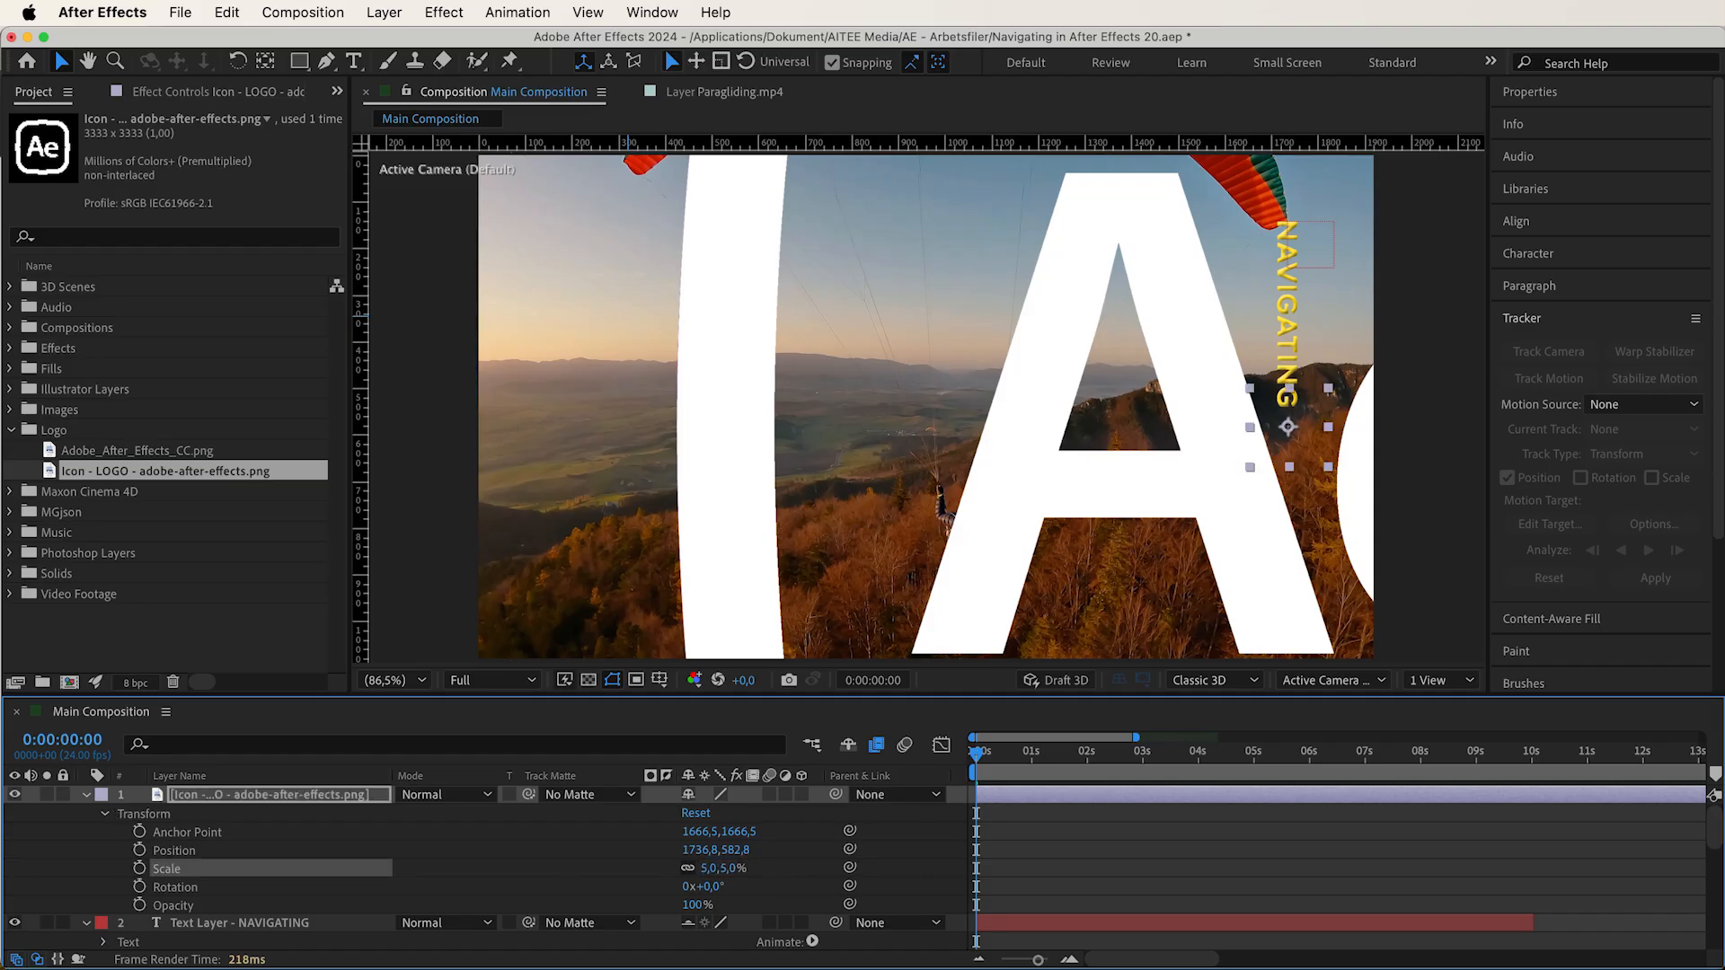
key(Tab)
key(Return)
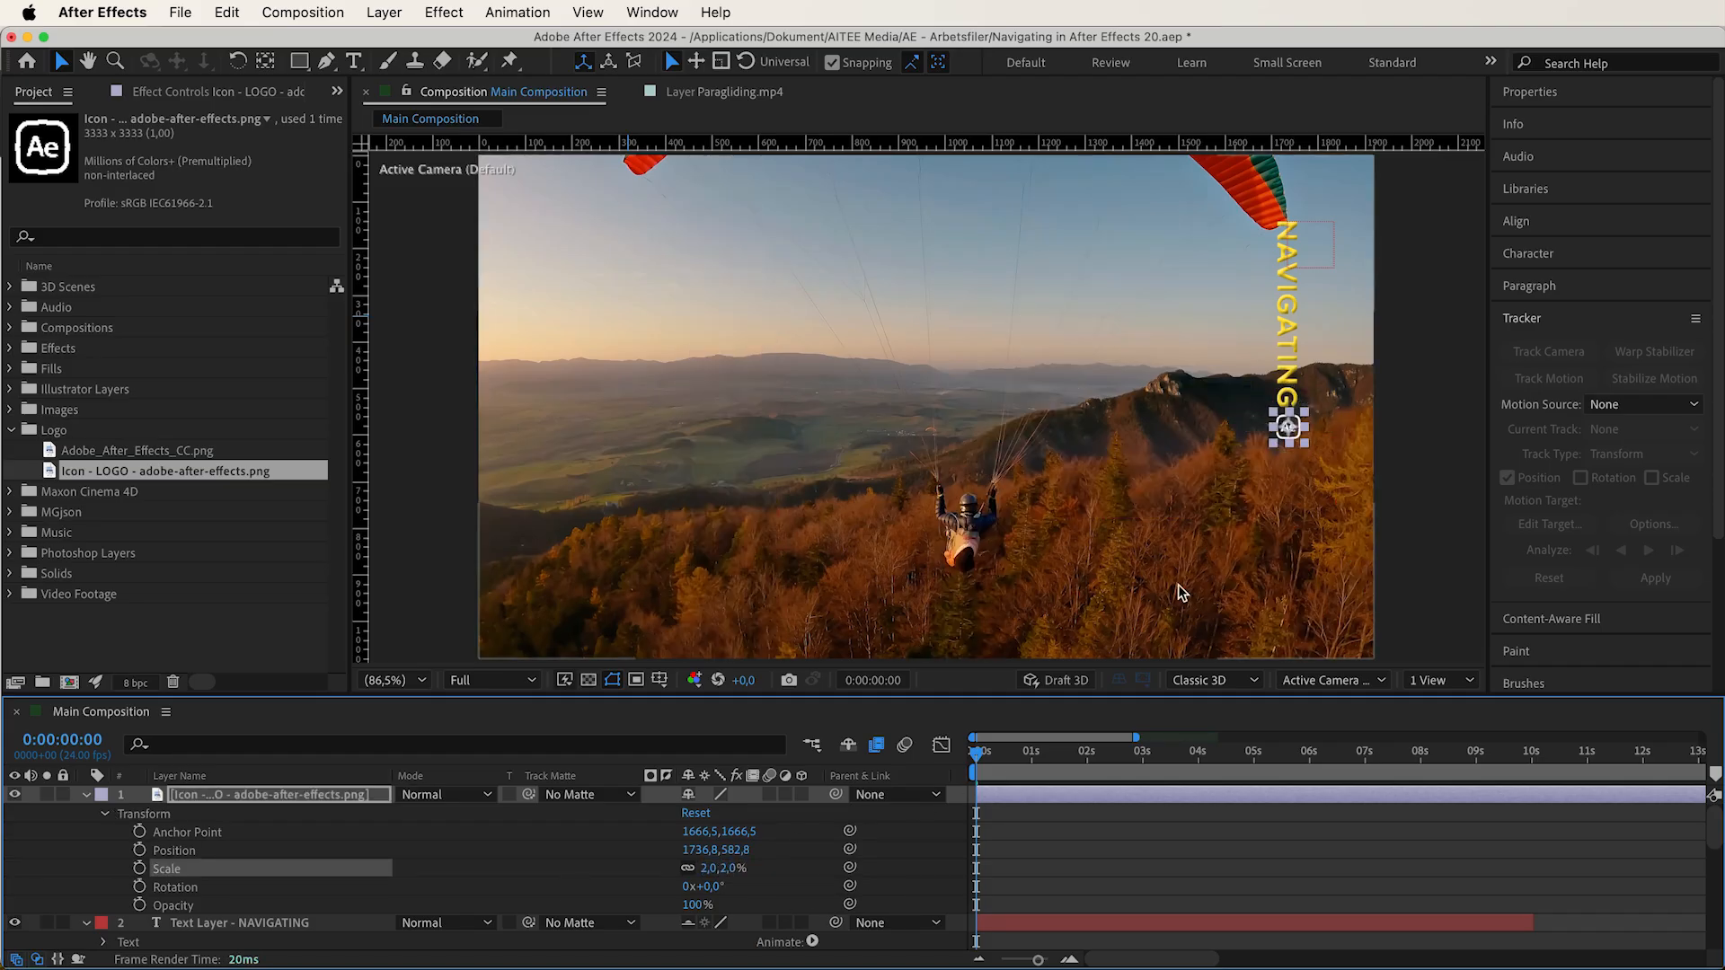
Align the logo directly under the end of the NAVIGATING text, and collapse the logo and text layers
drag(1290, 425, 1289, 421)
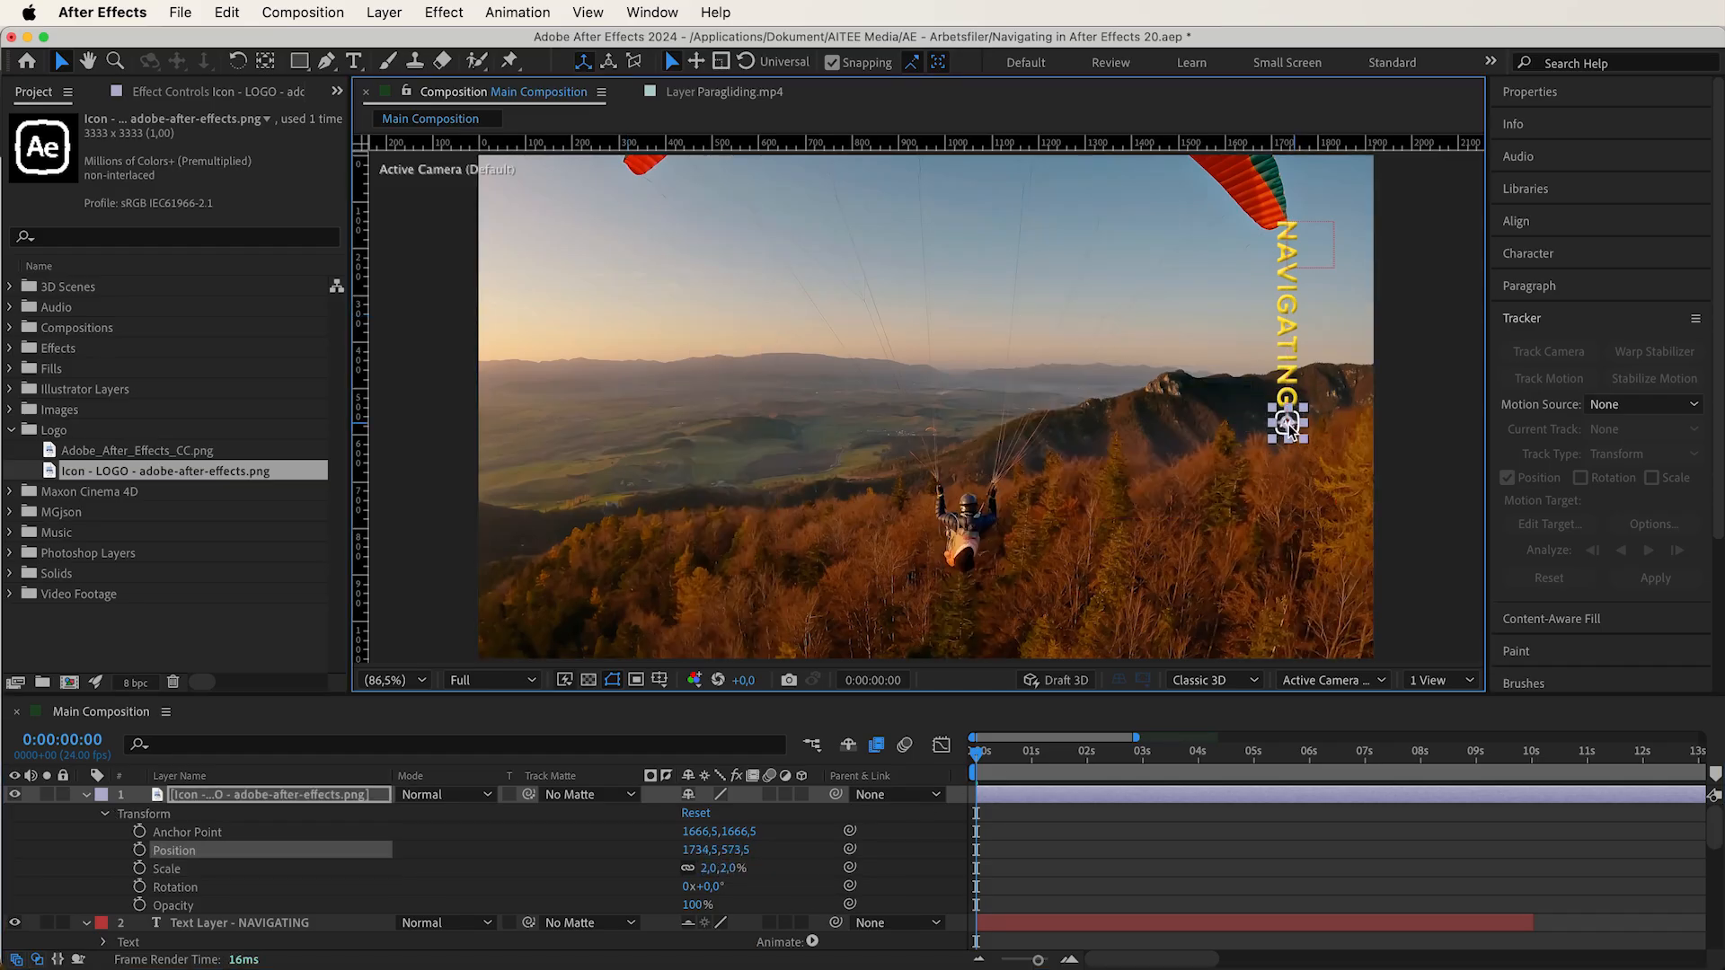
click(949, 842)
click(86, 794)
click(86, 813)
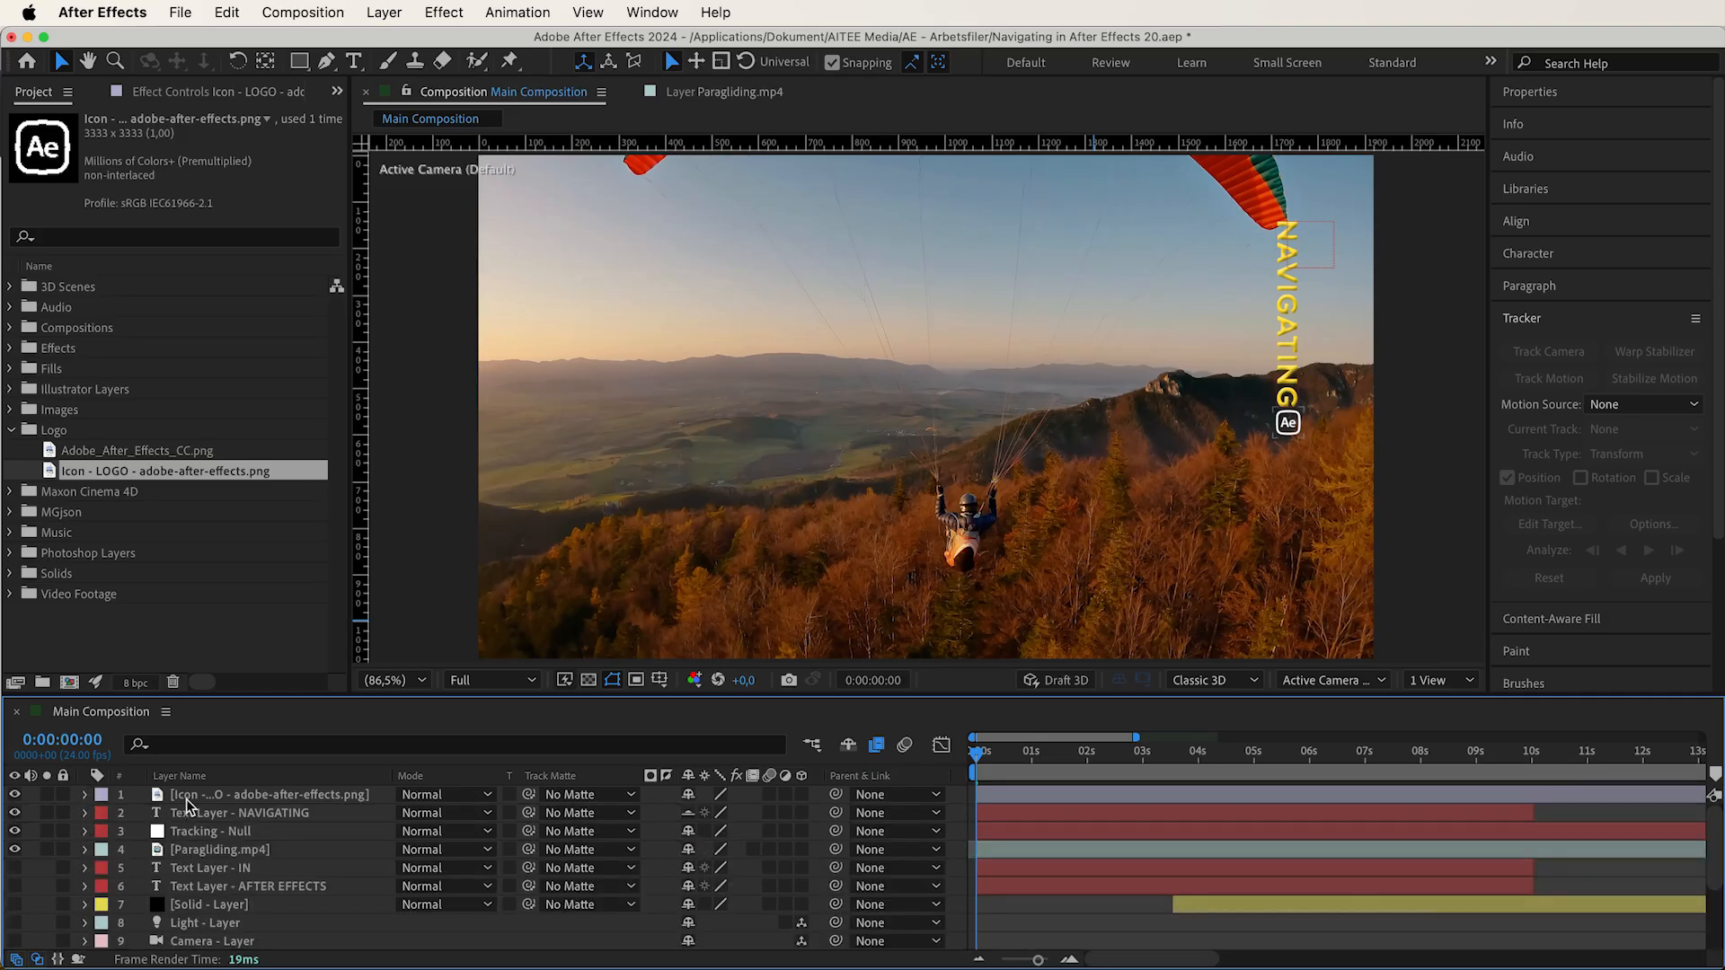
Parent the logo and NAVIGATING text layers to Tracking - Null and play back the composition
click(191, 796)
shift+click(200, 814)
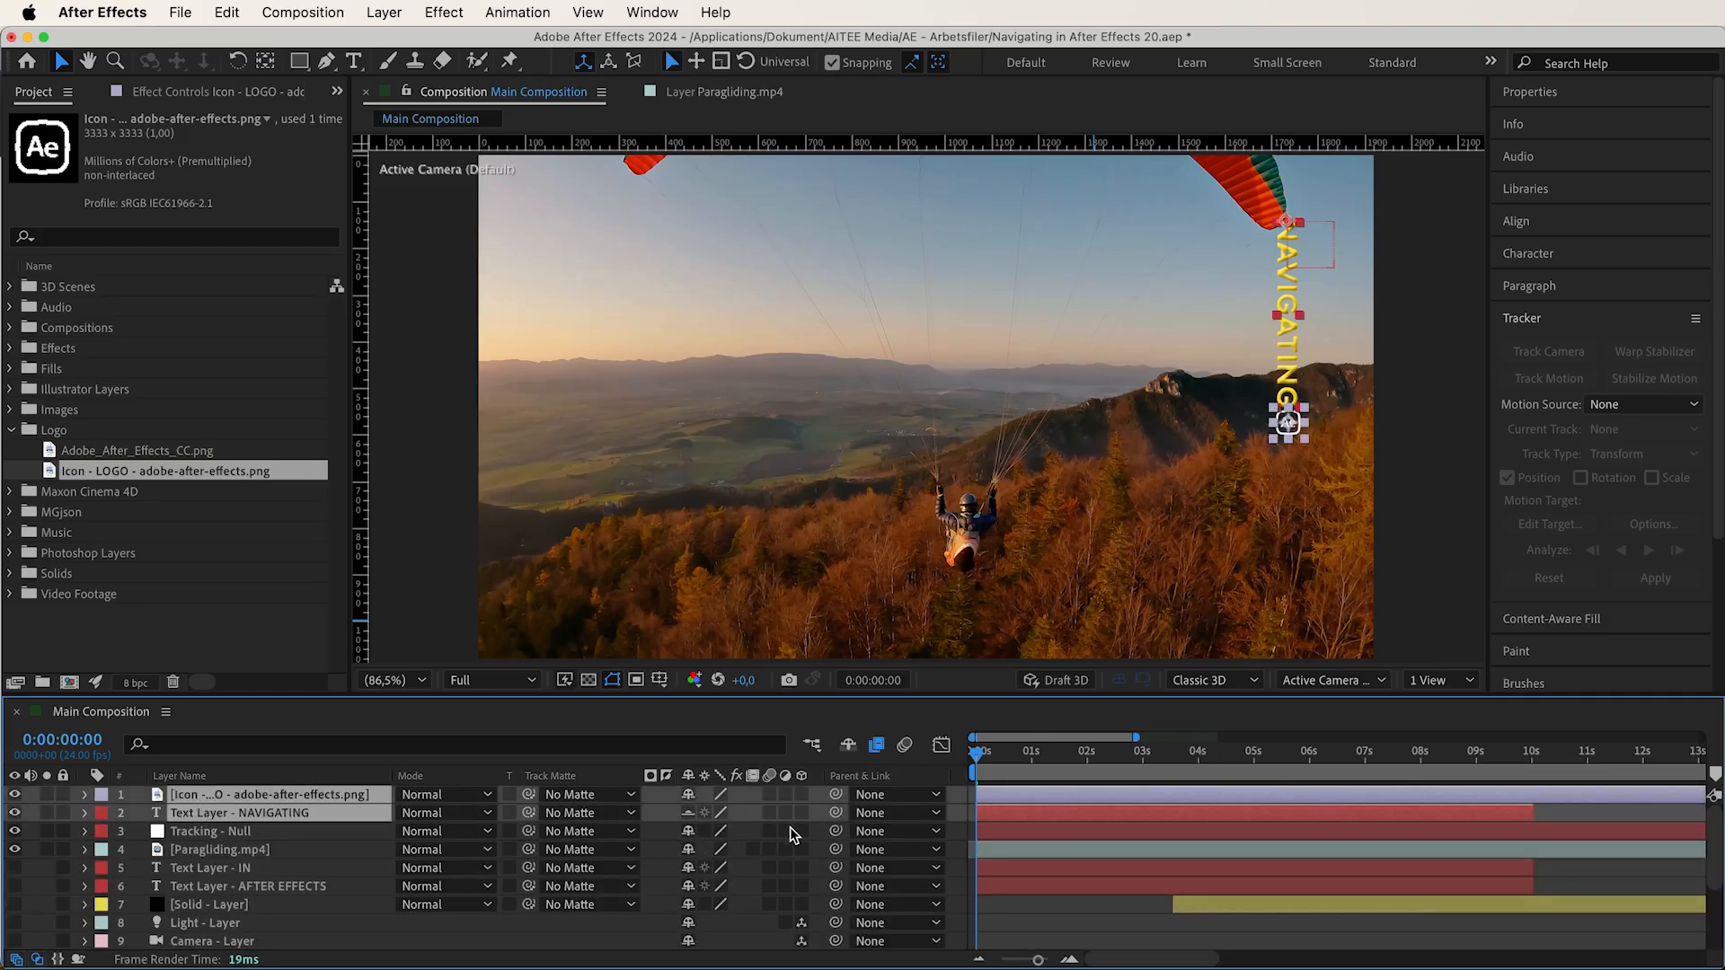
drag(836, 813, 334, 837)
key(space)
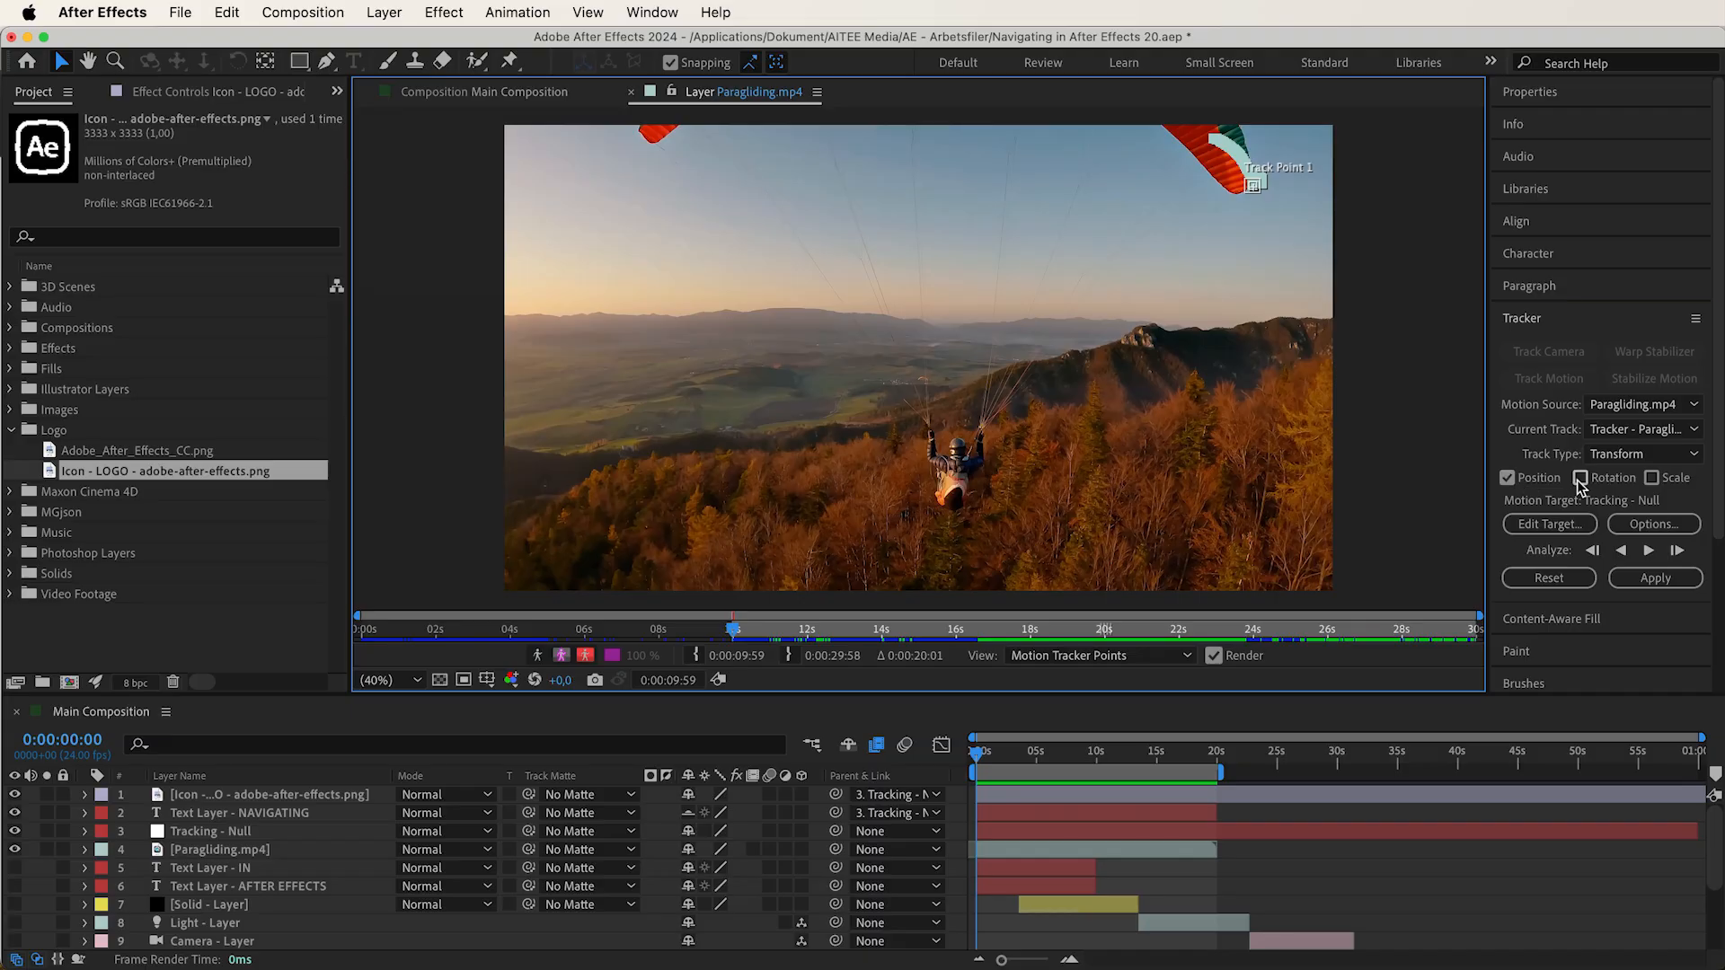
Enable rotation tracking for Paragliding.mp4 and place Track Point 2 on the paraglider's raised hand
click(1580, 482)
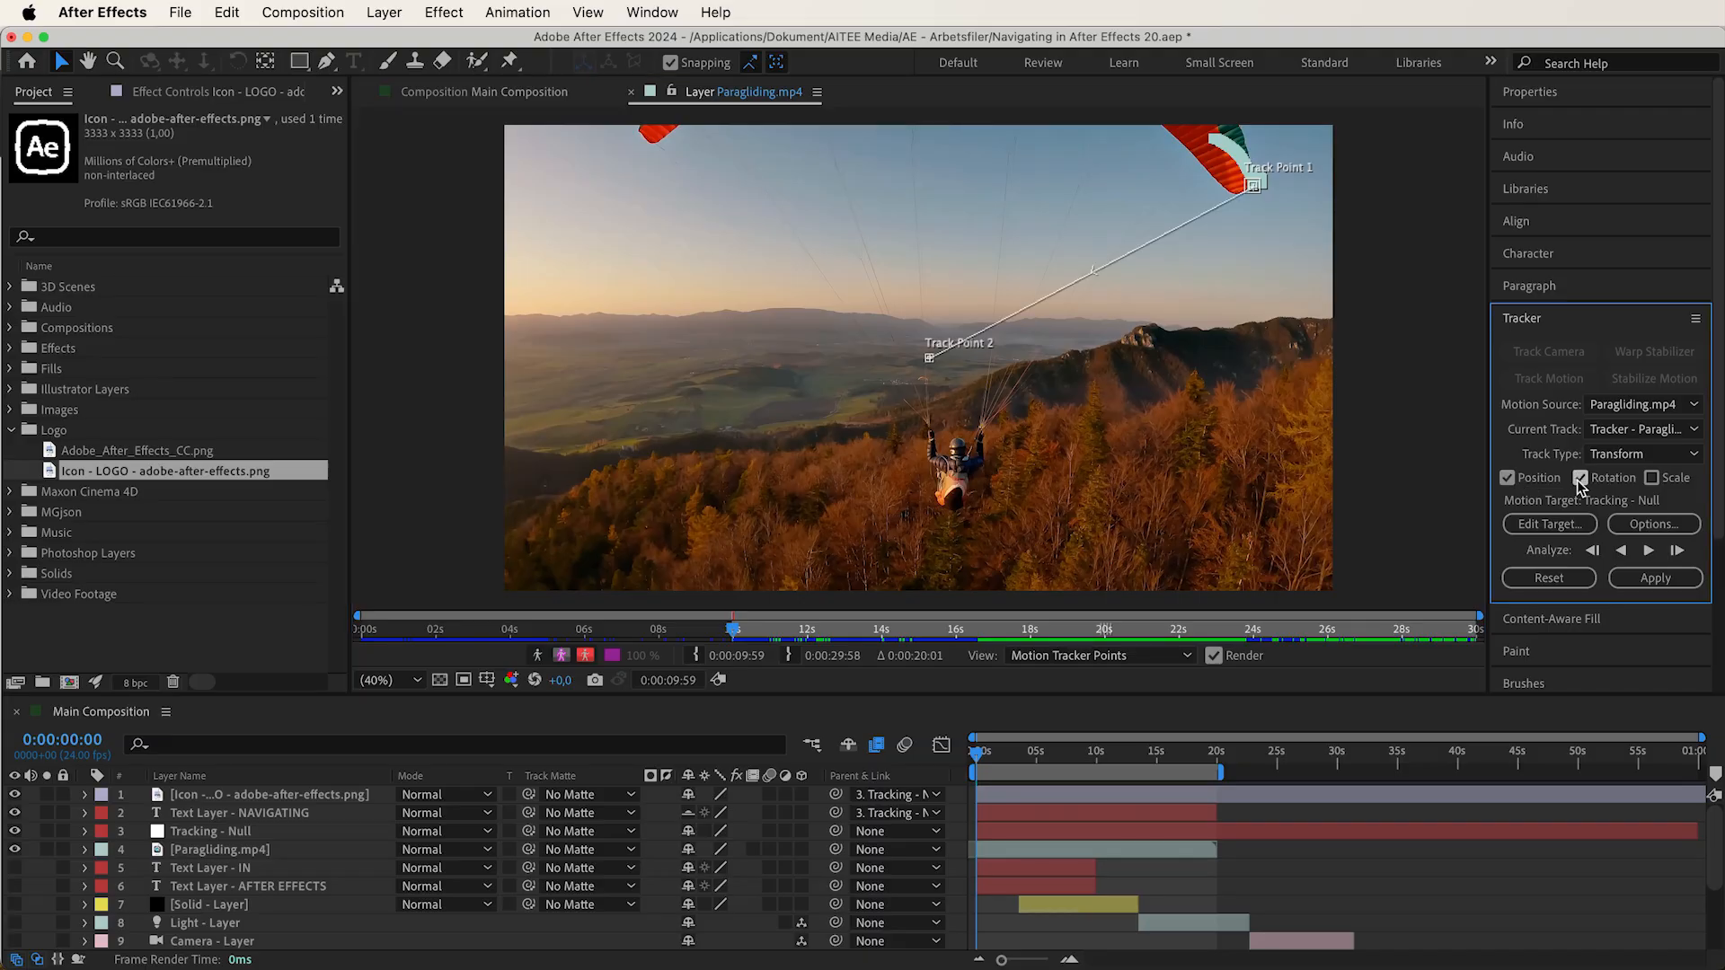
click(930, 361)
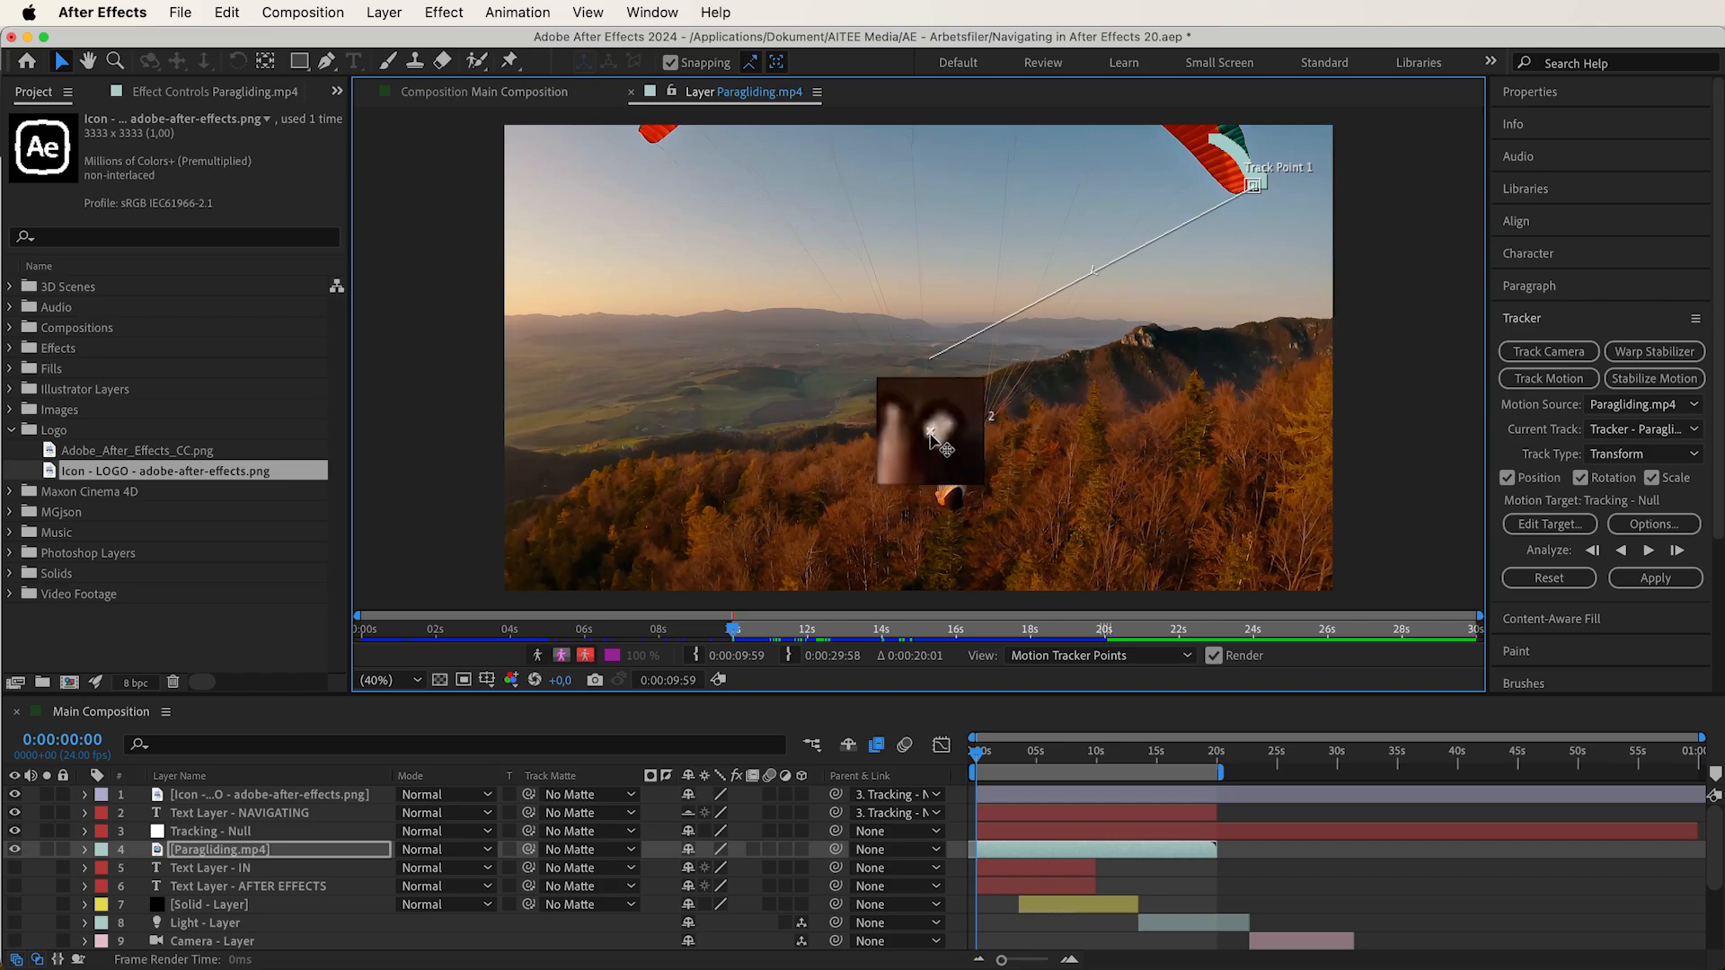
drag(932, 432, 935, 438)
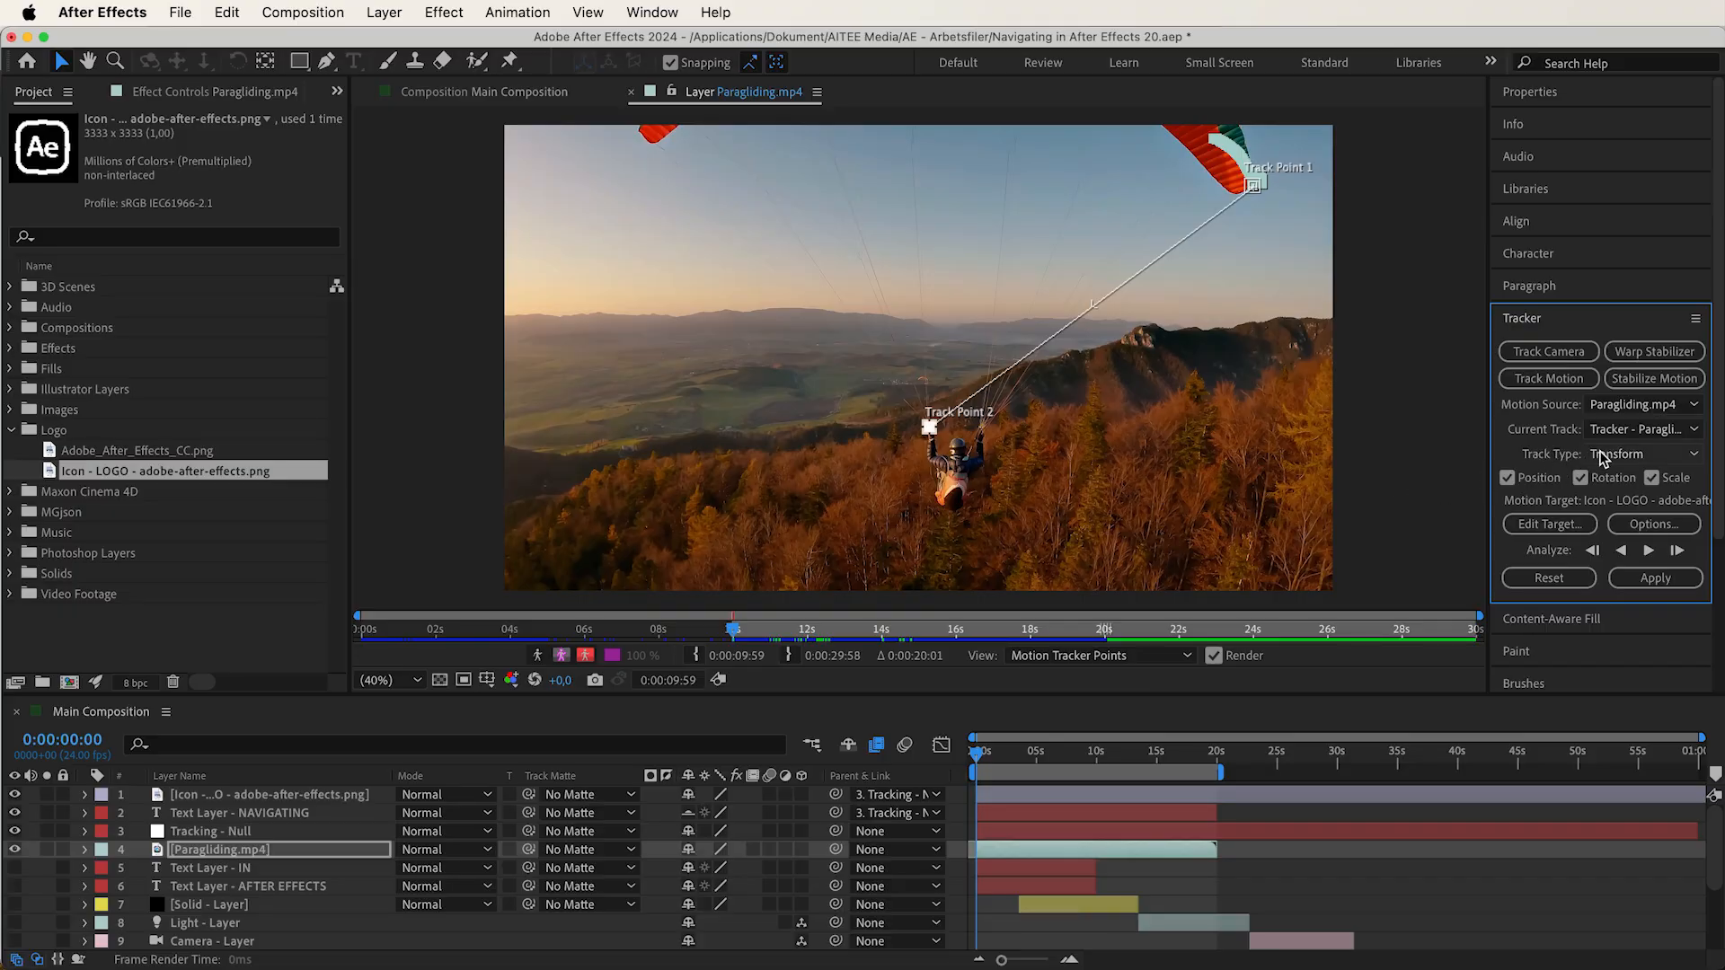
Set the track type to Stabilize and analyze Paragliding.mp4 forward from the track point on the pilot's hand
click(1602, 455)
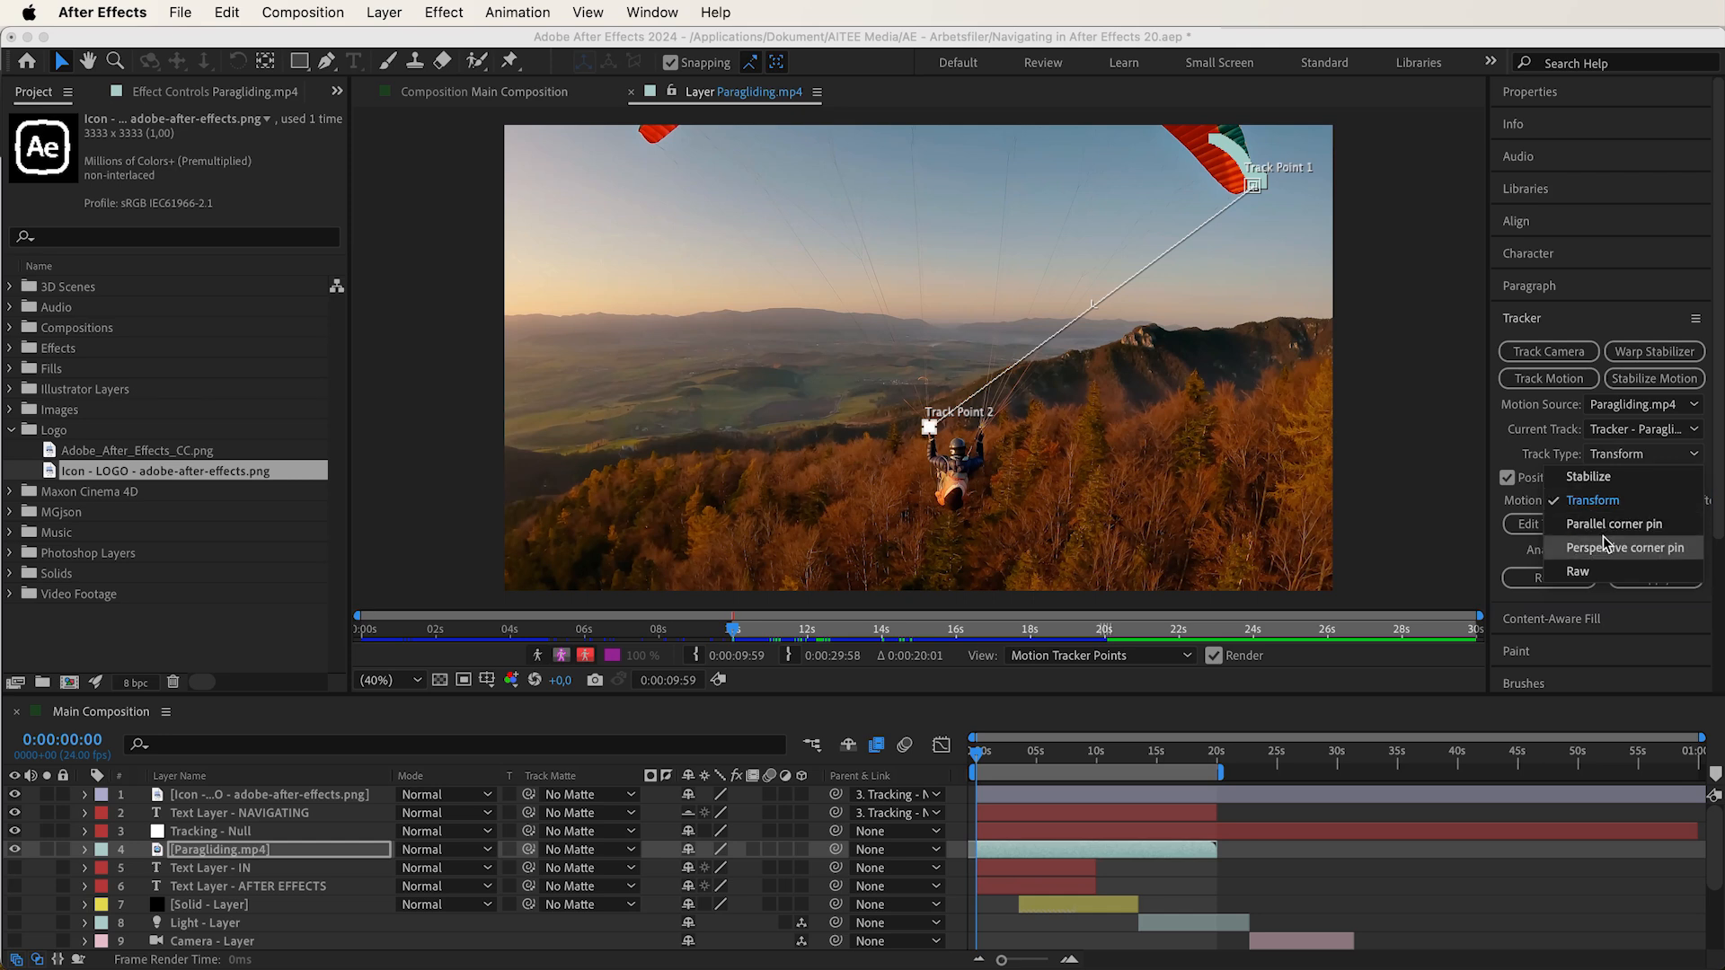
click(1589, 477)
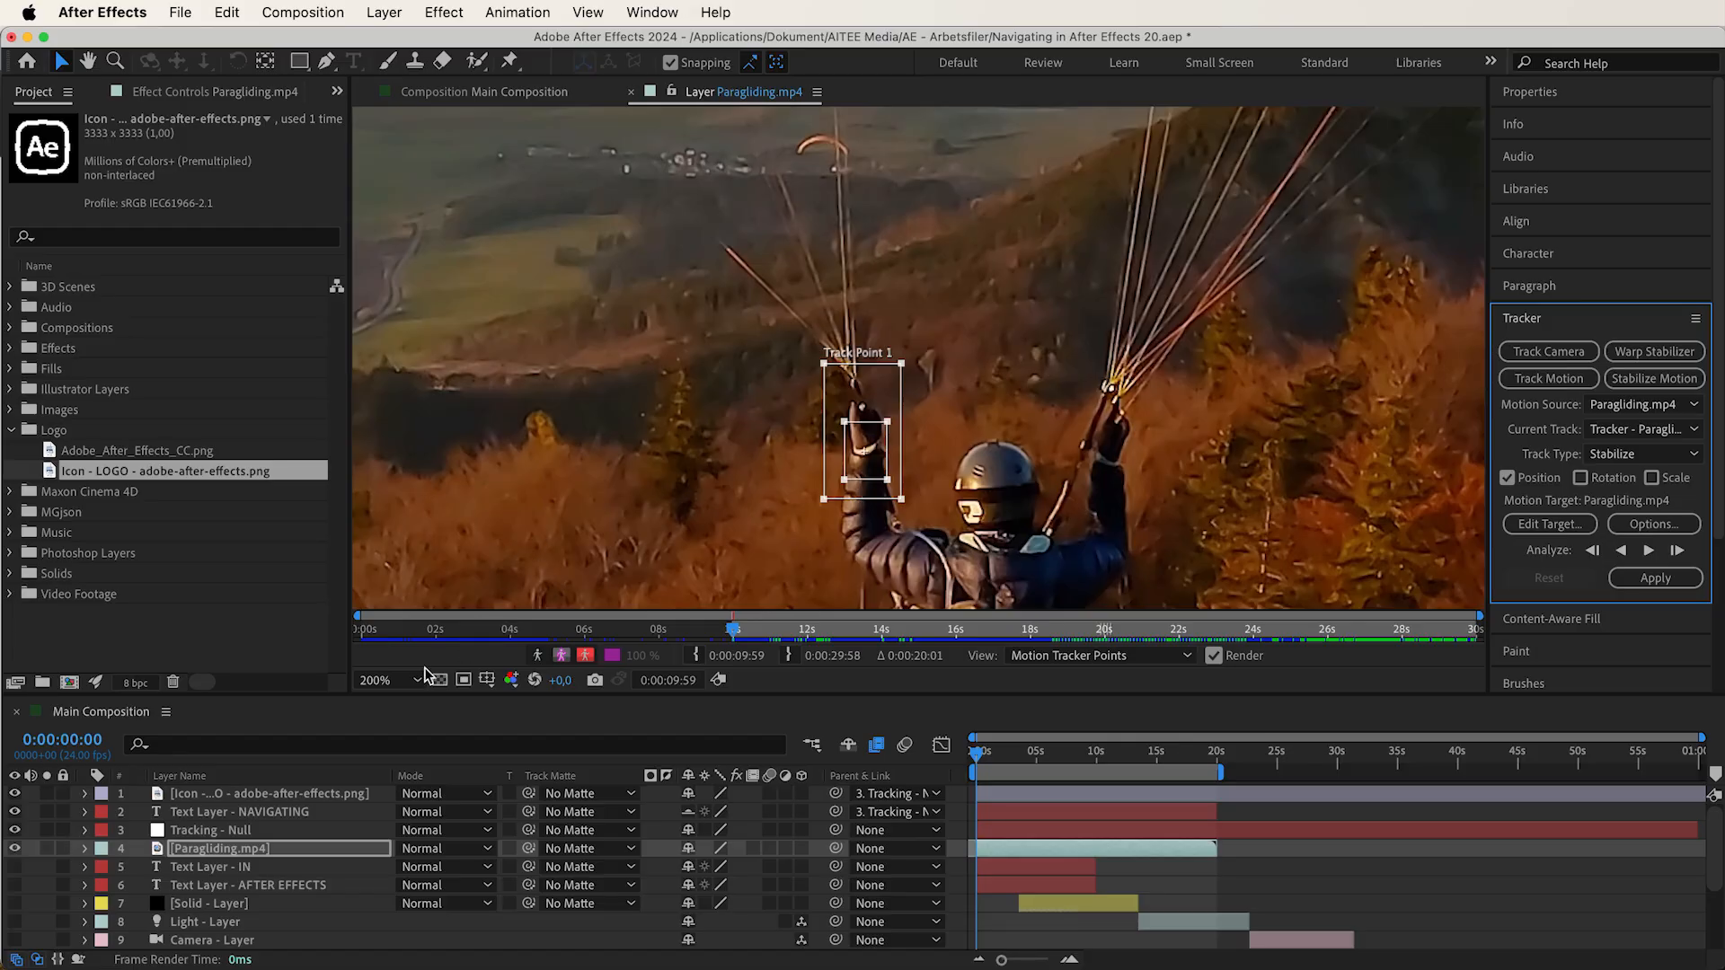
click(399, 683)
click(386, 297)
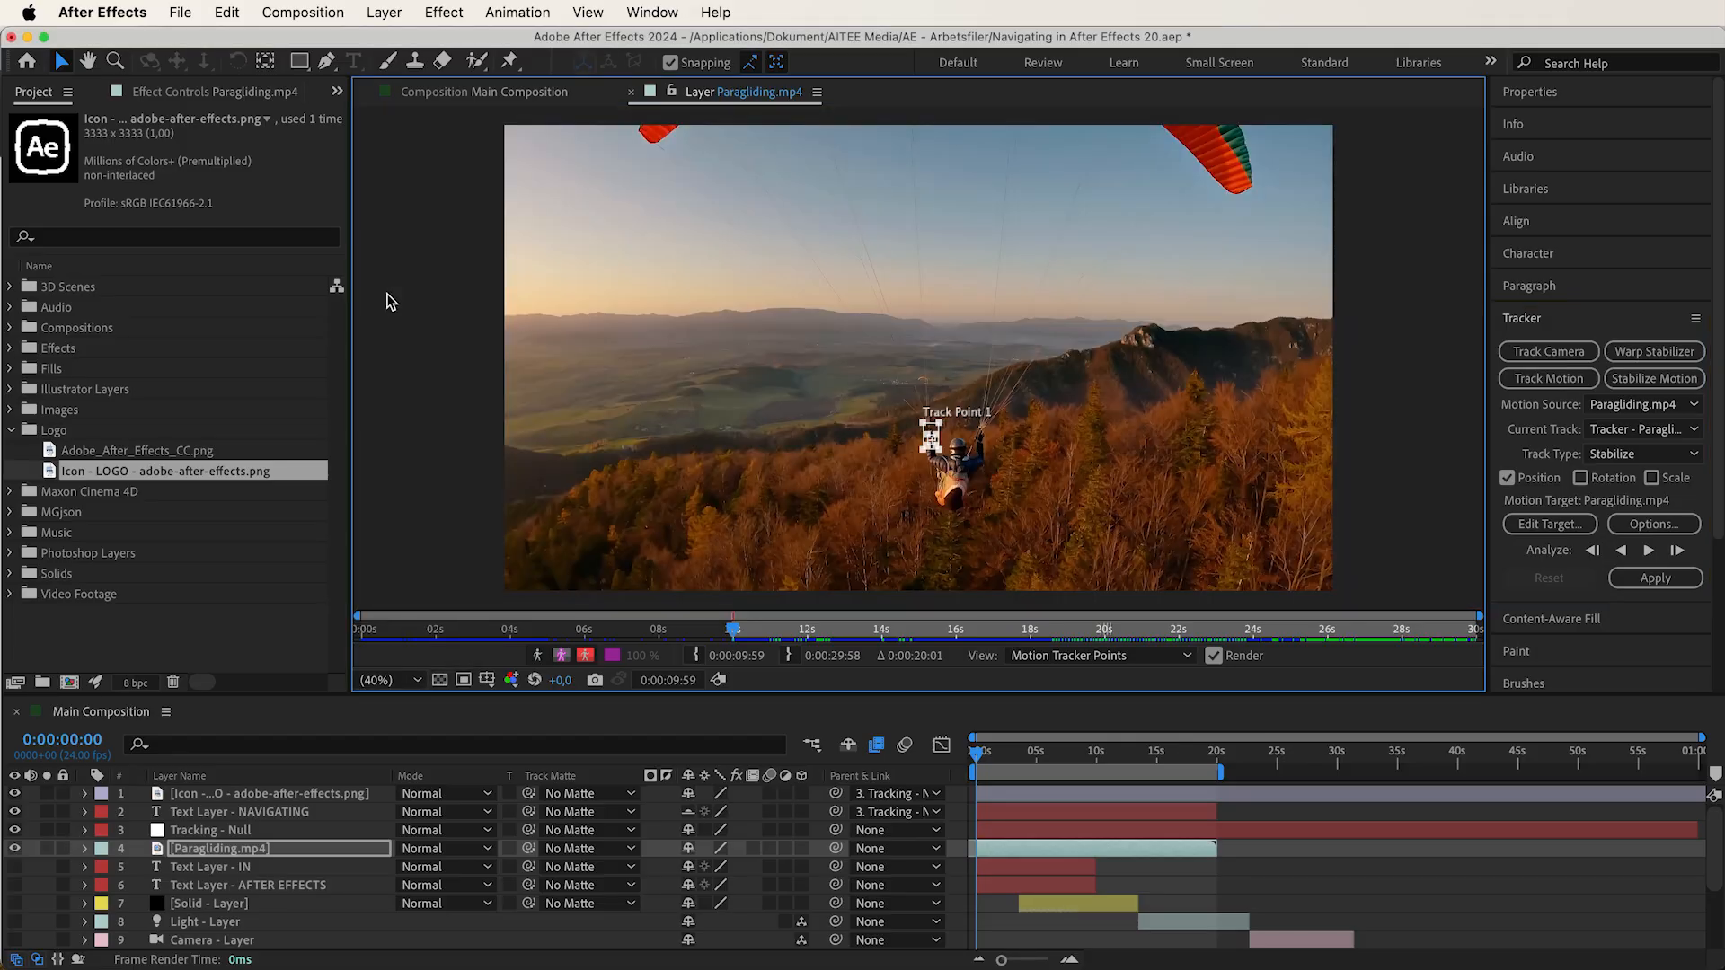
click(1649, 551)
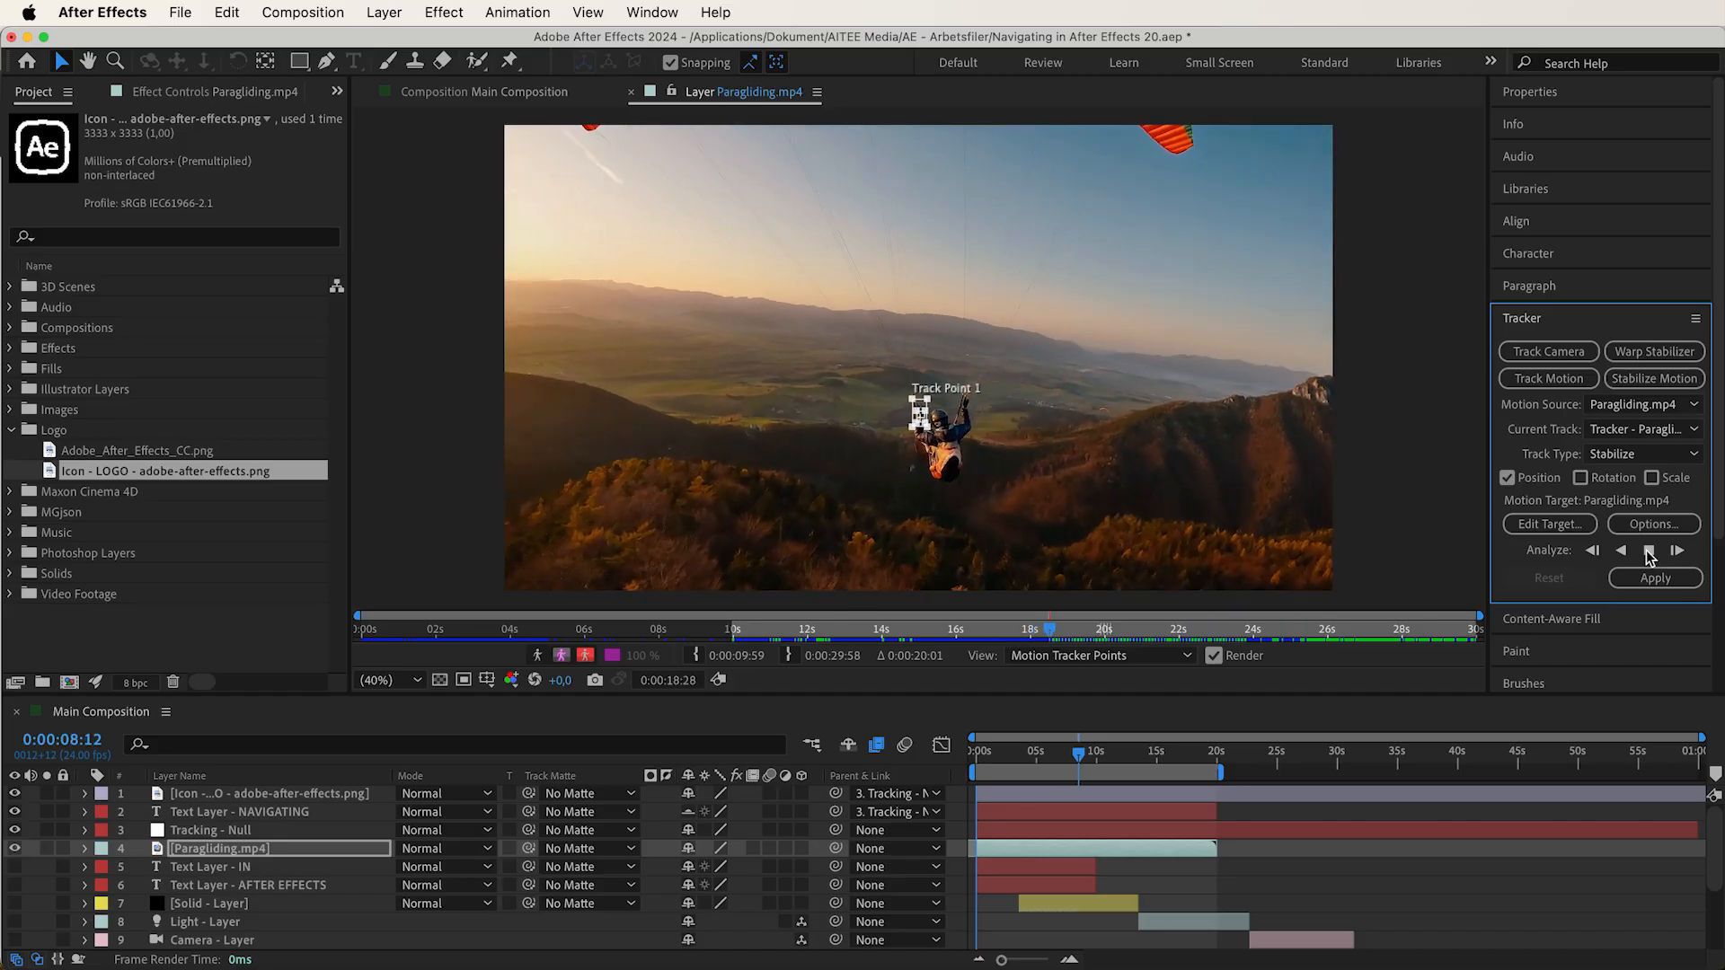
click(1649, 552)
click(1650, 552)
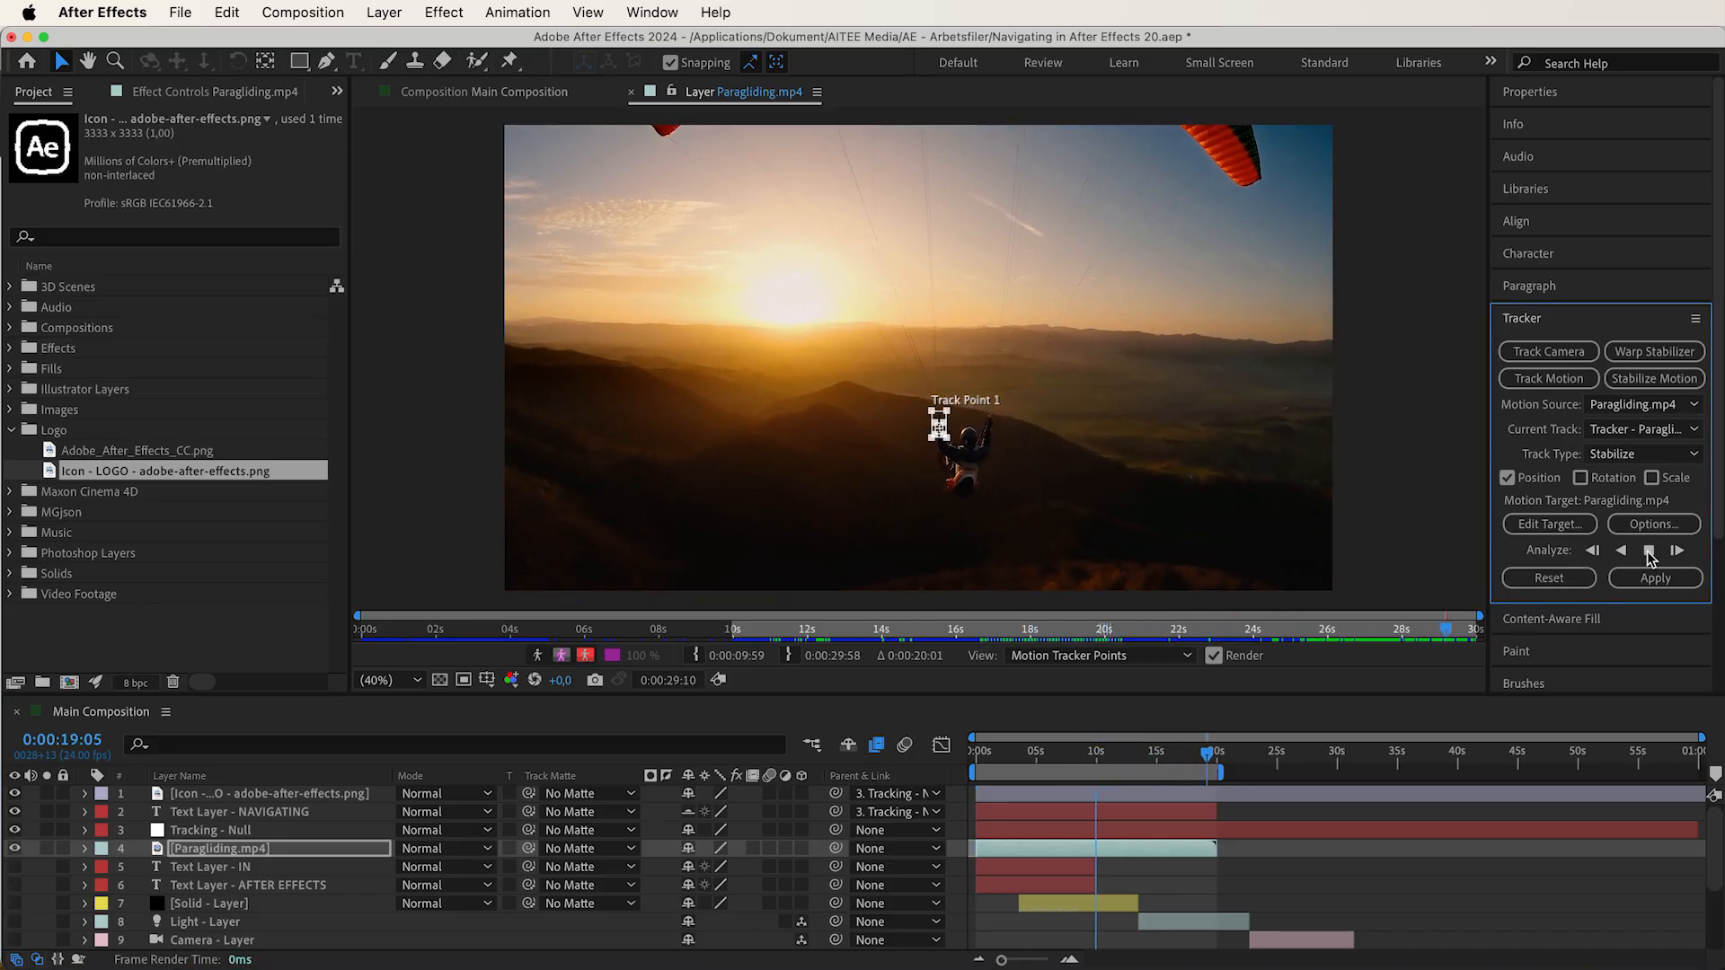
Apply the stabilization with Paragliding.mp4 as the motion target, and enable rotation for the tracker
click(1570, 530)
click(1091, 570)
click(1094, 571)
click(1076, 660)
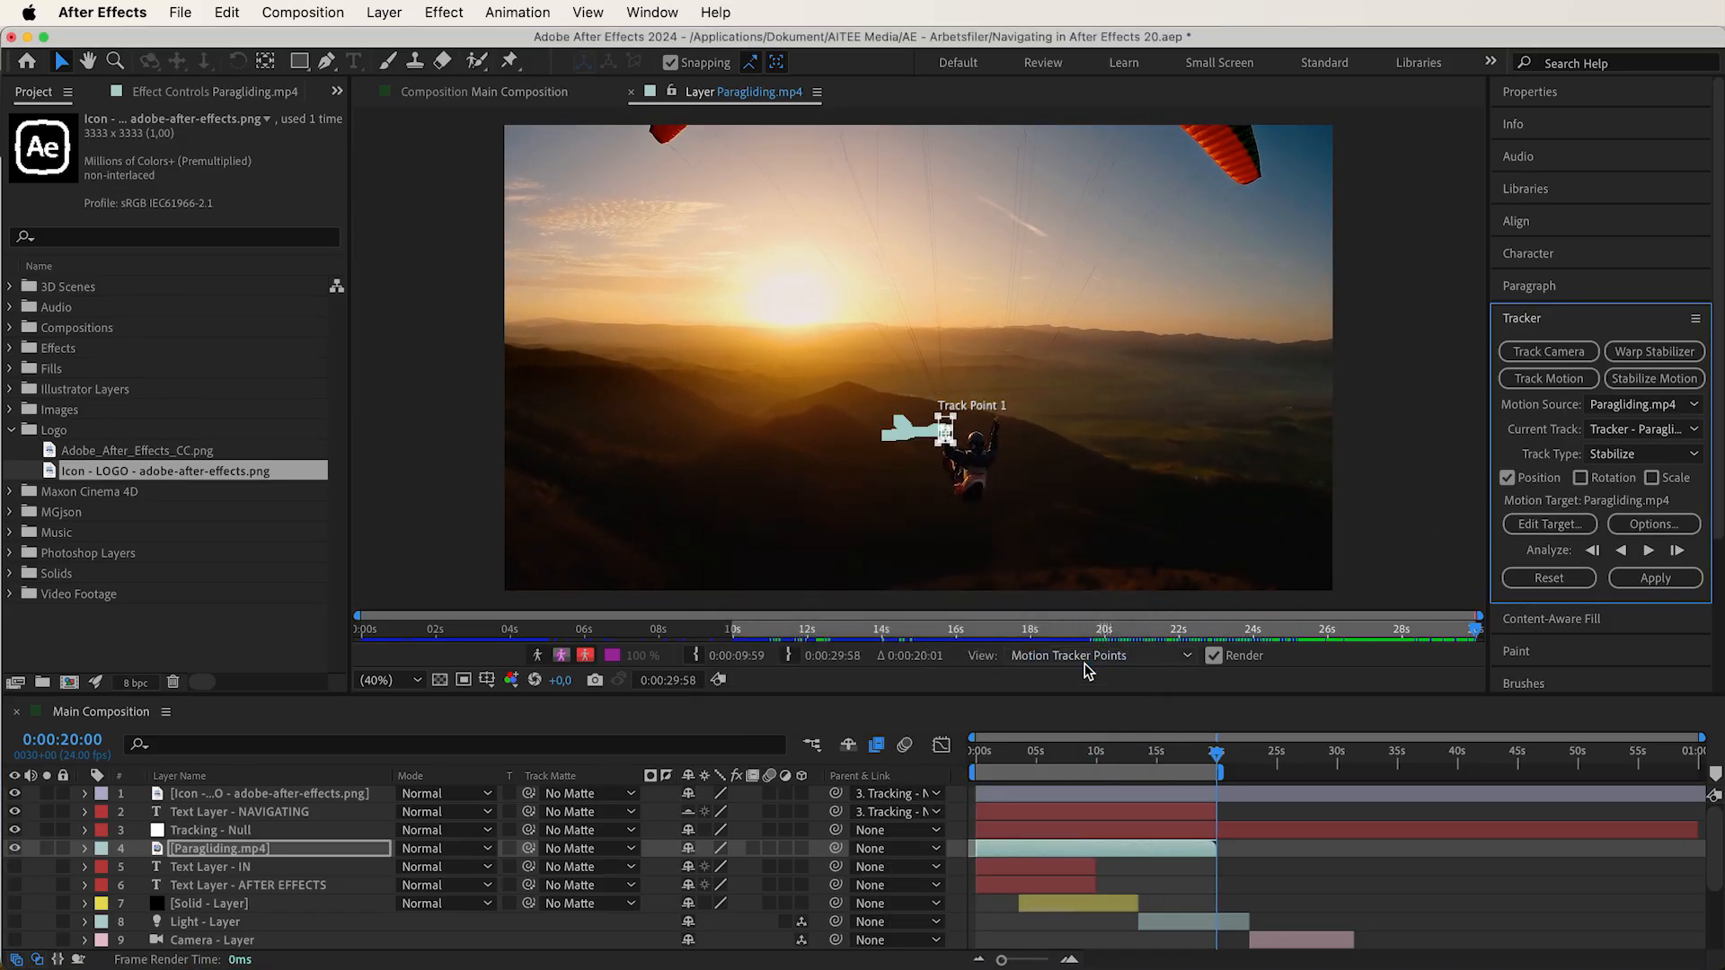
click(1653, 580)
click(1011, 620)
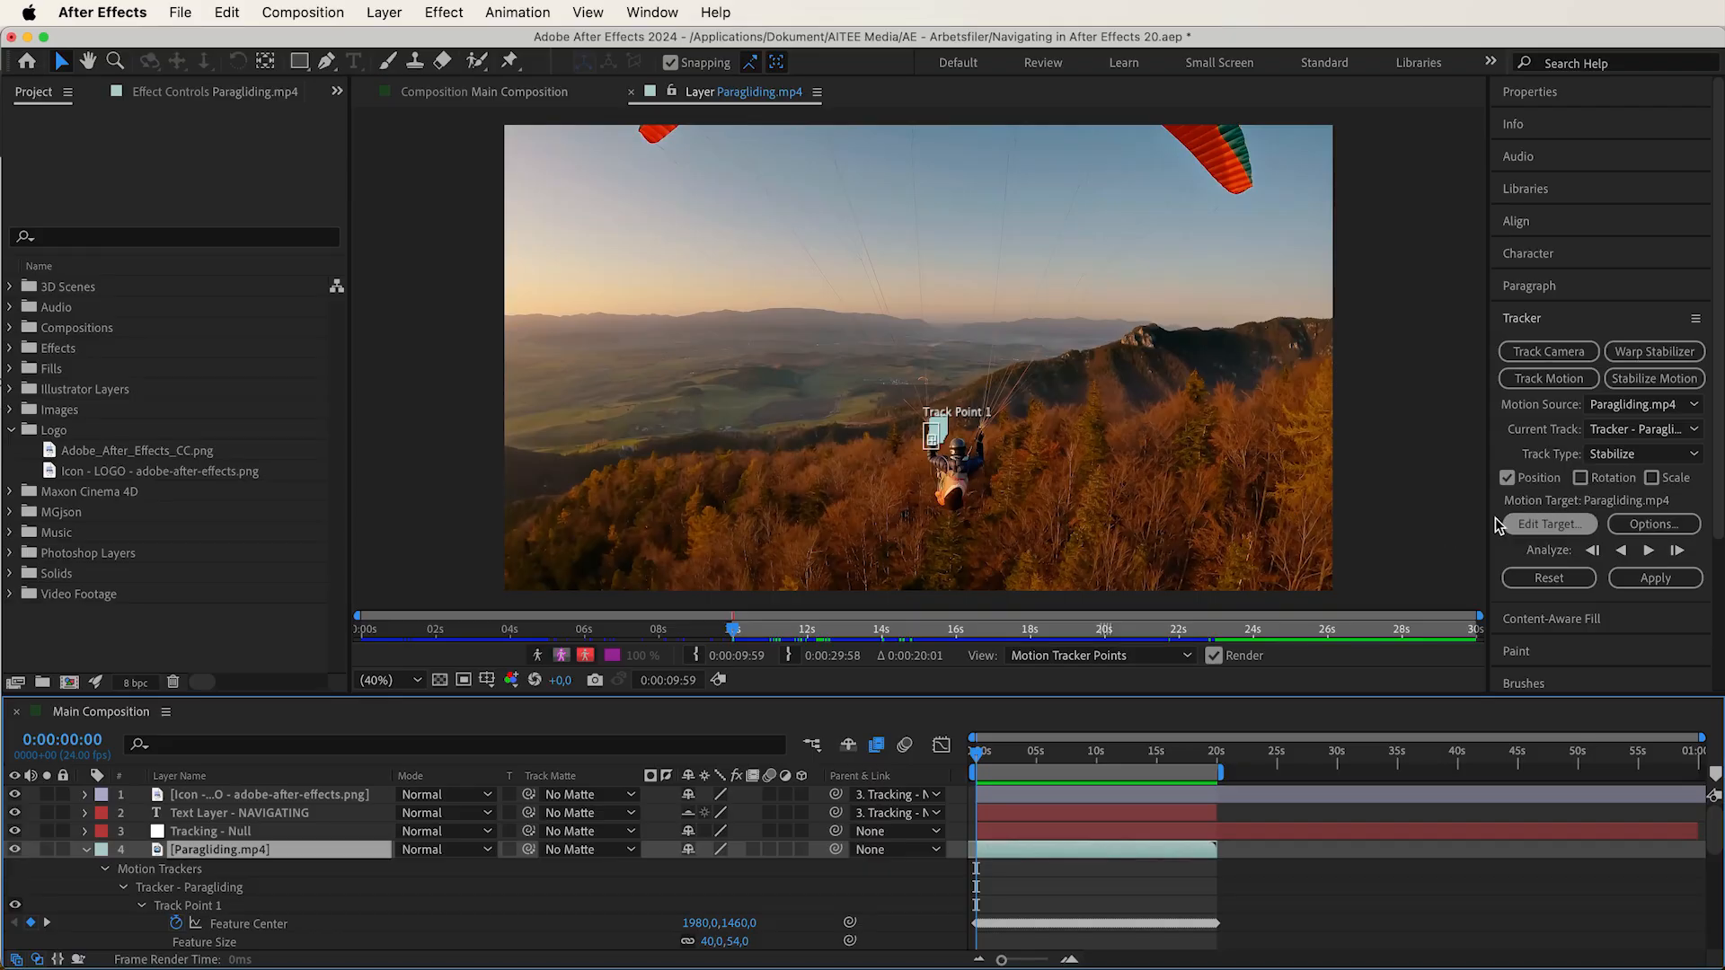
click(1583, 479)
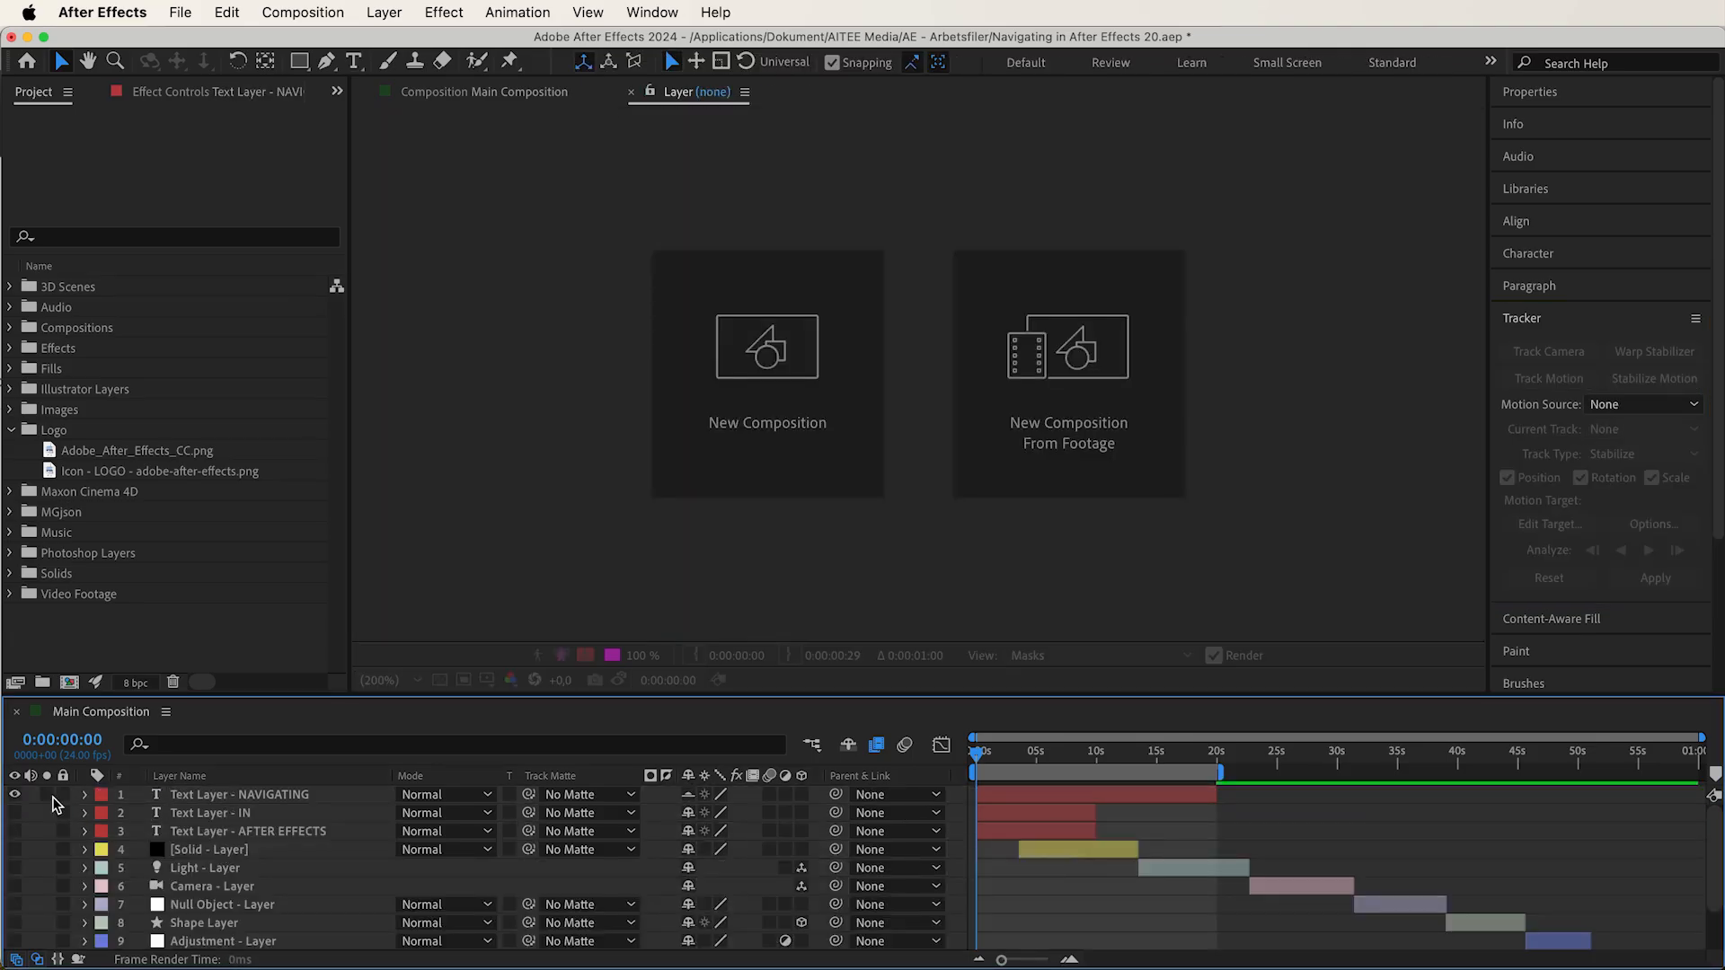
Close the empty layer viewer, add Green Screen.mov at the top of Main Composition and fit it to the composition
click(631, 92)
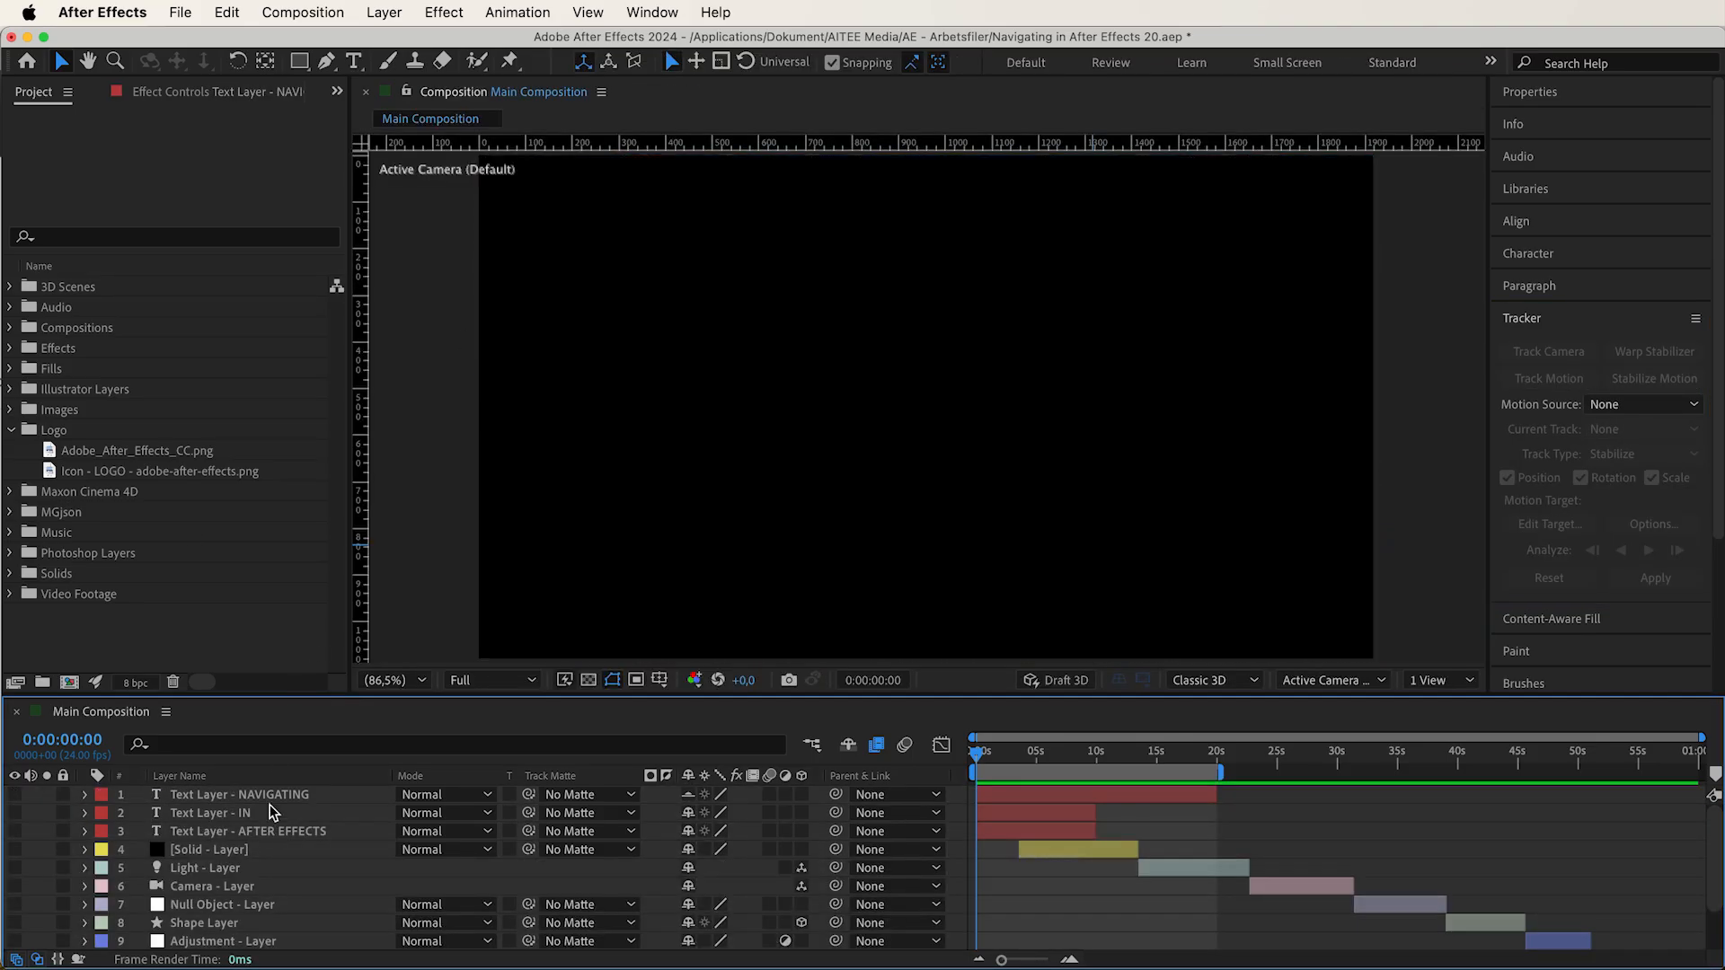
click(9, 594)
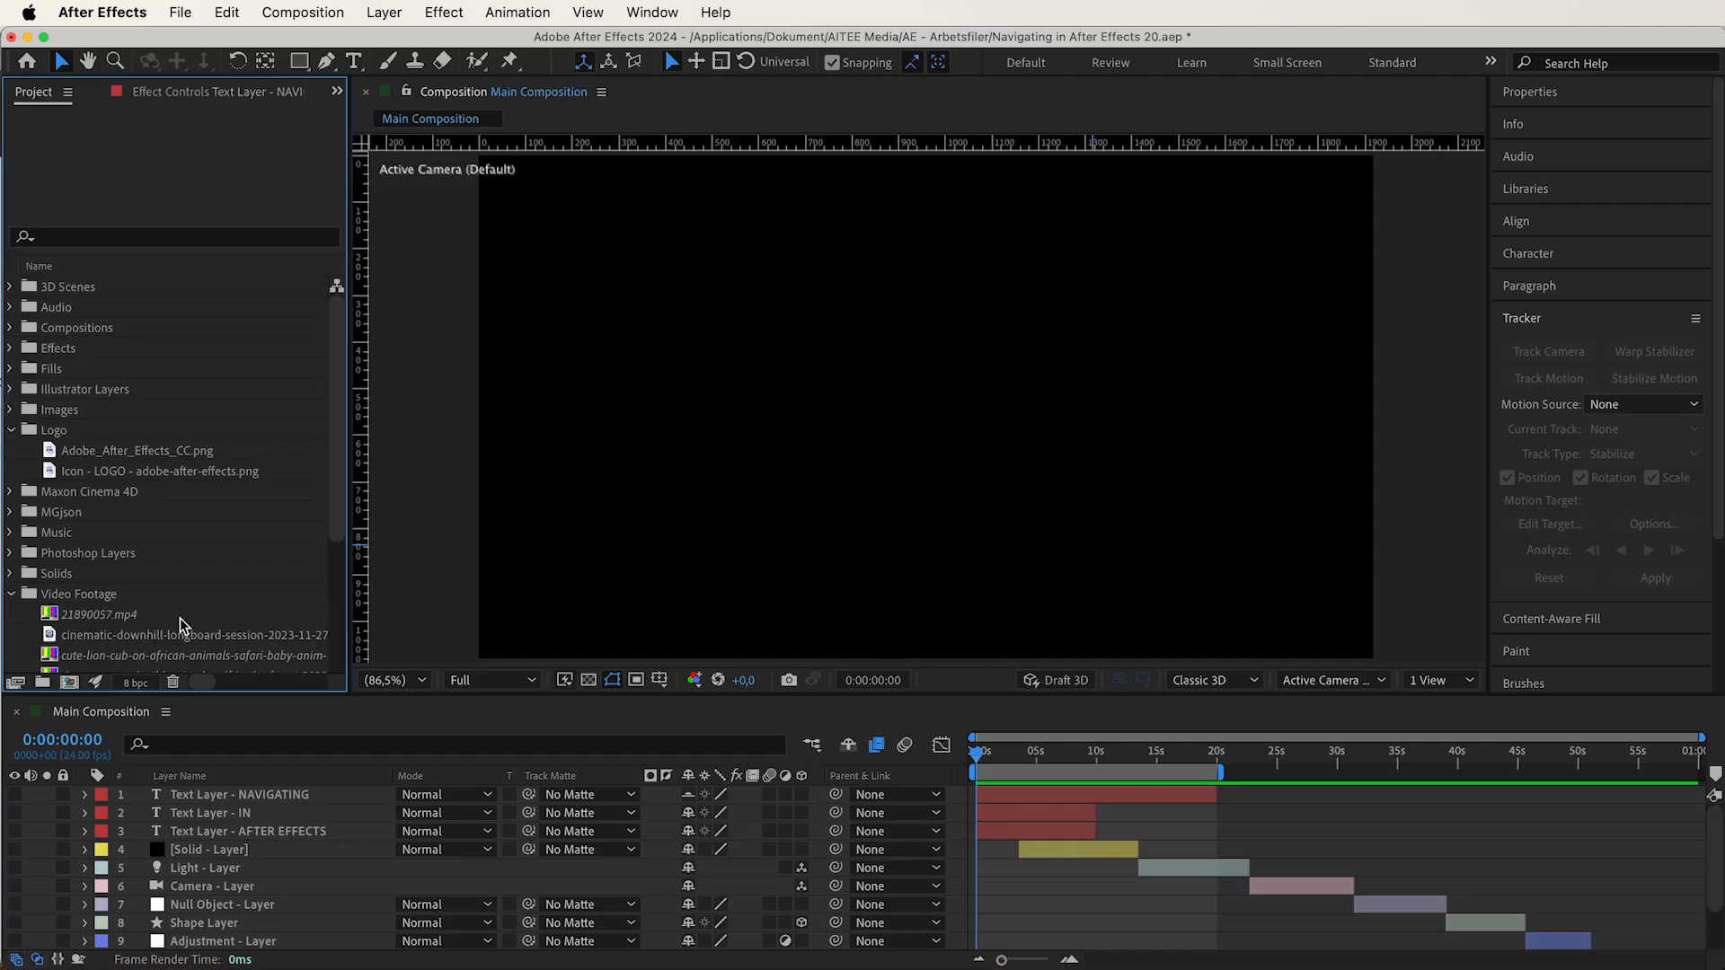
scroll(179, 624, down, 2)
drag(72, 655, 240, 797)
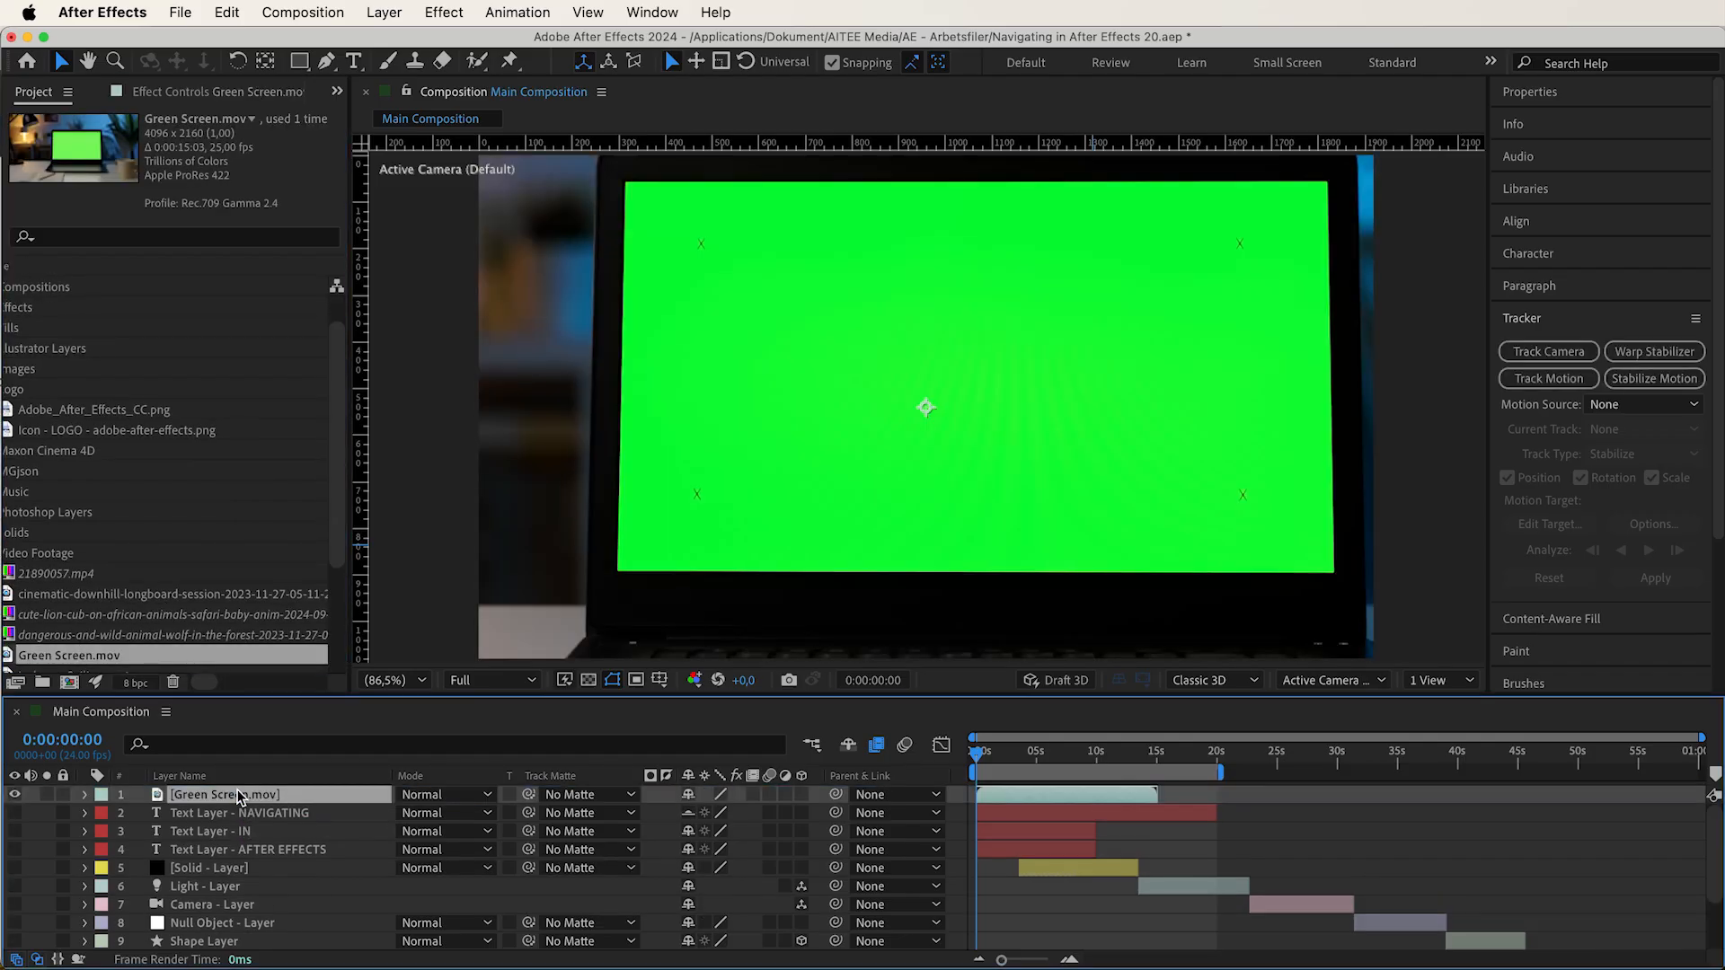
right_click(240, 797)
mouse_move(396, 402)
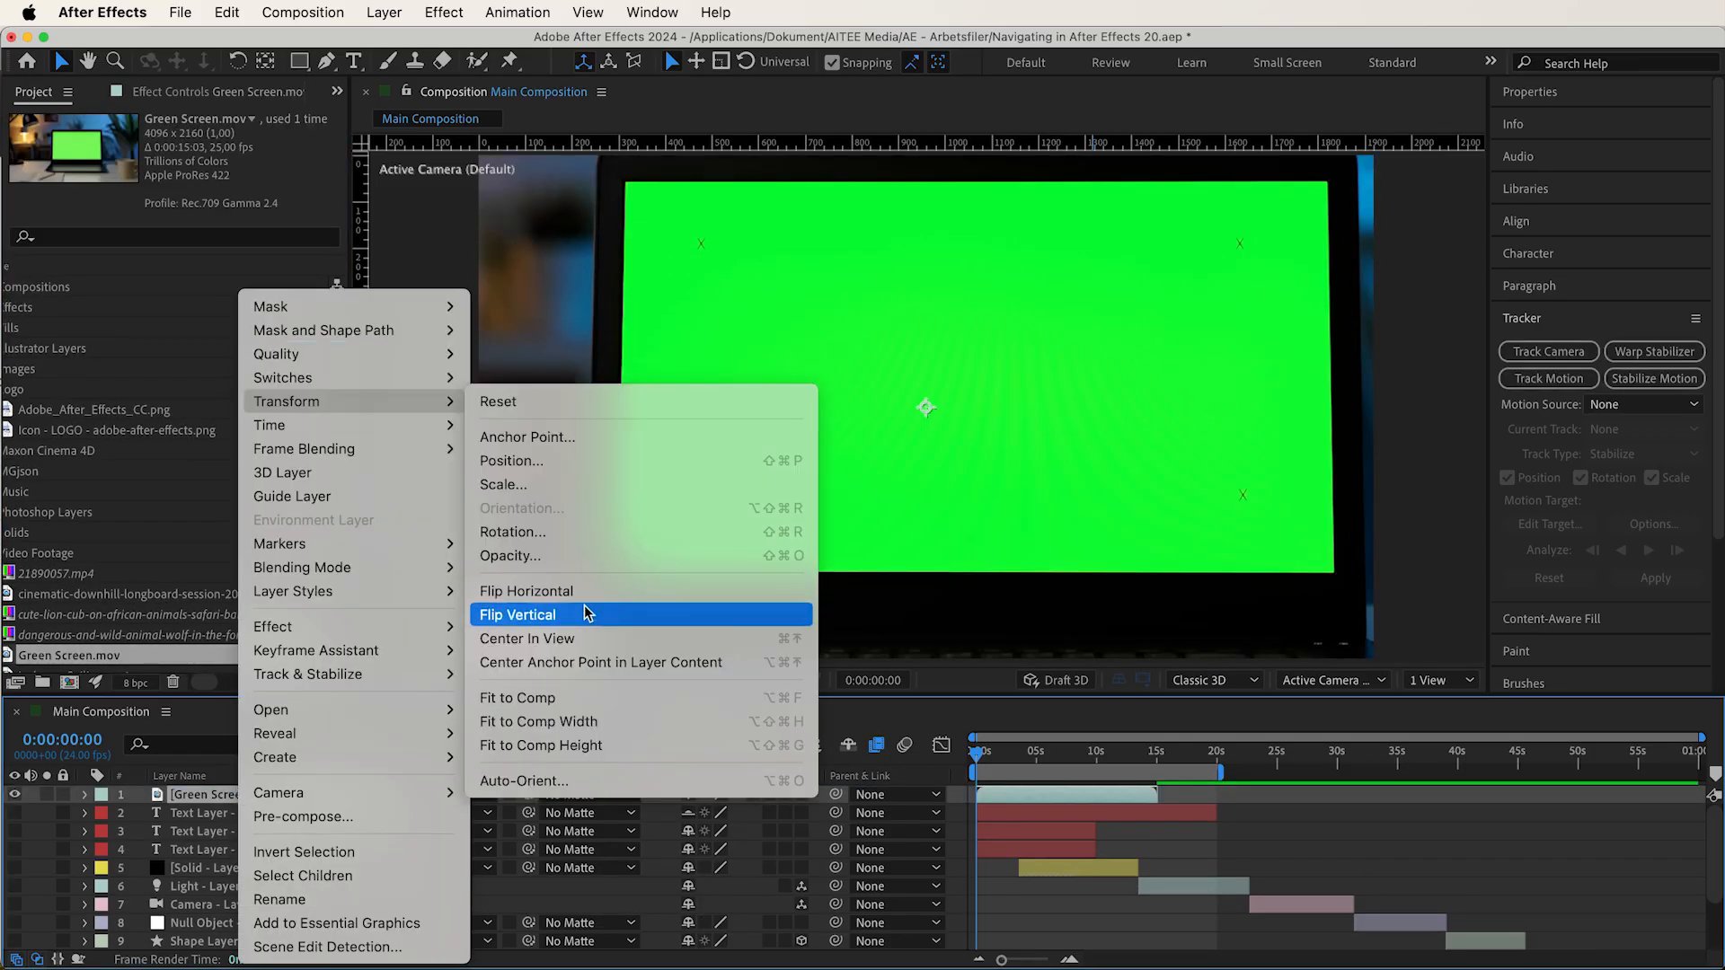
click(592, 699)
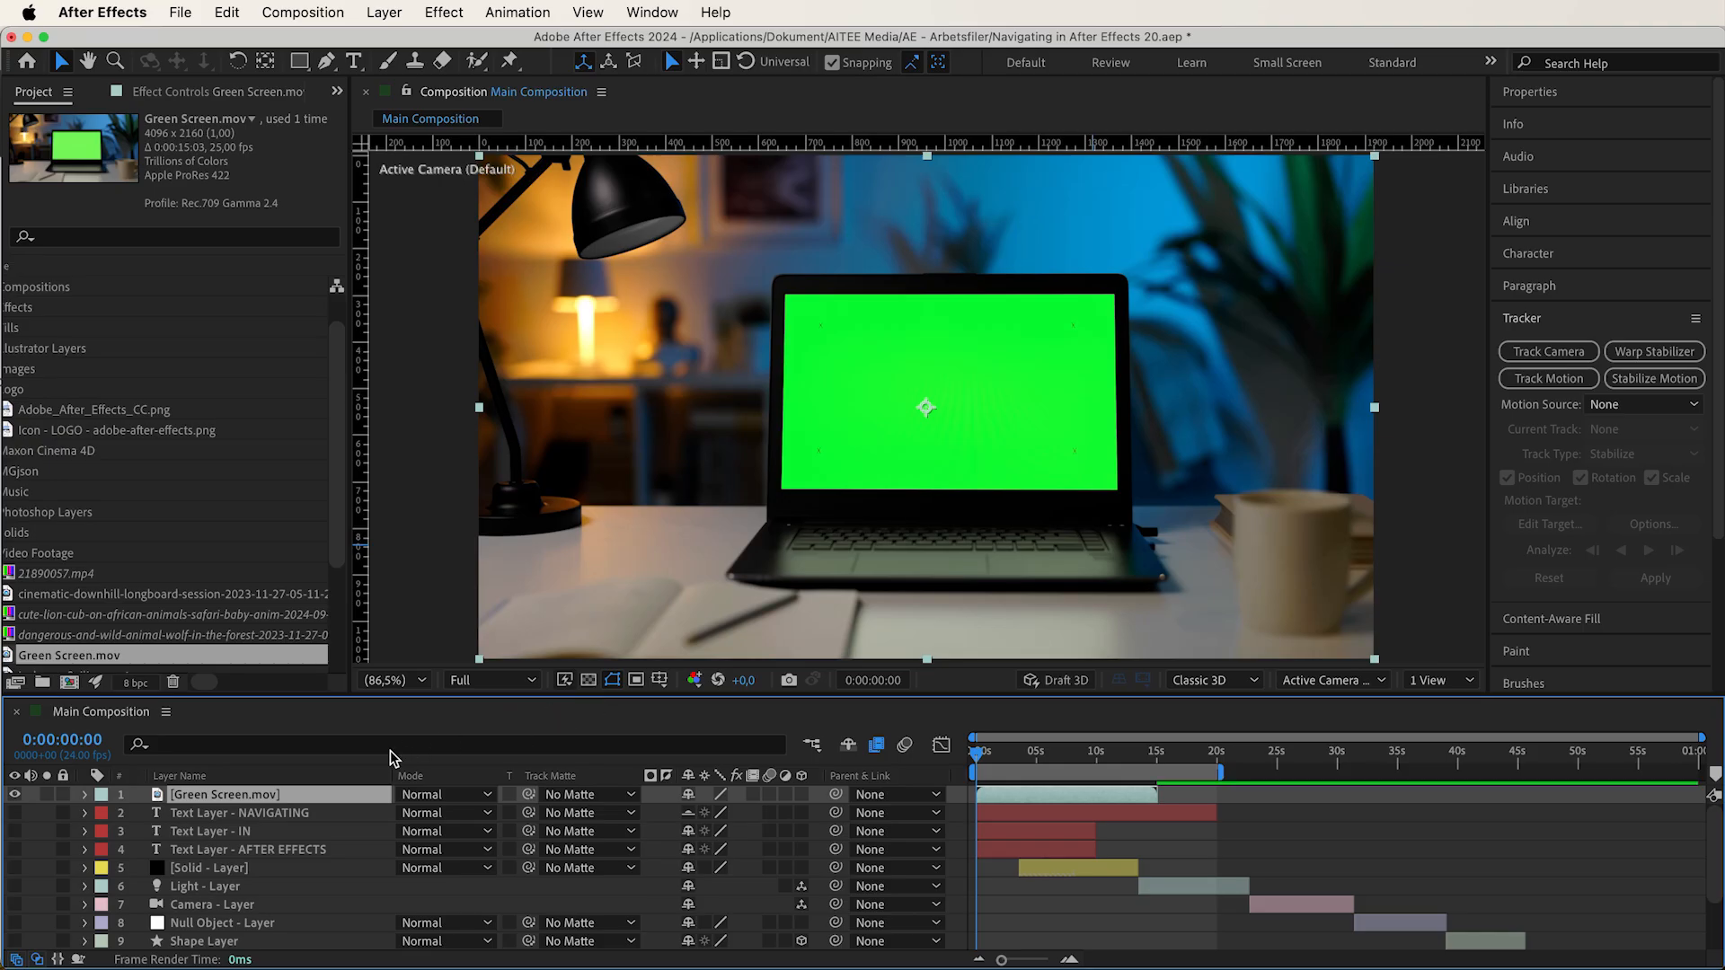
Start Track Motion on Green Screen.mov and set the track type to Perspective corner pin
right_click(320, 795)
mouse_move(493, 672)
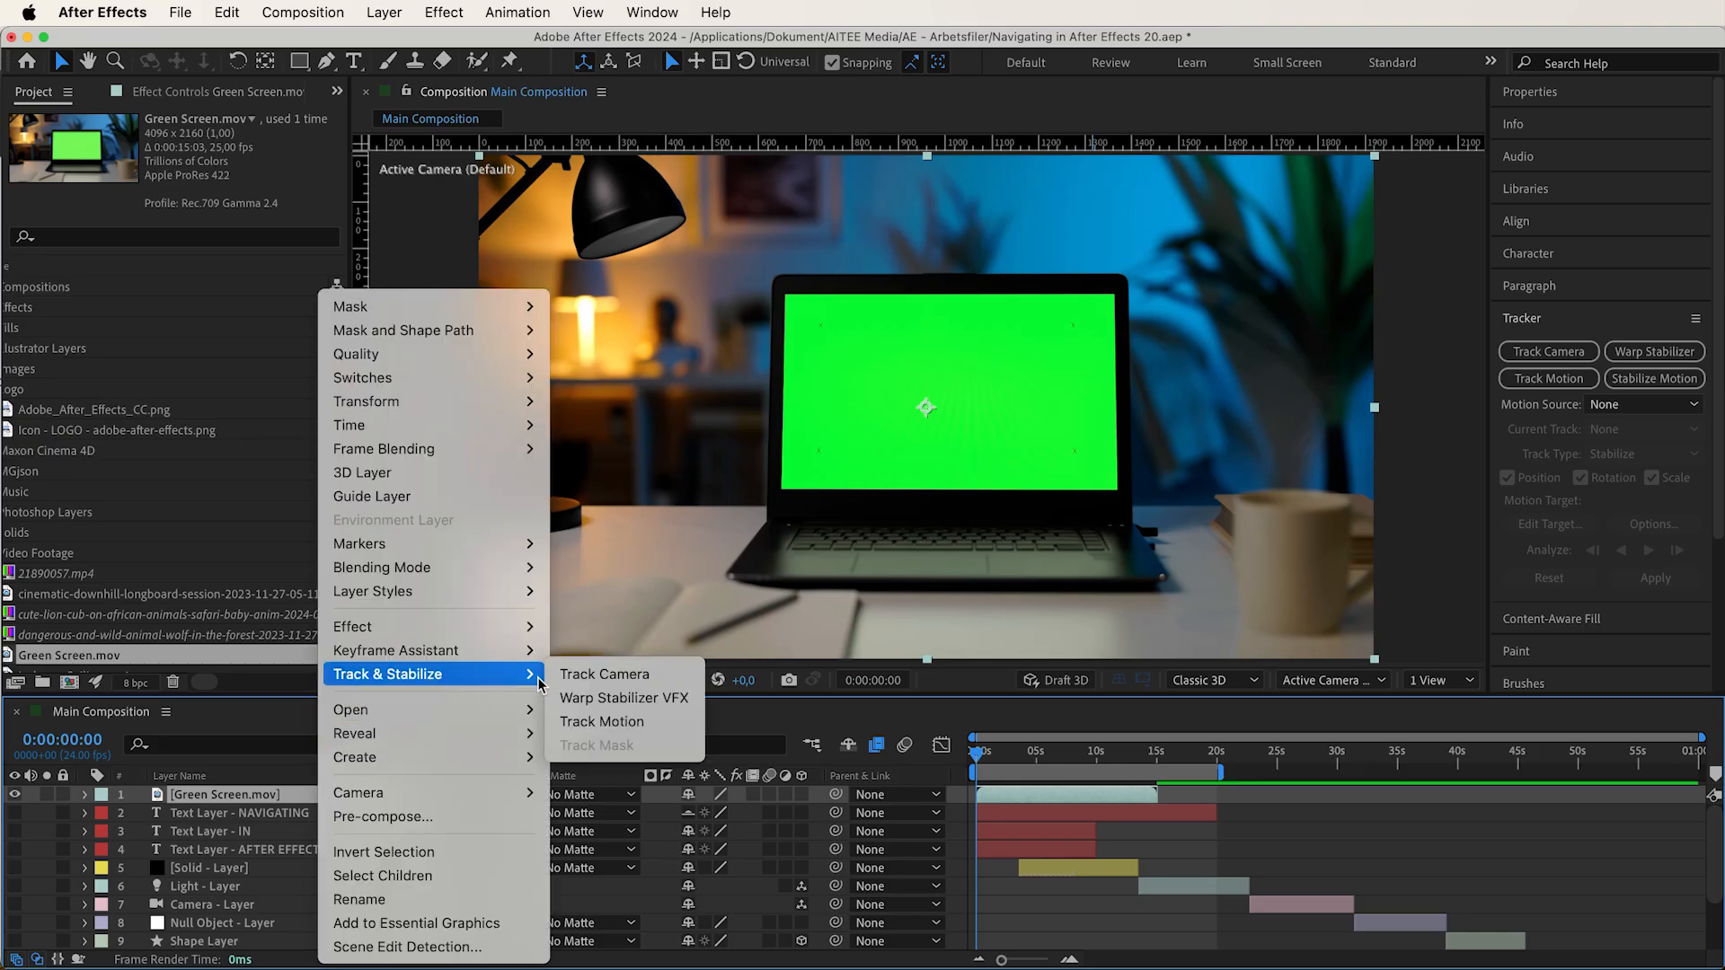
click(615, 720)
click(1686, 452)
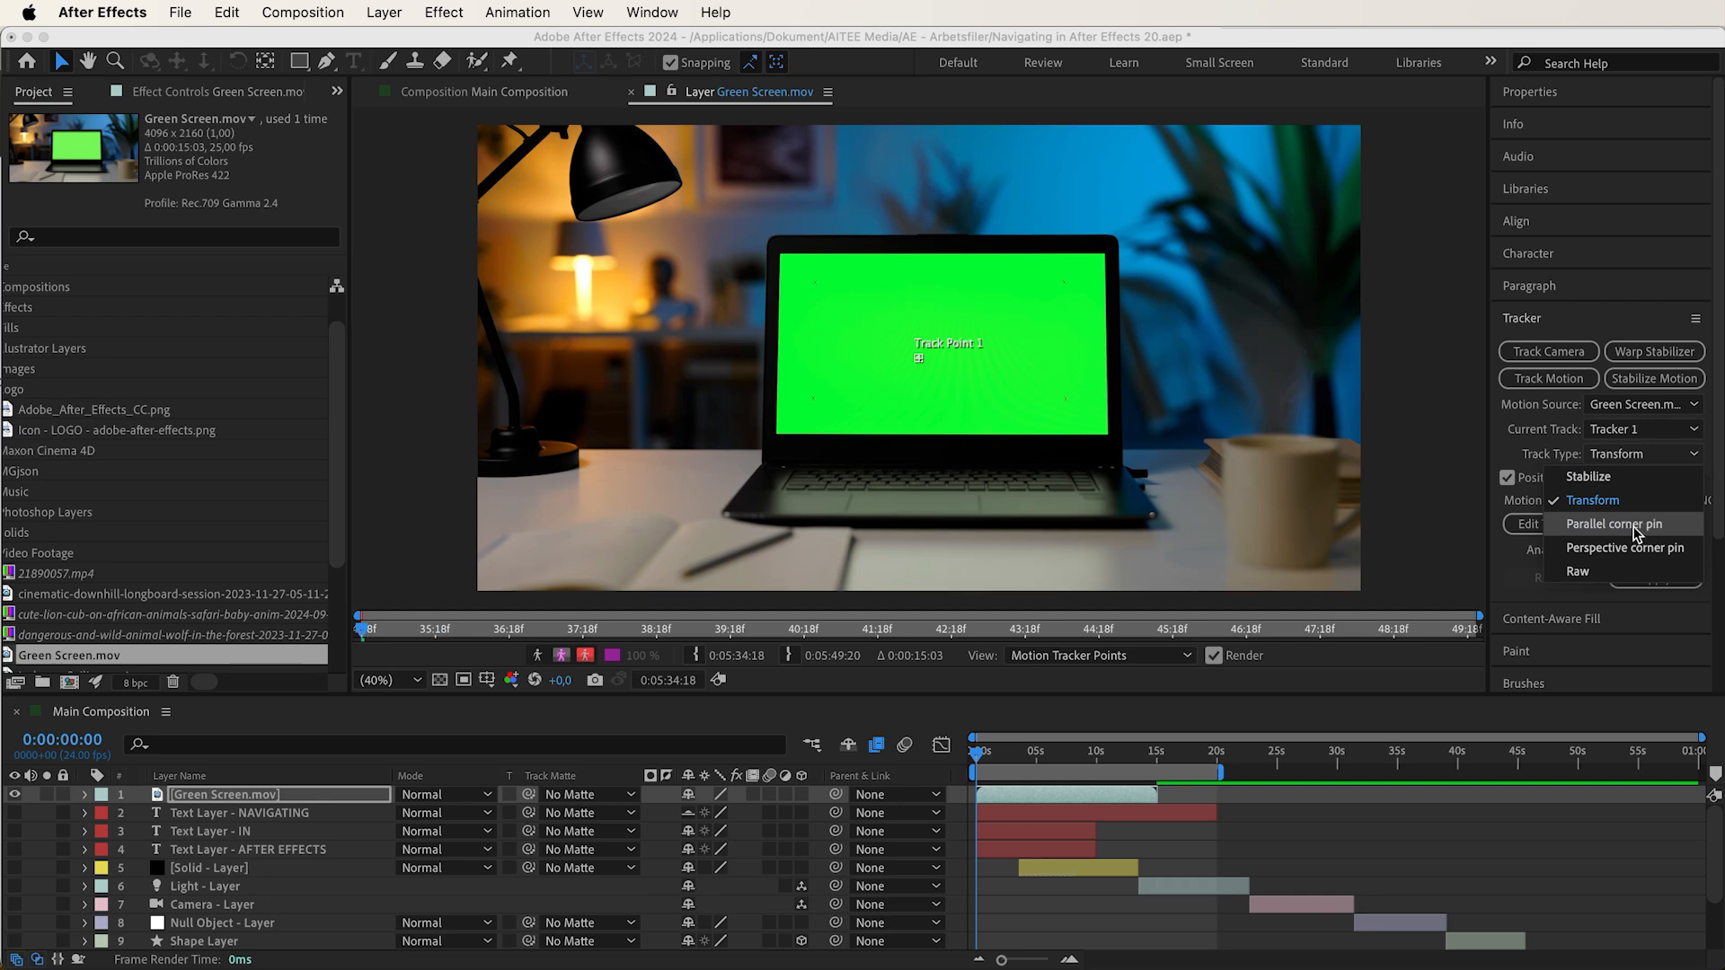
click(1614, 525)
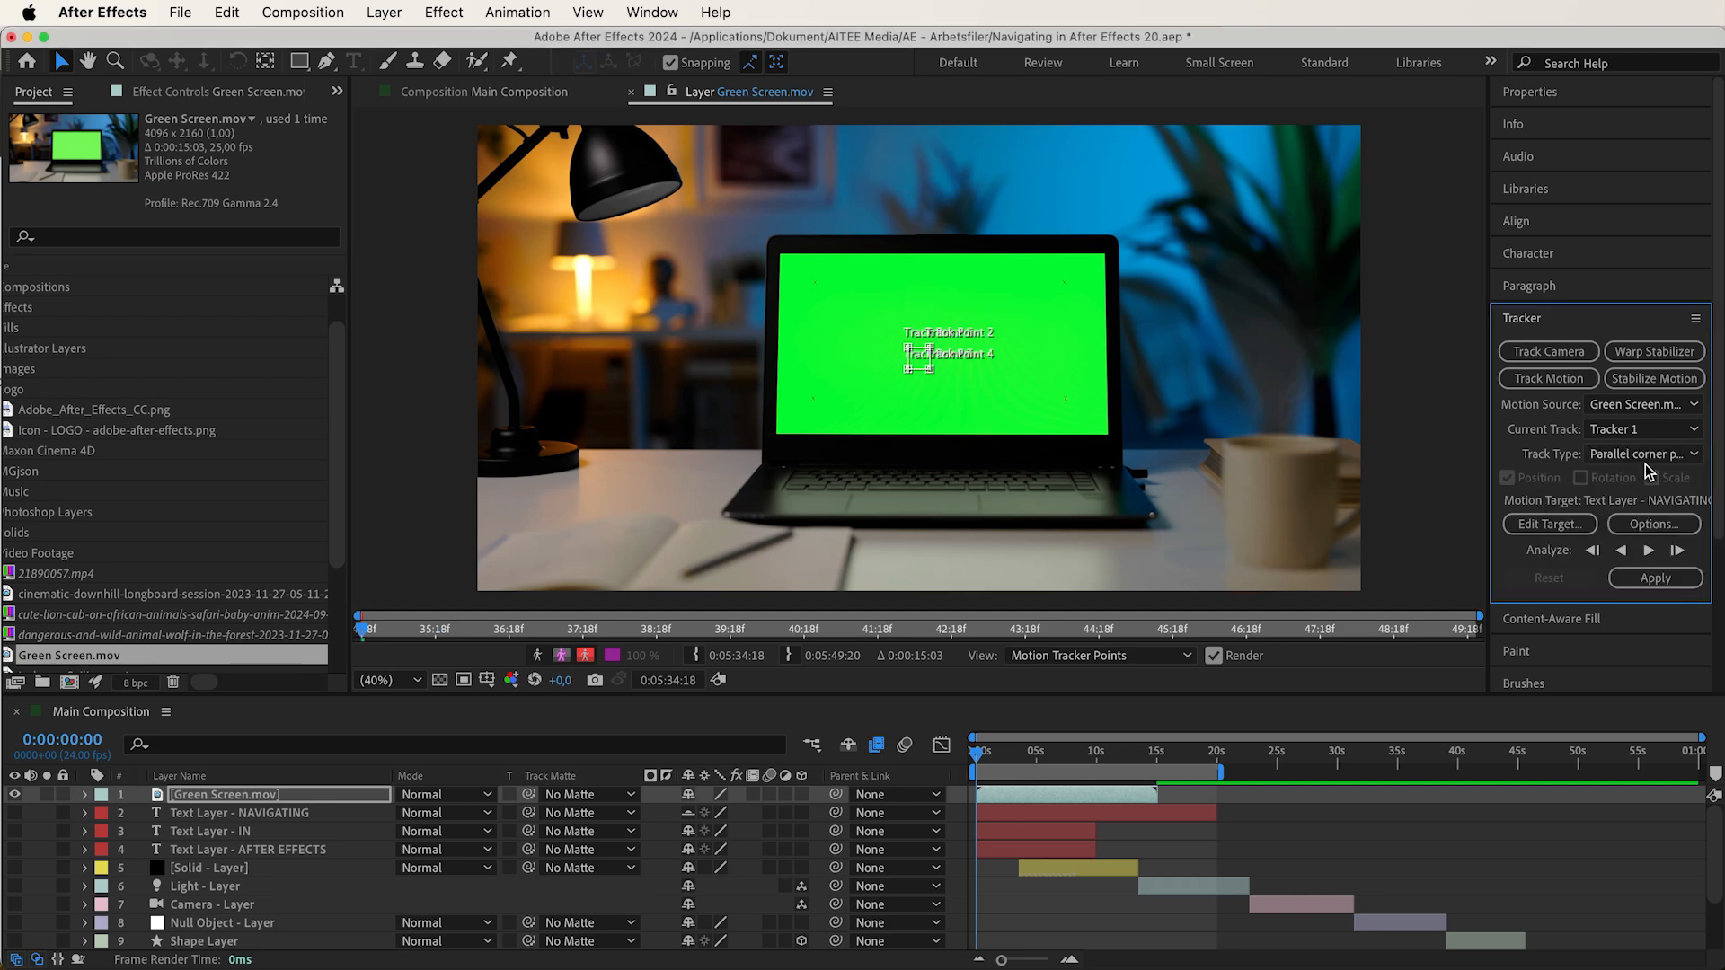
click(1650, 455)
click(1633, 549)
Expand the Motion Trackers of Green Screen.mov to examine the track point properties under Tracker 1
click(85, 795)
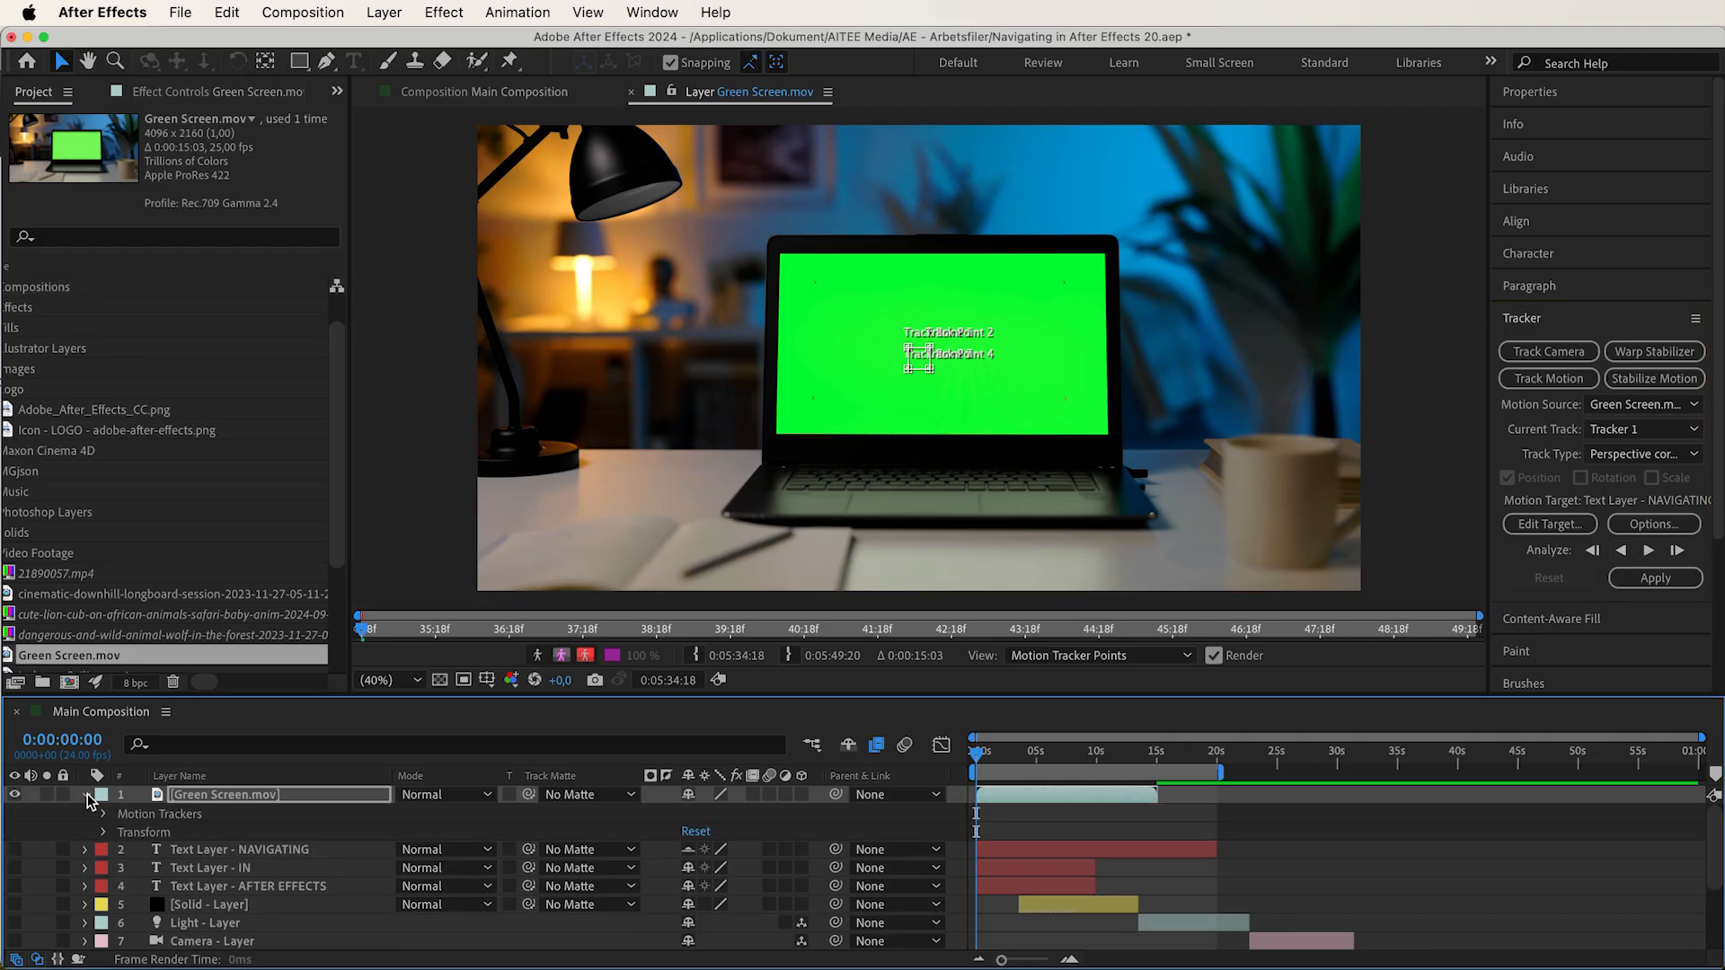
click(101, 814)
click(122, 833)
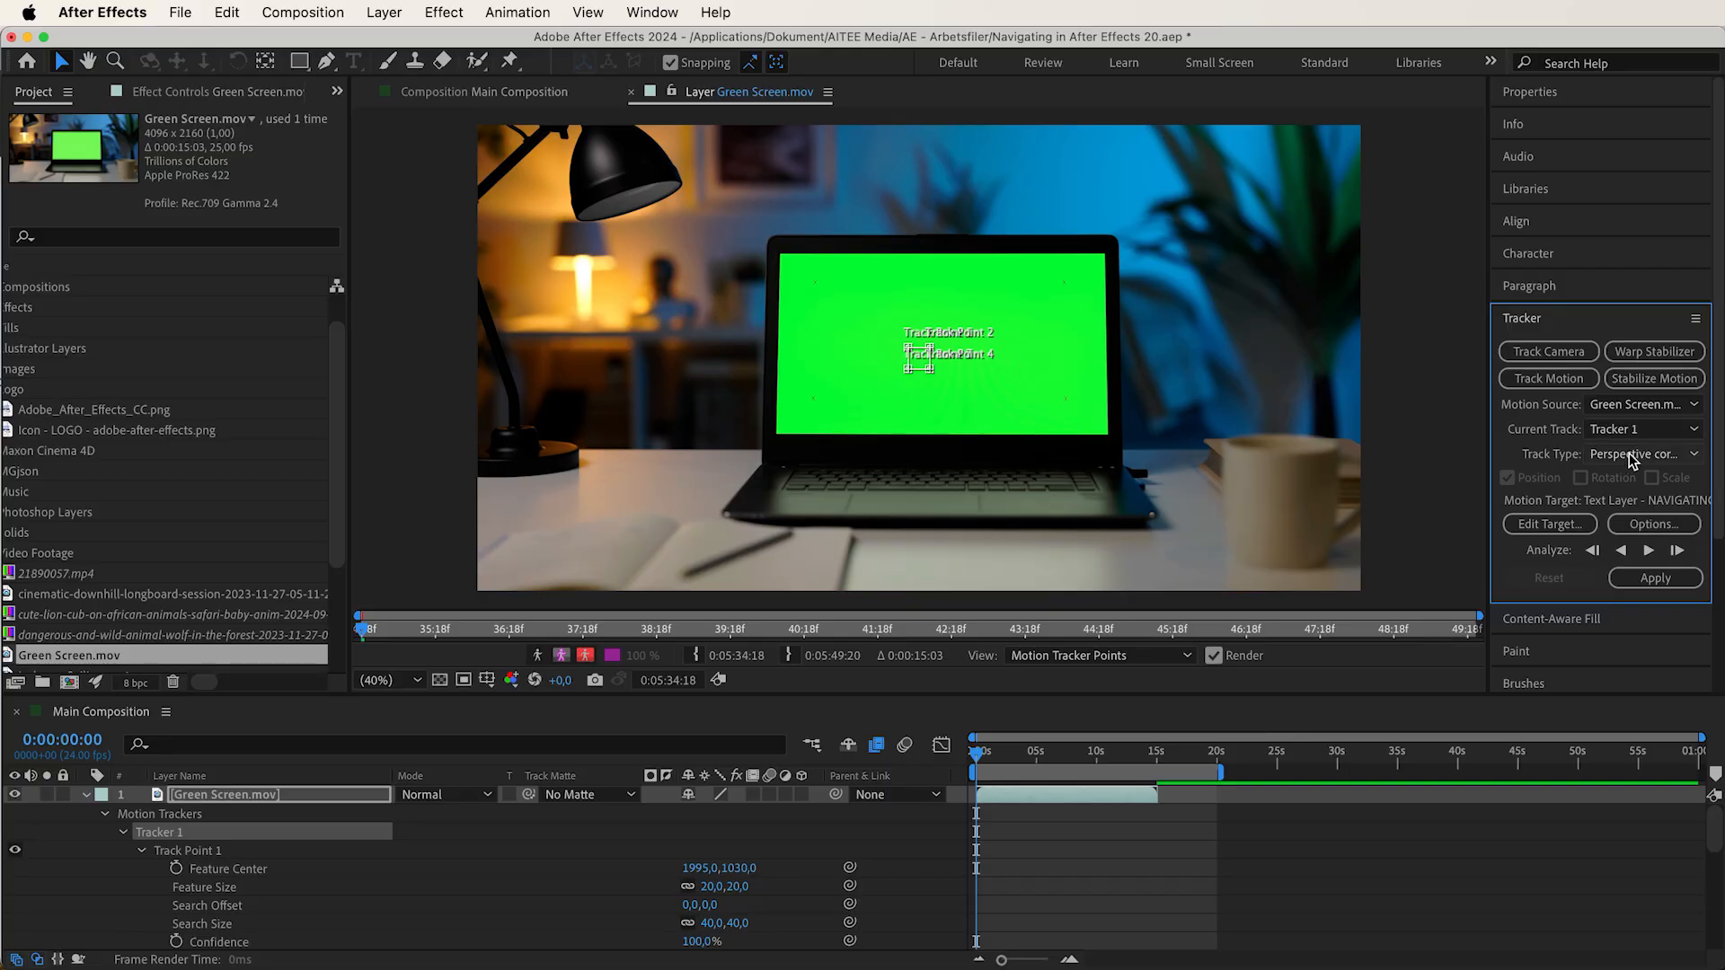
Keep the track type at Perspective corner pin and place the four track points on the matching corners of the laptop's green screen
click(1632, 453)
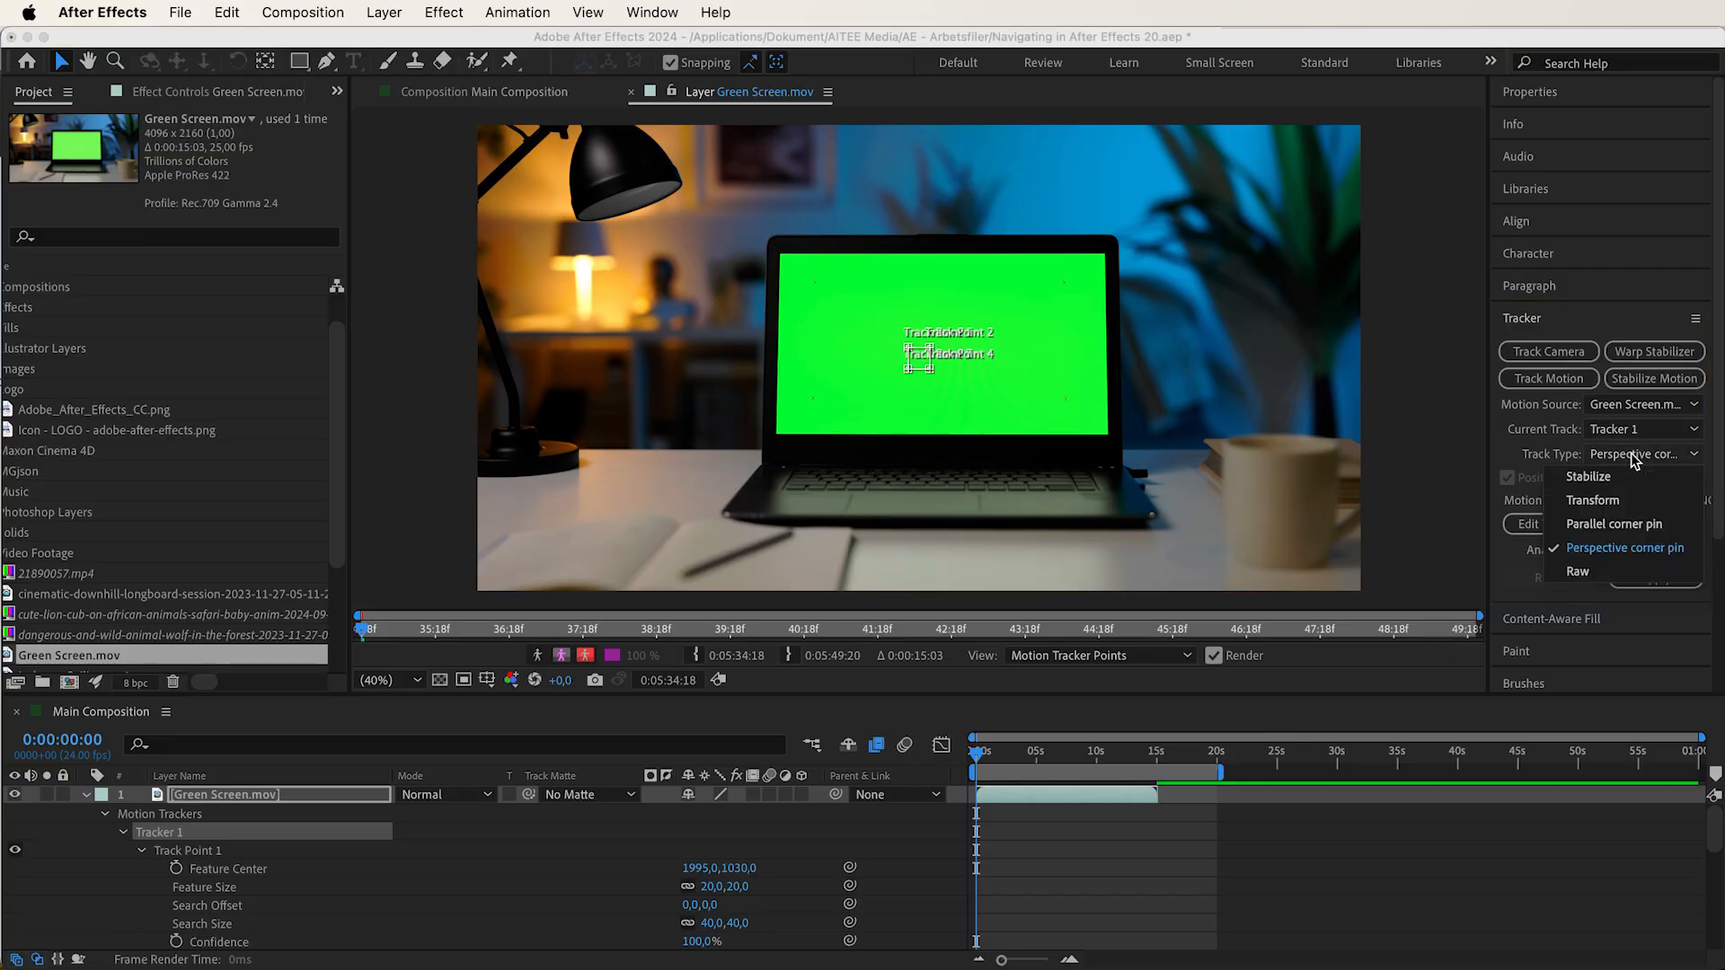
click(1595, 550)
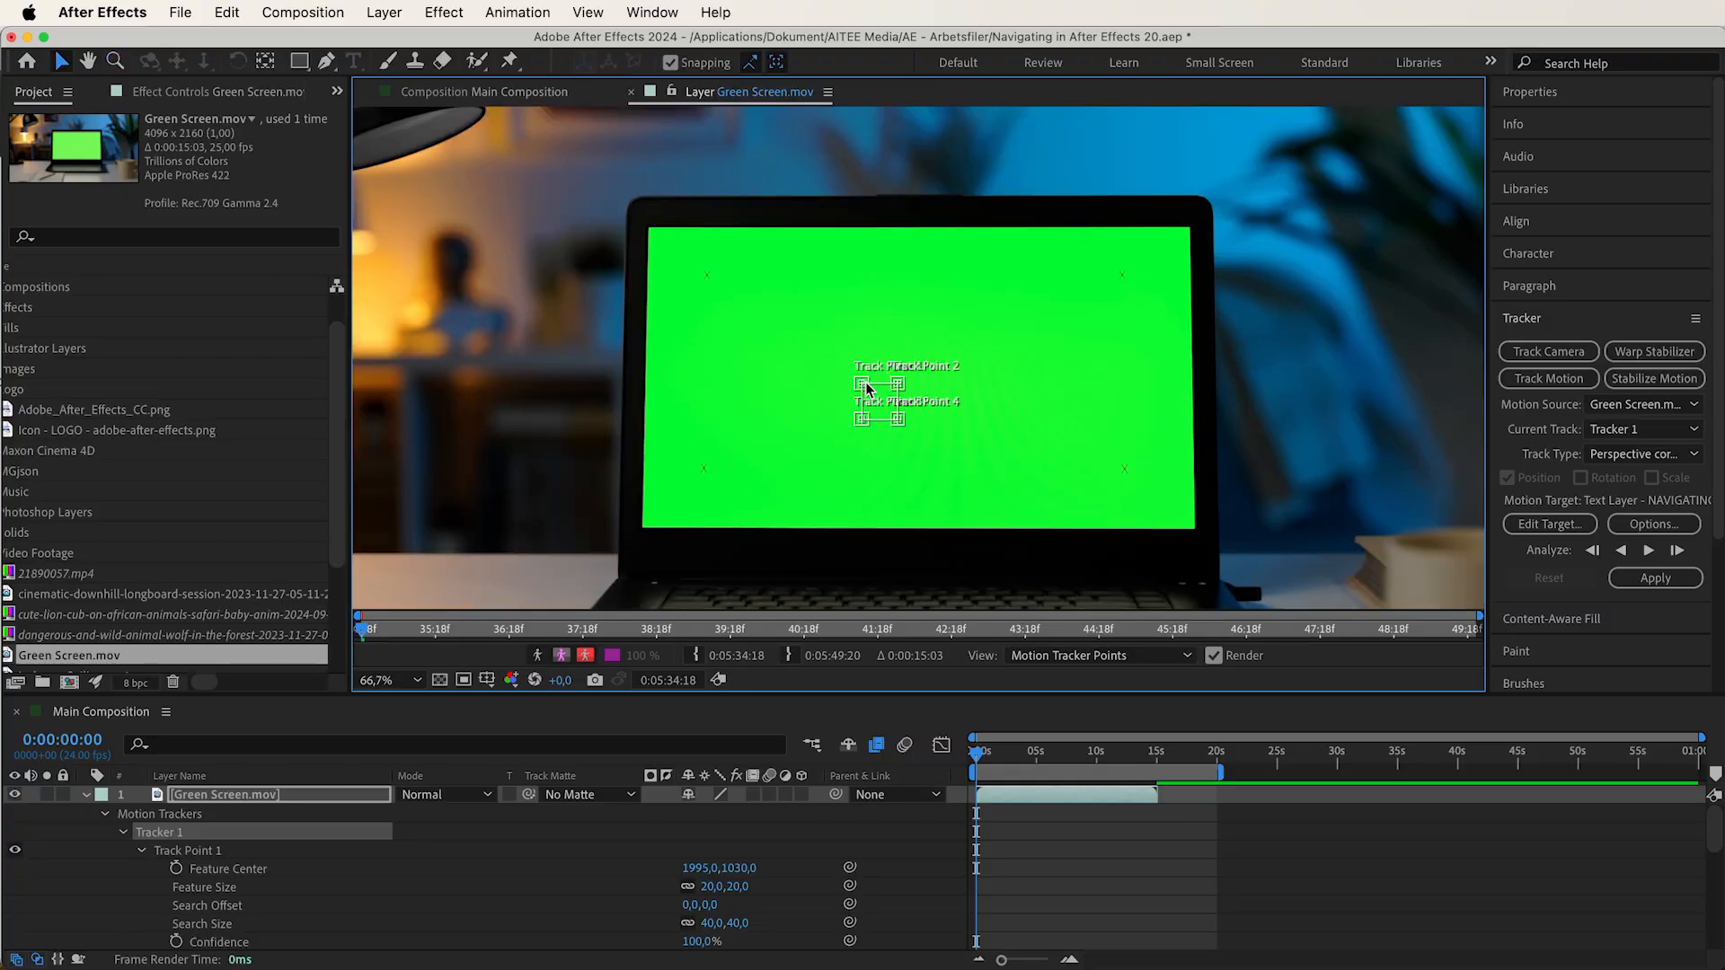
drag(868, 388, 652, 236)
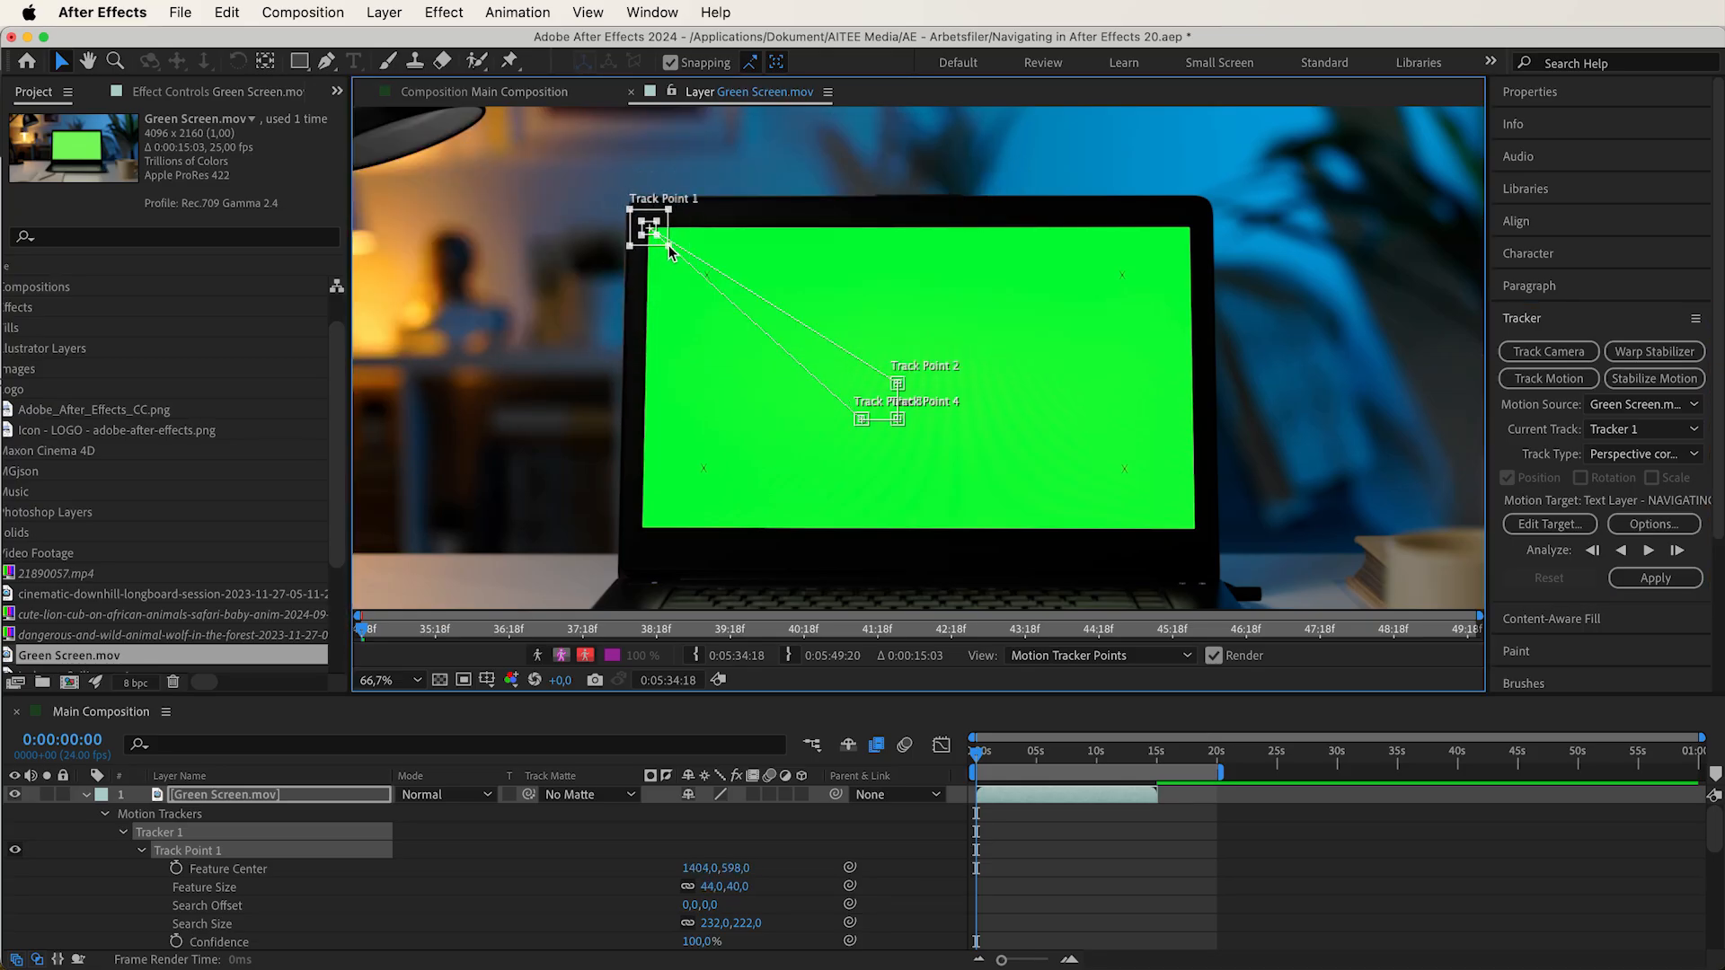
drag(899, 384, 1189, 229)
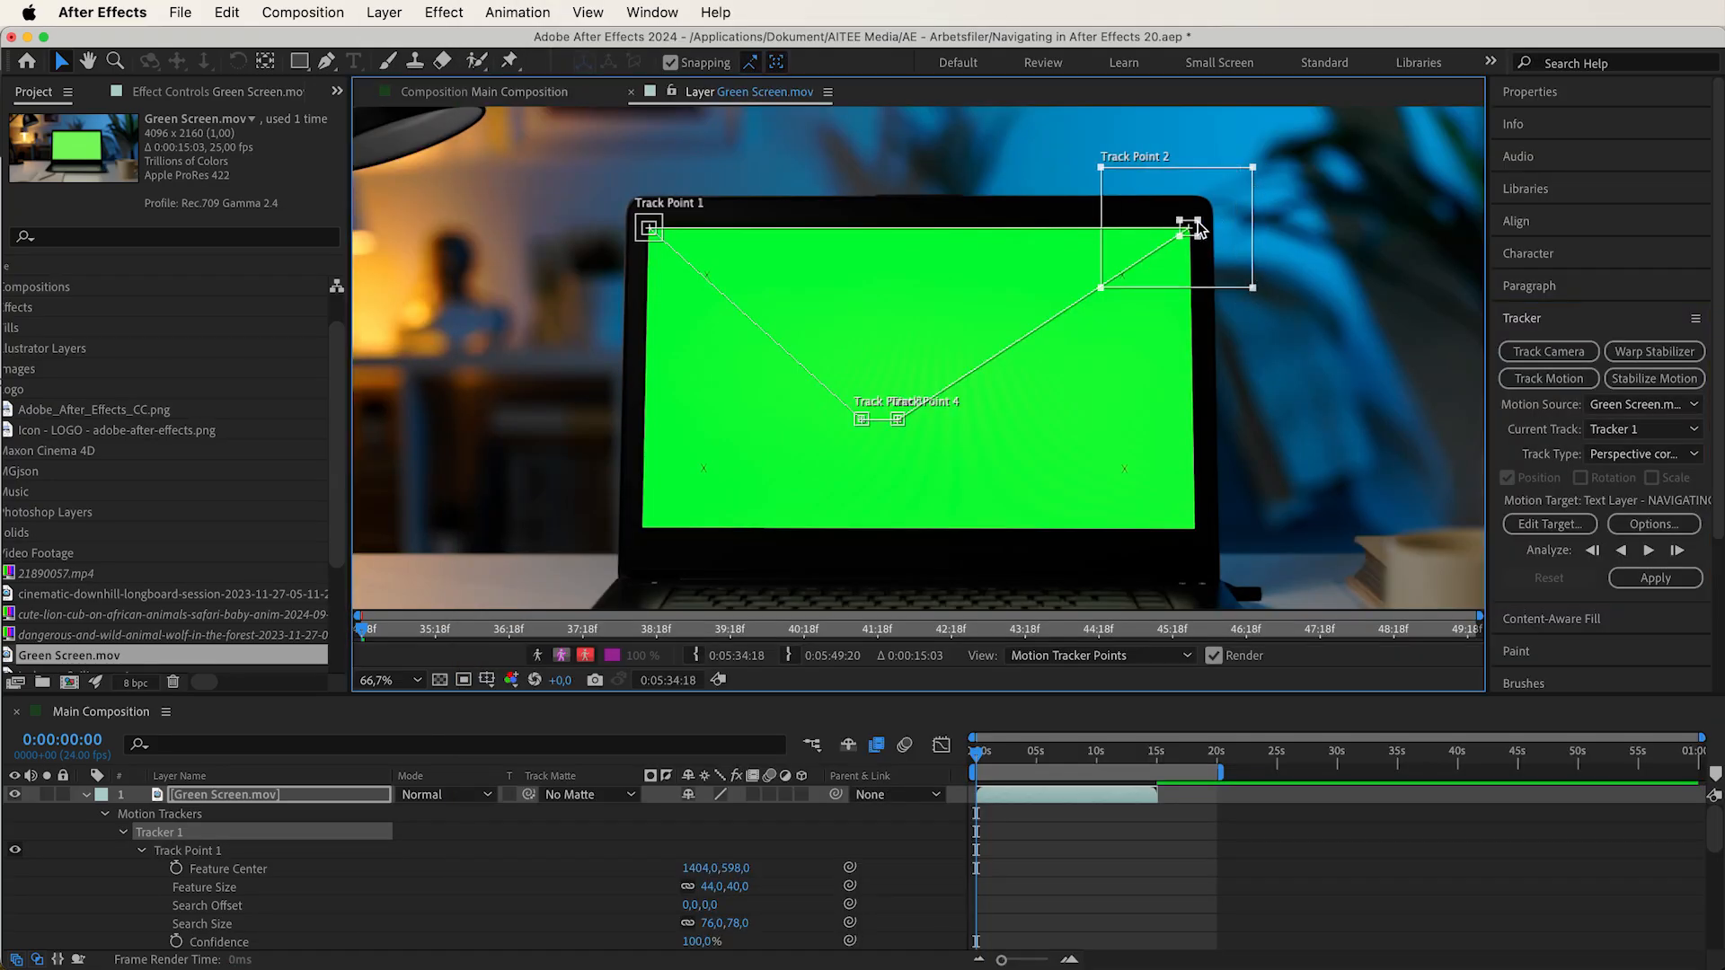
drag(901, 422, 1197, 539)
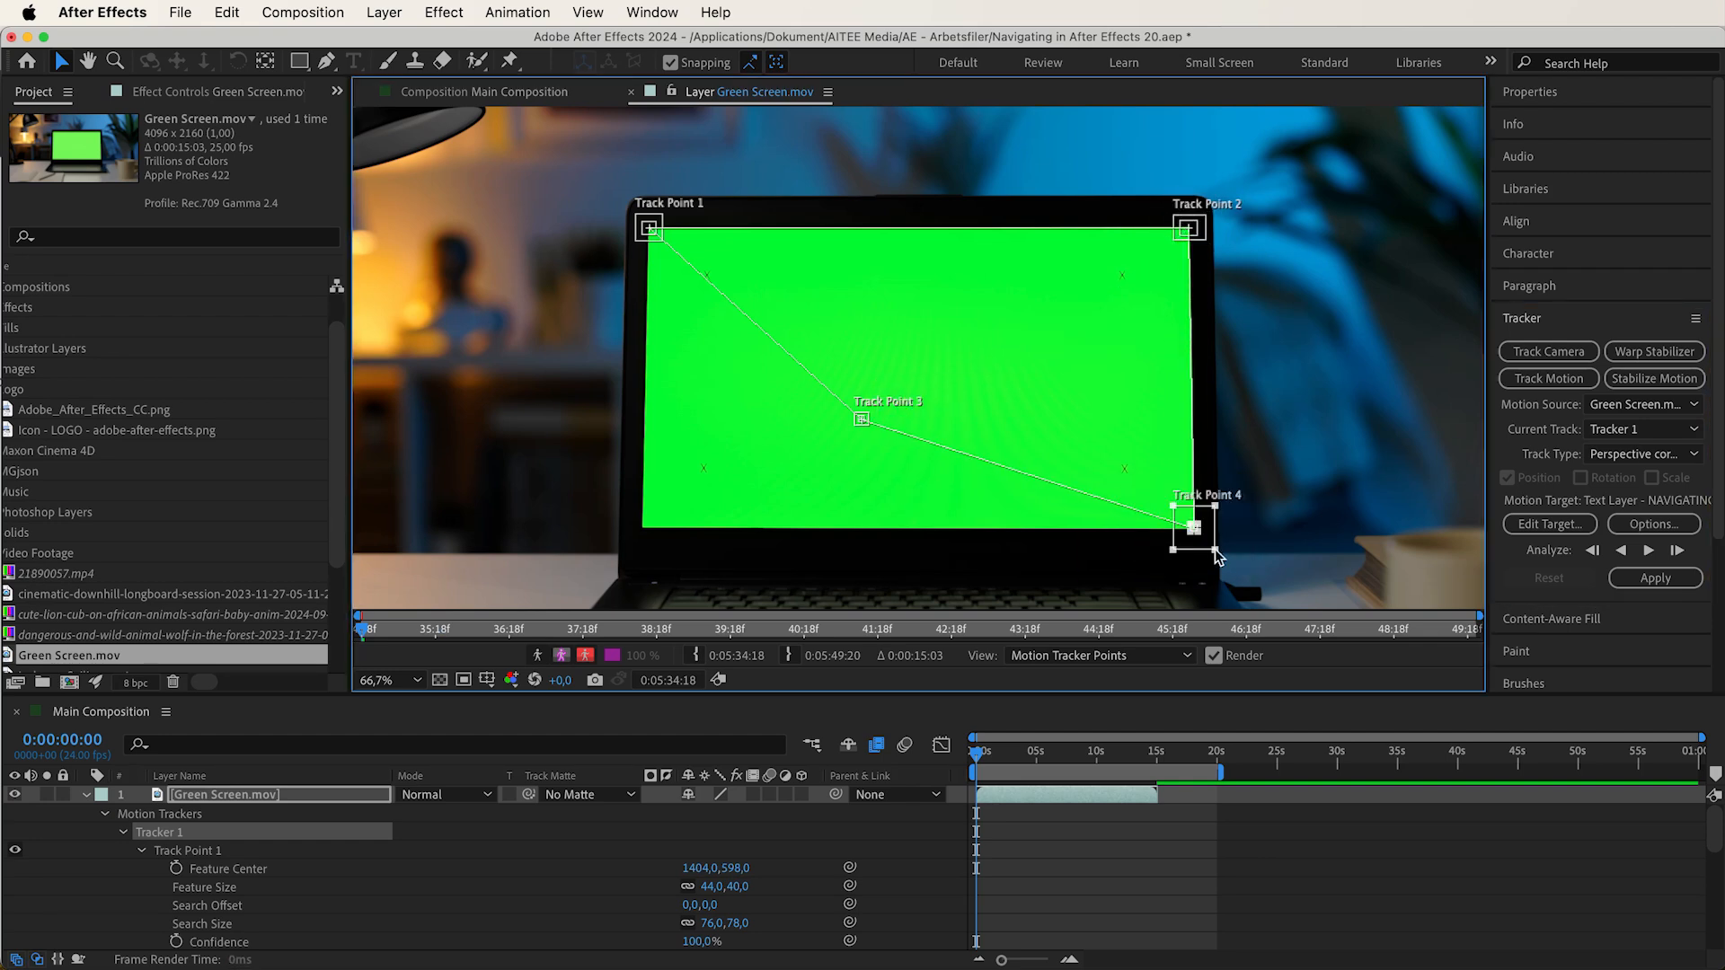
drag(858, 422, 650, 534)
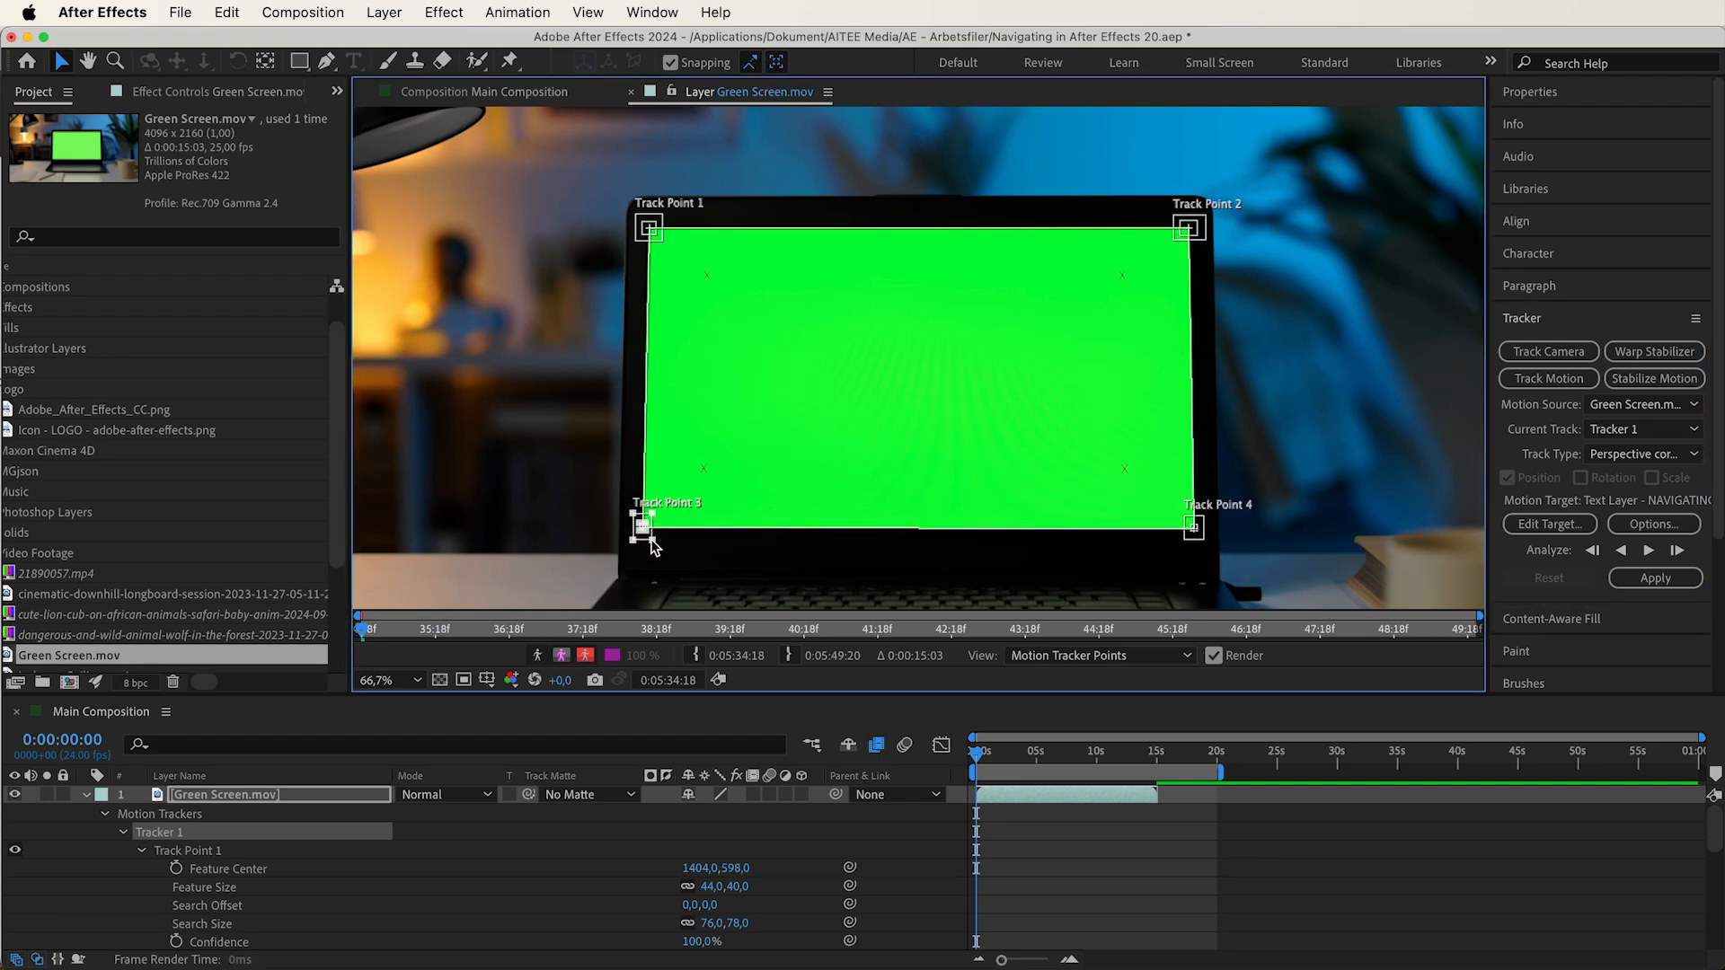
Analyze the four corner tracks forward through the clip and shorten the work area to the end of Green Screen.mov
click(1649, 551)
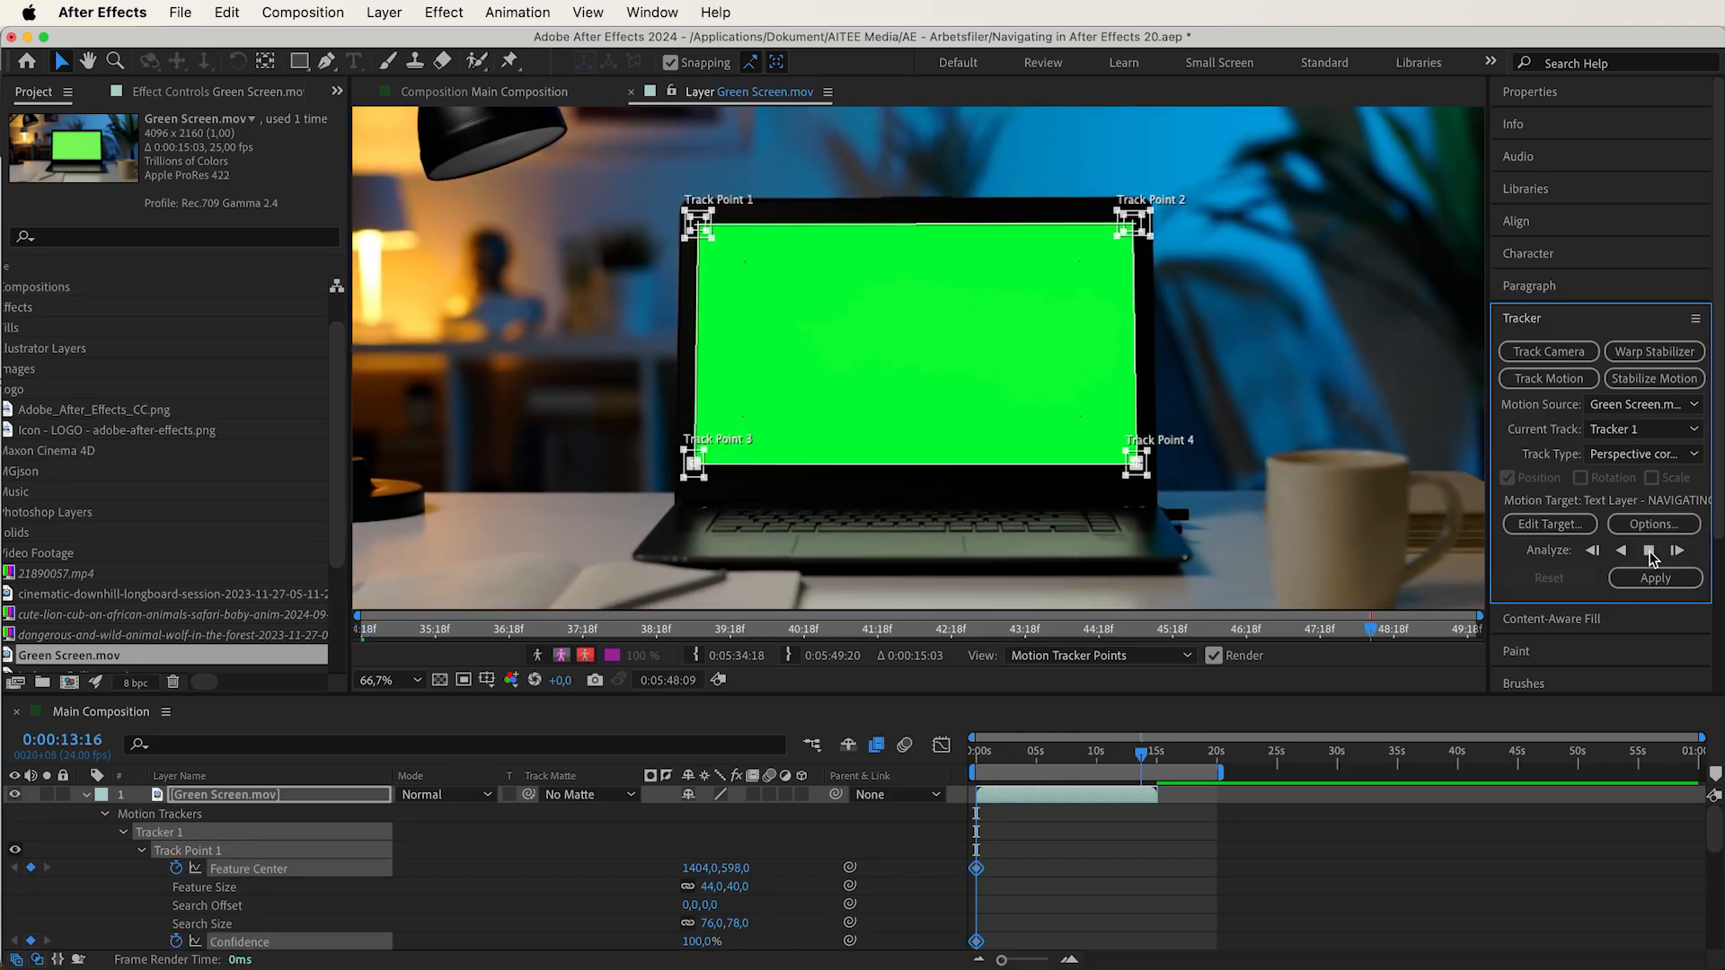
drag(1219, 772, 1178, 774)
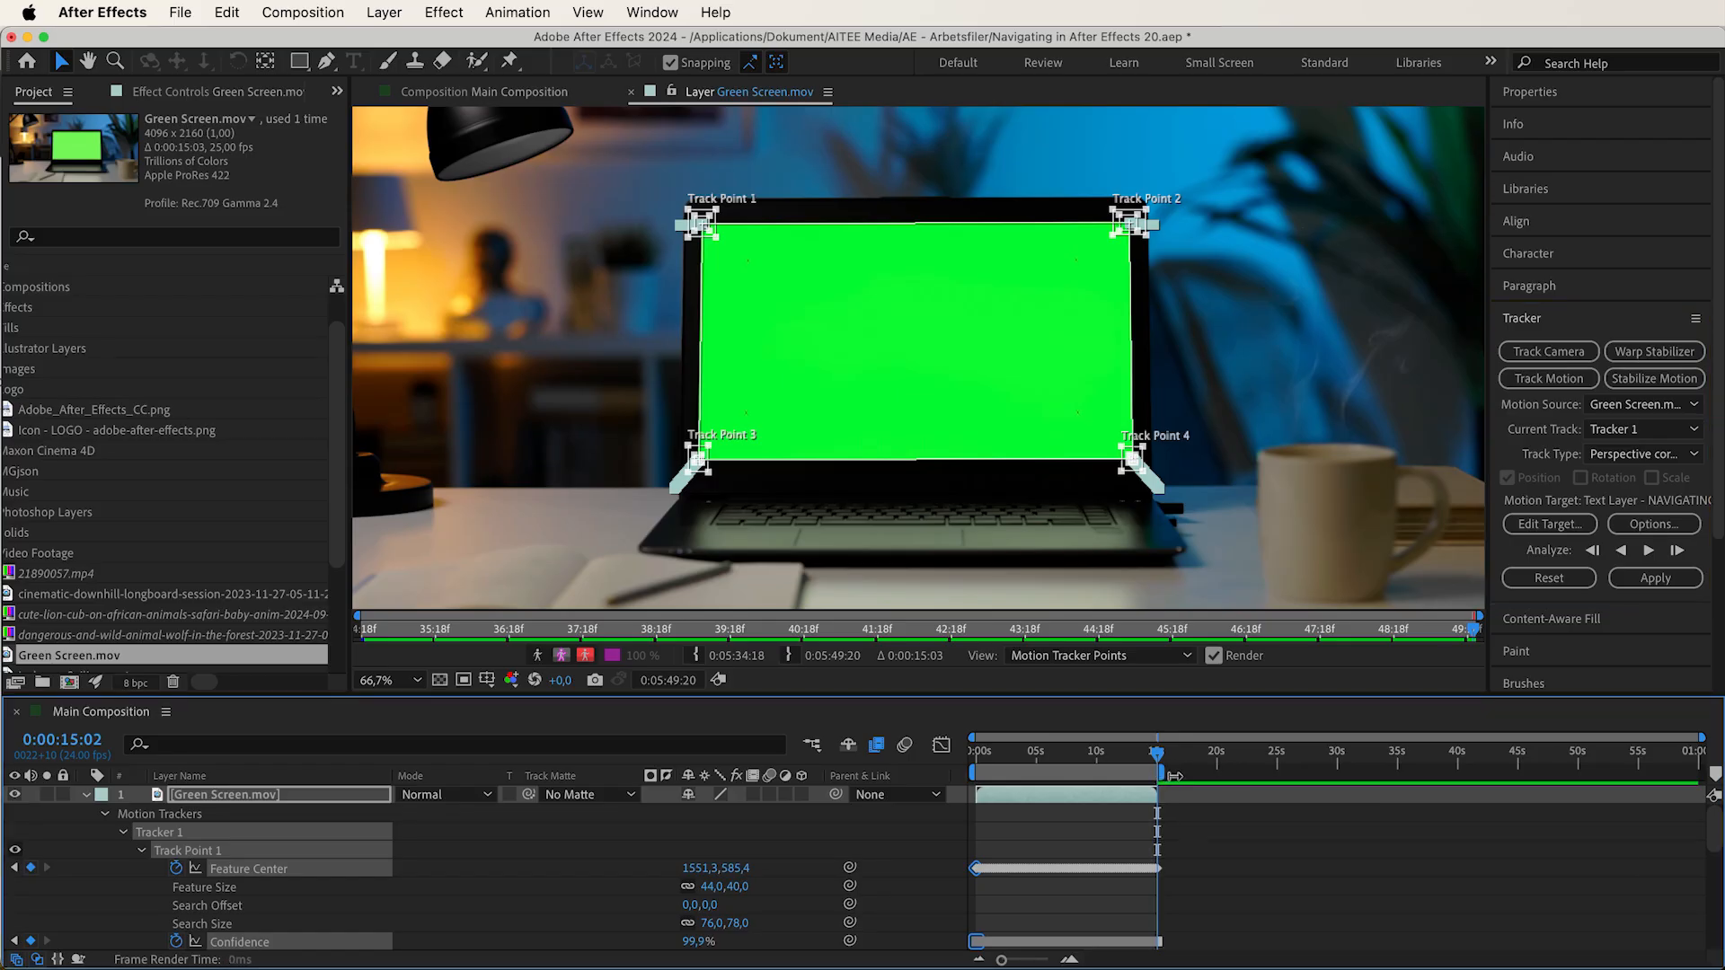
Add Paragliding.mp4 from the Video Footage folder to Main Composition, directly beneath Green Screen.mov
right_click(821, 805)
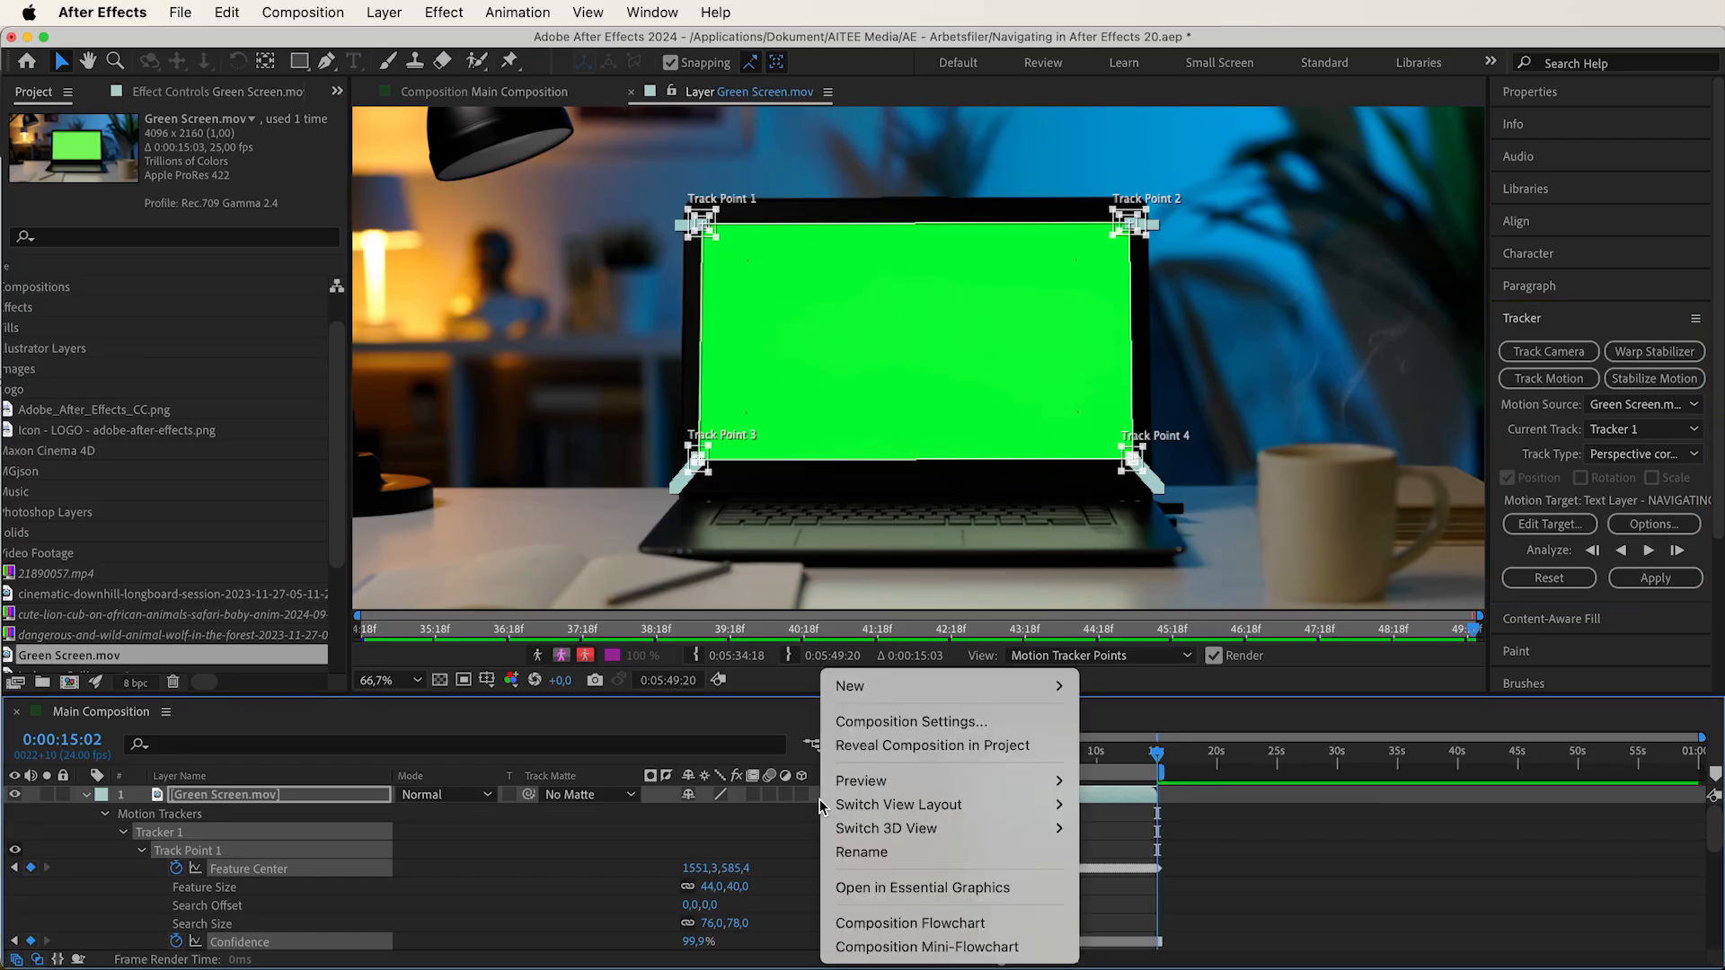
mouse_move(923, 686)
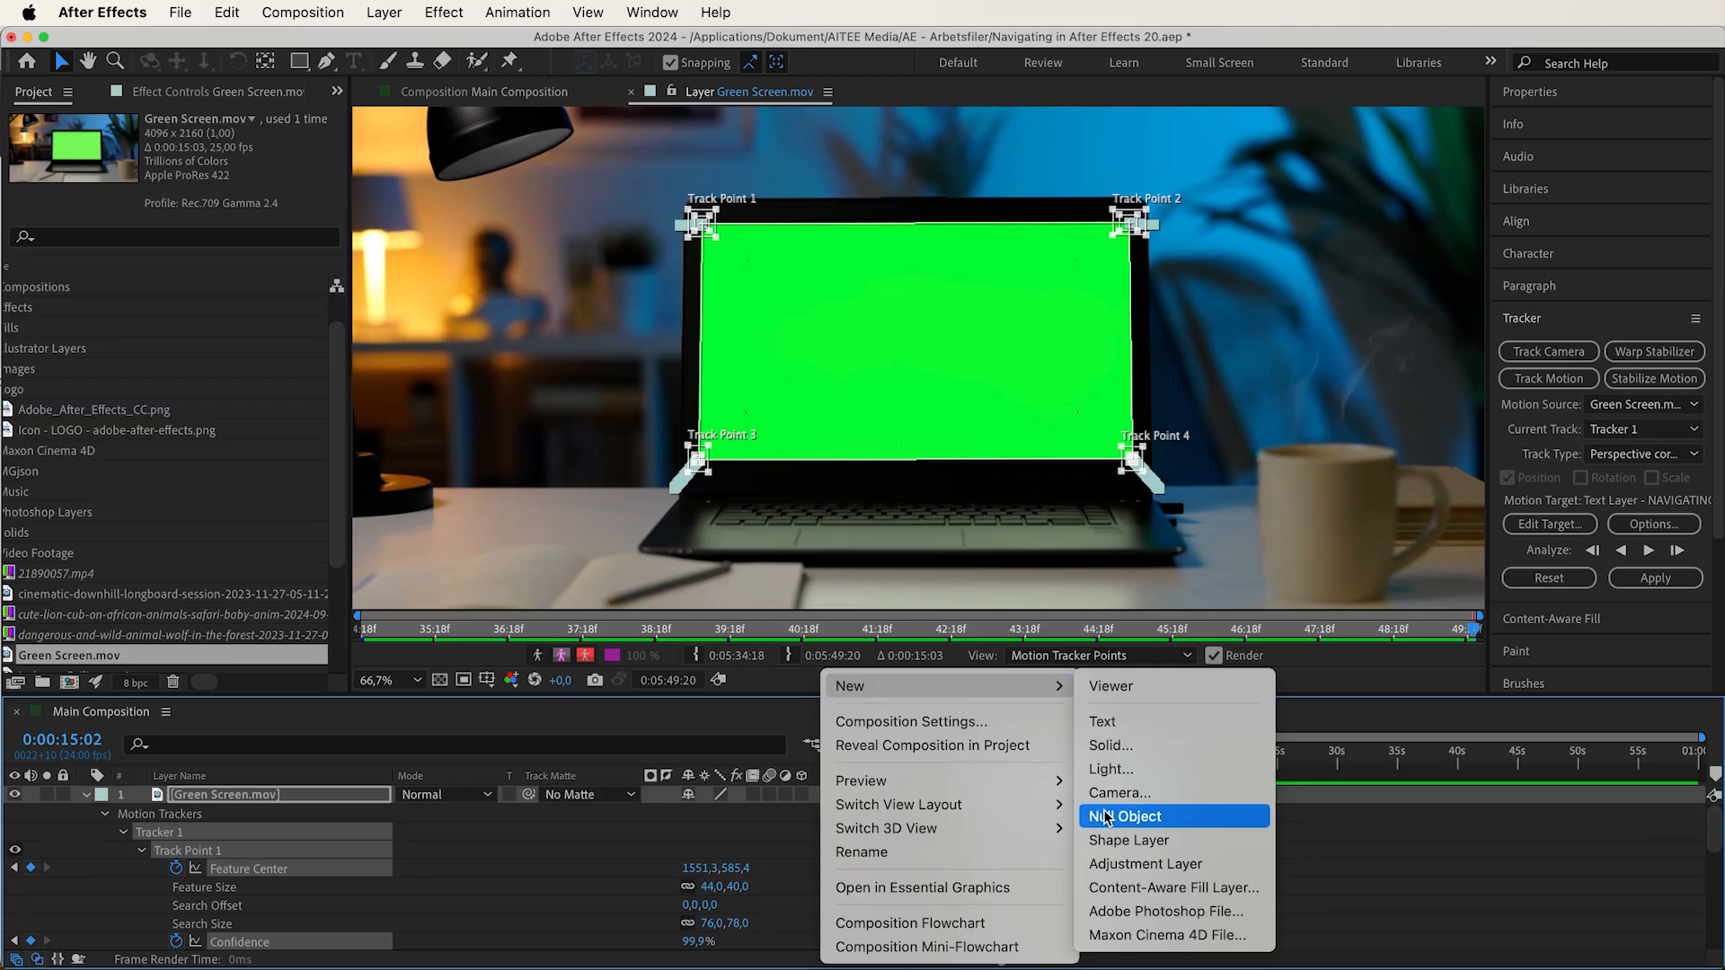
click(158, 639)
scroll(155, 629, down, 4)
drag(133, 656, 236, 885)
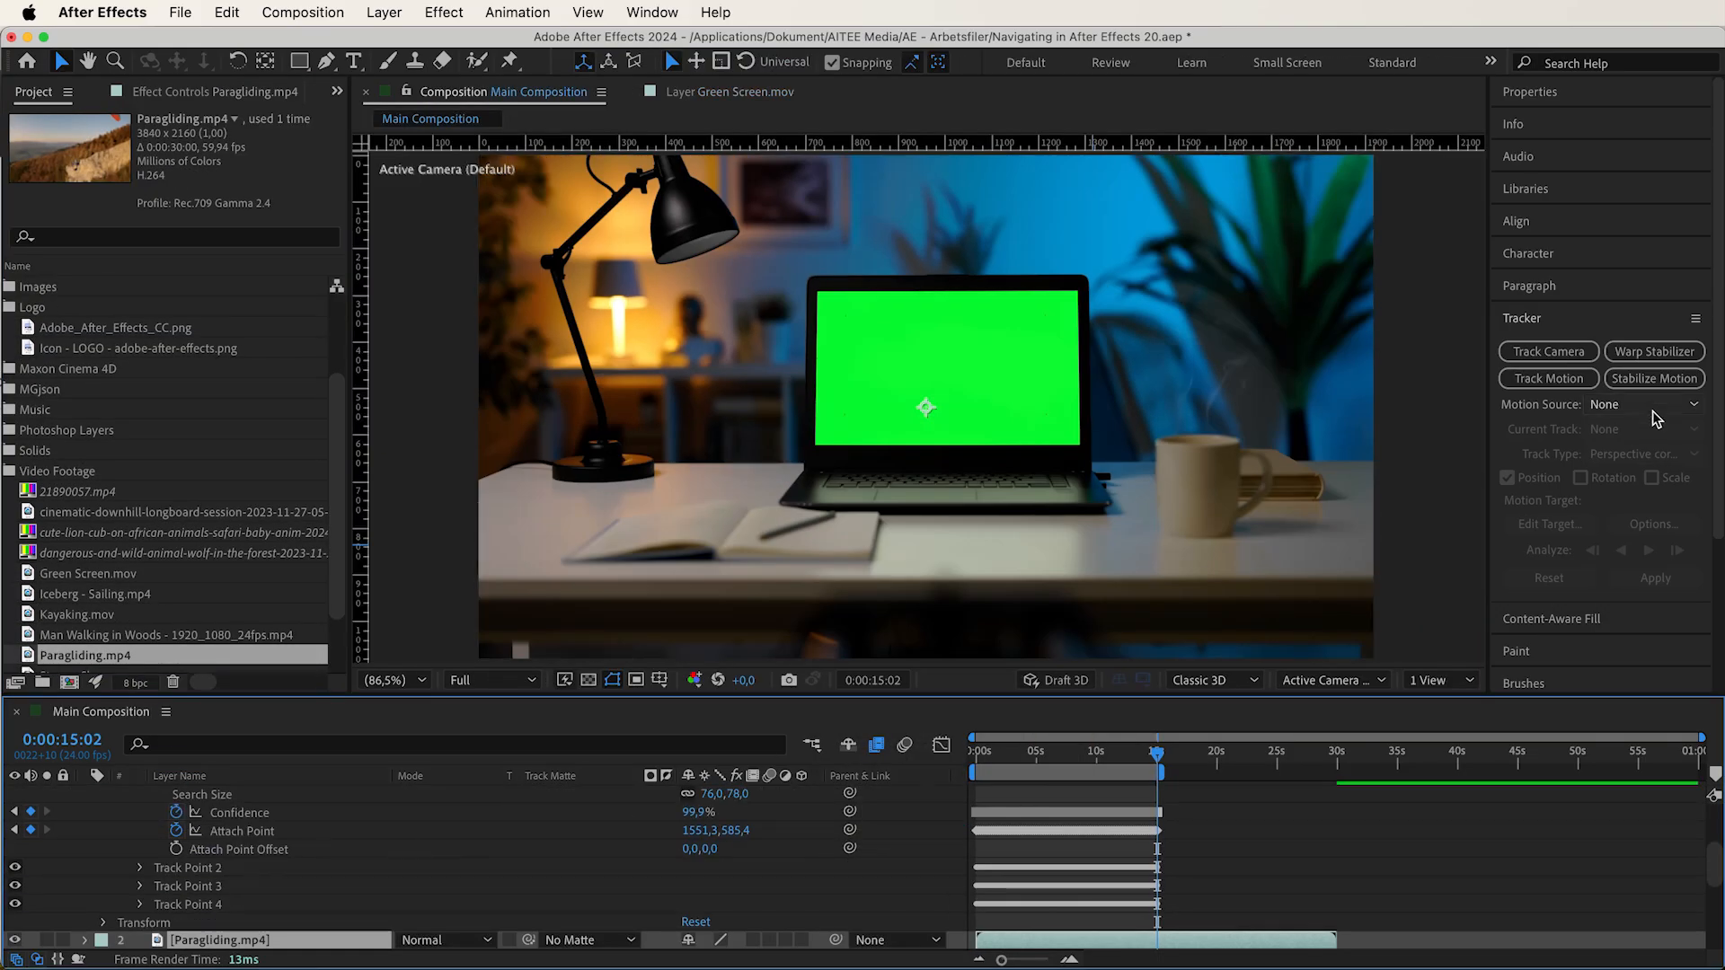
Choose Green Screen.mov as the motion source to bring back its corner-pin tracker
scroll(501, 878, up, 5)
click(300, 794)
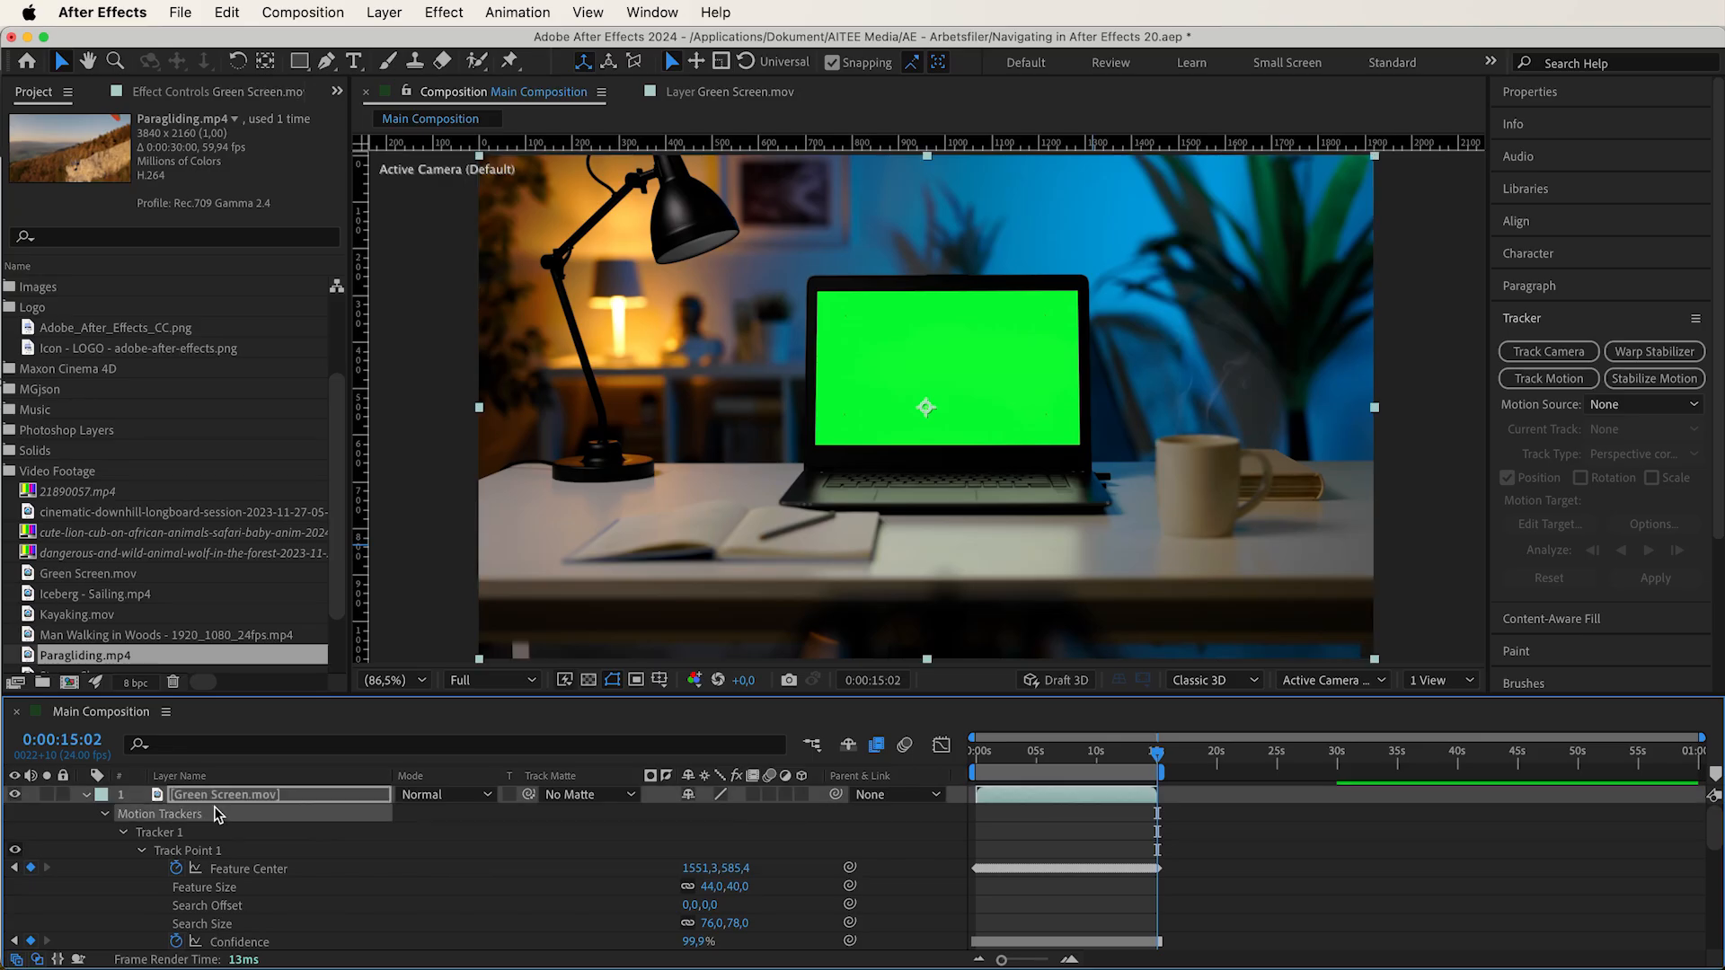
click(246, 870)
click(1636, 406)
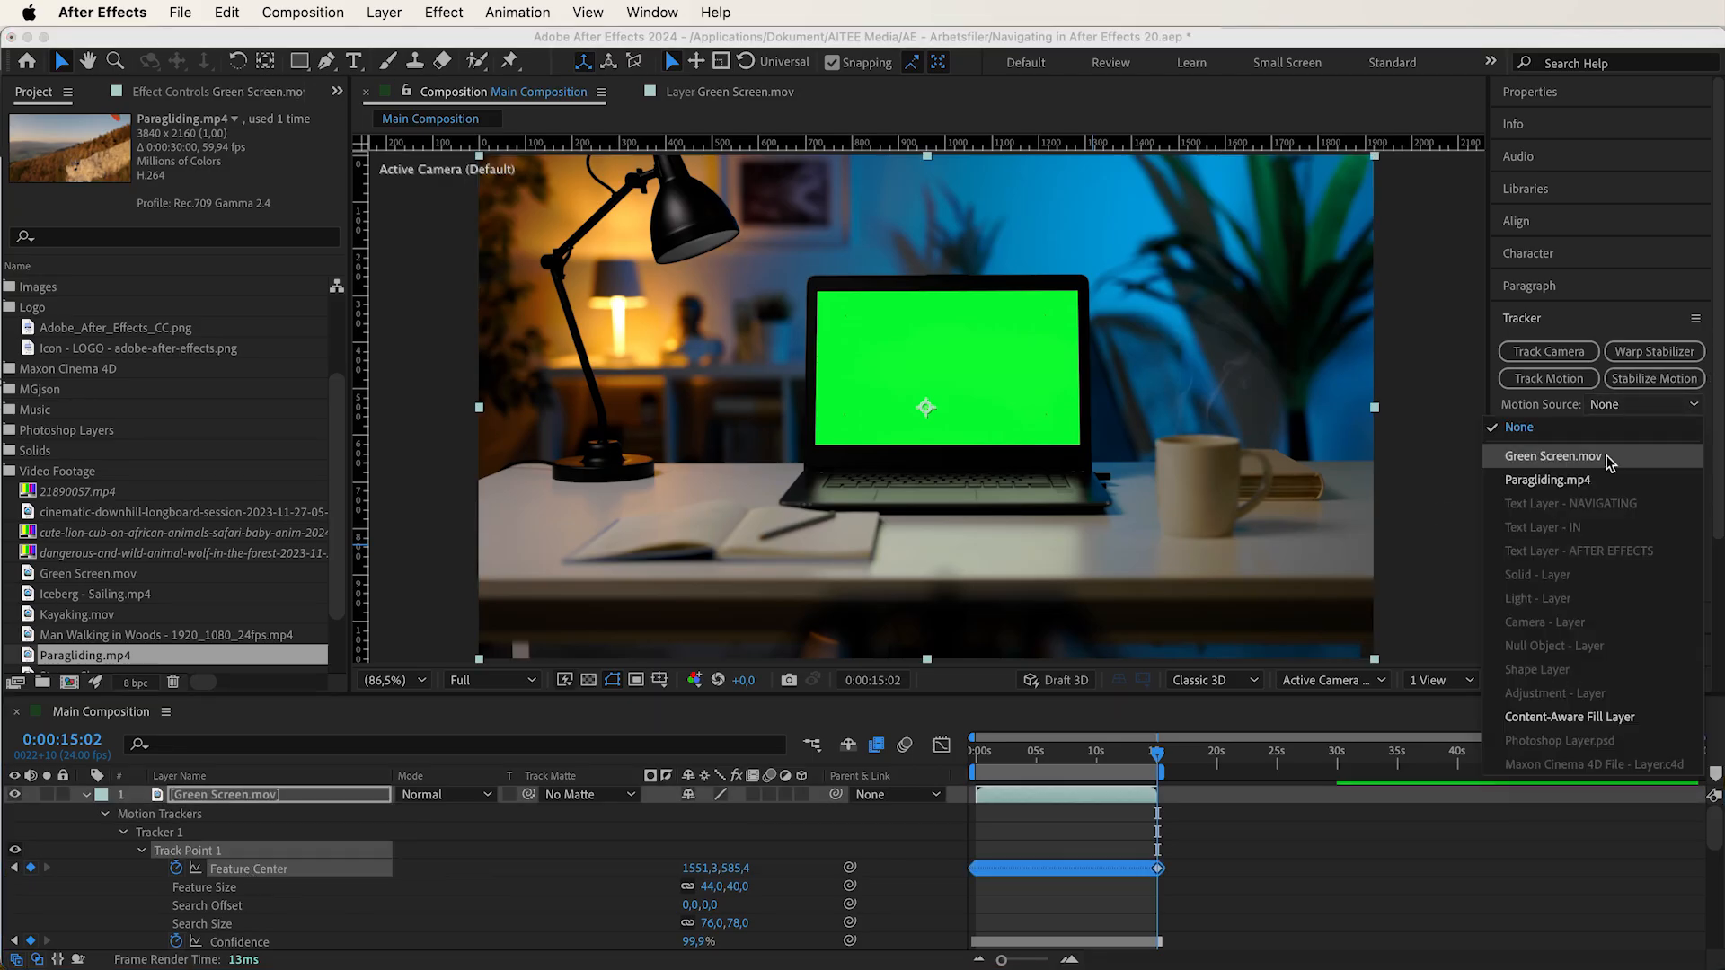
click(1547, 480)
click(1608, 456)
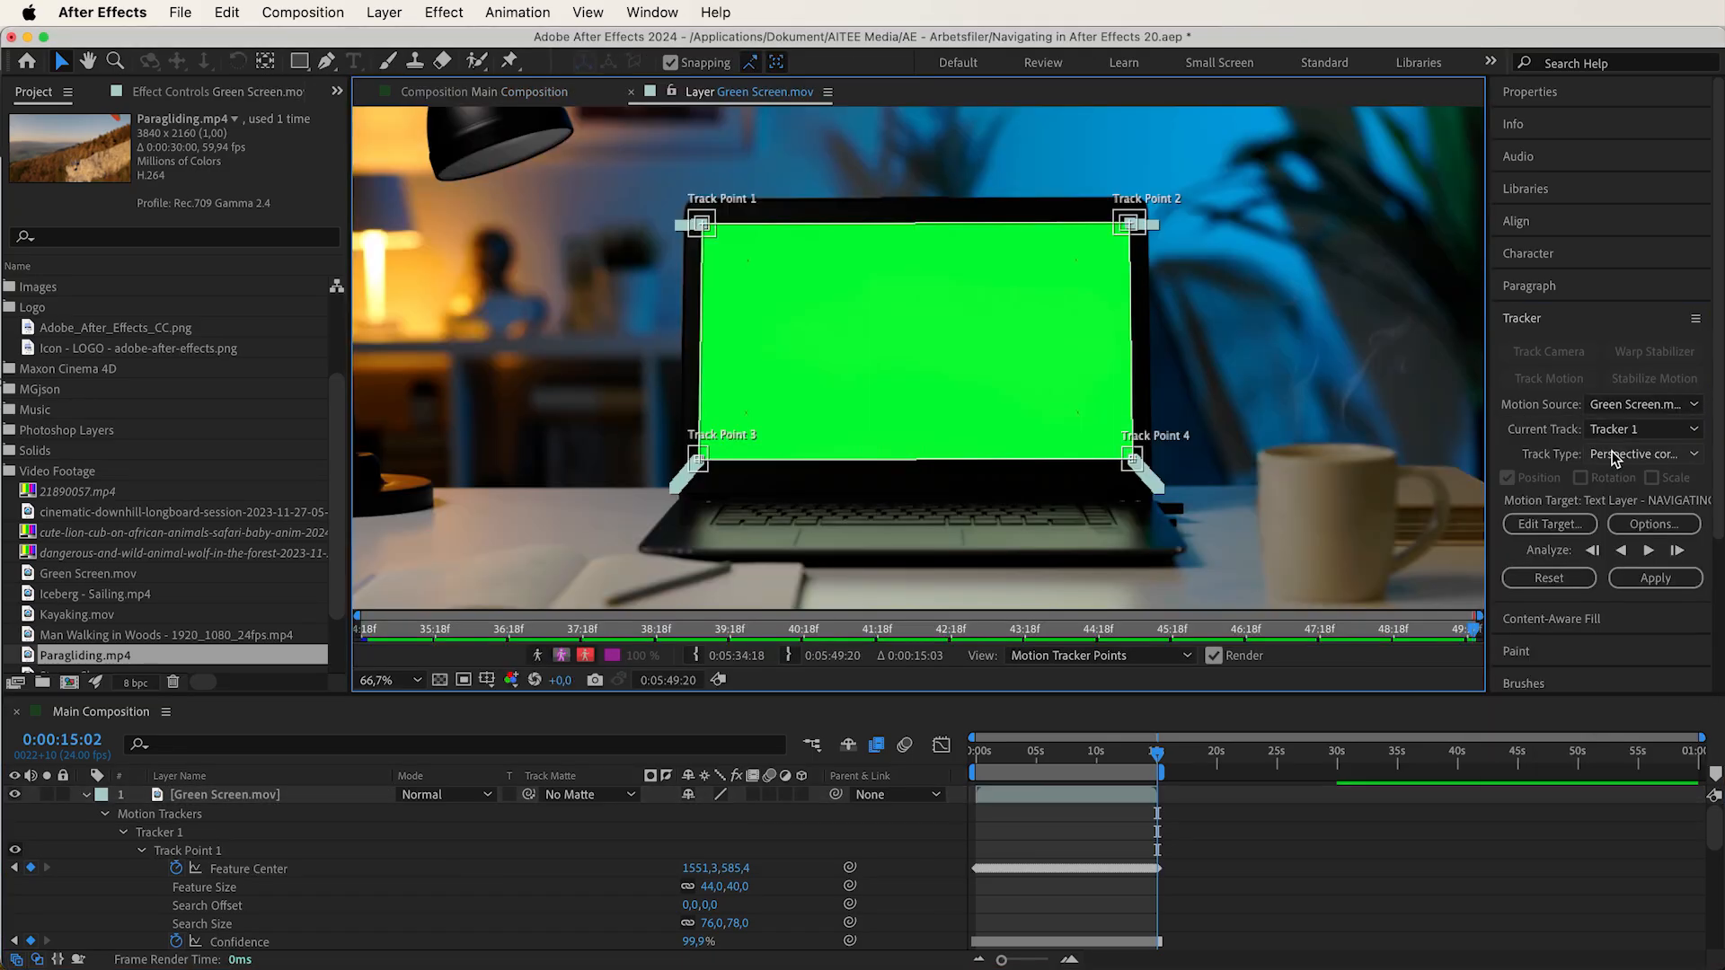
Set Paragliding.mp4 as the motion target and apply the perspective corner-pin track to it
click(1544, 523)
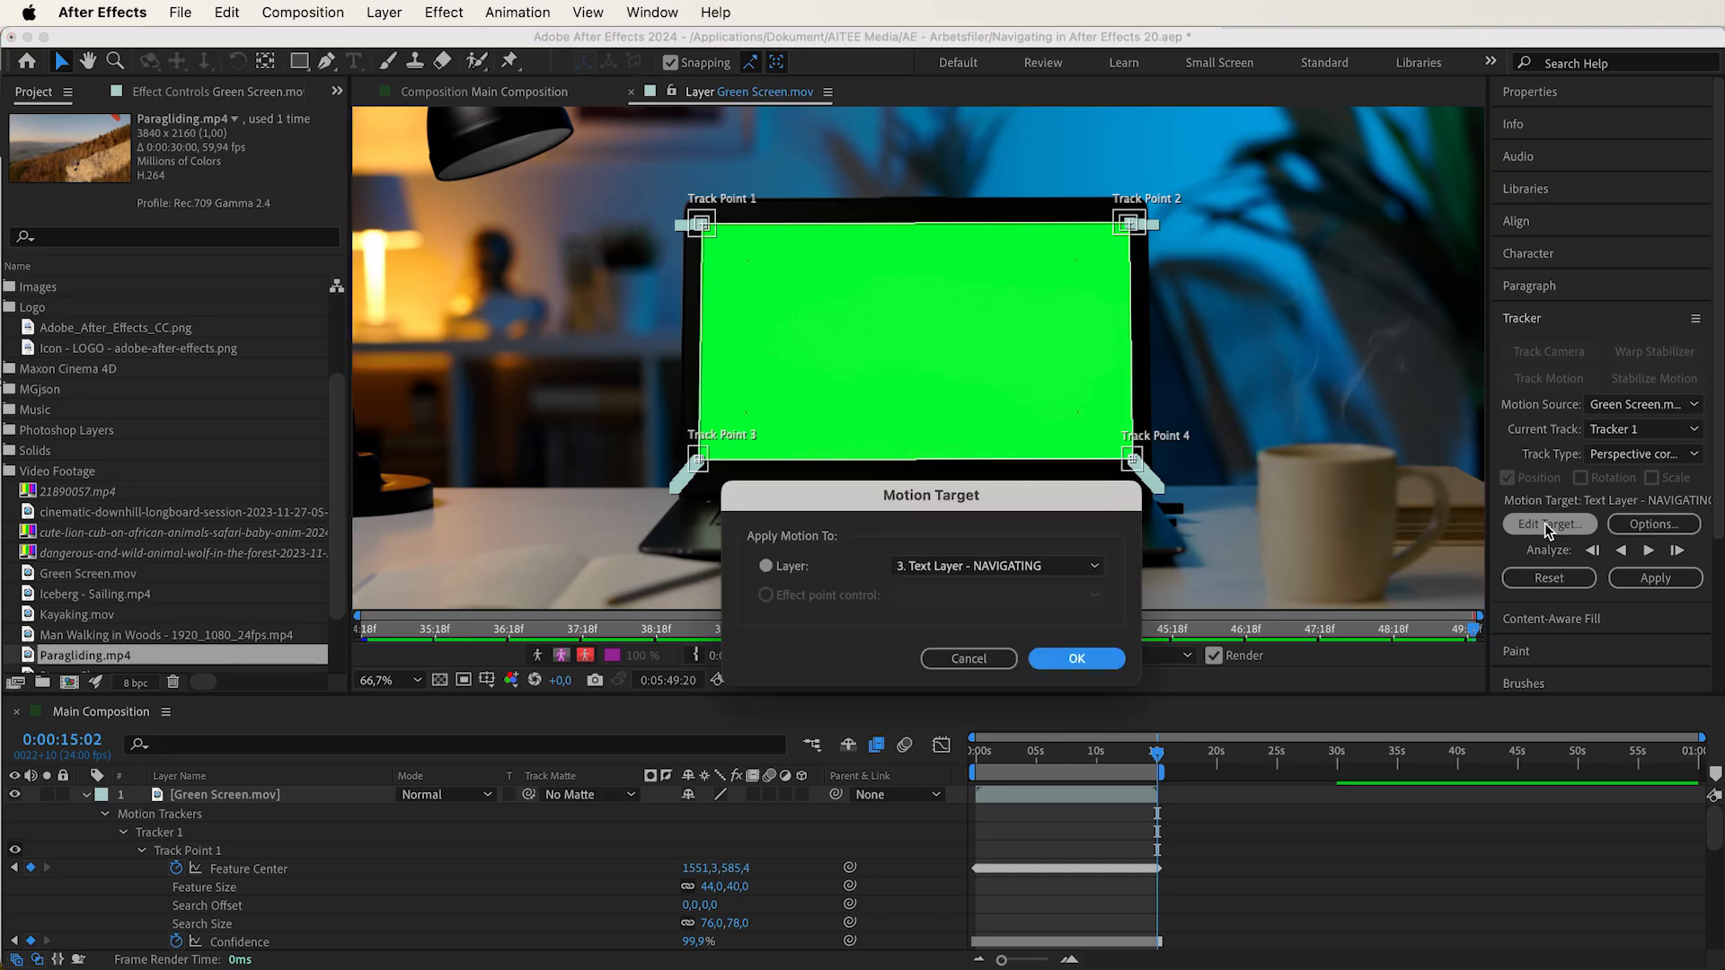
click(1045, 565)
click(969, 614)
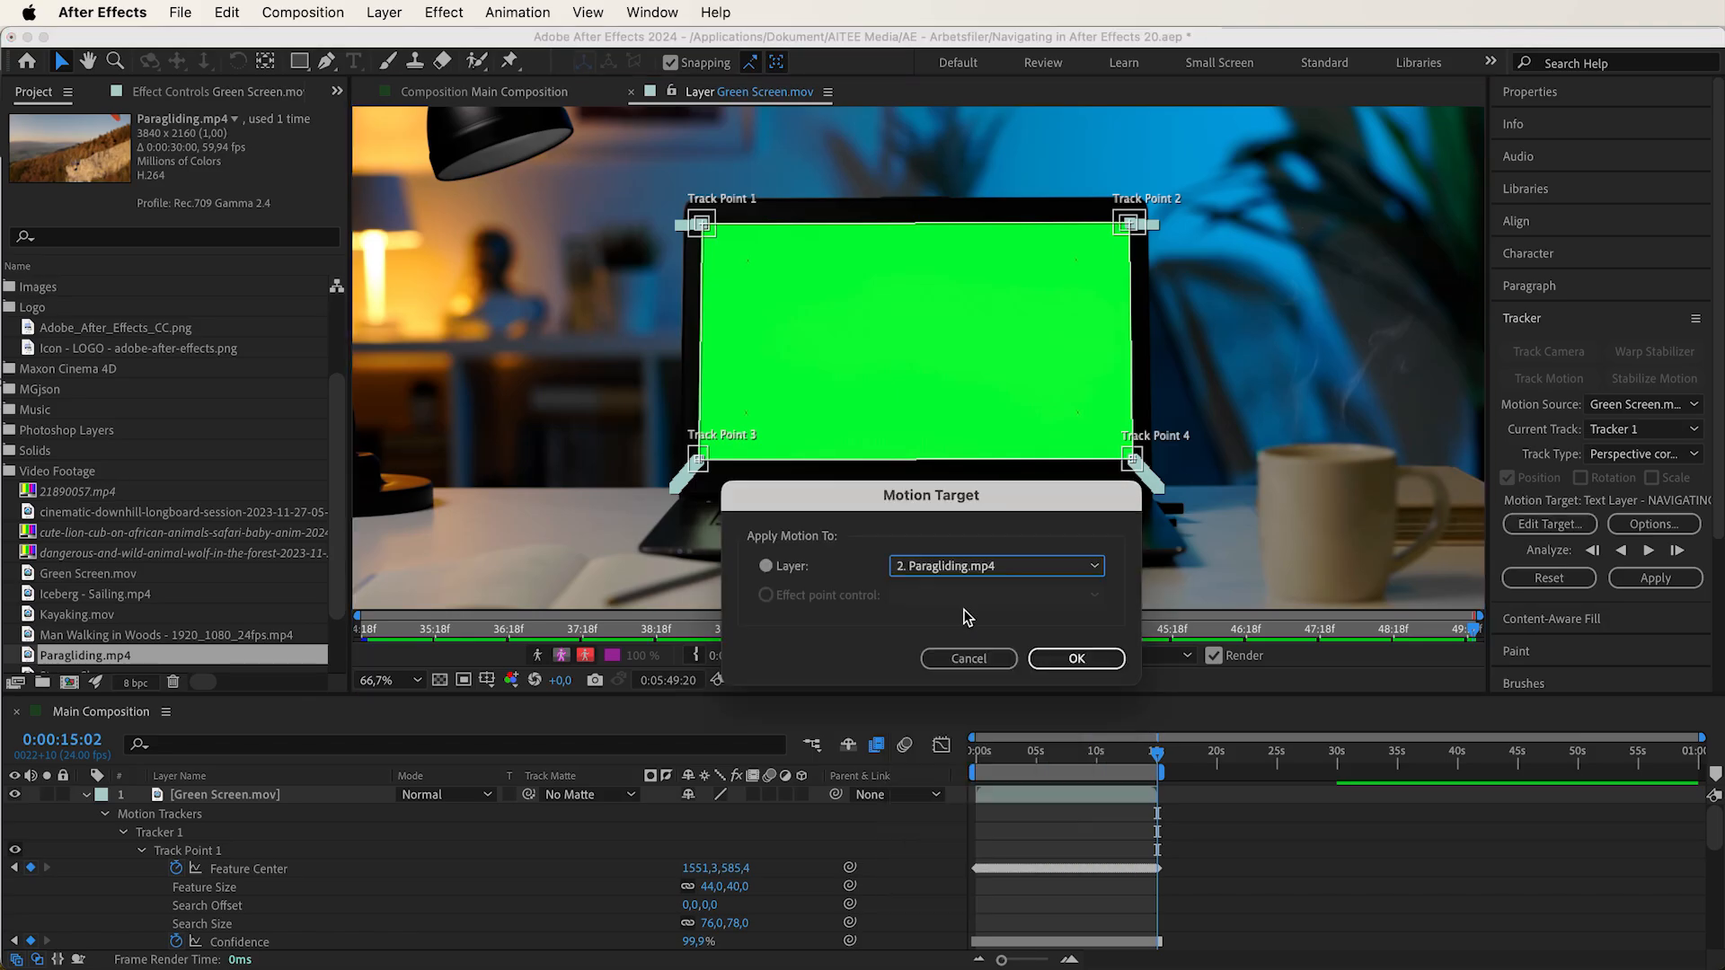
click(1076, 658)
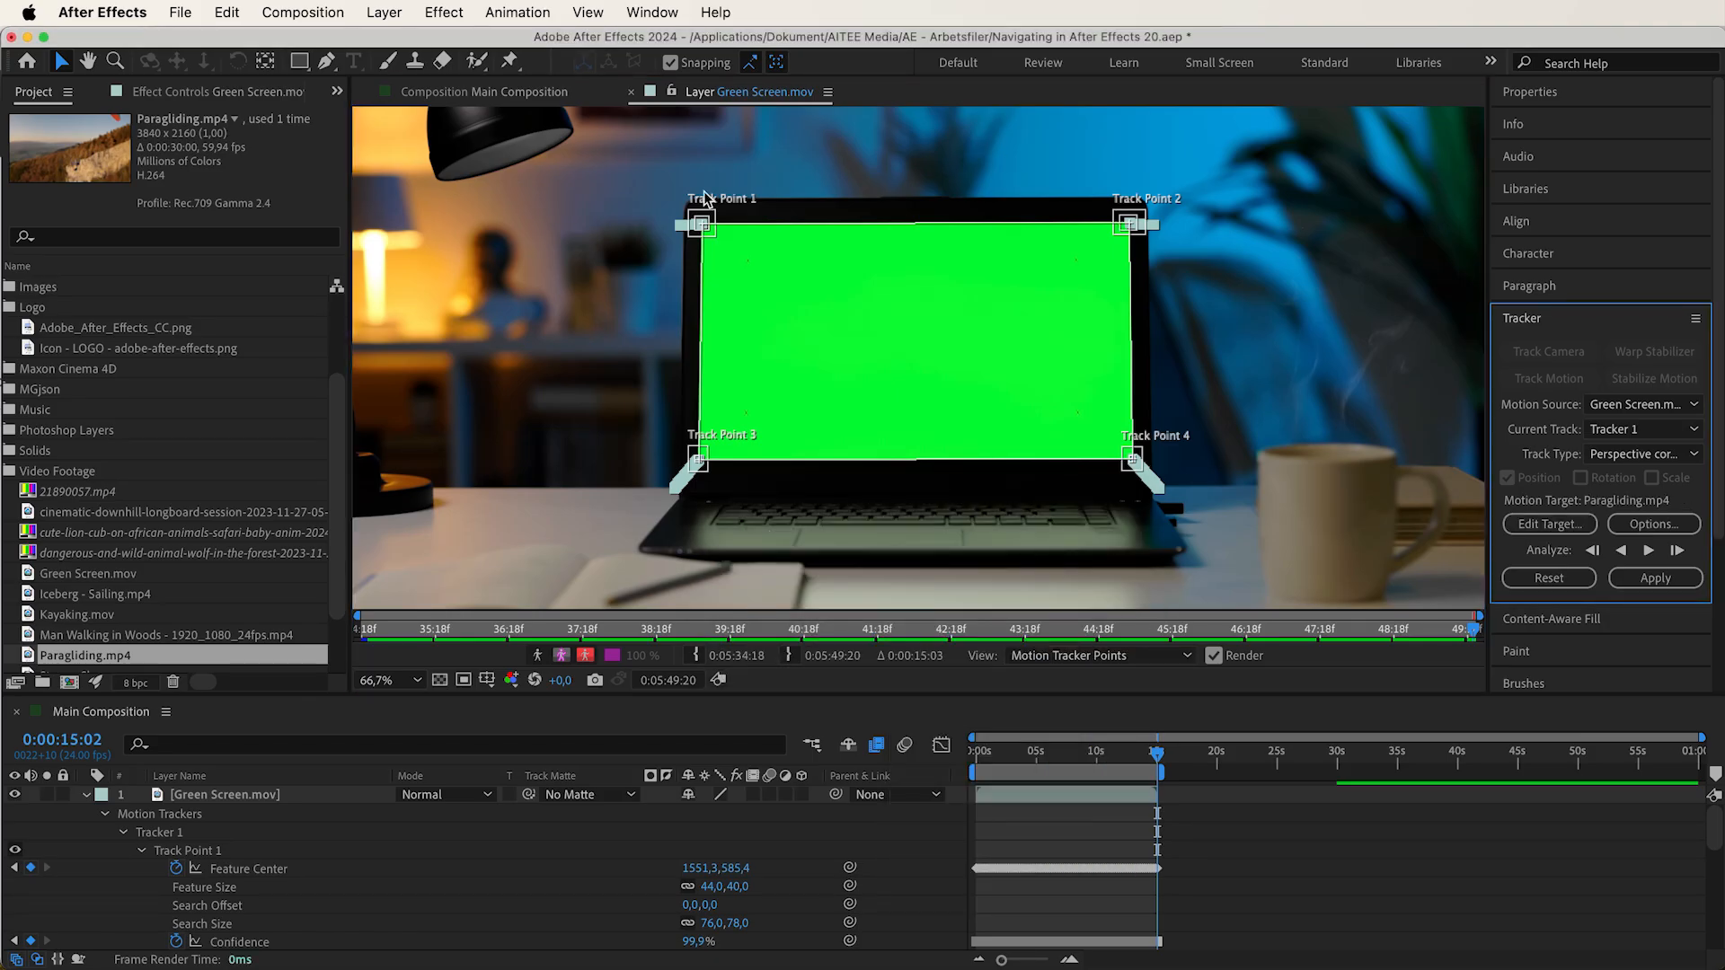
click(1656, 577)
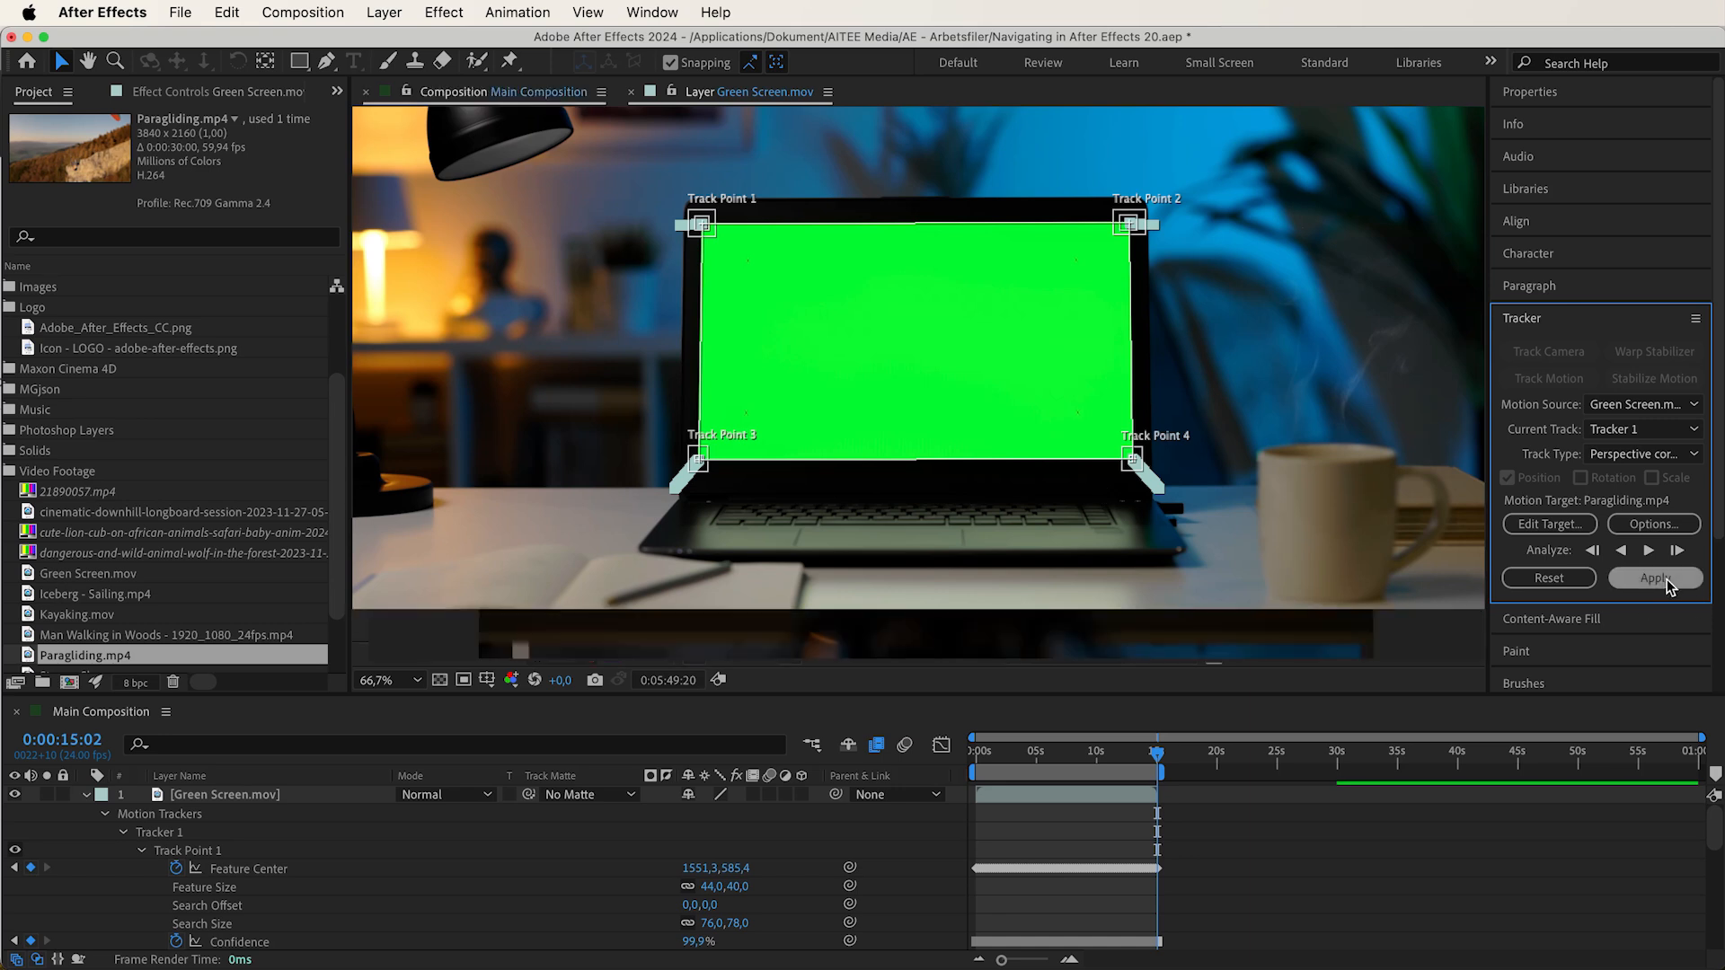
Return to the start of the composition and move Paragliding.mp4 above Green Screen.mov in the layer order
click(1134, 753)
drag(1134, 755, 977, 755)
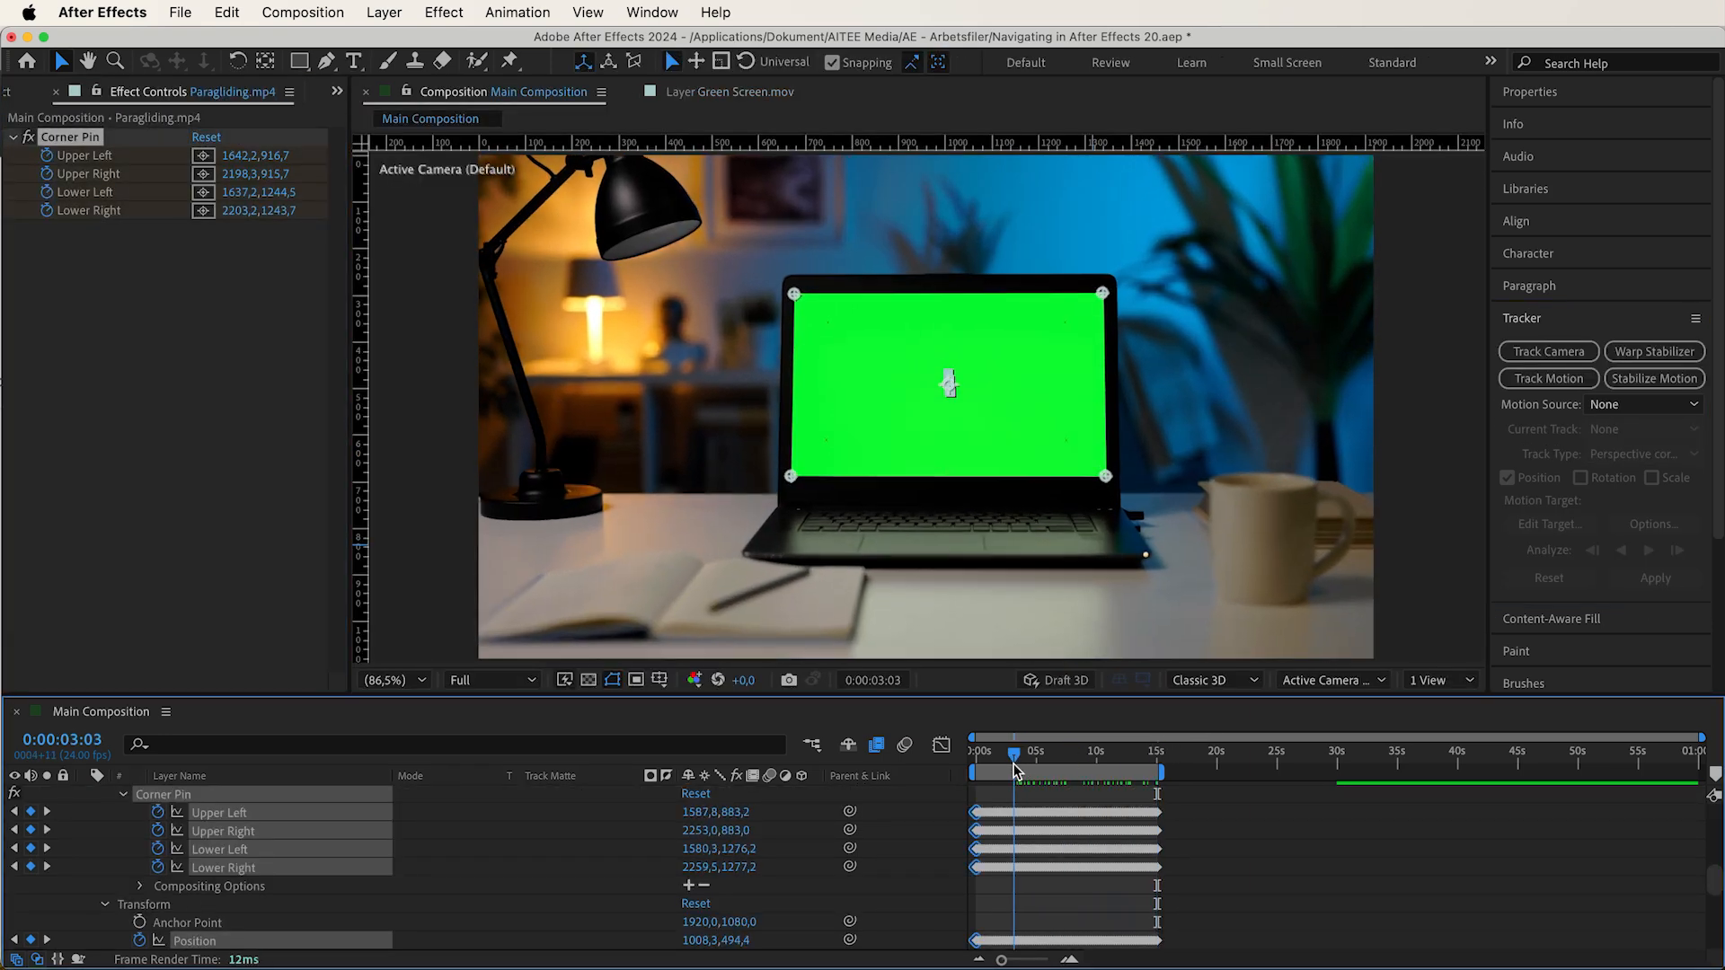
scroll(395, 925, up, 5)
scroll(394, 920, down, 4)
drag(338, 908, 340, 790)
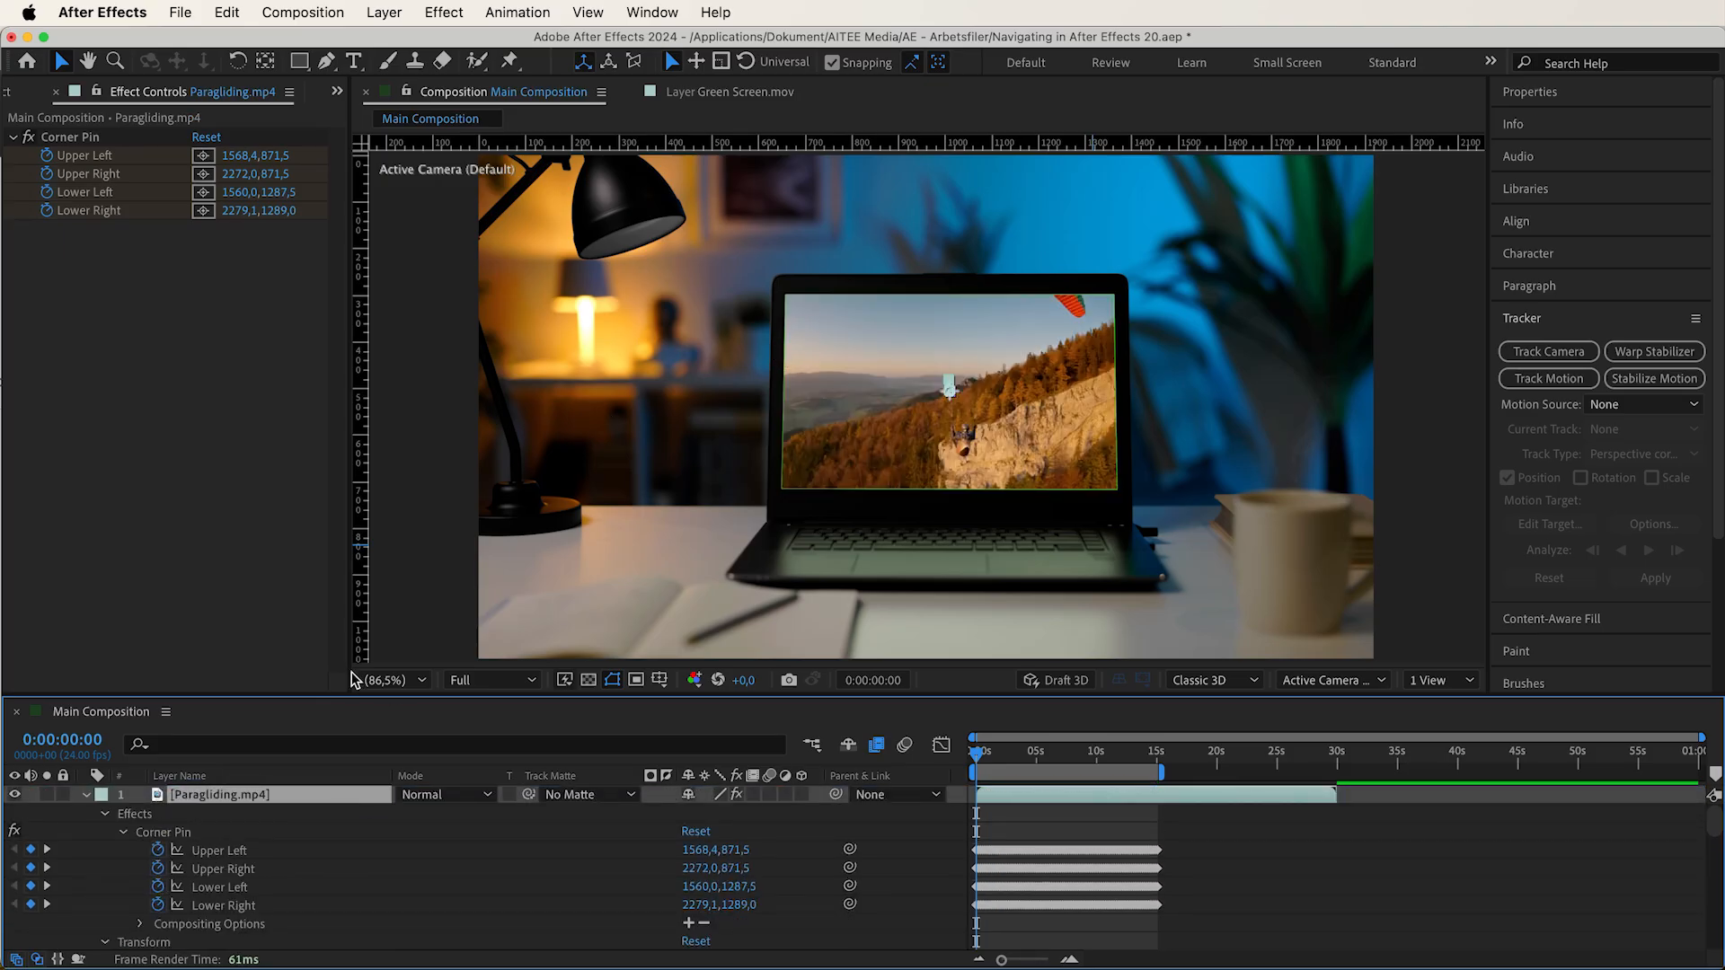
Adjust the vertical Scale of Paragliding.mp4 in its Transform properties and preview the composite
key(s)
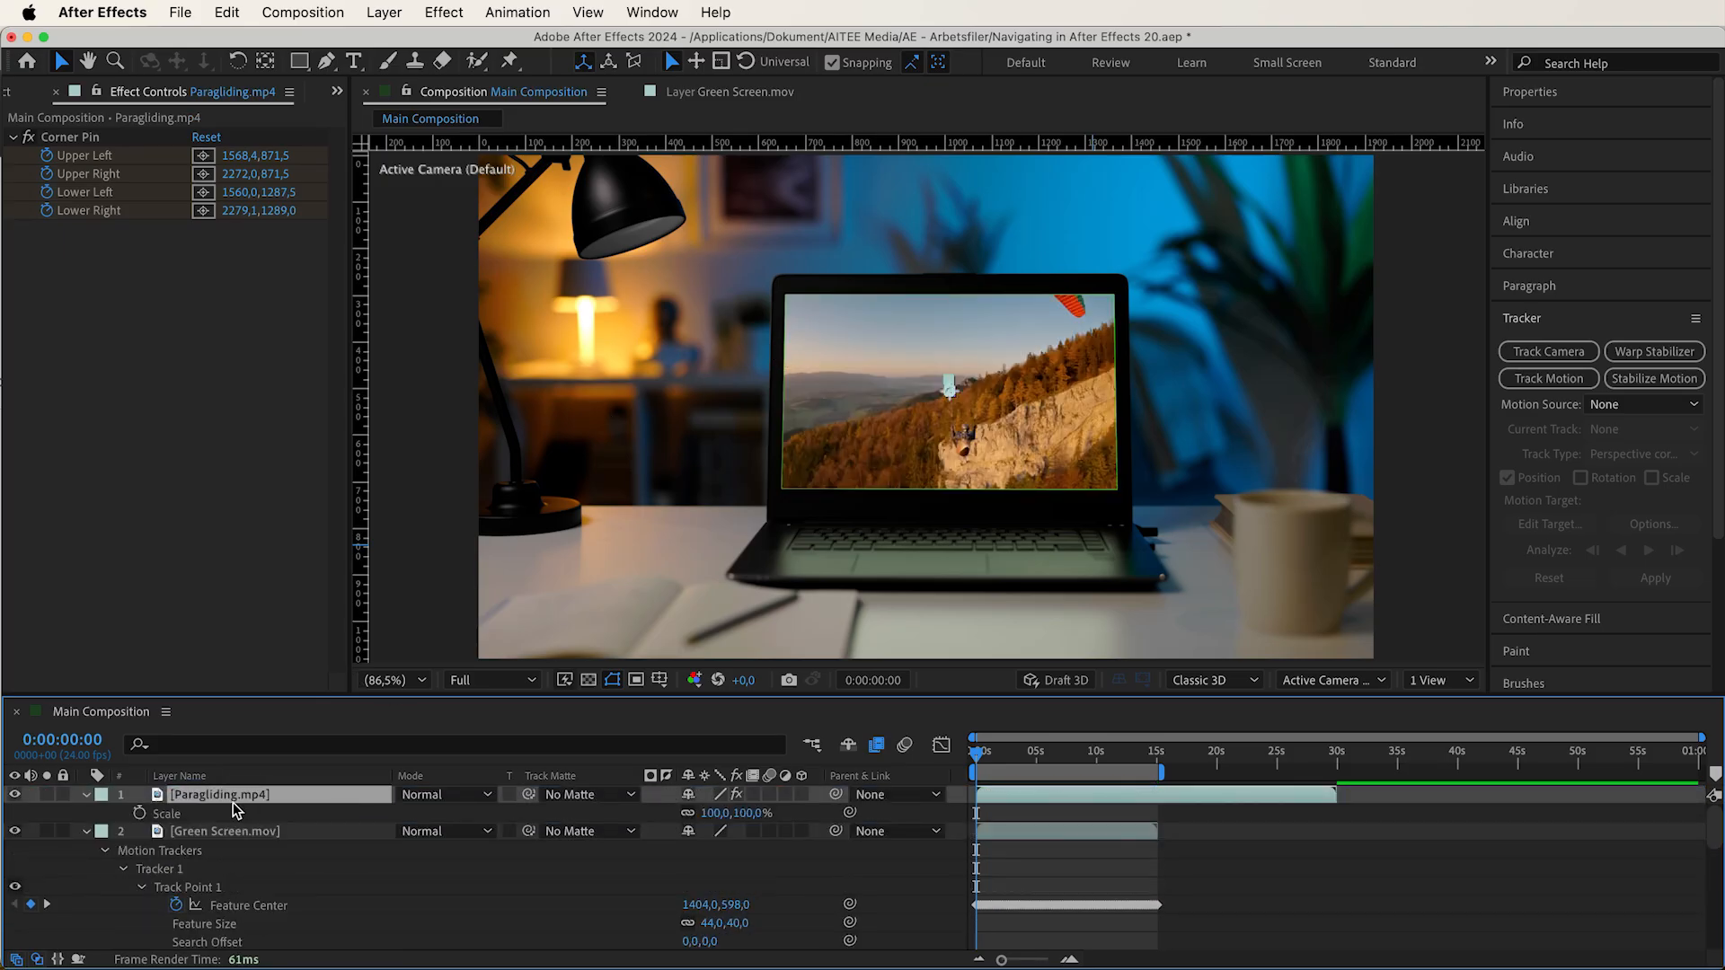
double_click(86, 796)
click(172, 888)
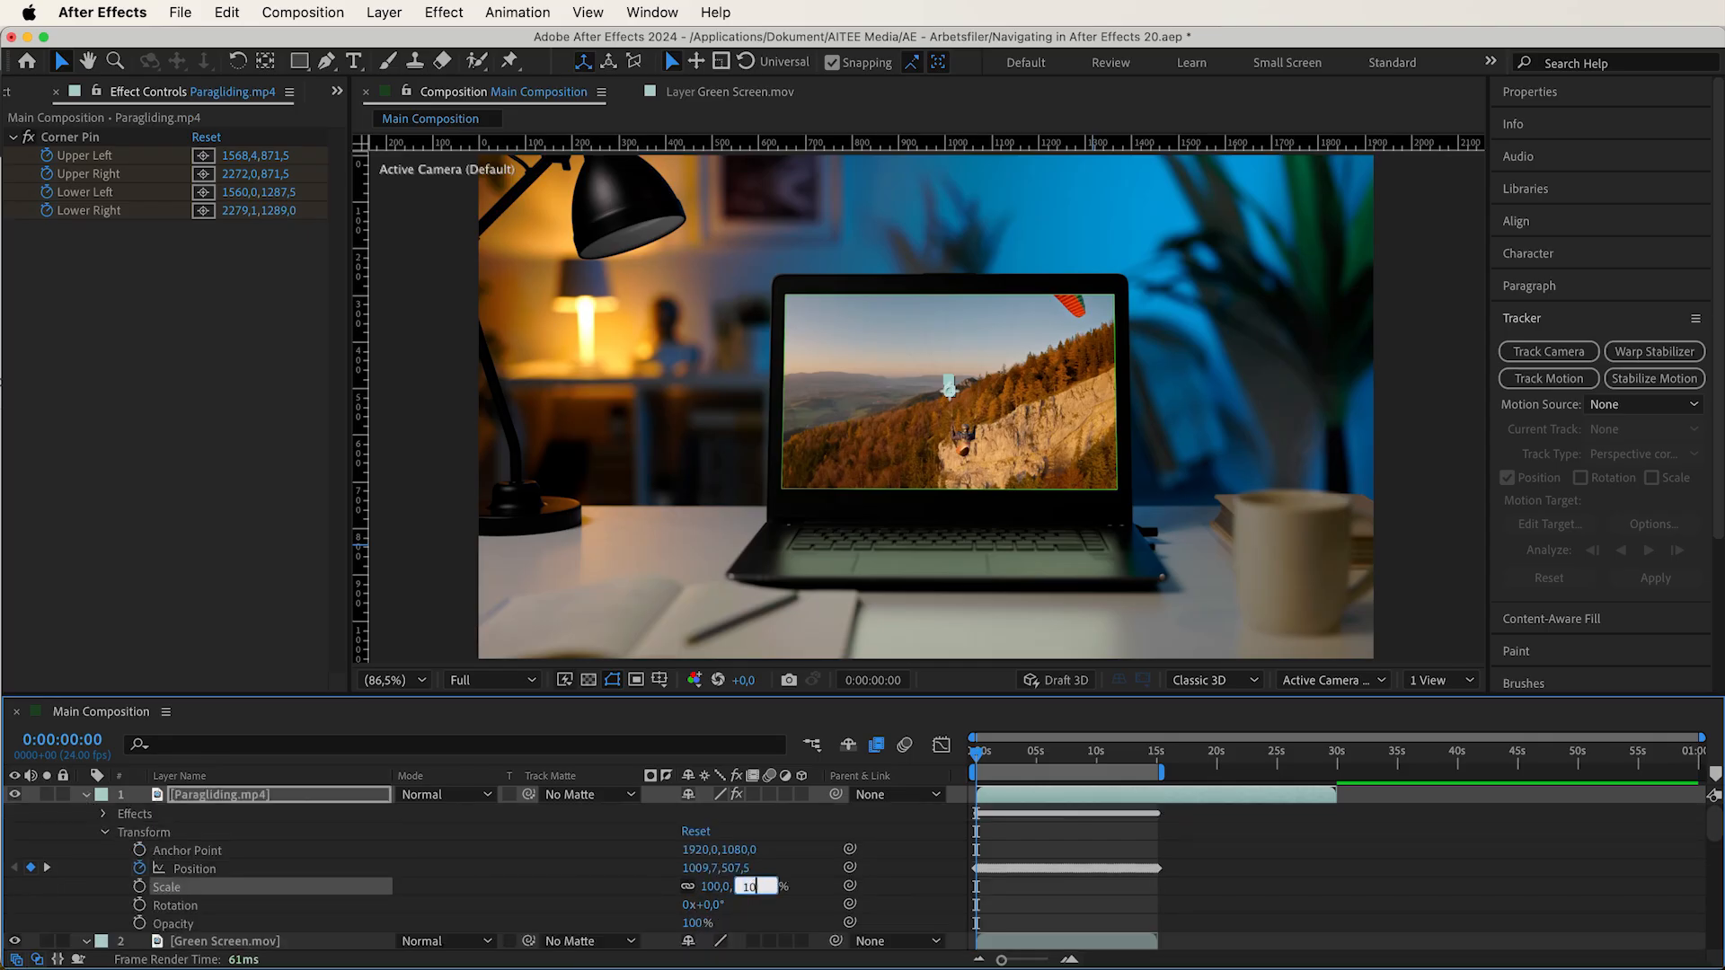
key(space)
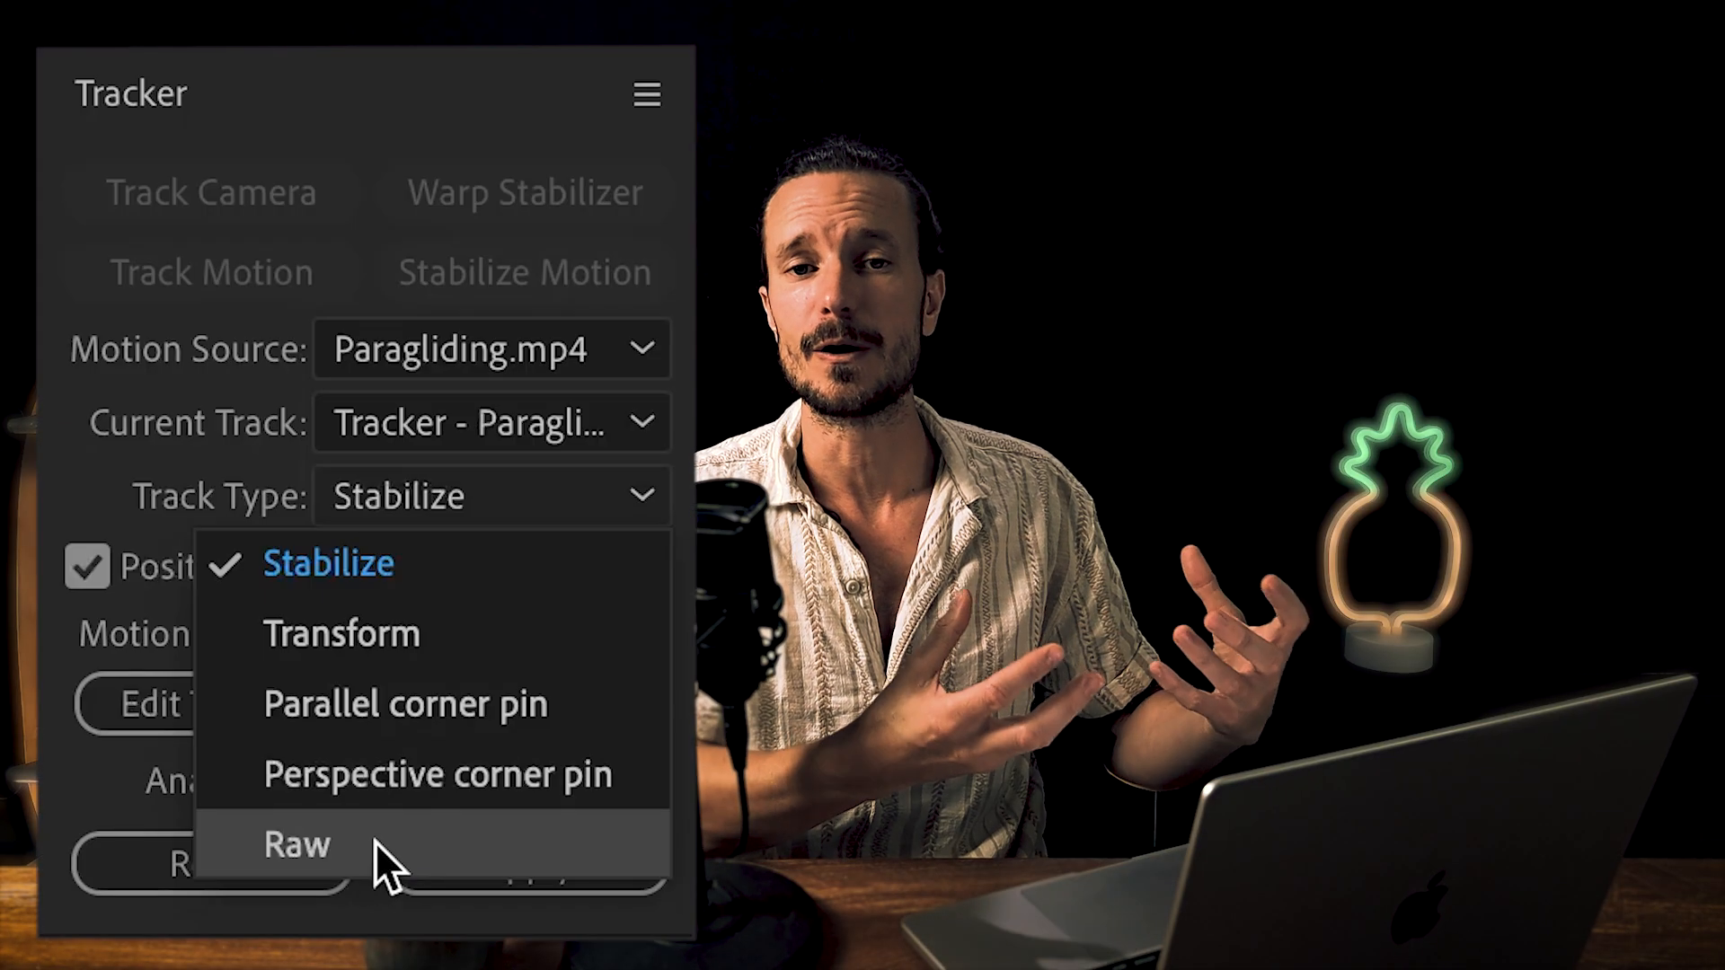
Set the track type of the Paragliding.mp4 tracker to Raw
click(375, 841)
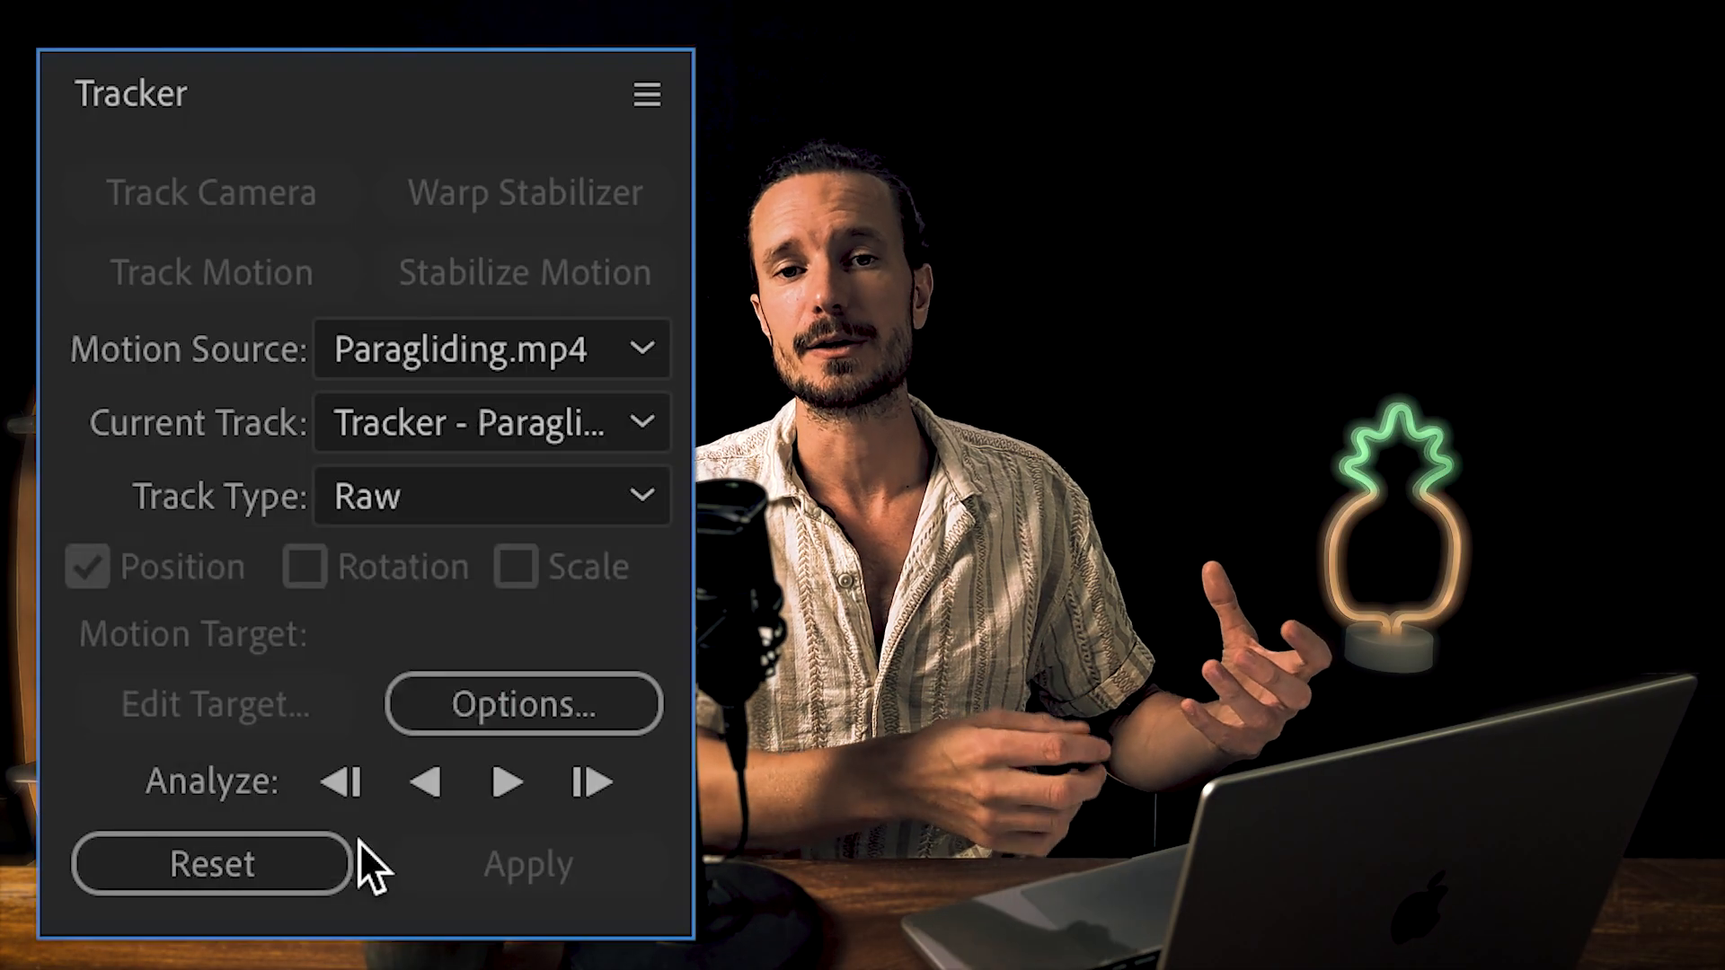